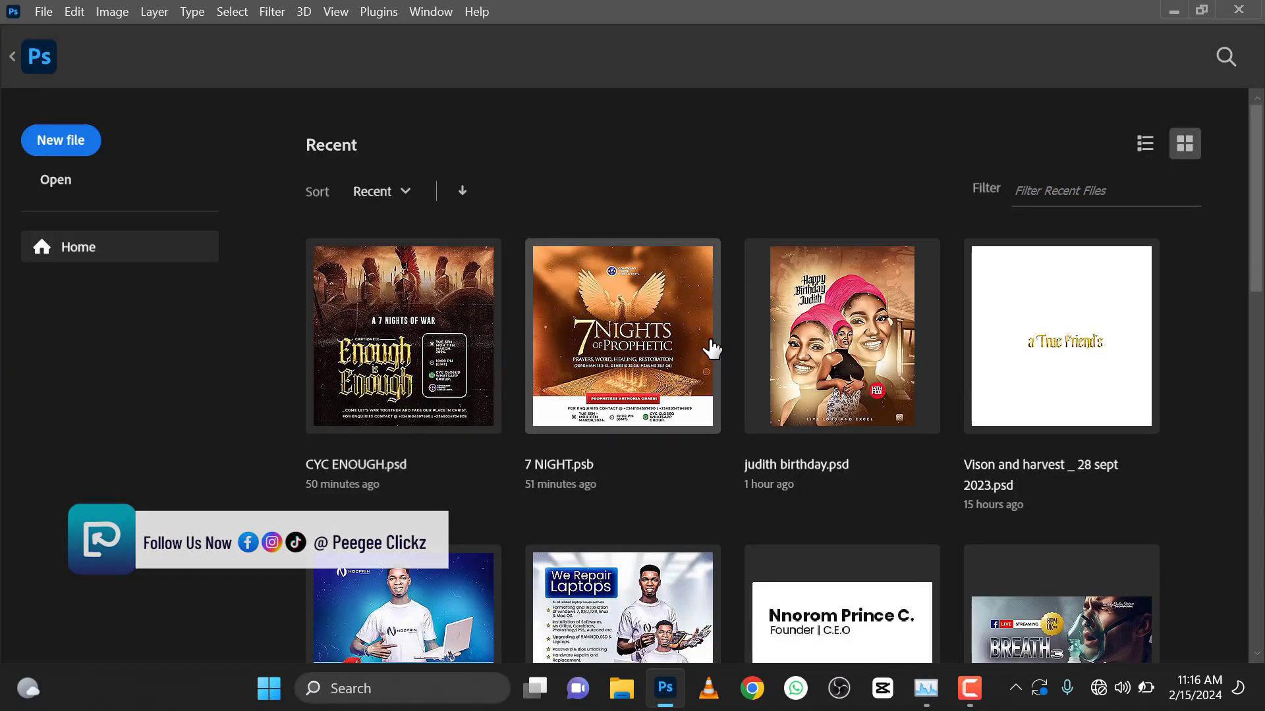
# - Create a blank 720 x 900 px portrait document at 1000 pixels/inch, RGB 16 bit, with a white background
pyautogui.click(61, 148)
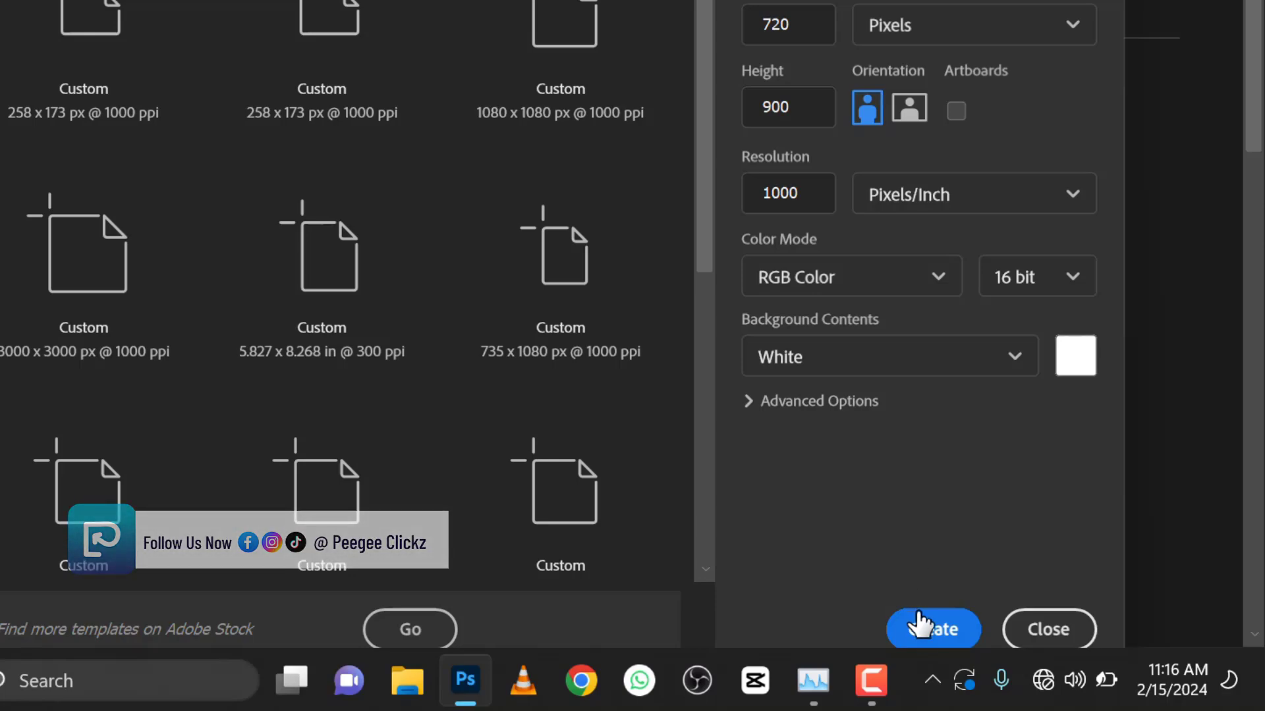
pyautogui.click(922, 629)
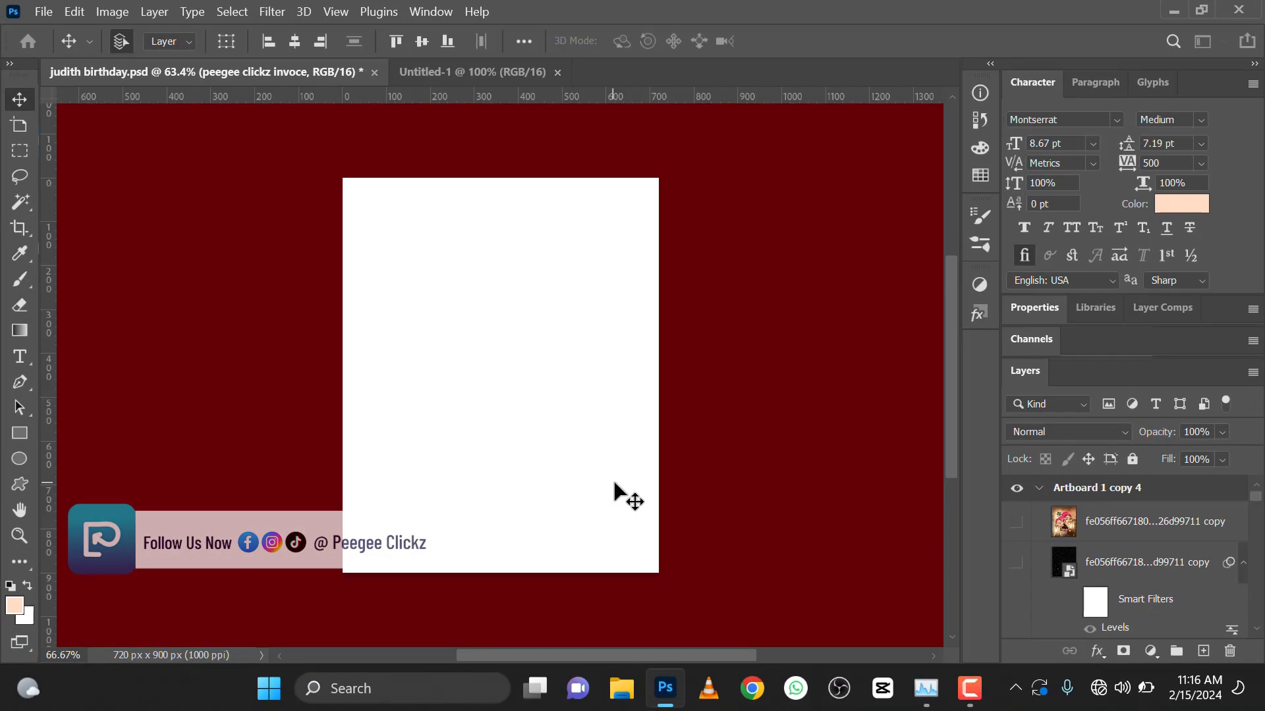
pyautogui.scroll(1, 540, 372)
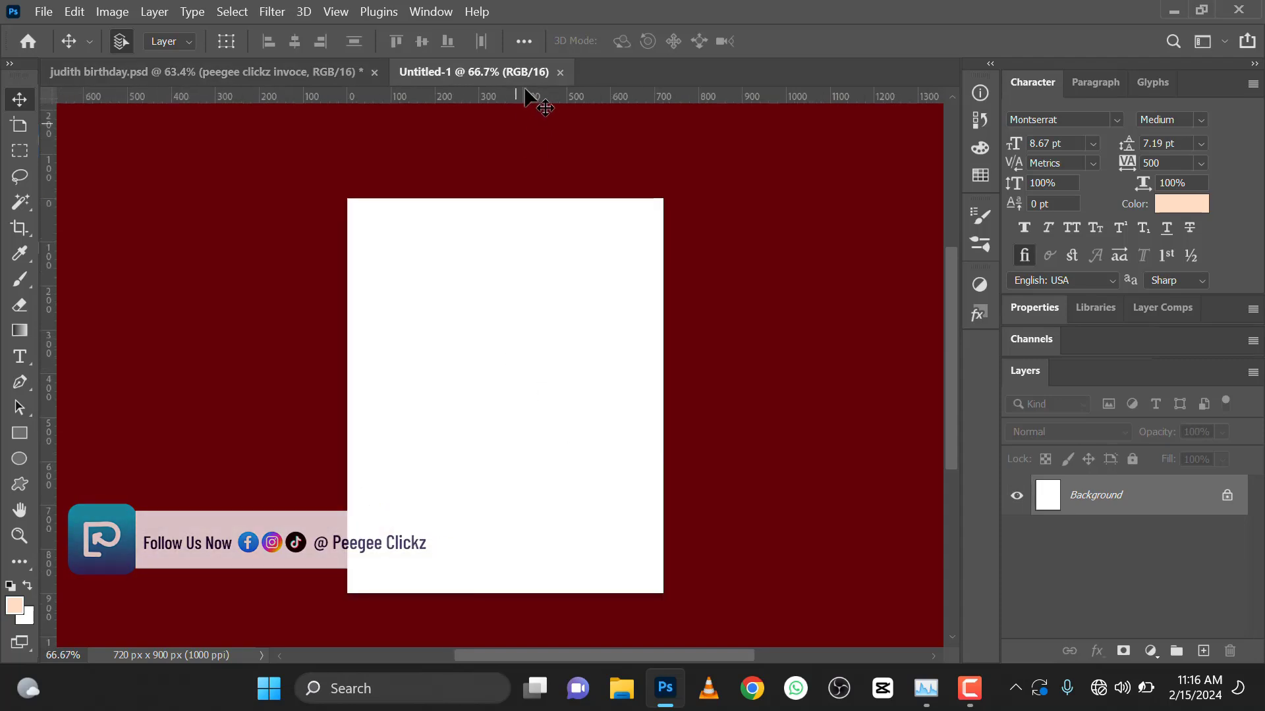
# - Add two horizontal and two vertical guides as margins, each about 50 px inside a canvas edge
pyautogui.moveTo(524, 98); pyautogui.dragTo(506, 218)
pyautogui.moveTo(436, 100); pyautogui.dragTo(429, 578)
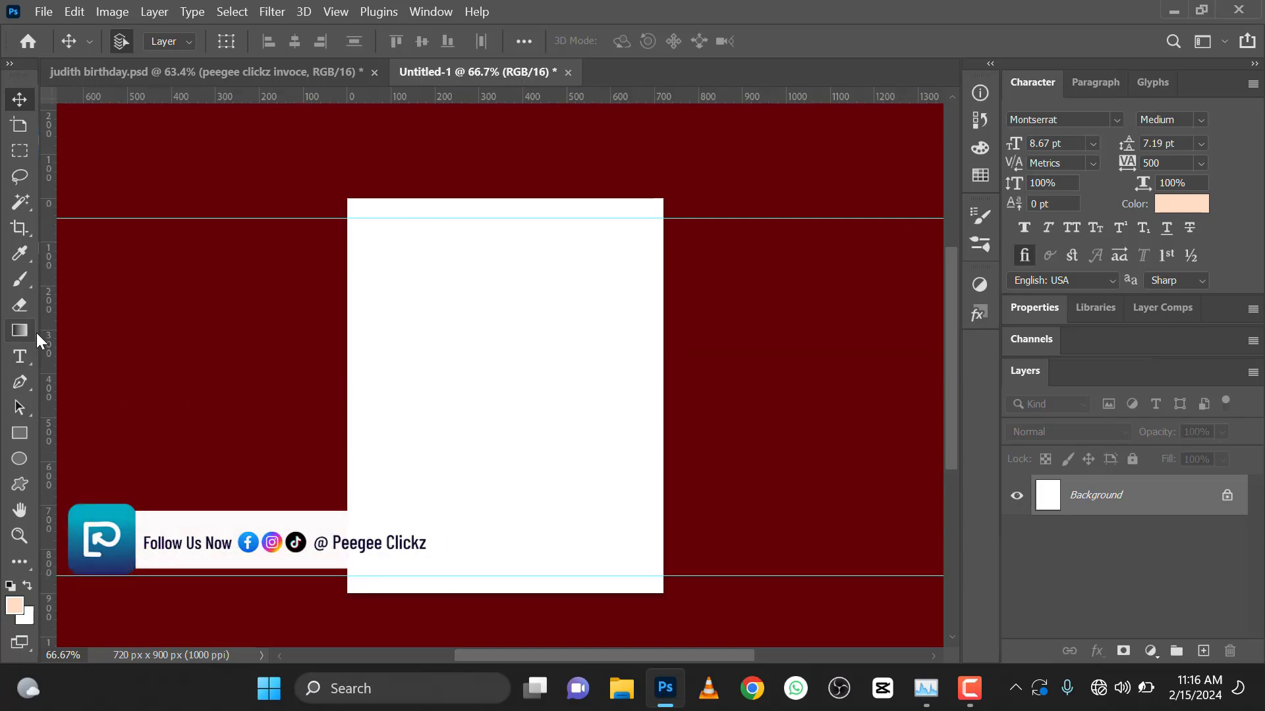
pyautogui.moveTo(54, 331); pyautogui.dragTo(370, 332)
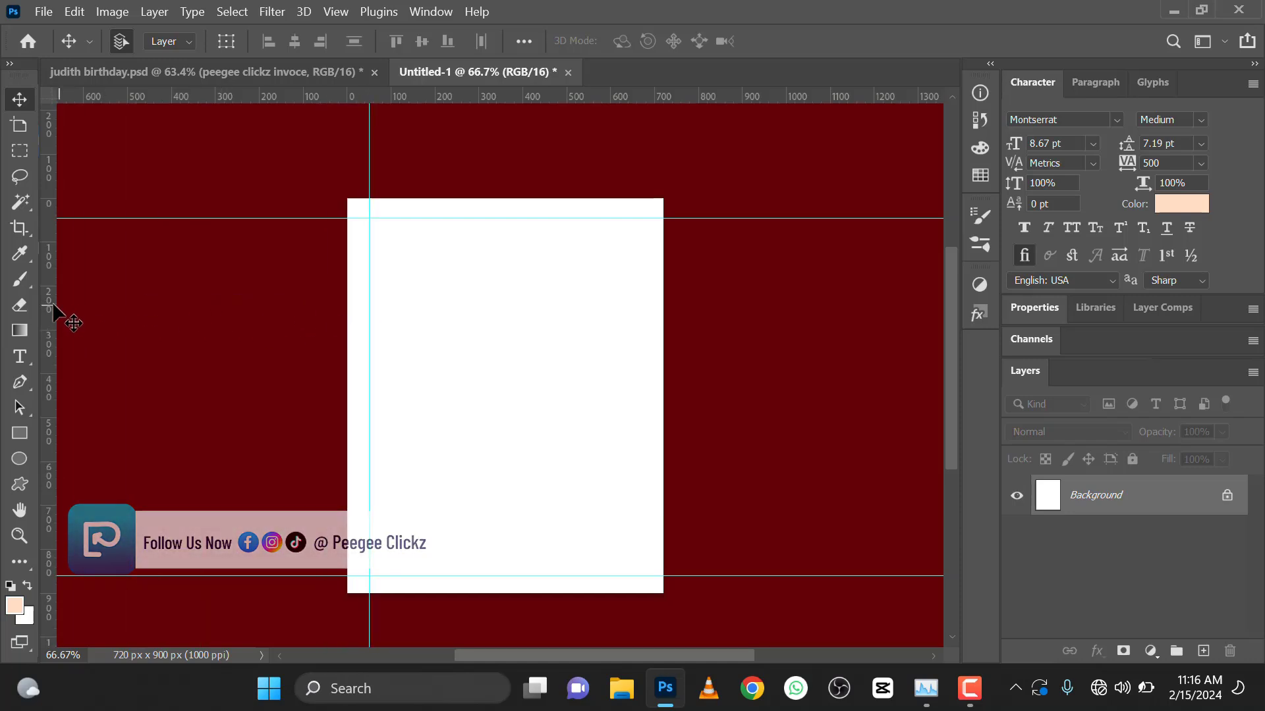
pyautogui.moveTo(48, 302); pyautogui.dragTo(640, 304)
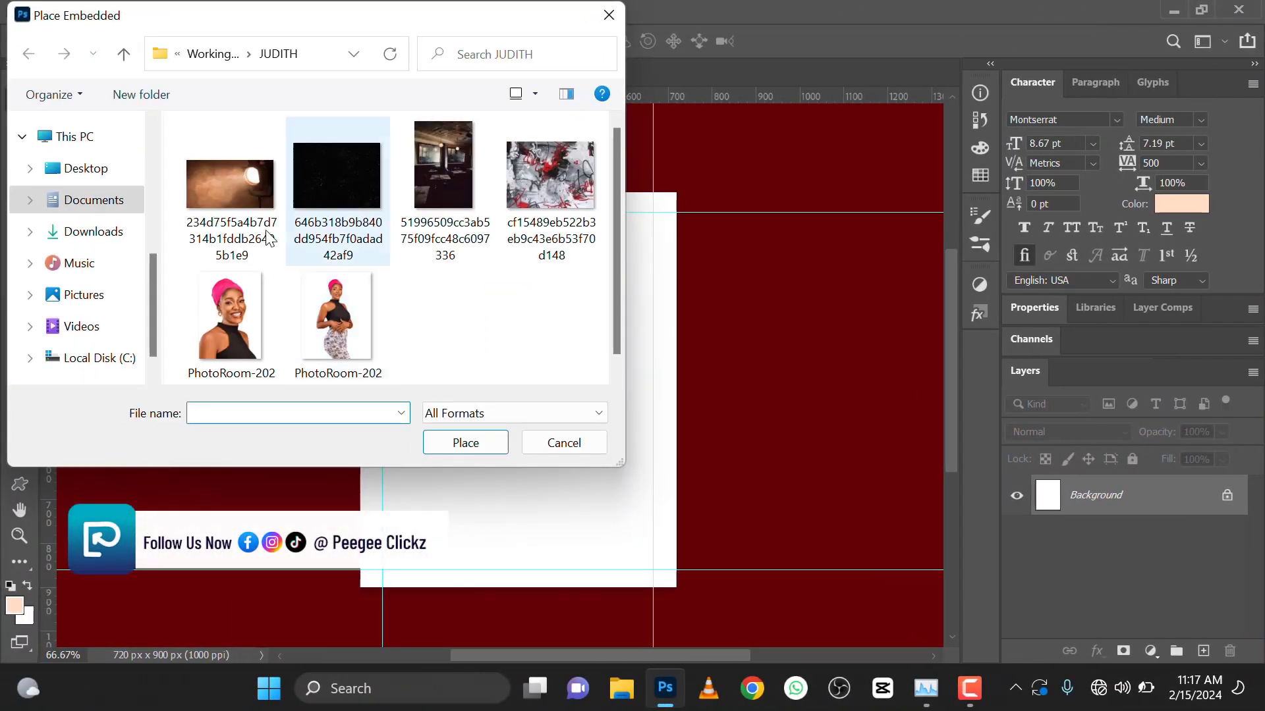
# - Place the brown smoky spotlight image as an embedded layer, scaled to about 18.6% so it covers the canvas with the lamp outside
pyautogui.click(235, 191)
pyautogui.click(472, 448)
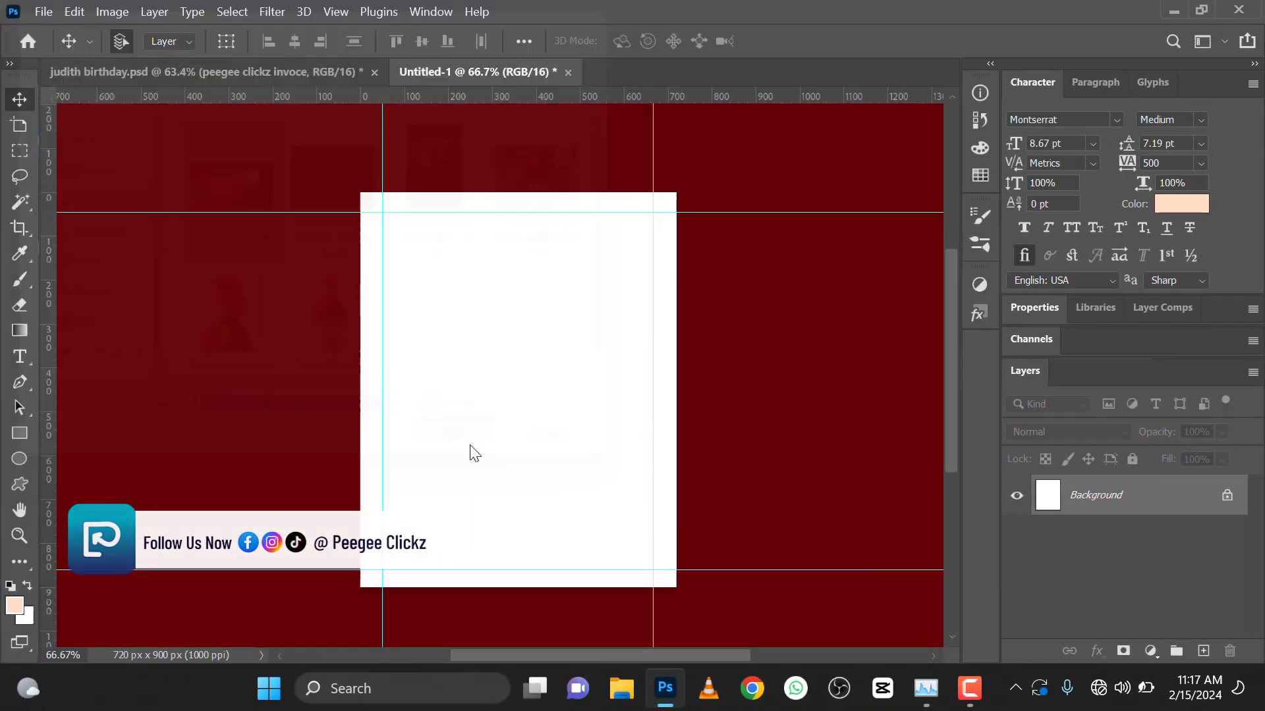
pyautogui.scroll(-2, 454, 330)
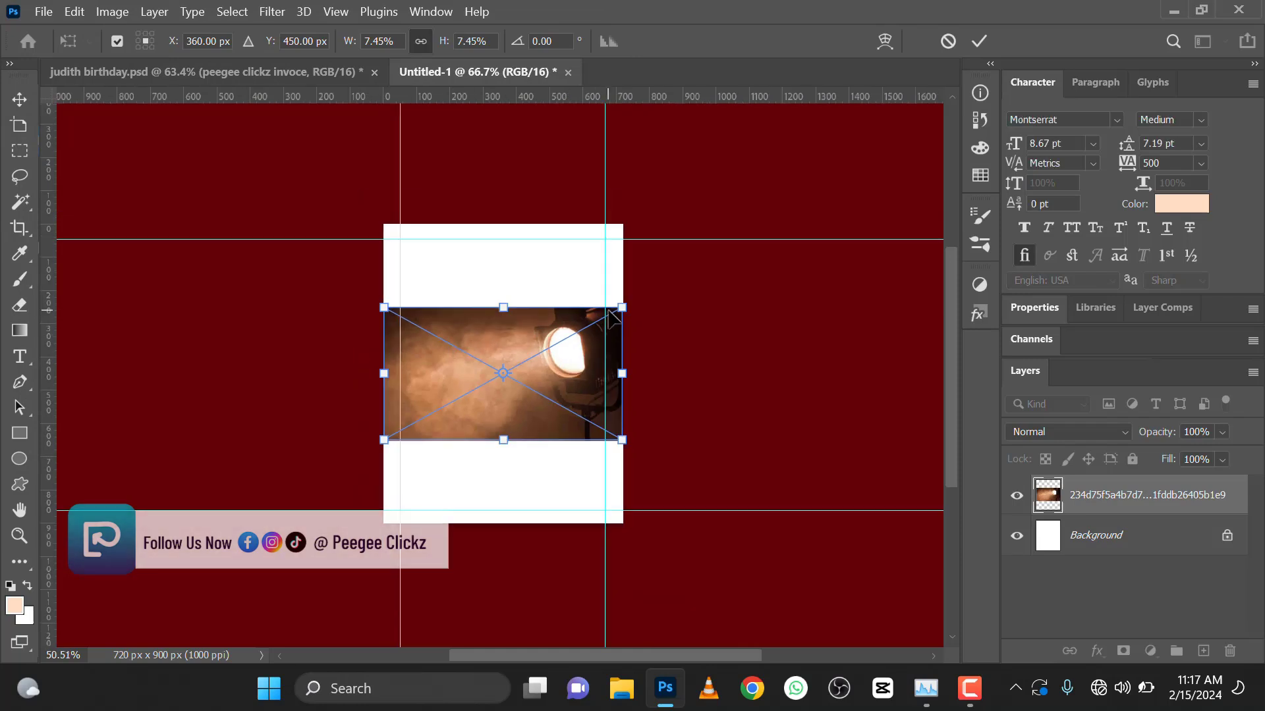
pyautogui.moveTo(622, 308); pyautogui.dragTo(799, 168)
pyautogui.moveTo(356, 476); pyautogui.dragTo(206, 539)
pyautogui.moveTo(508, 419); pyautogui.dragTo(544, 412)
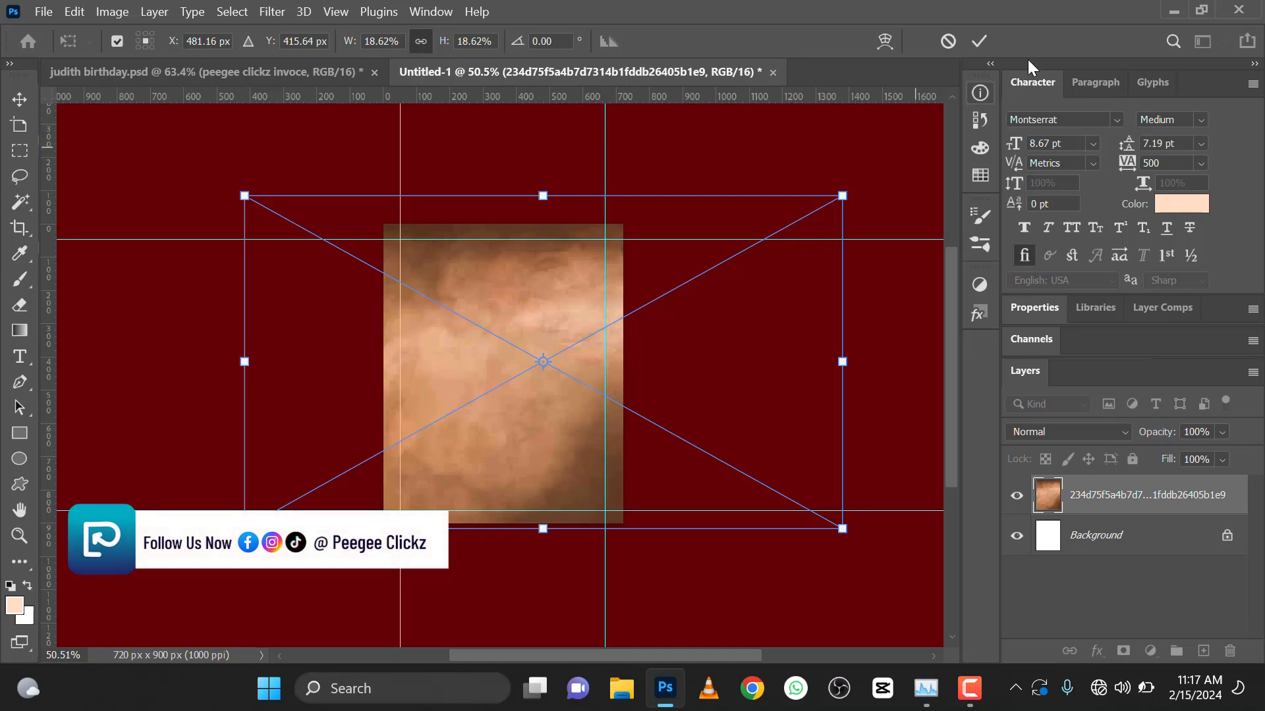
pyautogui.click(977, 42)
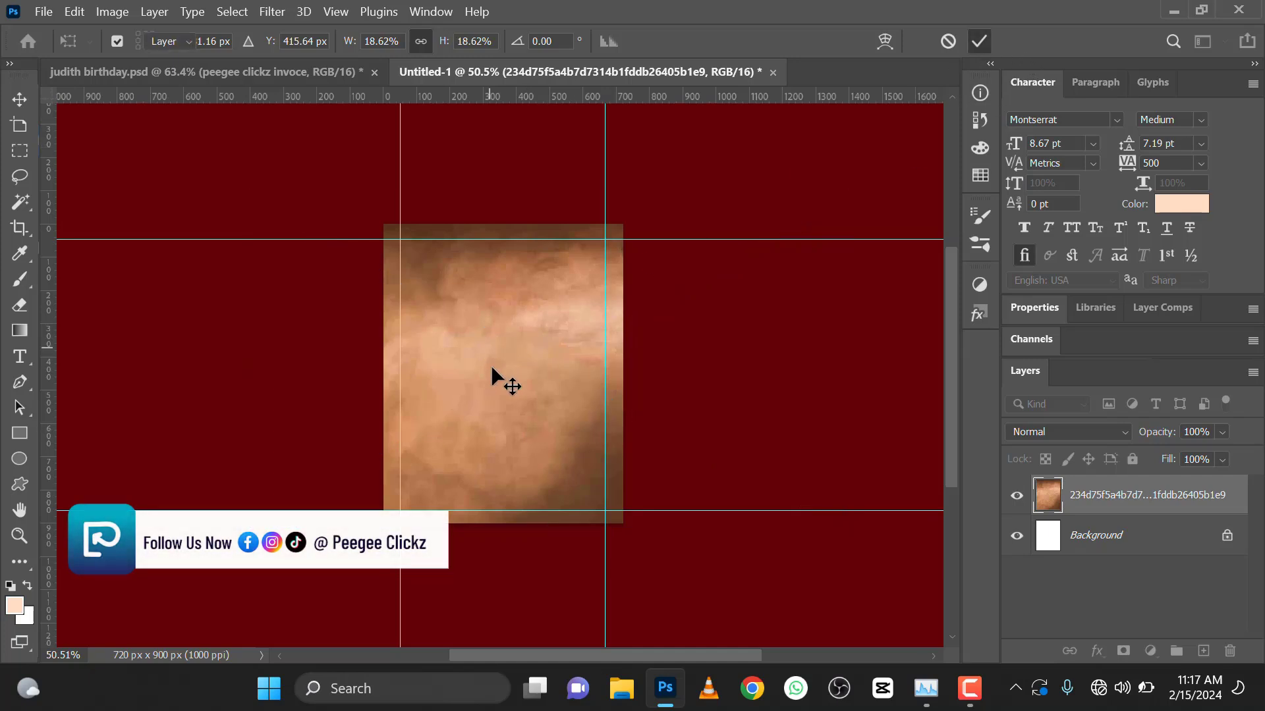
# - Apply a Gaussian Blur with a 26.3-pixel radius to the brown background image layer
pyautogui.scroll(2, 508, 377)
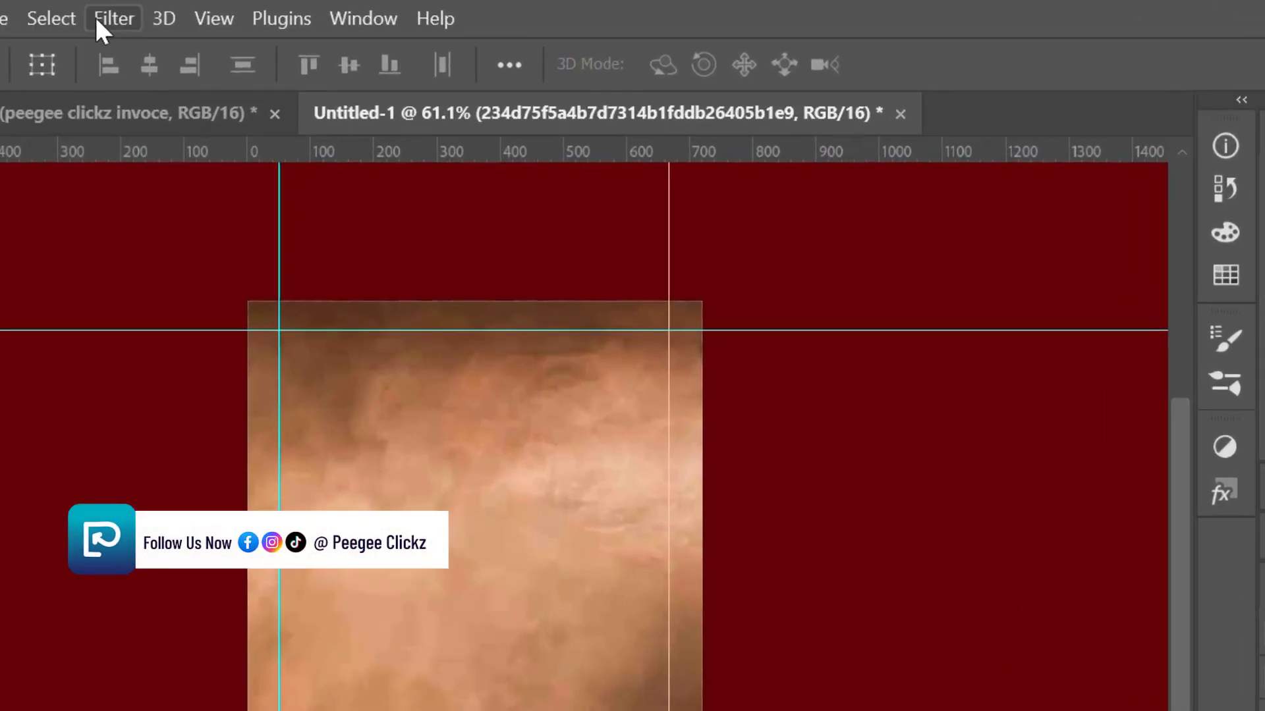
pyautogui.click(98, 21)
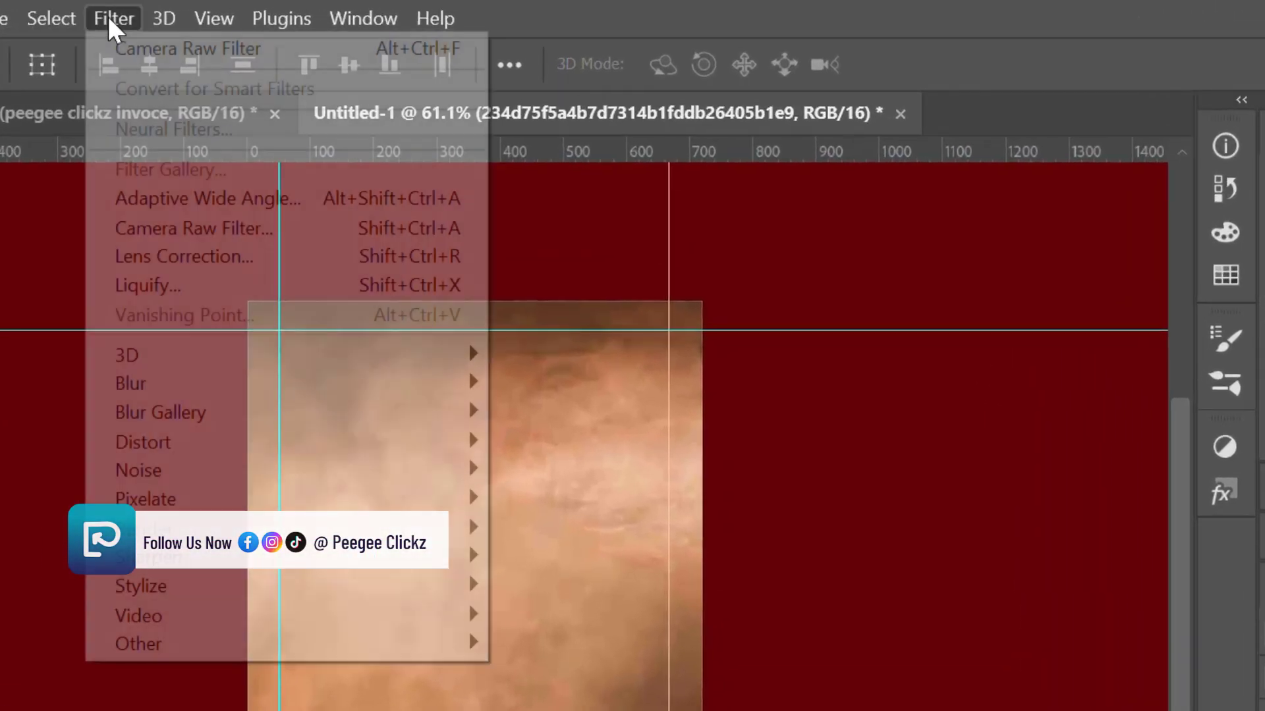
pyautogui.moveTo(216, 389)
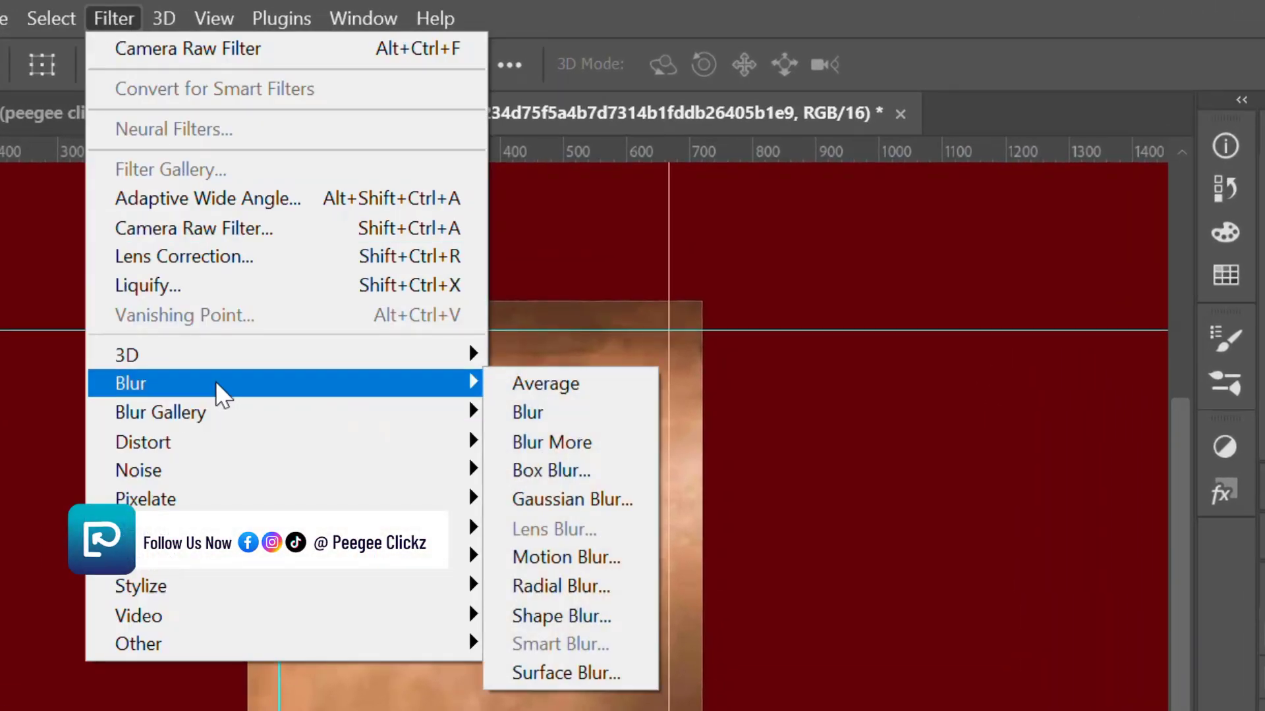
pyautogui.click(545, 499)
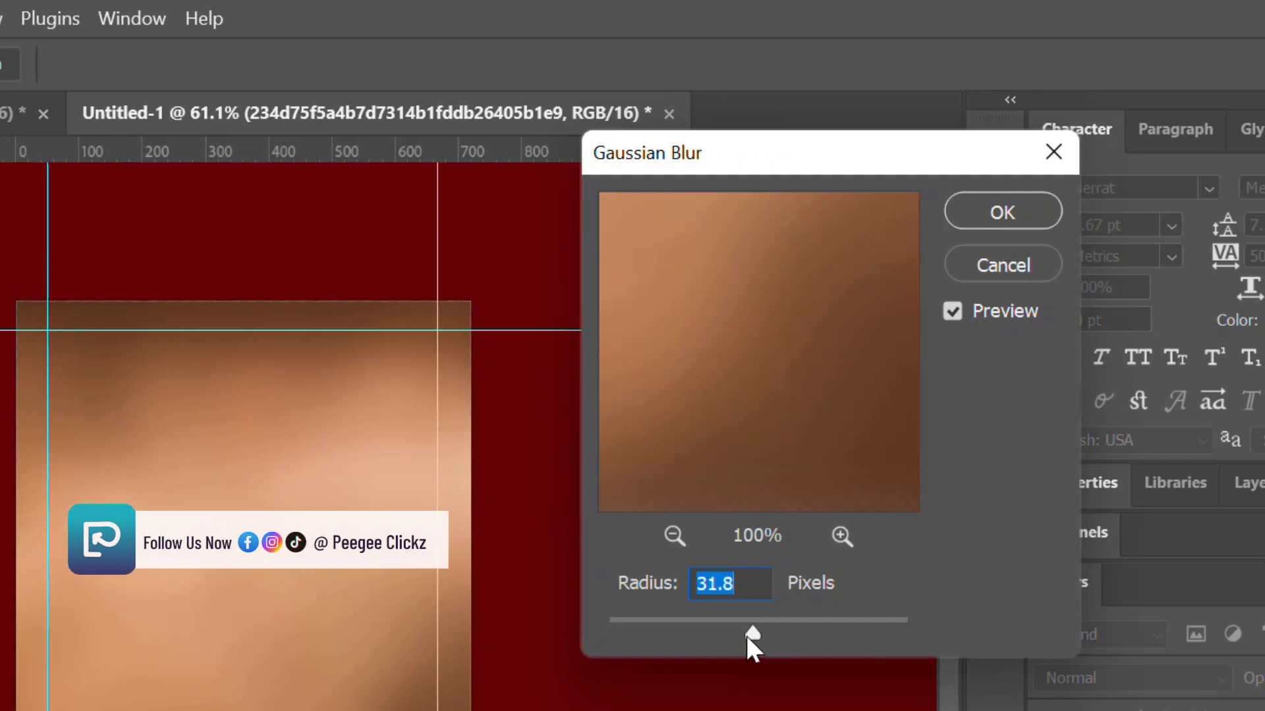
pyautogui.click(750, 629)
pyautogui.moveTo(748, 629); pyautogui.dragTo(746, 627)
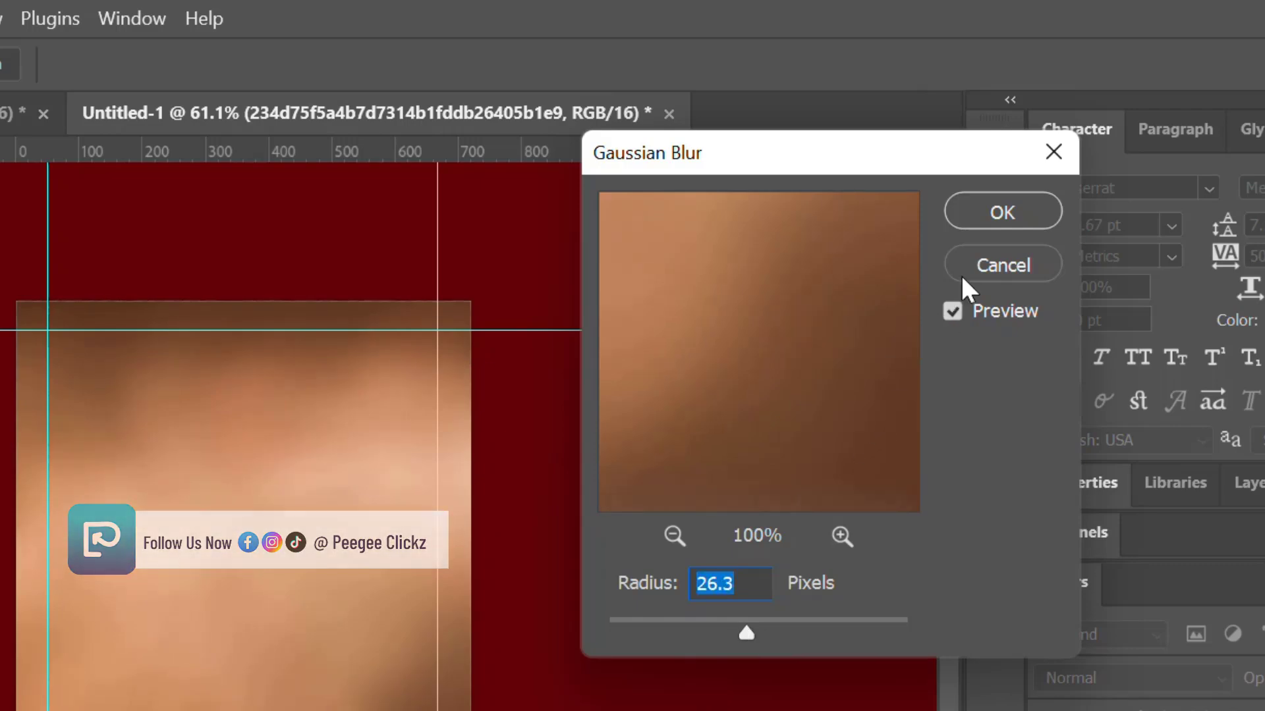
pyautogui.click(999, 215)
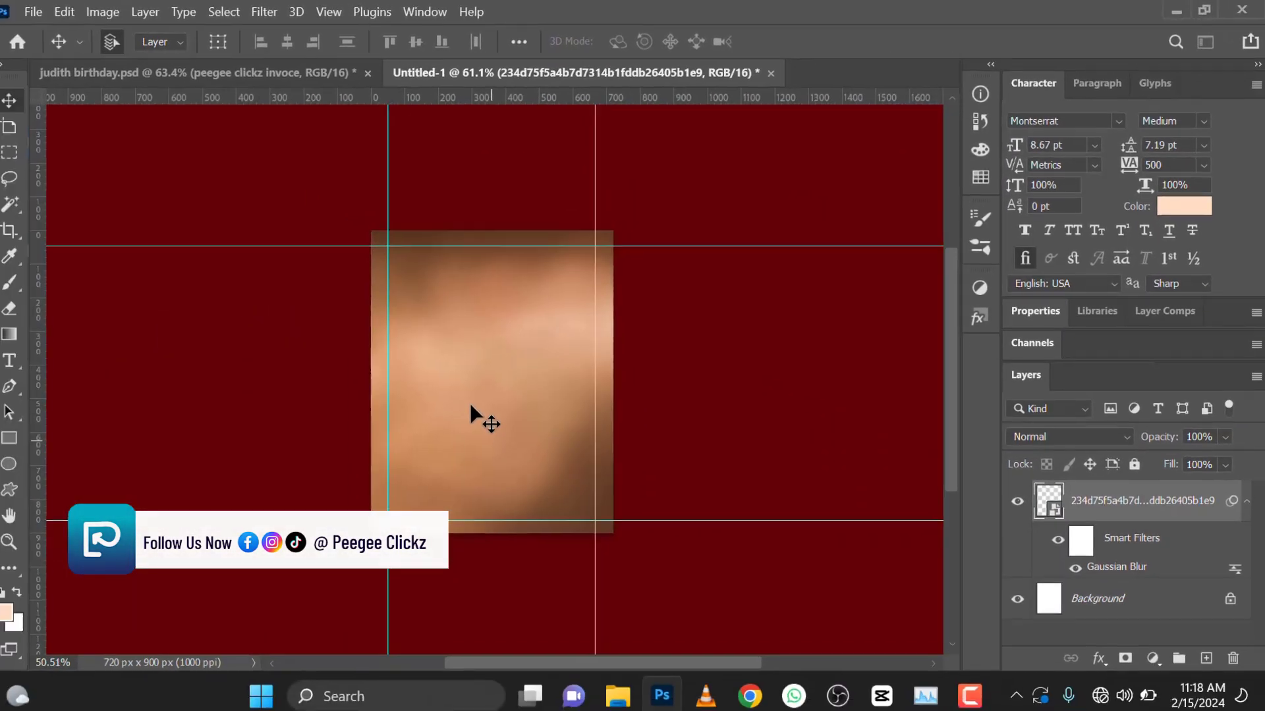
# - Place the dark restaurant interior image as an embedded layer, moved into the lower-right area of the canvas
pyautogui.scroll(2, 480, 435)
pyautogui.scroll(-2, 480, 435)
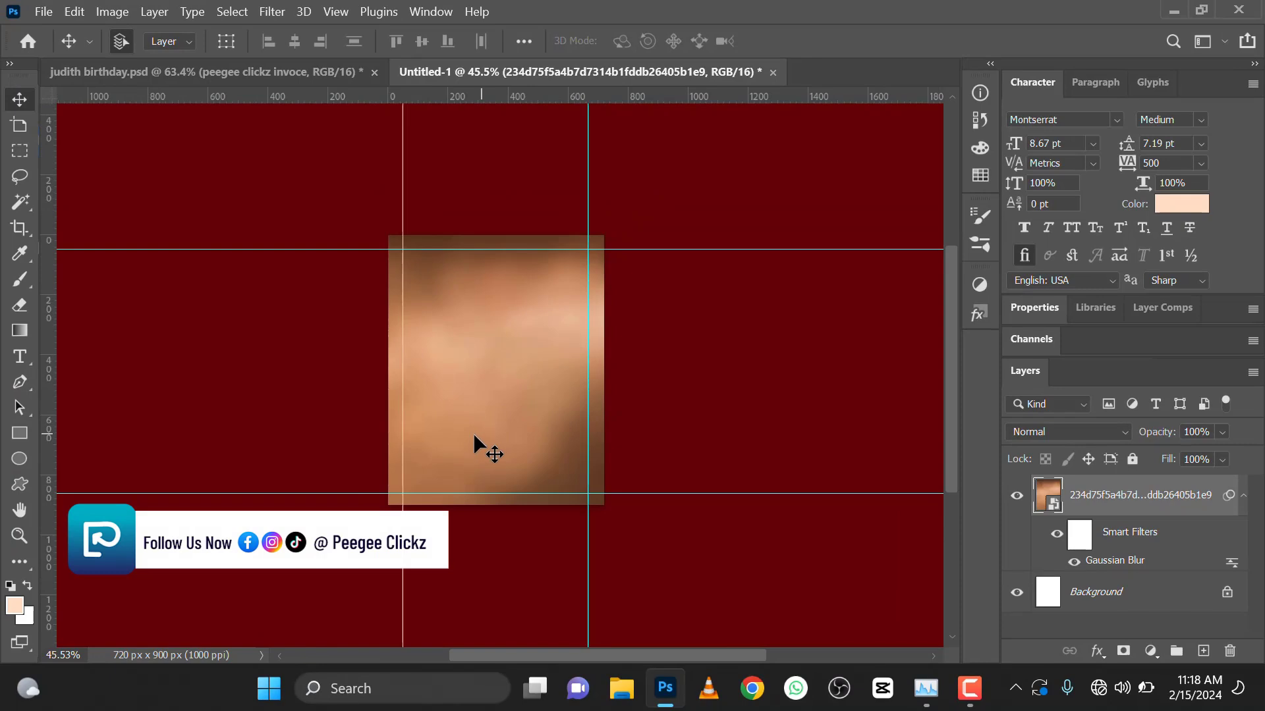
pyautogui.click(44, 12)
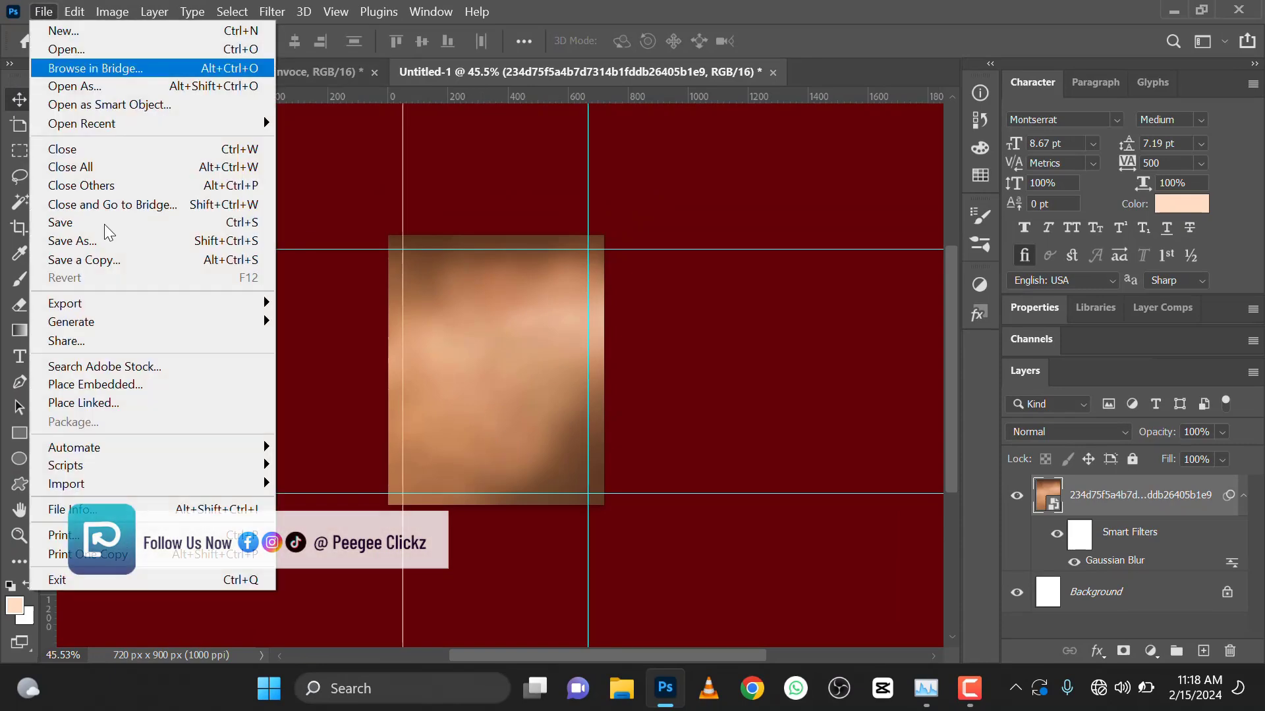
pyautogui.click(122, 387)
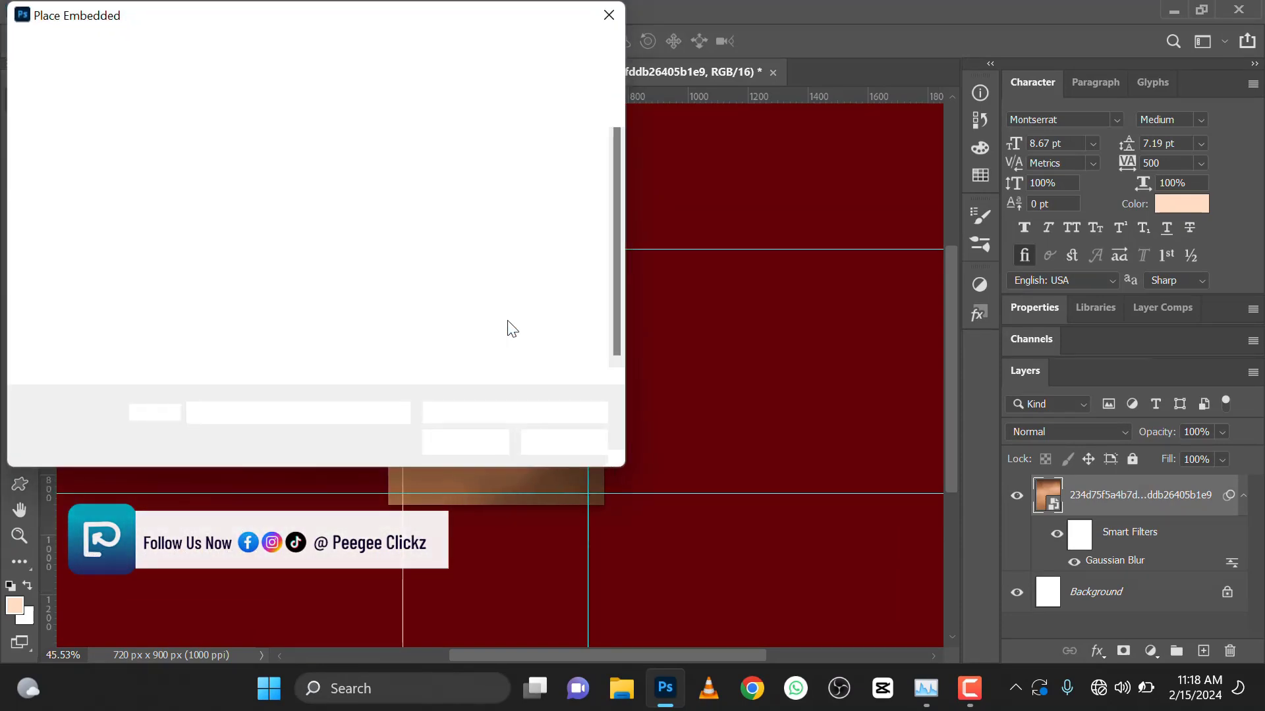
pyautogui.click(443, 176)
pyautogui.click(465, 443)
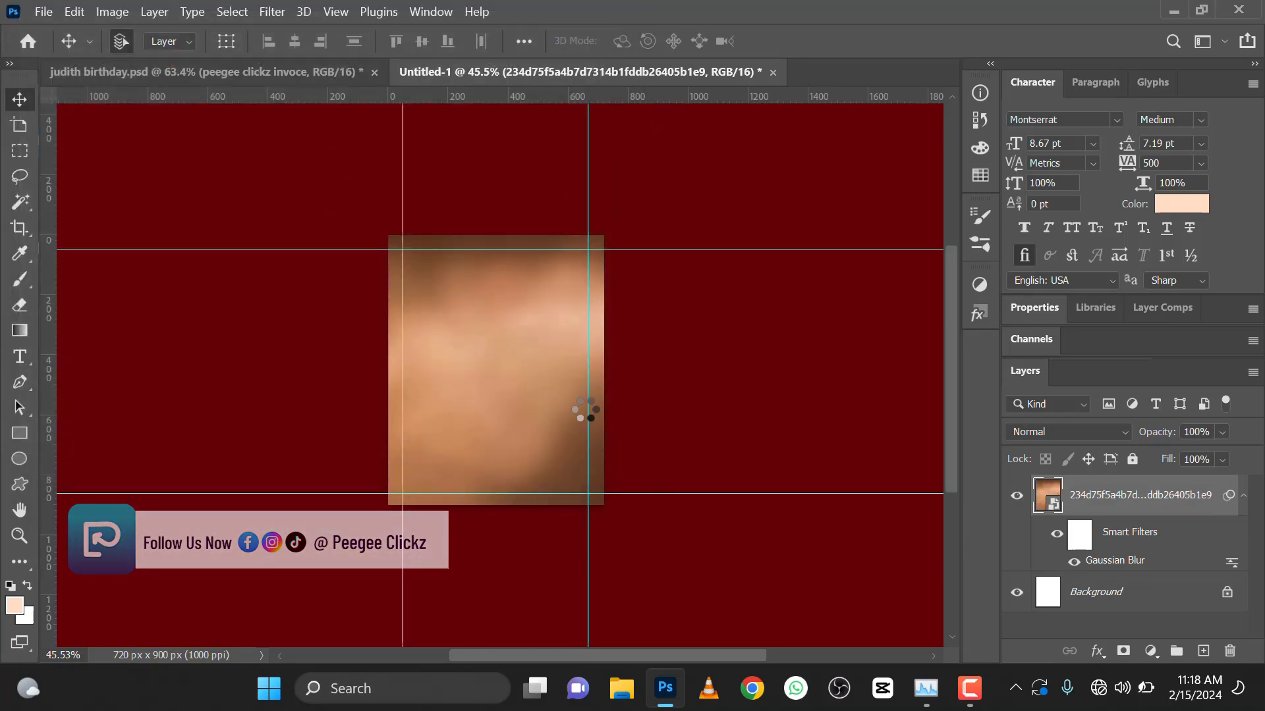
pyautogui.moveTo(561, 382); pyautogui.dragTo(620, 441)
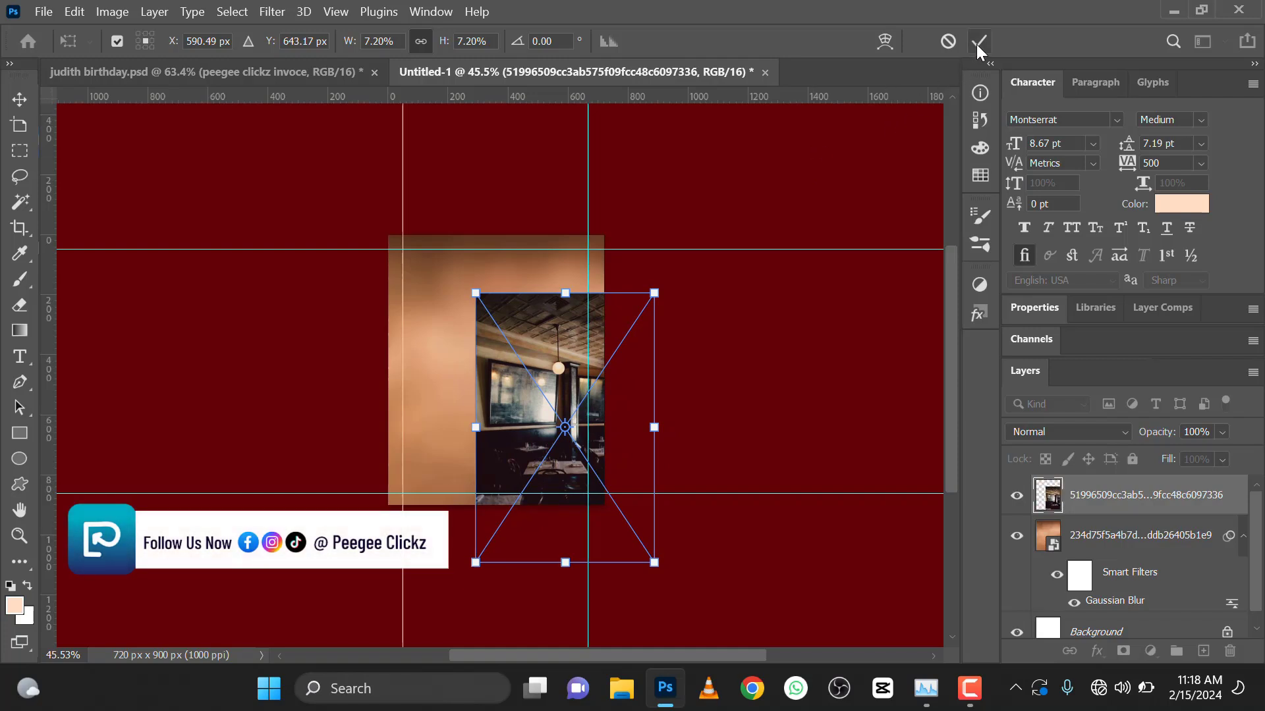
pyautogui.press('Return')
# - Hide the restaurant interior layer
pyautogui.scroll(3, 547, 359)
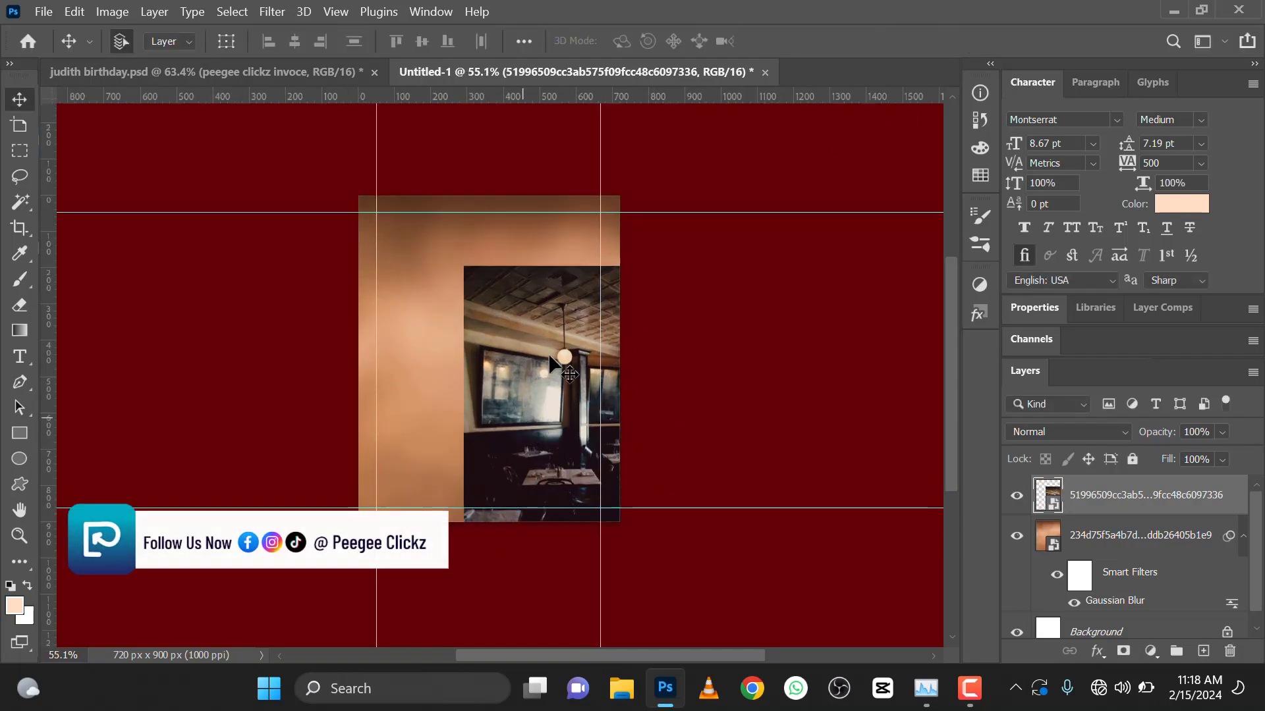
pyautogui.scroll(-2, 550, 345)
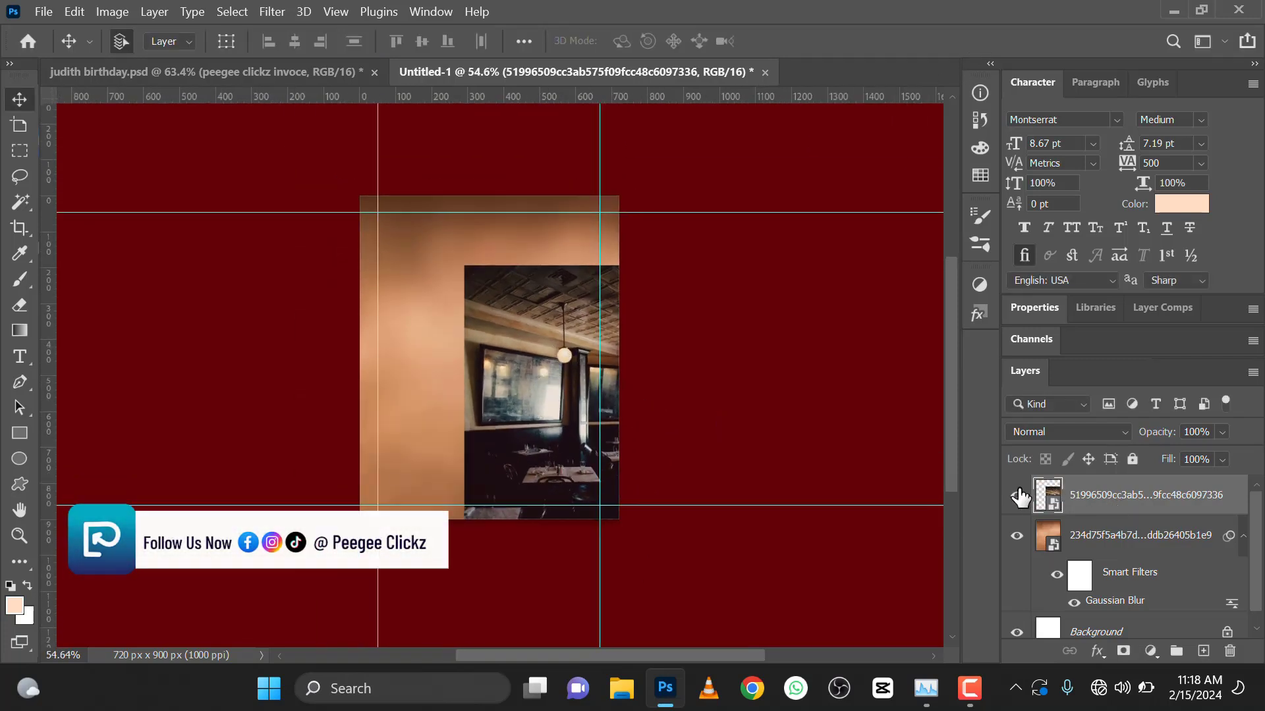
pyautogui.click(1018, 495)
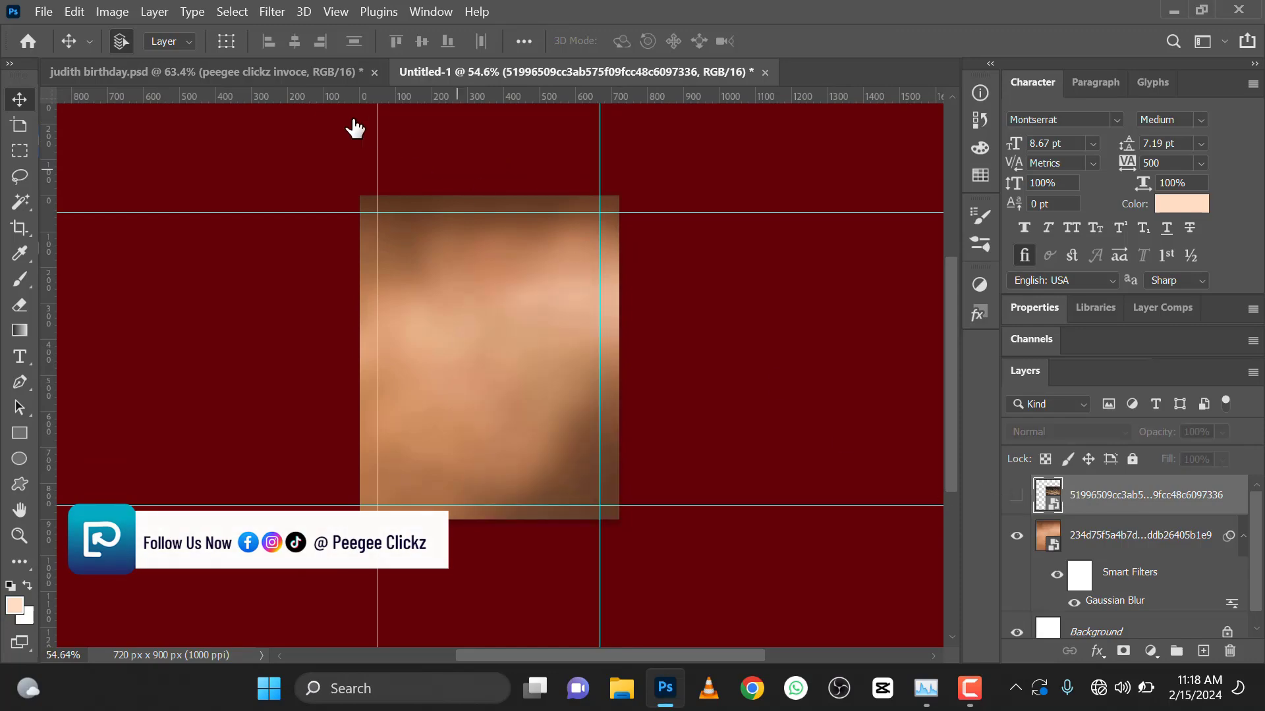
# - Place the close-up PhotoRoom portrait with the pink headwrap, scaled to about 4.3% and positioned right of centre near the bottom guide
pyautogui.click(41, 13)
pyautogui.click(99, 386)
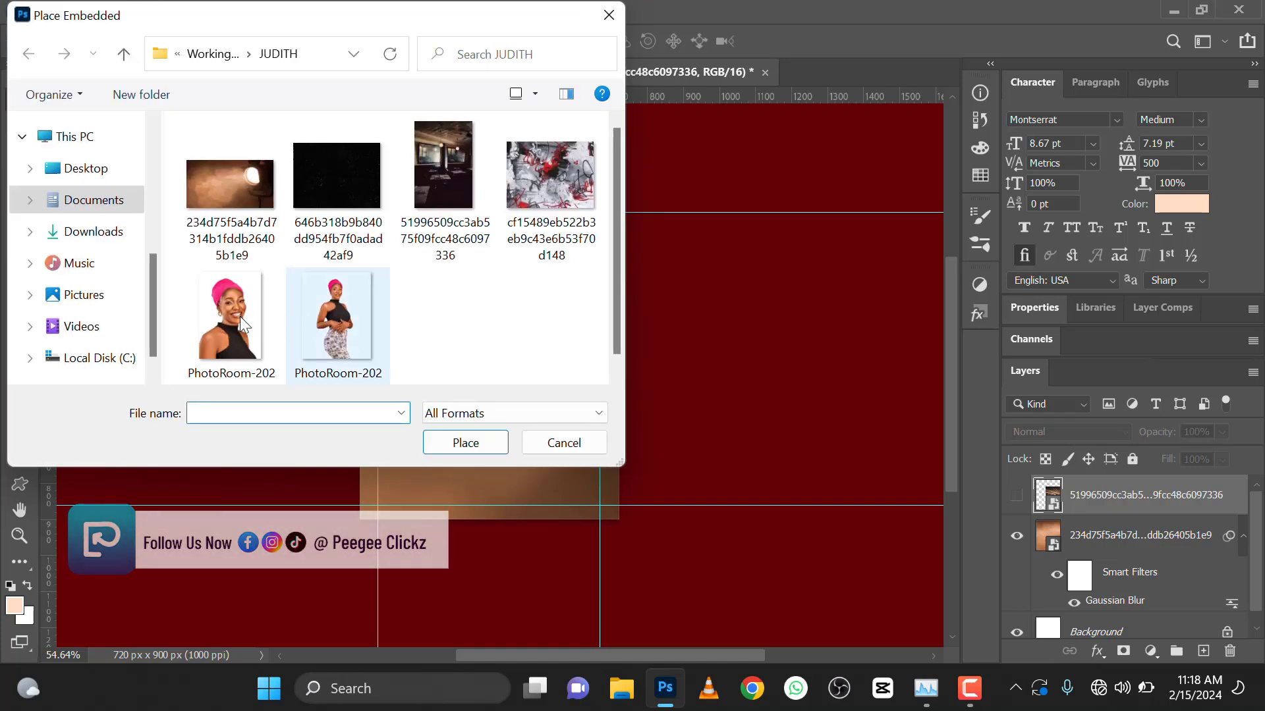
pyautogui.click(245, 318)
pyautogui.click(479, 443)
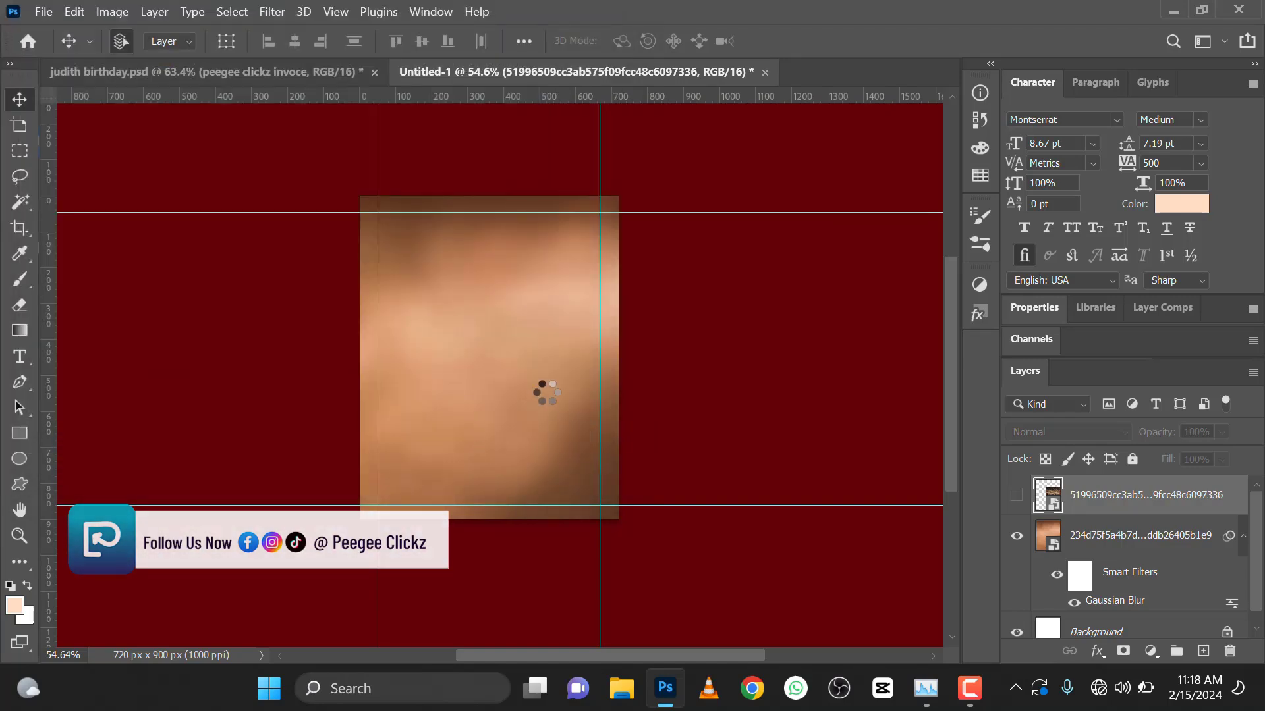
pyautogui.moveTo(604, 196); pyautogui.dragTo(538, 288)
pyautogui.moveTo(484, 386); pyautogui.dragTo(539, 361)
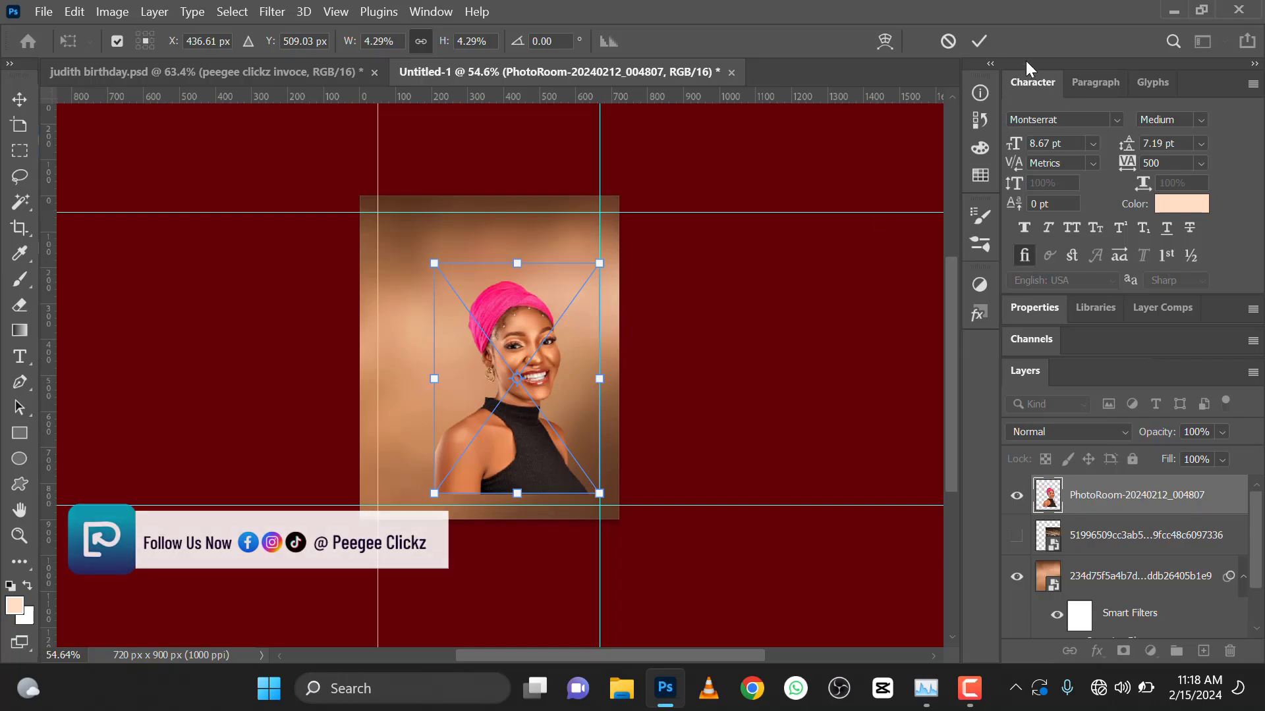
pyautogui.click(978, 41)
# - Inspect the placed portrait up close against the blurred brown background
pyautogui.scroll(7, 525, 387)
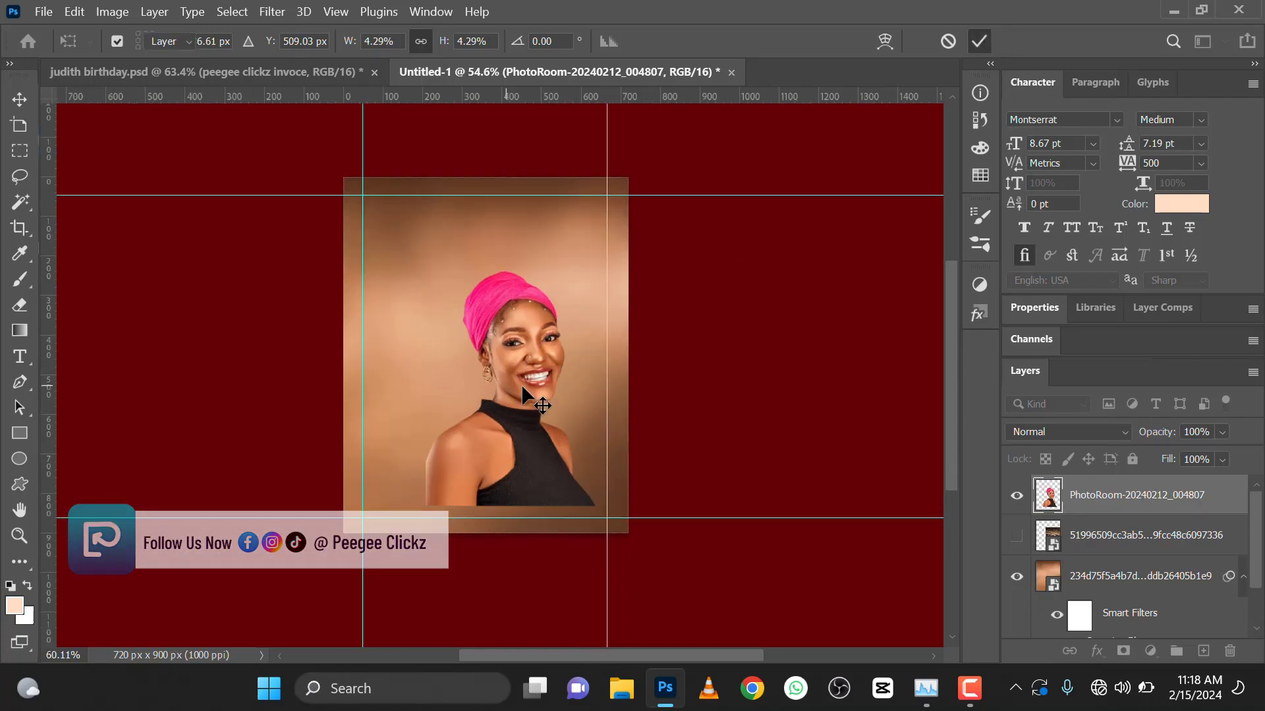
pyautogui.scroll(-5, 506, 428)
pyautogui.scroll(2, 504, 427)
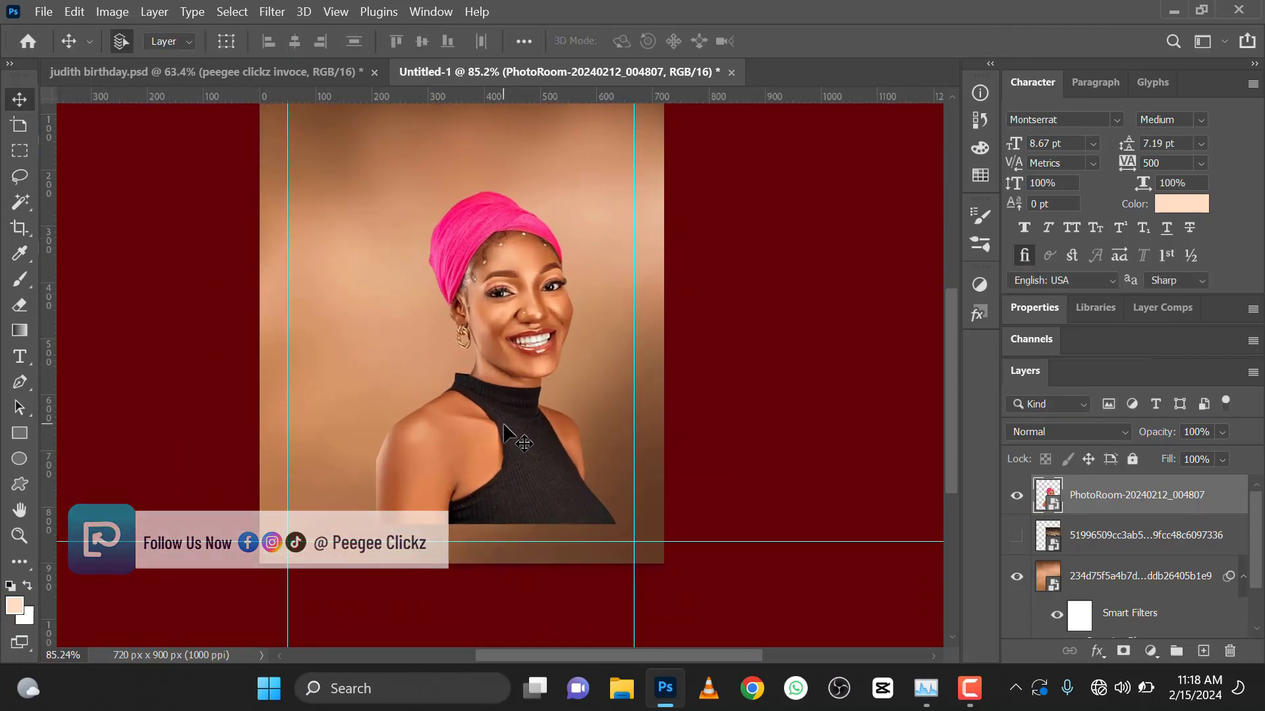
pyautogui.scroll(-3, 499, 395)
pyautogui.scroll(3, 494, 361)
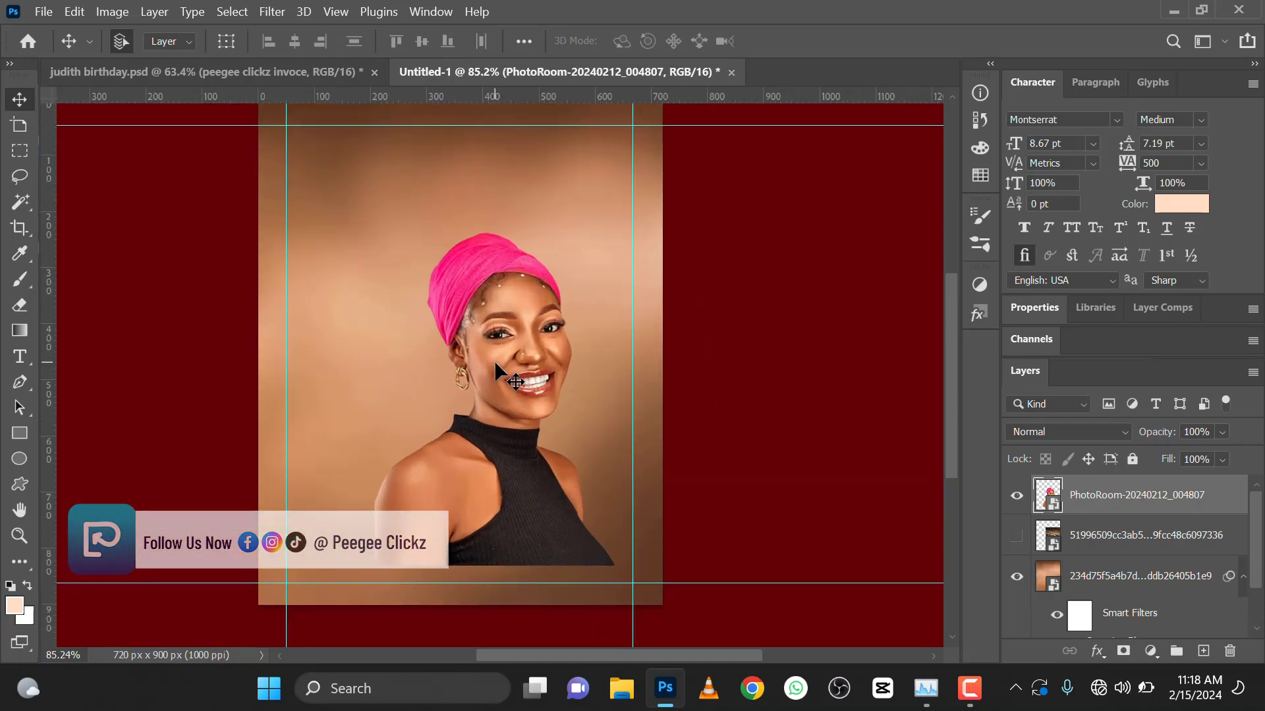
pyautogui.scroll(1, 494, 361)
pyautogui.scroll(-3, 494, 364)
pyautogui.moveTo(493, 410); pyautogui.dragTo(497, 406)
pyautogui.scroll(1, 497, 405)
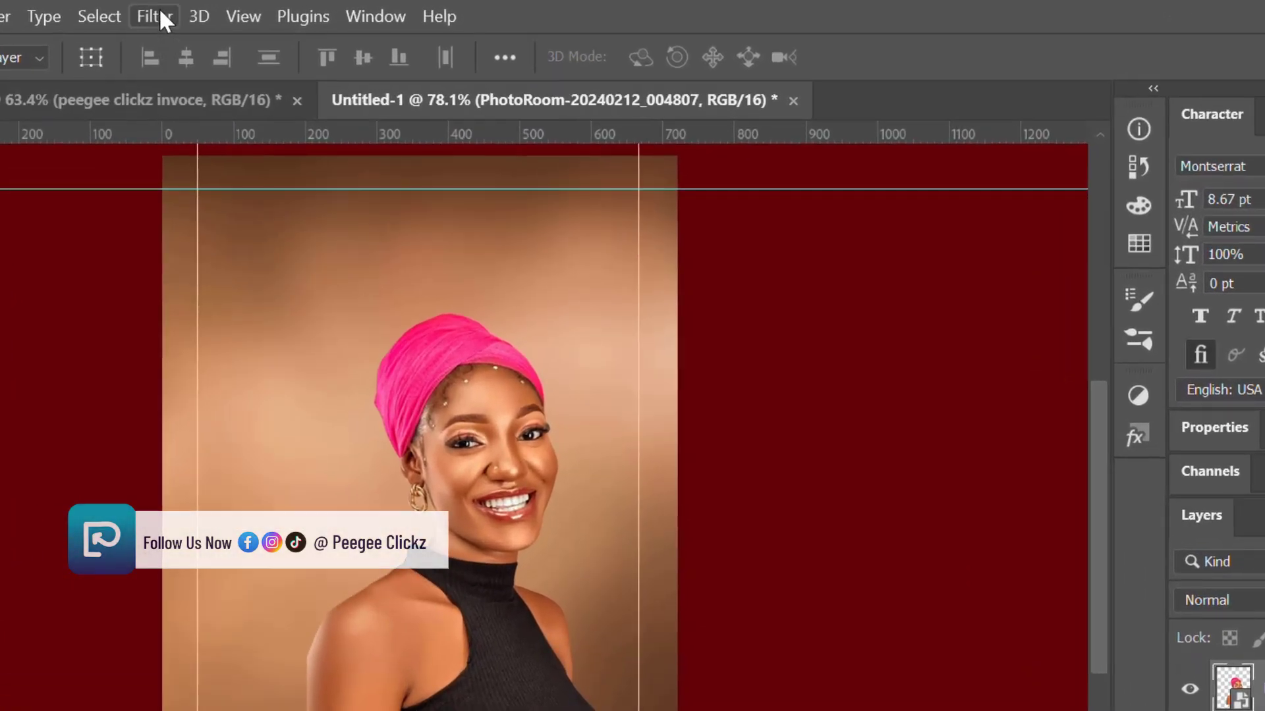
# - Start a Camera Raw Filter on the pink-headwrap portrait and raise its Clarity to +60
pyautogui.click(158, 16)
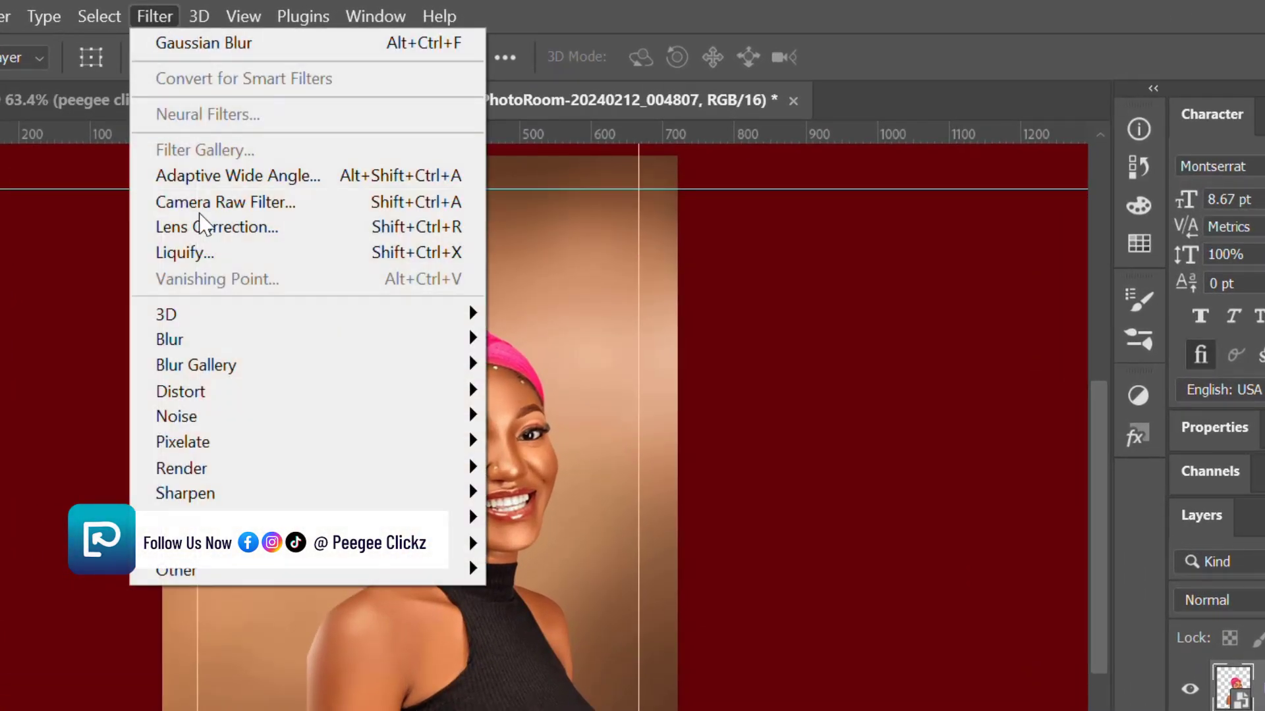
pyautogui.click(252, 204)
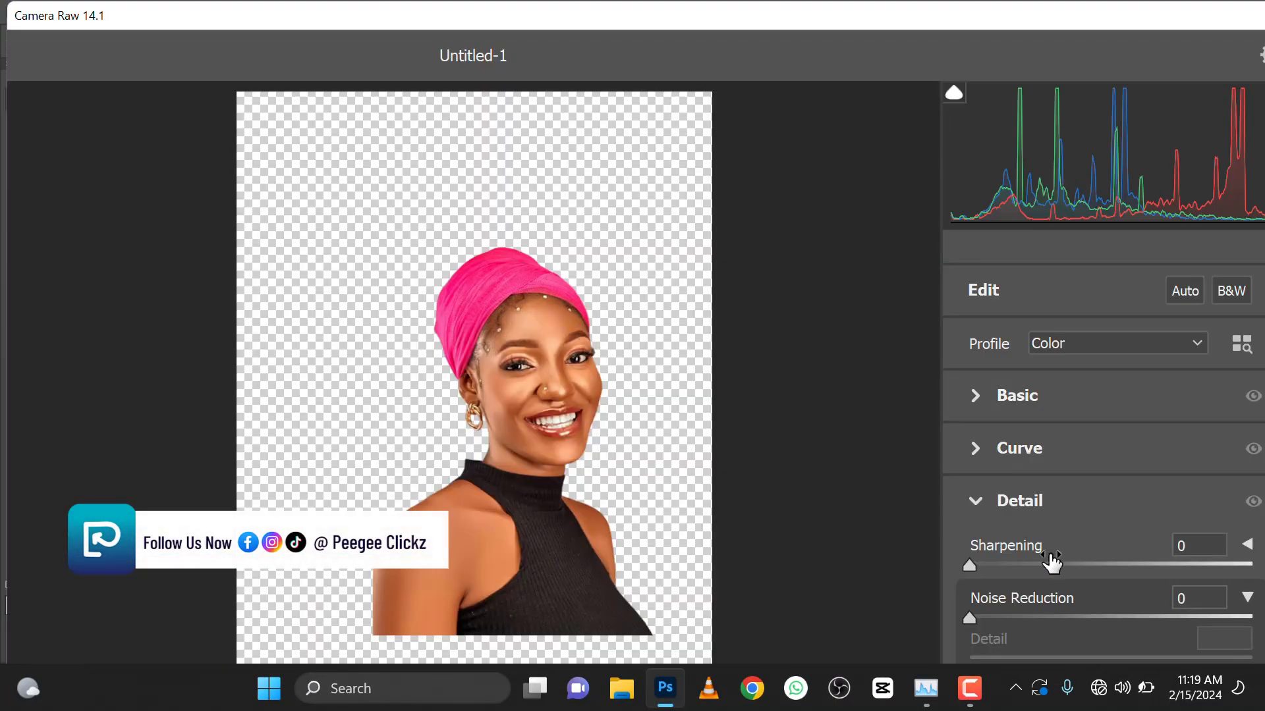
pyautogui.scroll(-3, 1105, 599)
pyautogui.scroll(-2, 1059, 591)
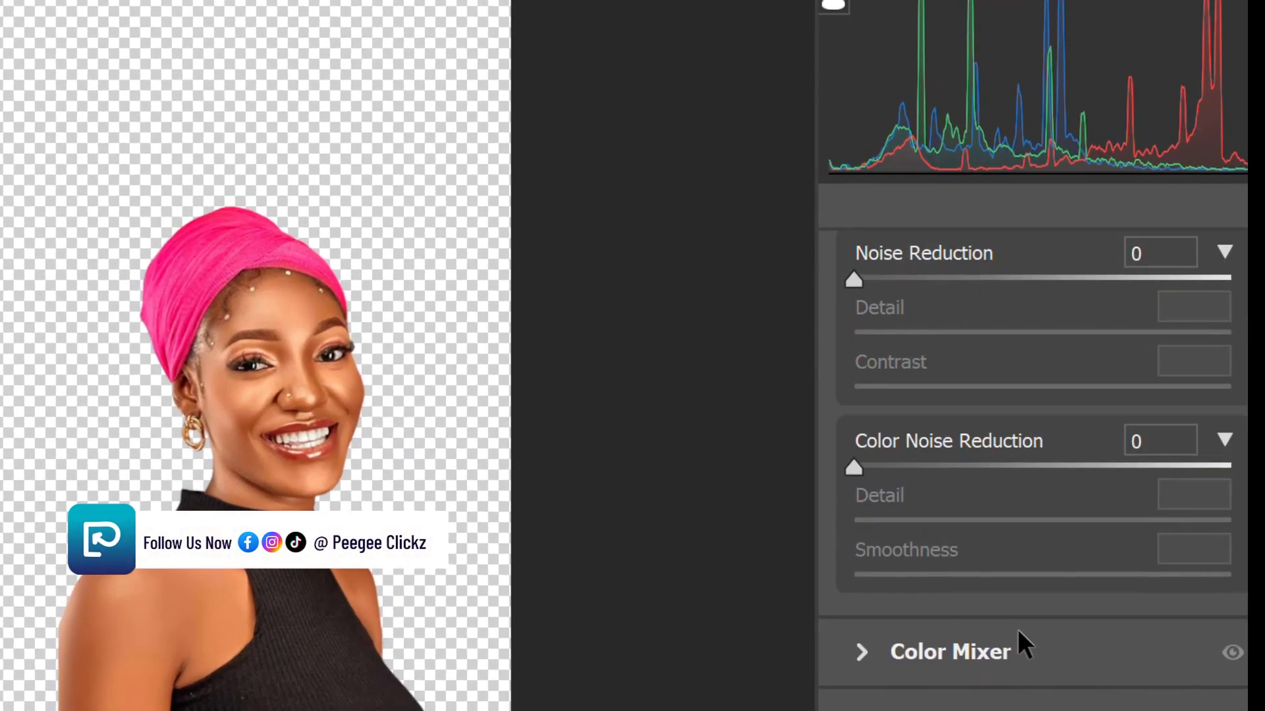
pyautogui.scroll(5, 988, 378)
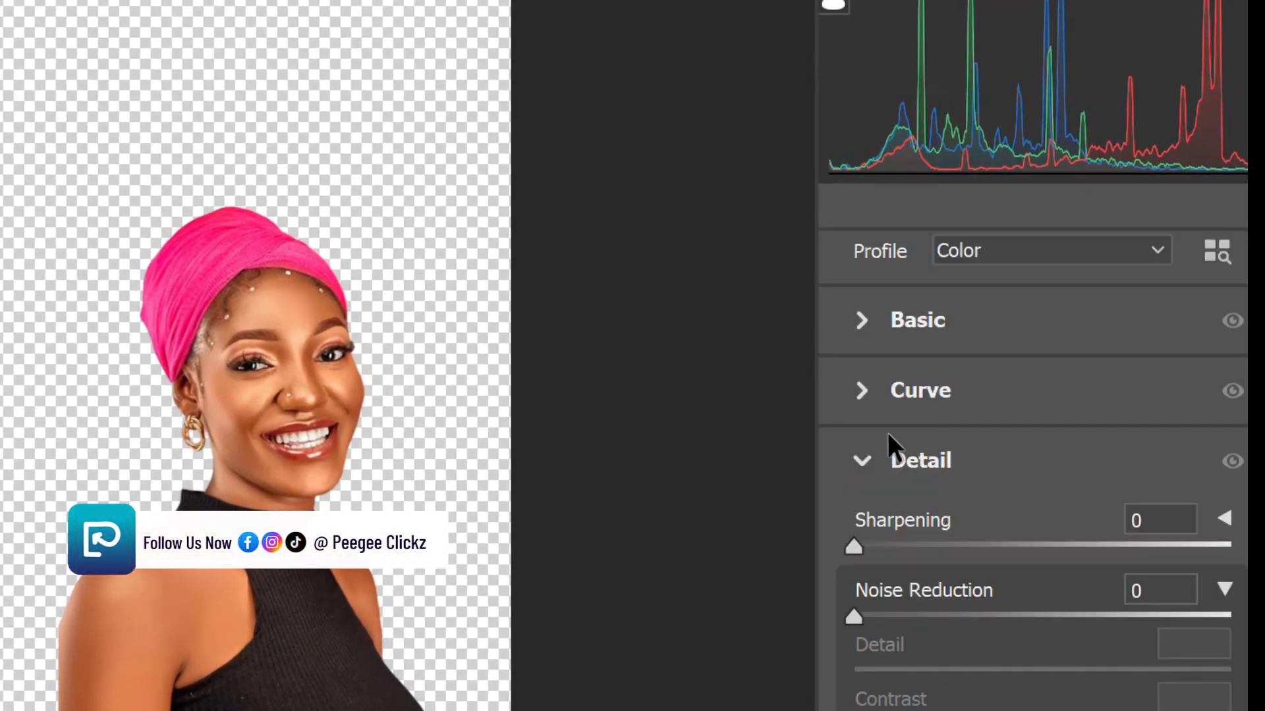
pyautogui.click(865, 326)
pyautogui.scroll(-3, 997, 542)
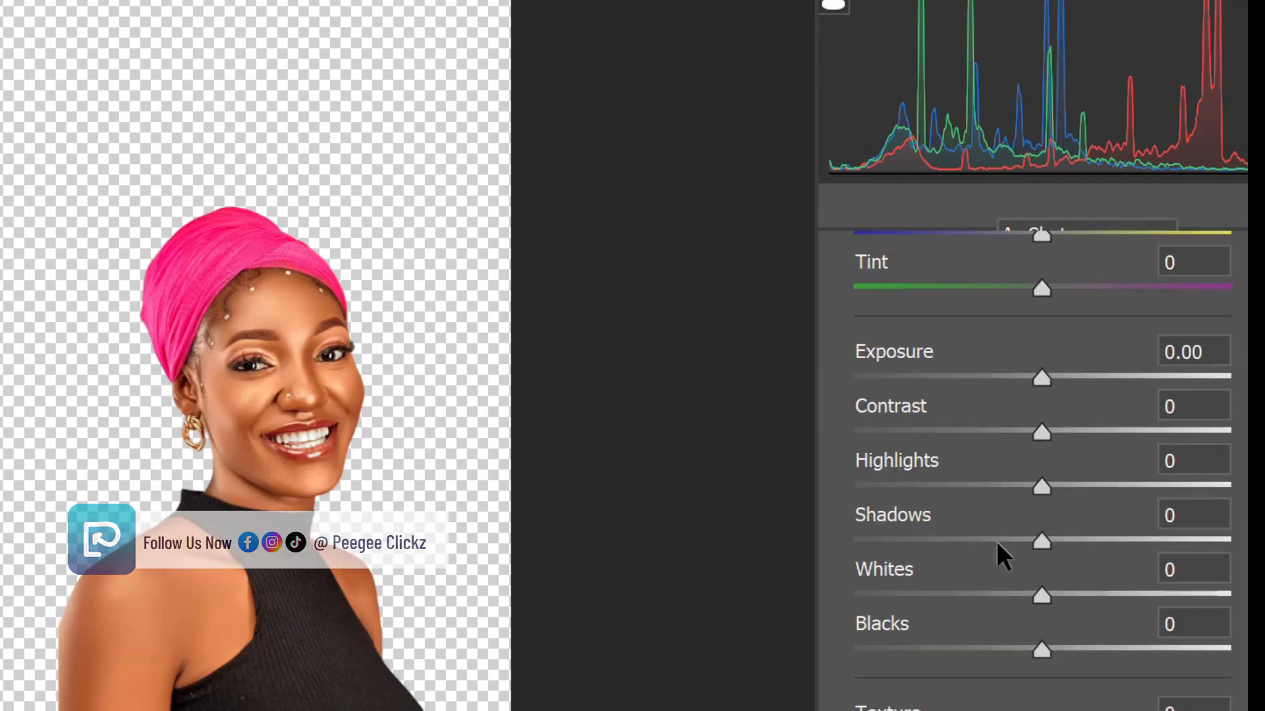
pyautogui.scroll(-1, 998, 542)
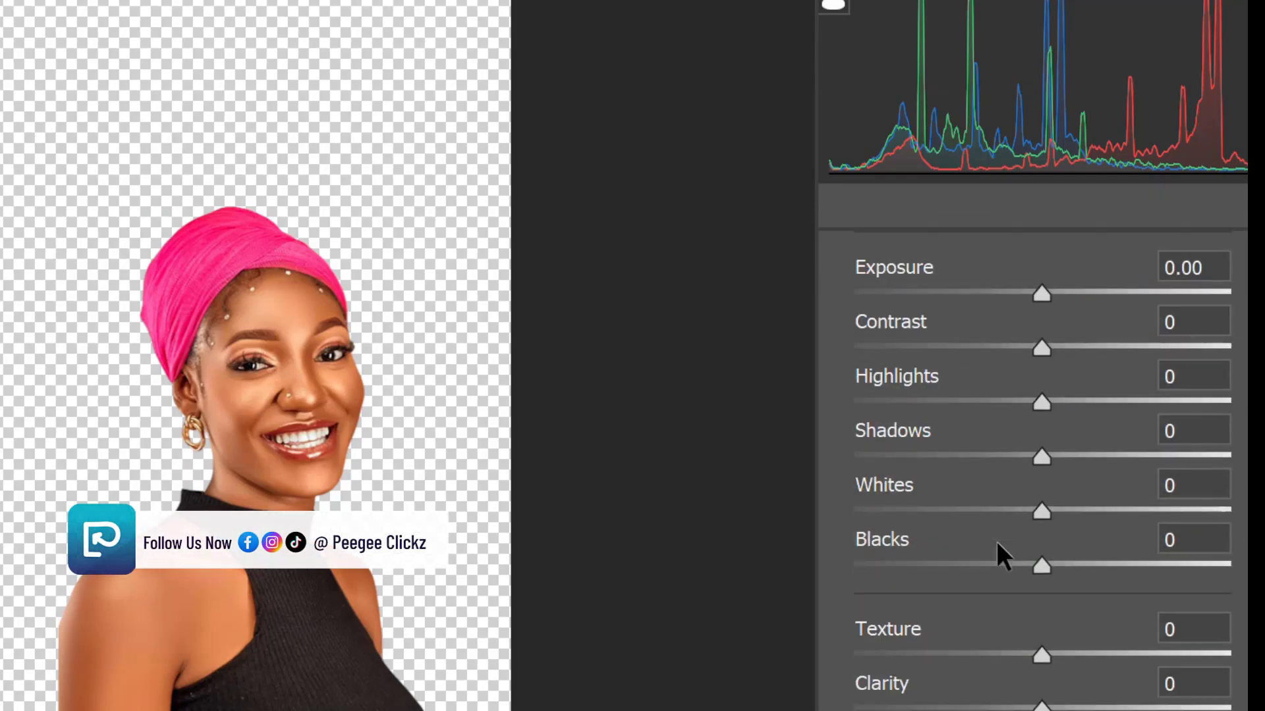
pyautogui.click(1154, 707)
pyautogui.scroll(-5, 1163, 625)
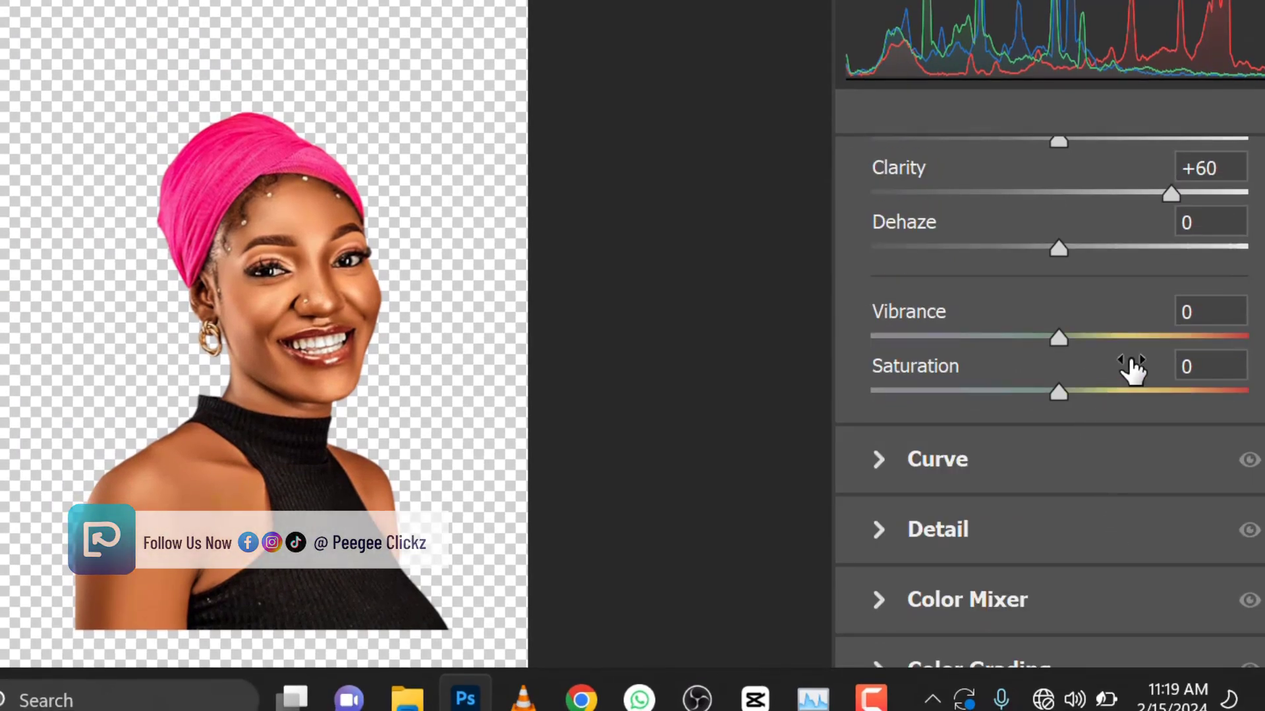
# - Set the portrait's Vibrance to +84 and Saturation to -32 in the Camera Raw basic adjustments
pyautogui.click(998, 390)
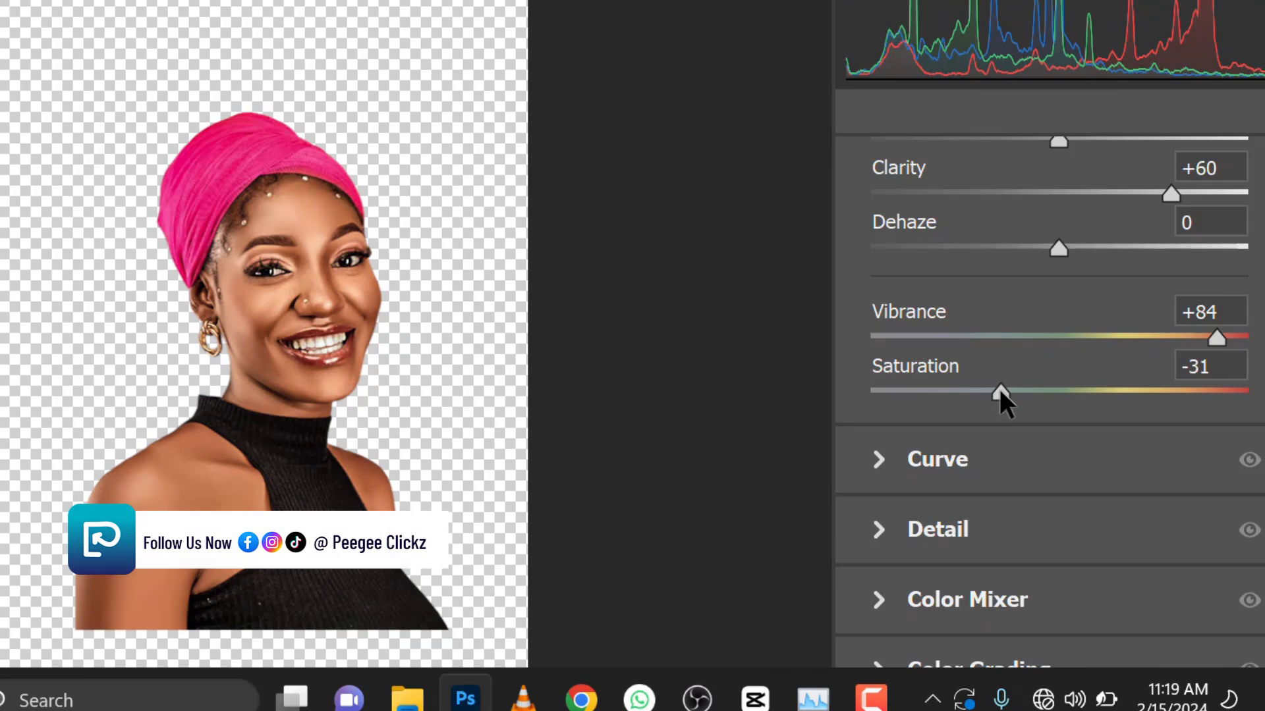
pyautogui.scroll(2, 1028, 394)
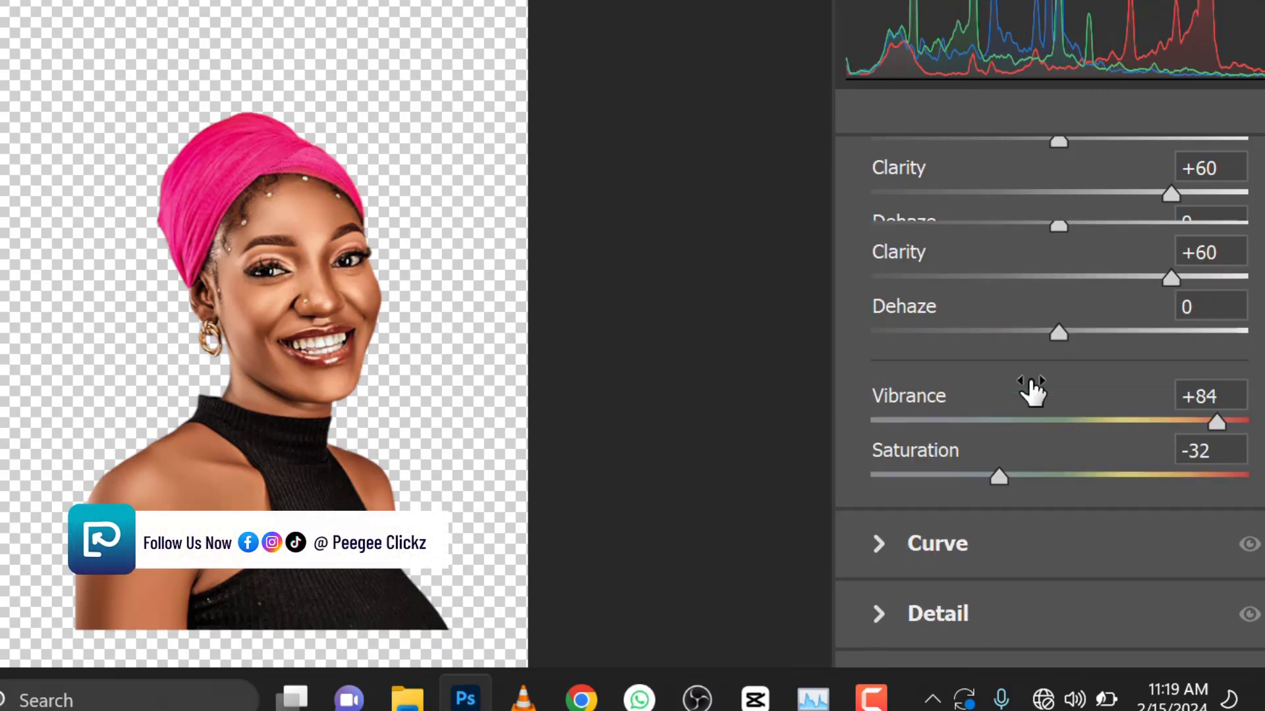
pyautogui.scroll(-6, 1050, 392)
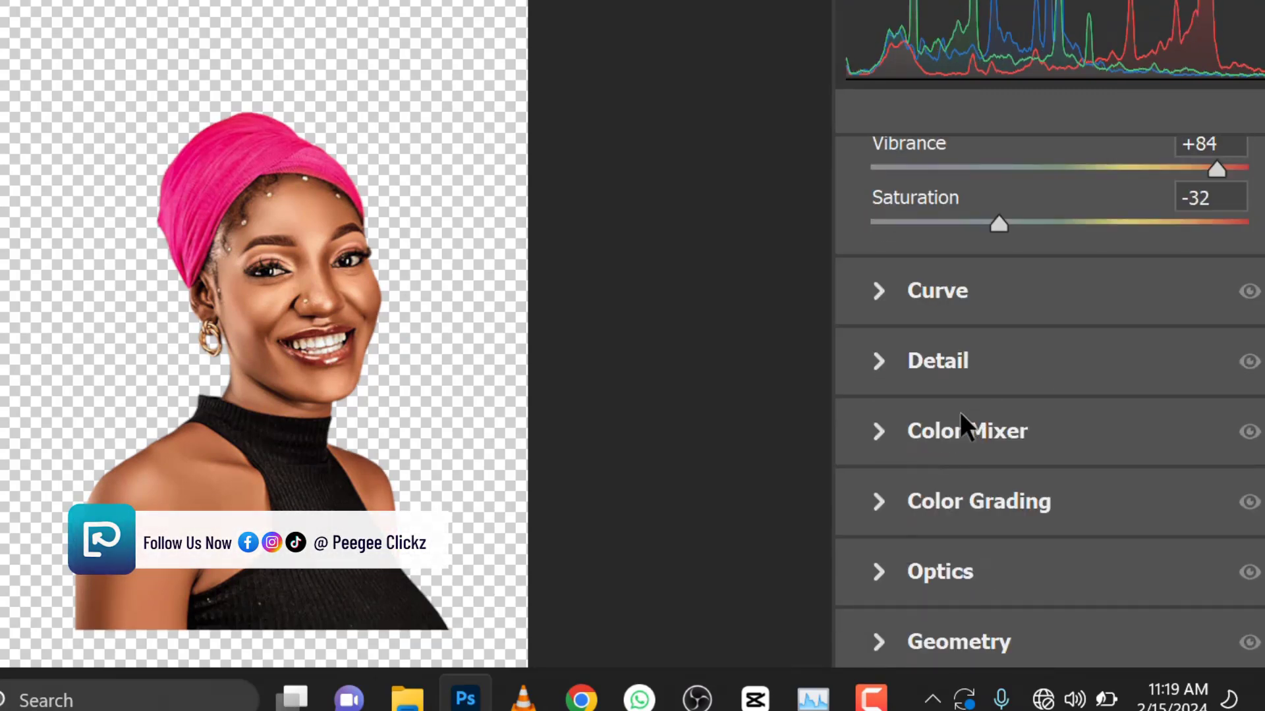
# - Set the portrait's Sharpening to 37 and Noise Reduction to 64, and apply the Camera Raw Filter
pyautogui.click(884, 360)
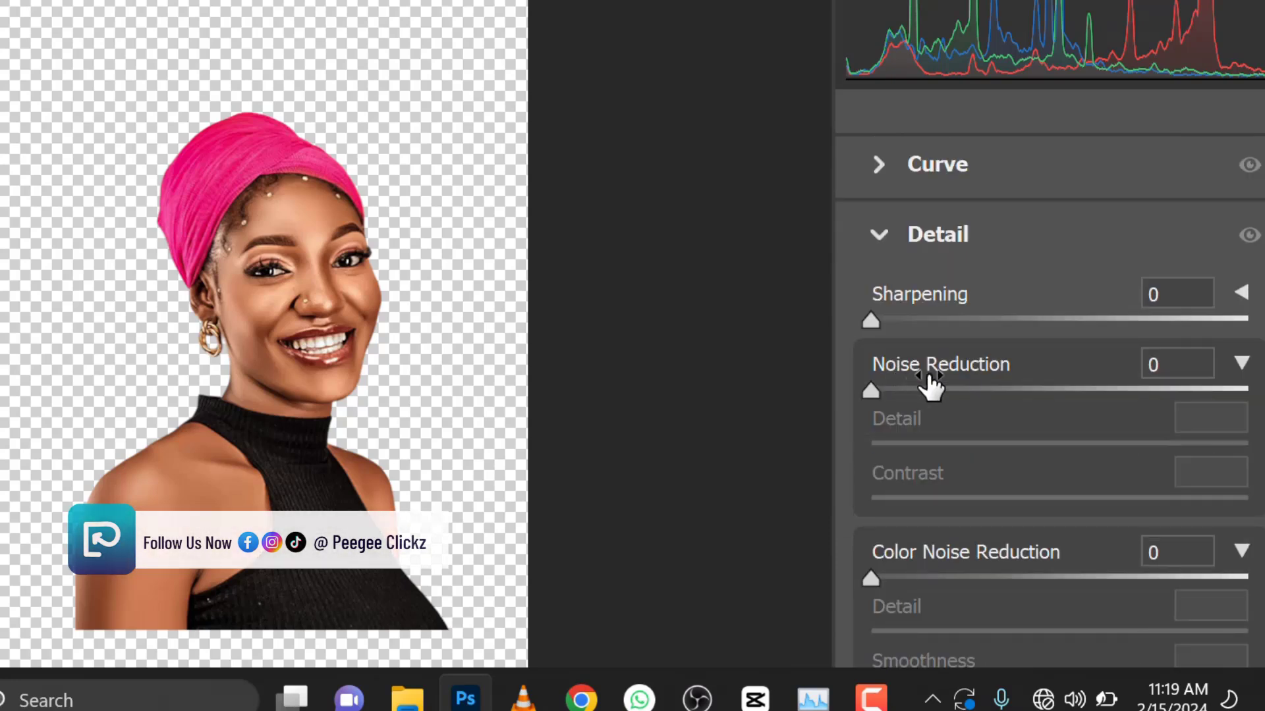
pyautogui.click(963, 322)
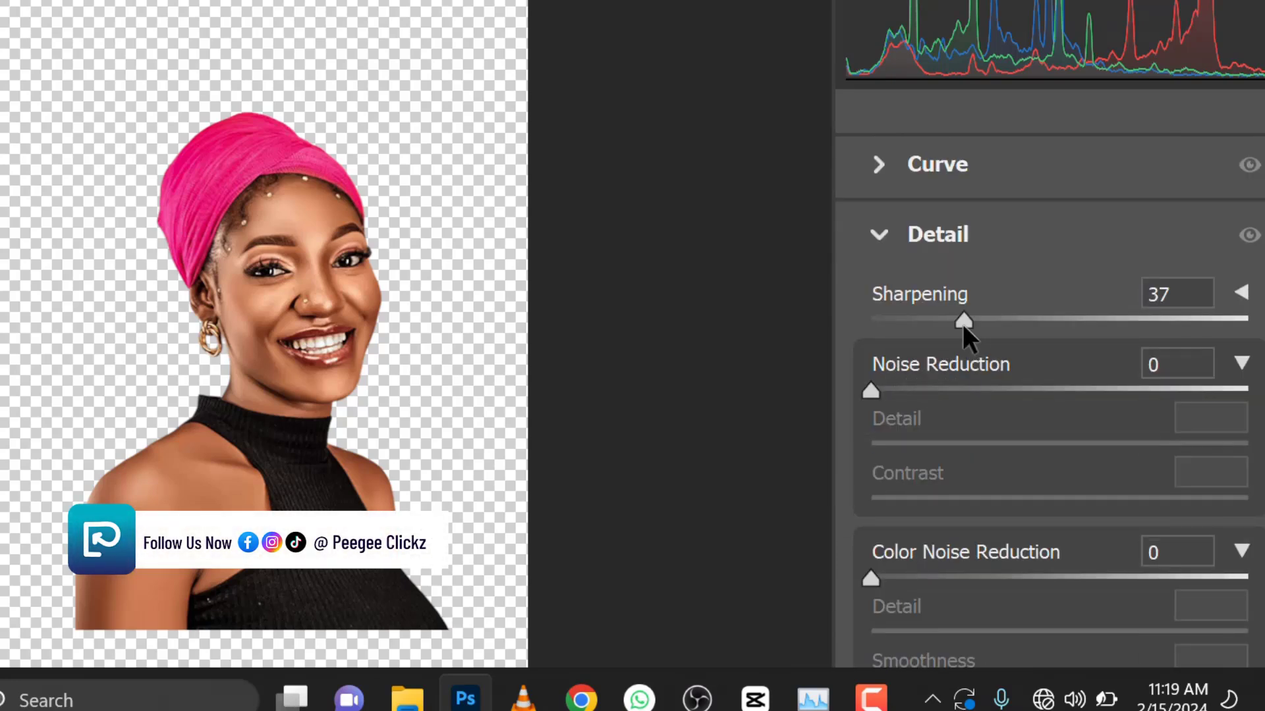
pyautogui.click(1112, 391)
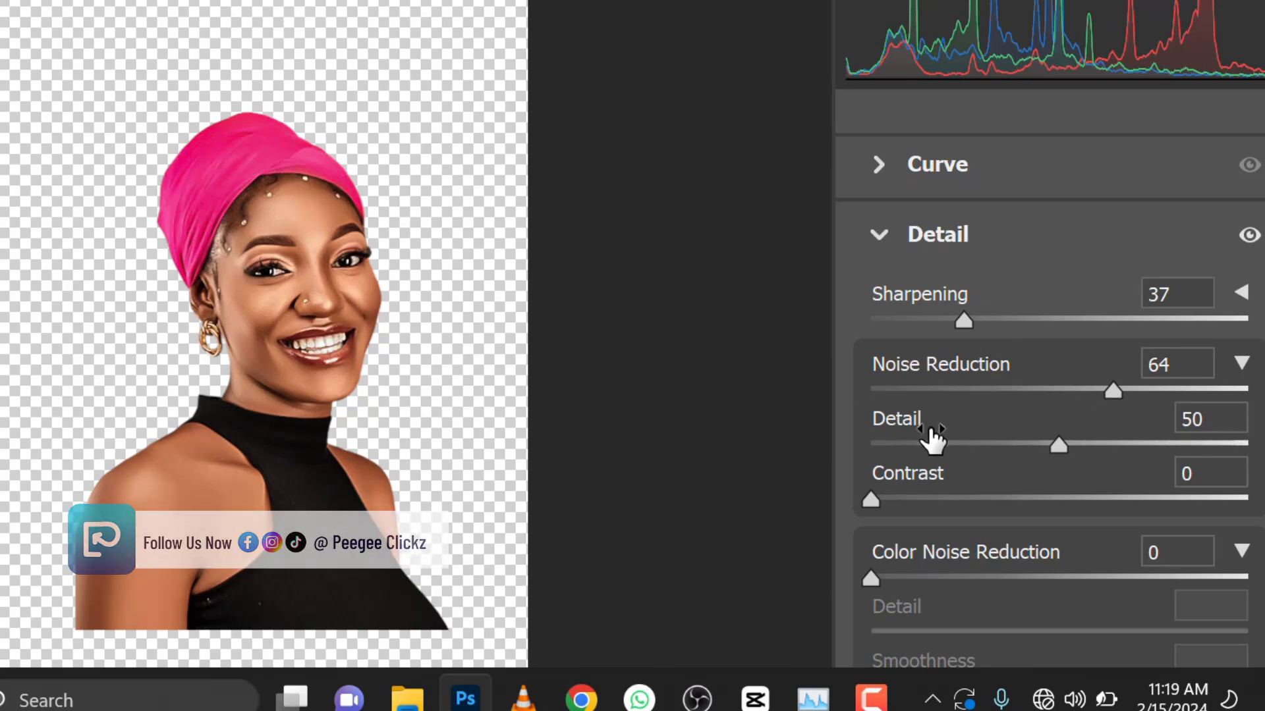
pyautogui.press('Return')
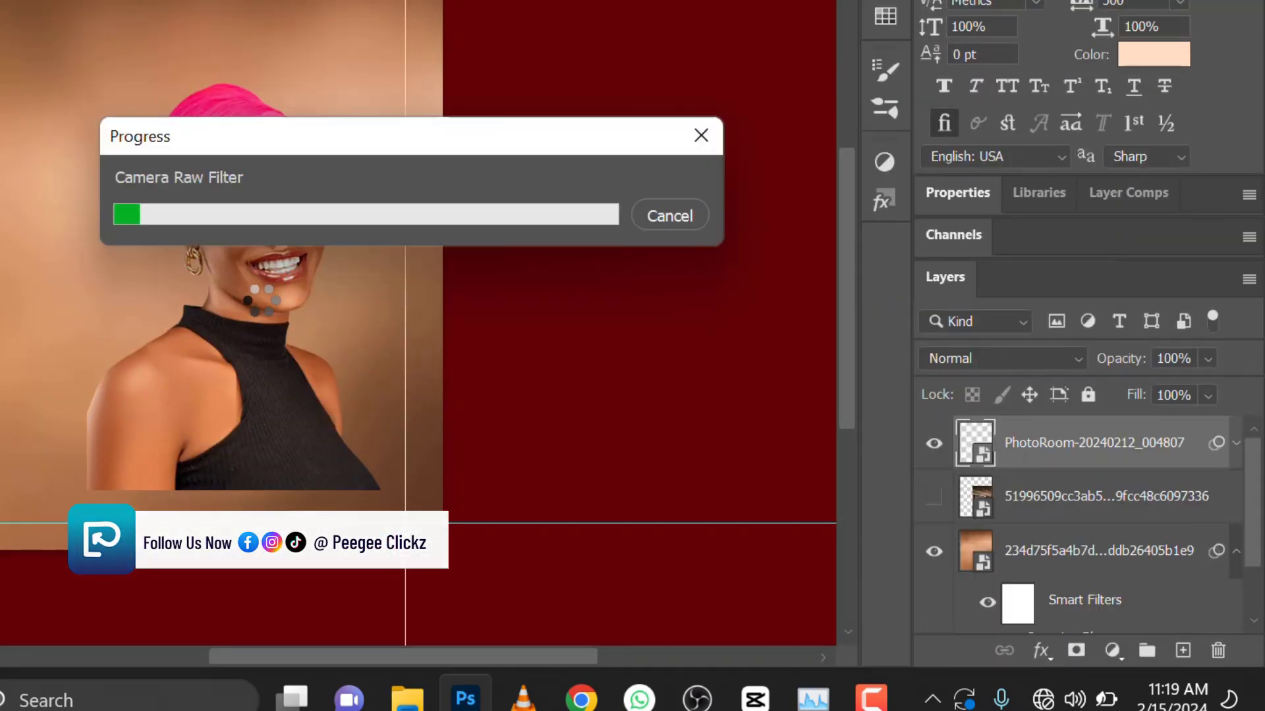
# - Scale the portrait to about 6.14% and position it right of centre with the shoulders running off the canvas's bottom edge
pyautogui.scroll(-3, 354, 334)
pyautogui.scroll(4, 349, 321)
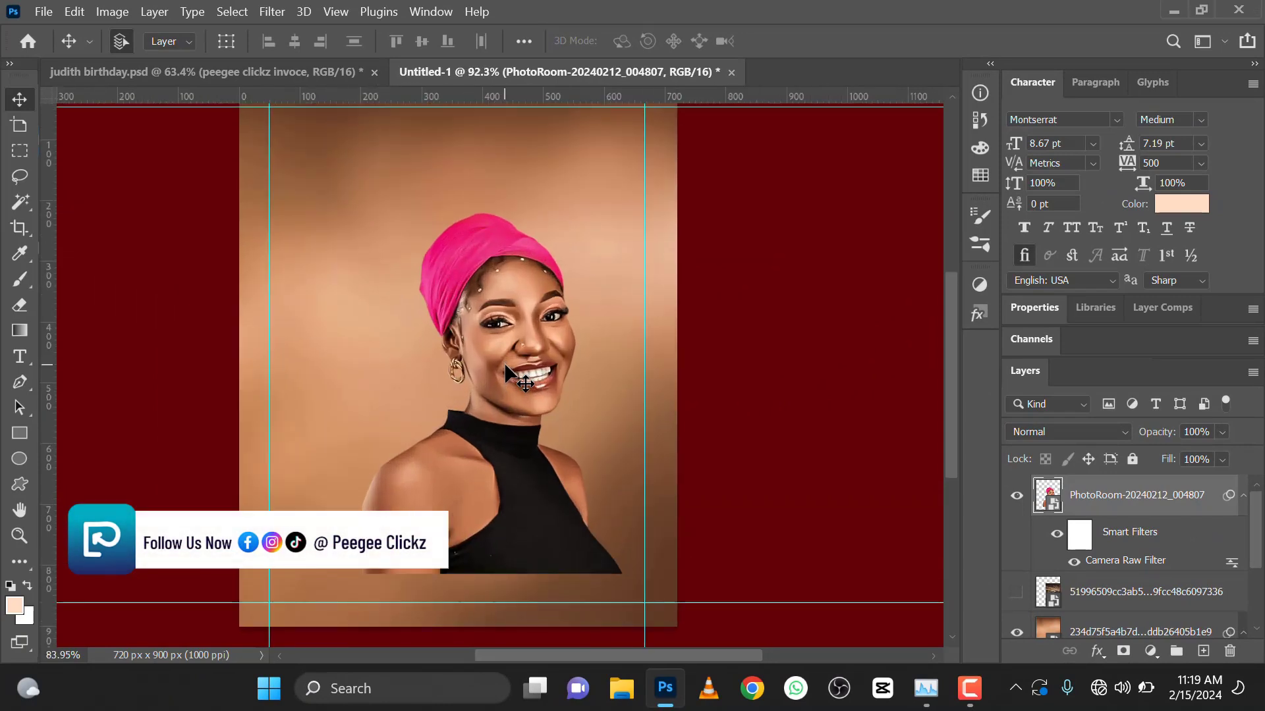
pyautogui.scroll(-4, 347, 302)
pyautogui.scroll(2, 505, 347)
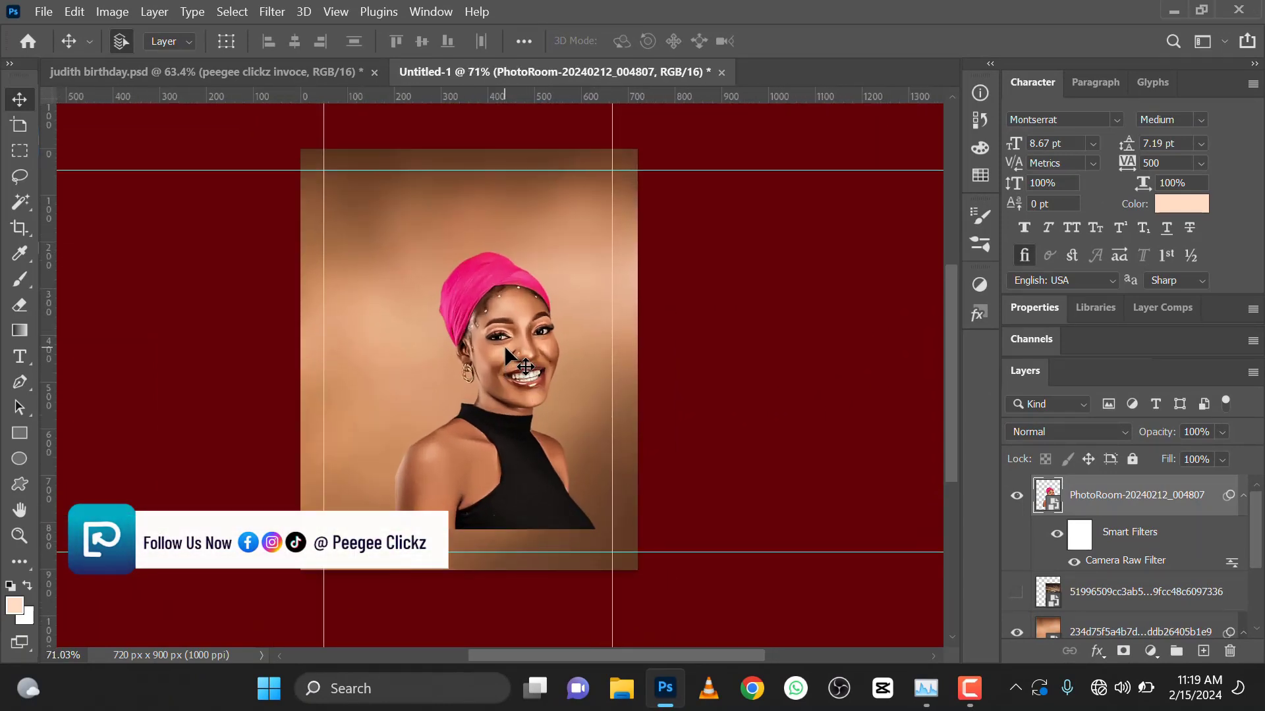
pyautogui.scroll(-3, 504, 348)
pyautogui.moveTo(505, 345); pyautogui.dragTo(503, 340)
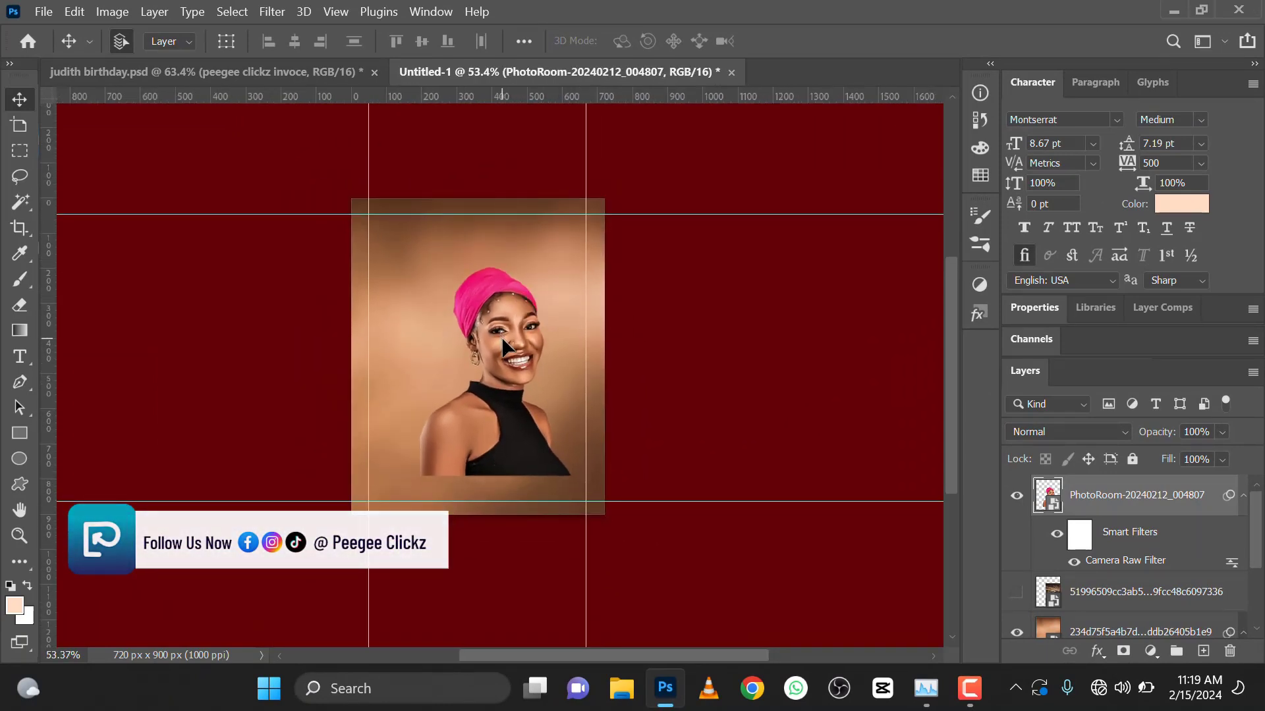
pyautogui.hotkey('ctrl', 't')
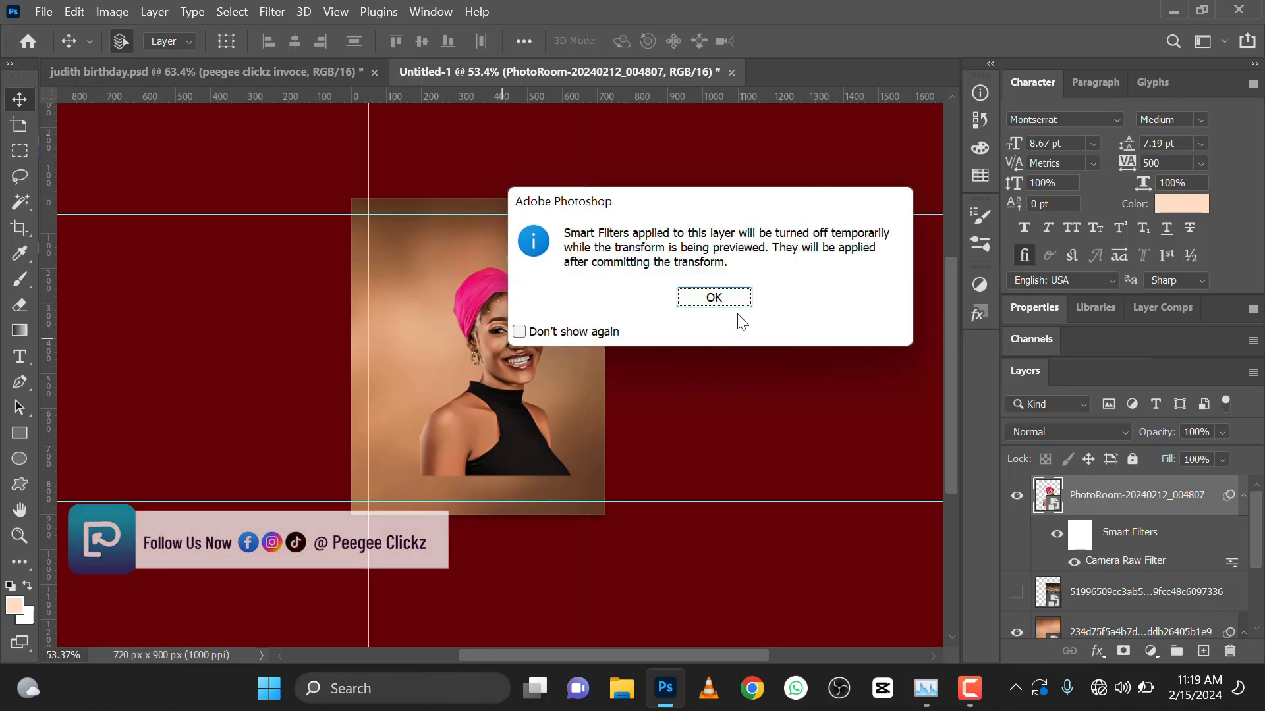
pyautogui.click(731, 298)
pyautogui.scroll(-1, 536, 427)
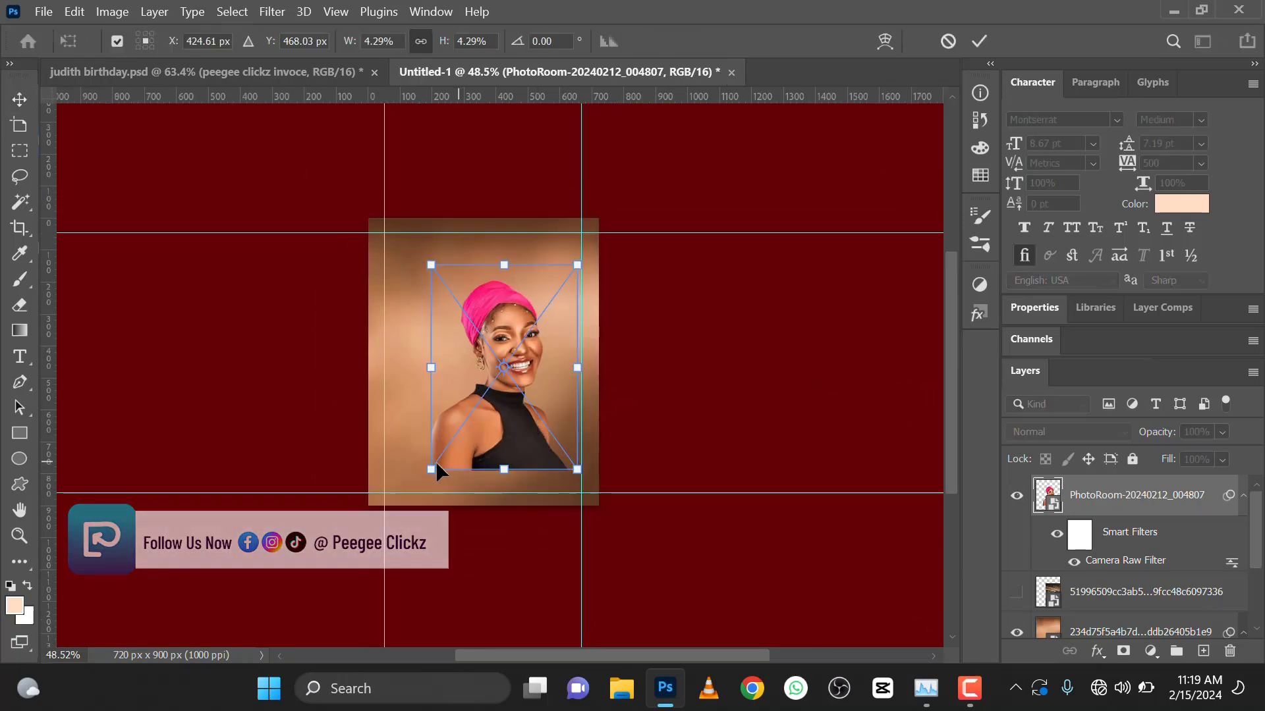
pyautogui.moveTo(429, 471); pyautogui.dragTo(372, 553)
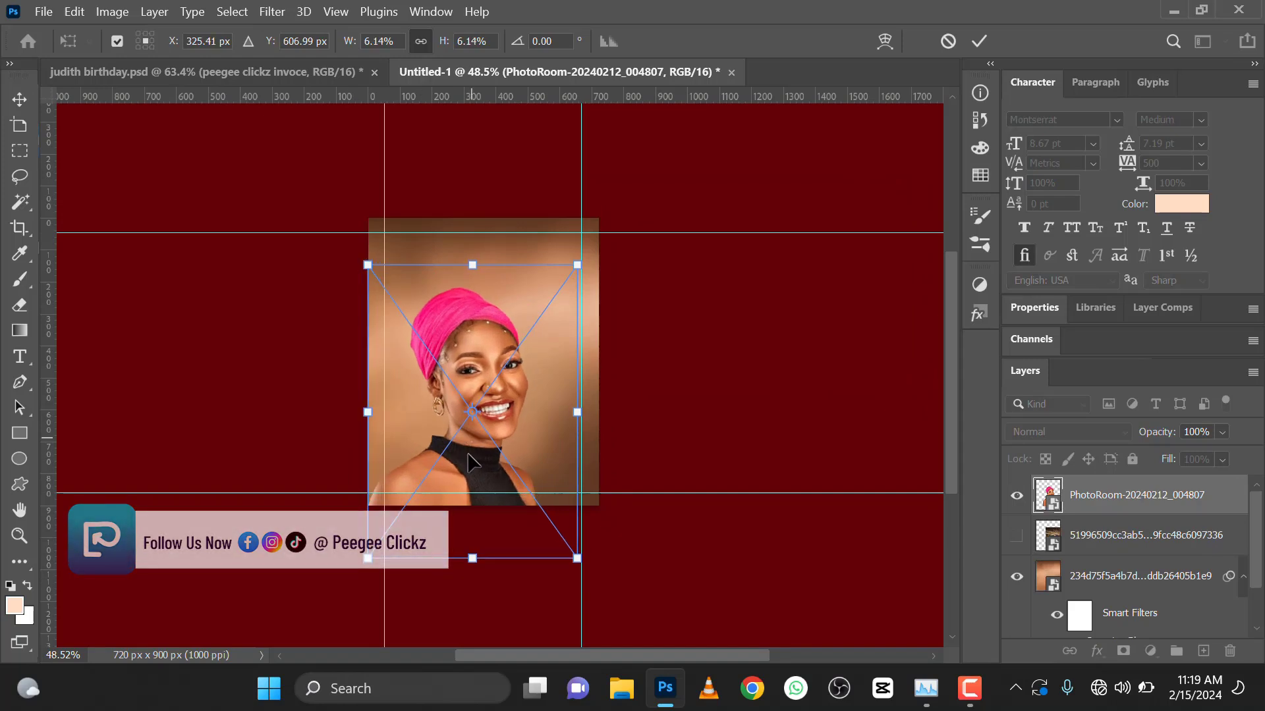
pyautogui.moveTo(468, 454); pyautogui.dragTo(504, 443)
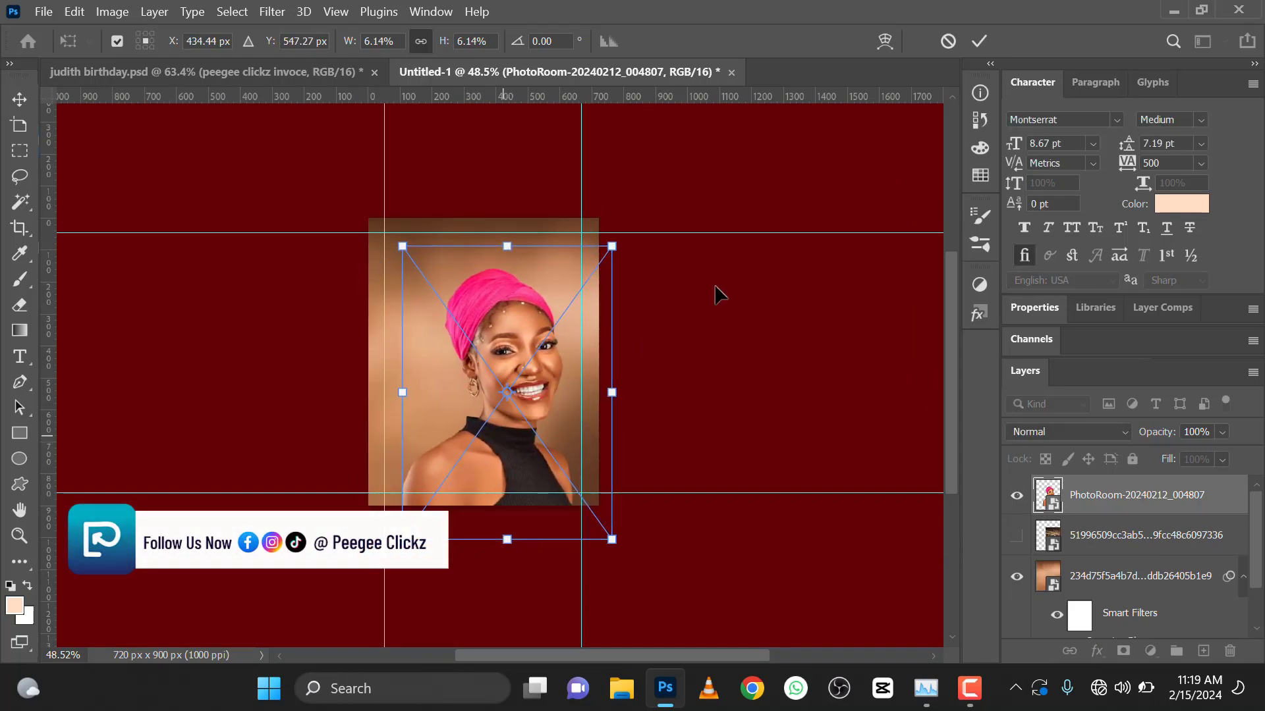
pyautogui.click(980, 41)
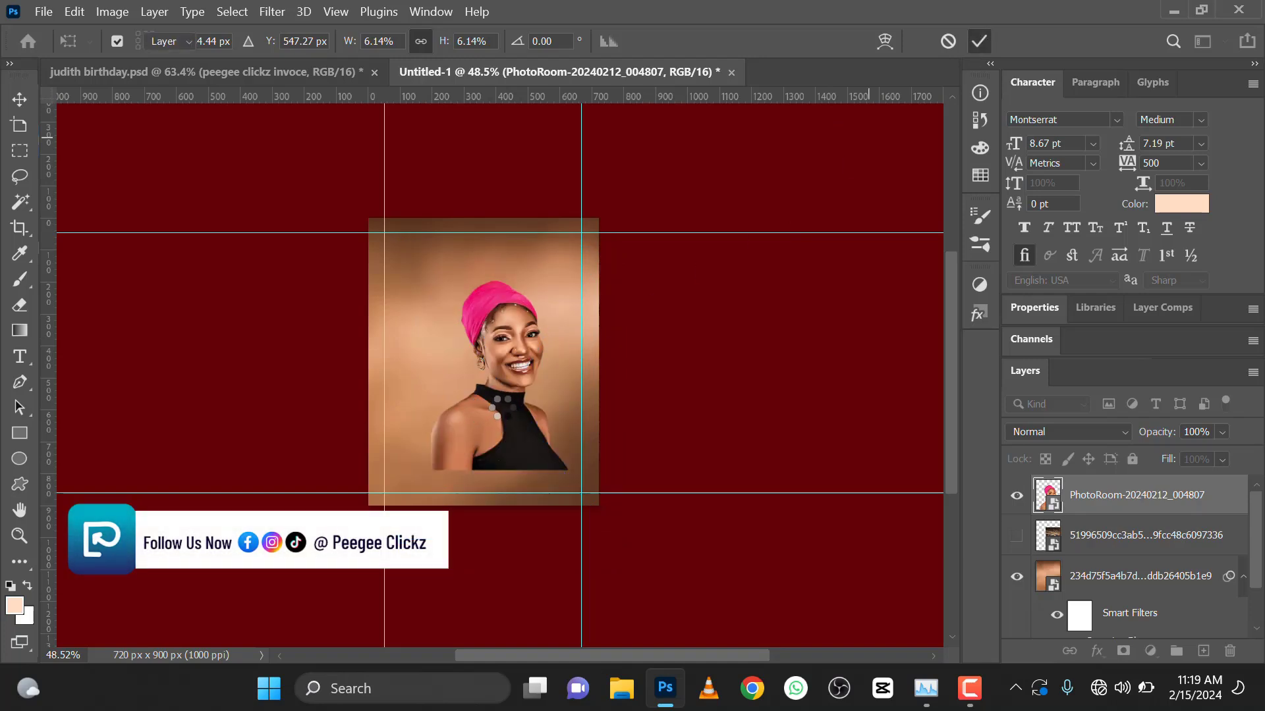
pyautogui.scroll(3, 502, 412)
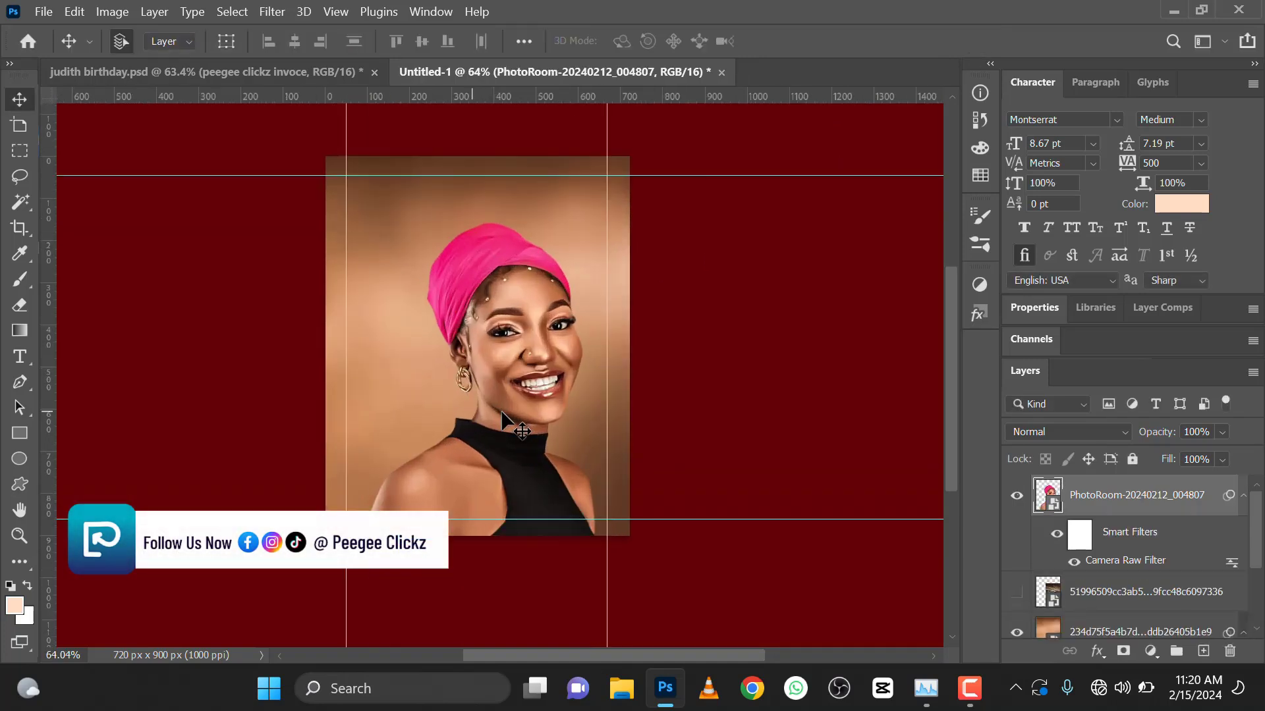
pyautogui.moveTo(507, 403); pyautogui.dragTo(510, 370)
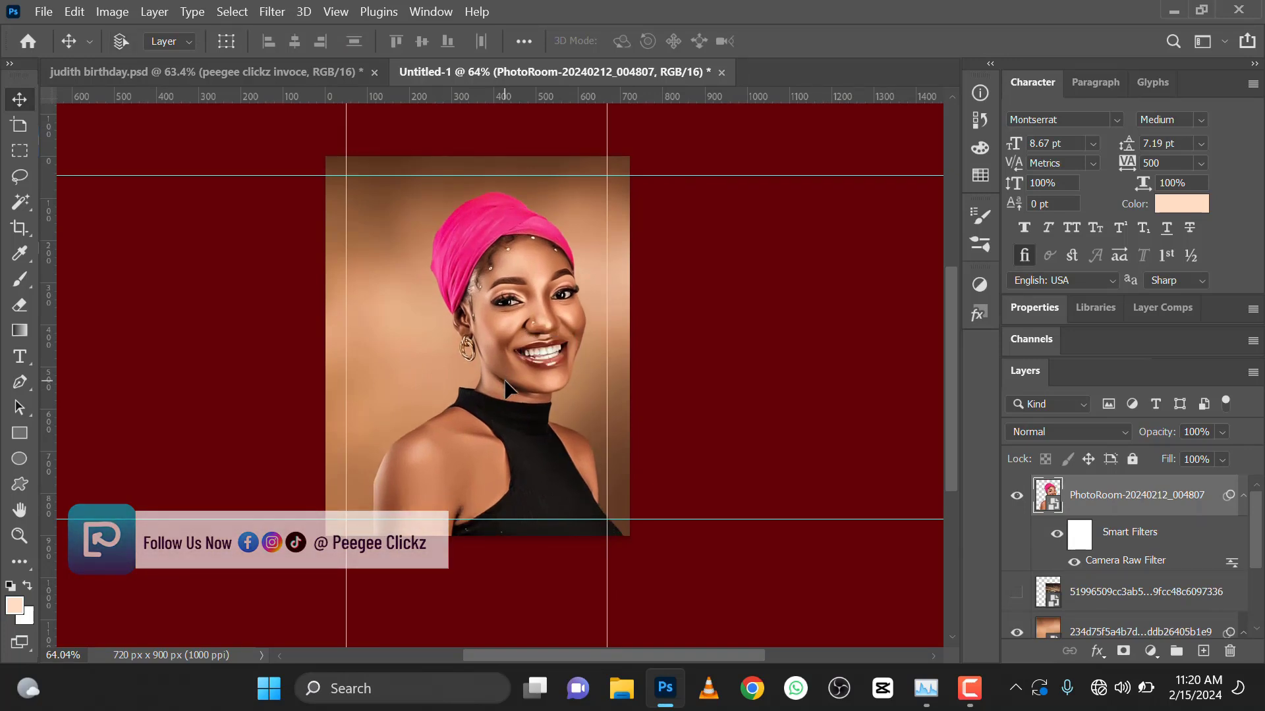
# - Duplicate the portrait layer and flip the copy horizontally with Free Transform
pyautogui.hotkey('ctrl', 'j')
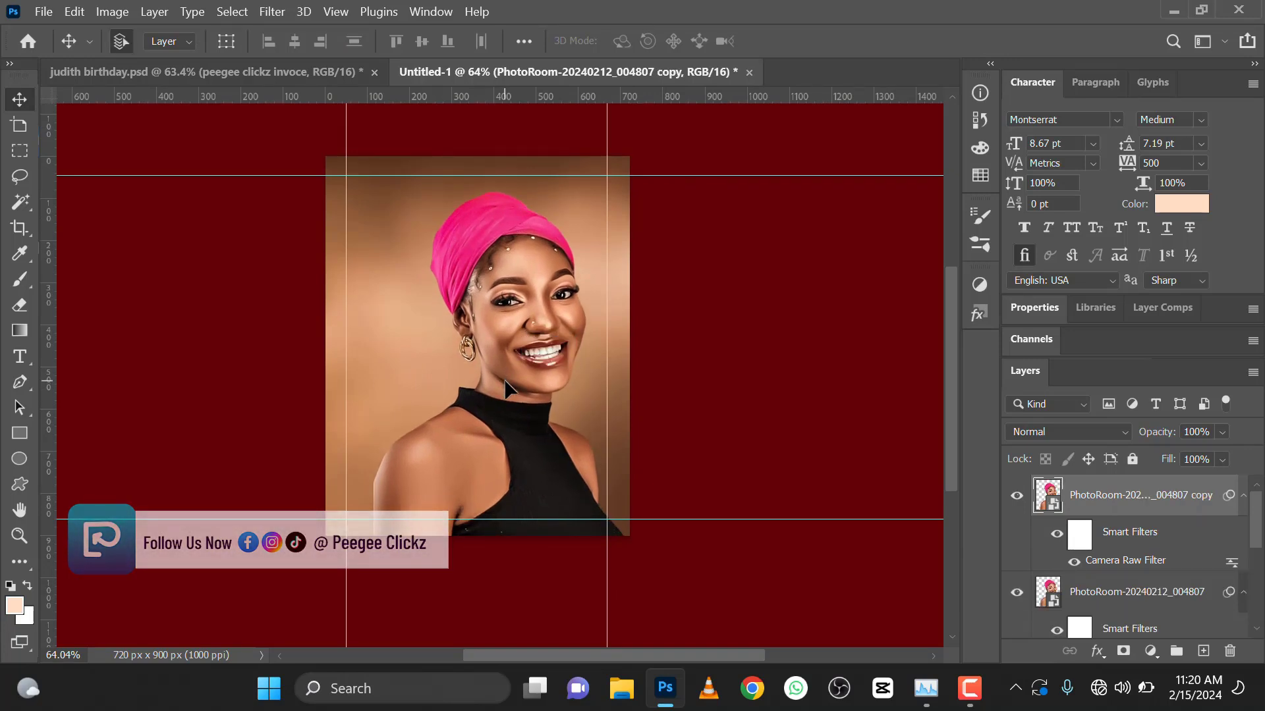
pyautogui.hotkey('ctrl', 't')
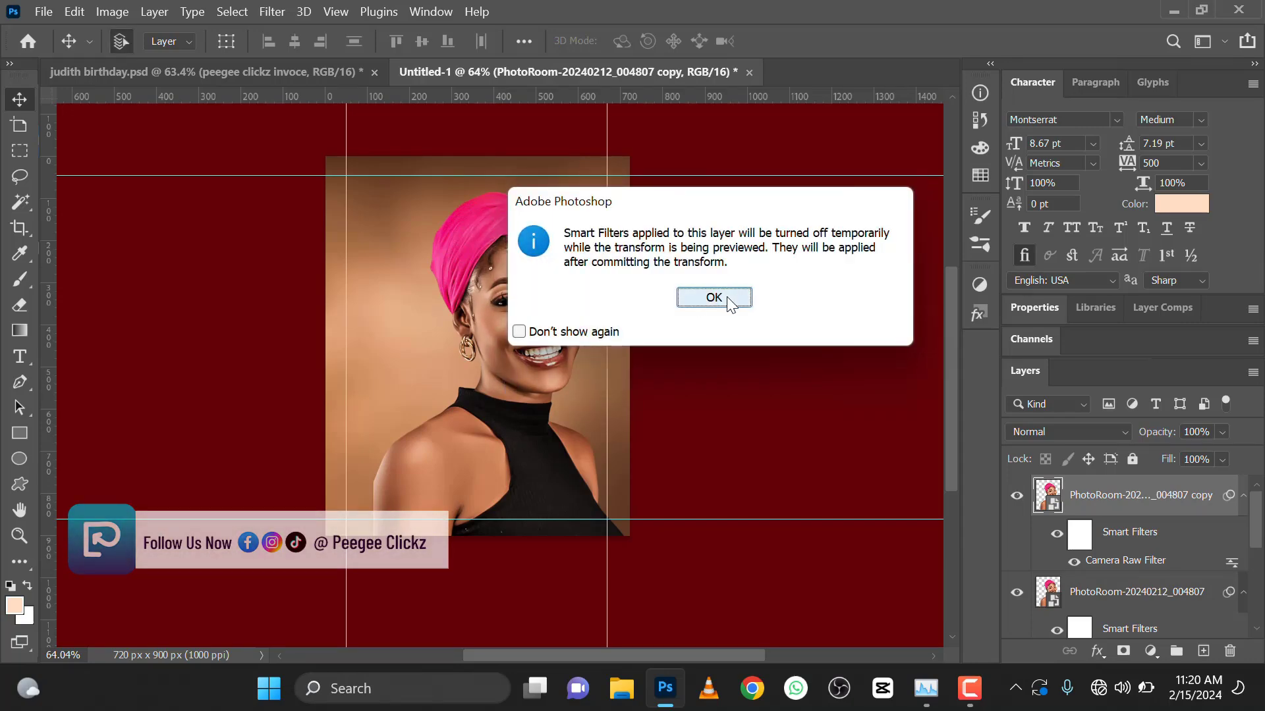
pyautogui.click(725, 299)
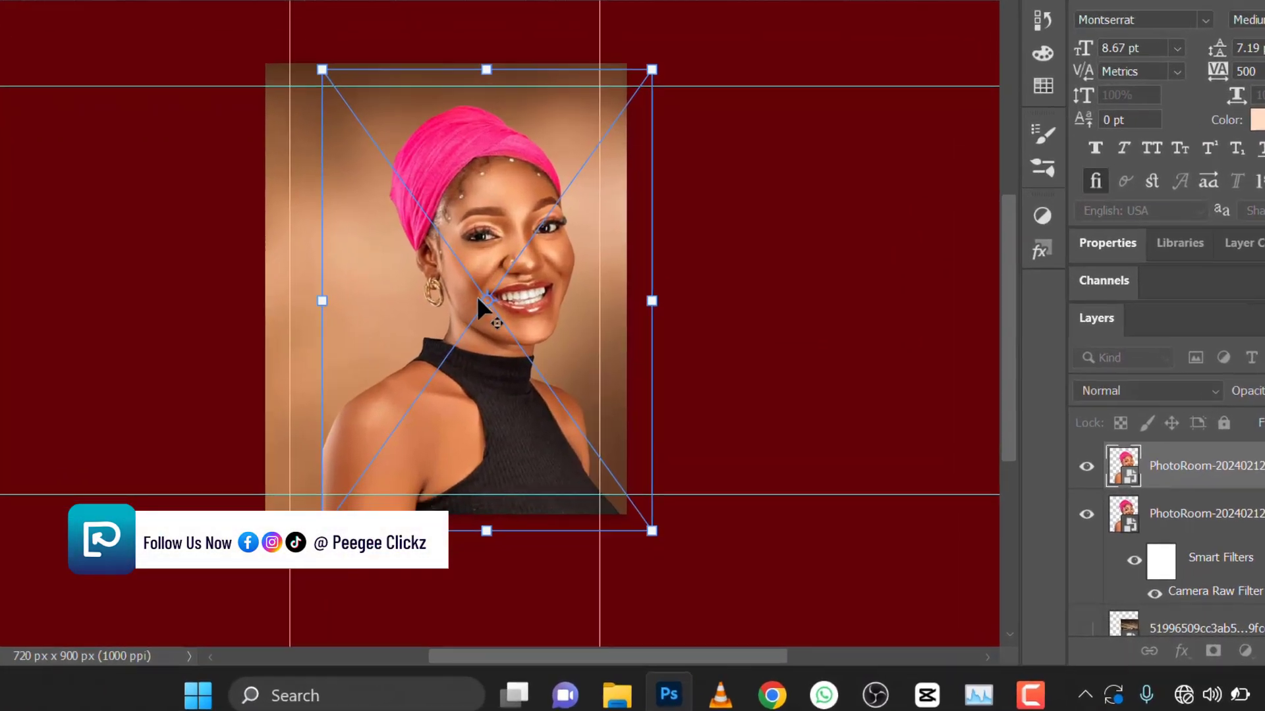
pyautogui.rightClick(507, 357)
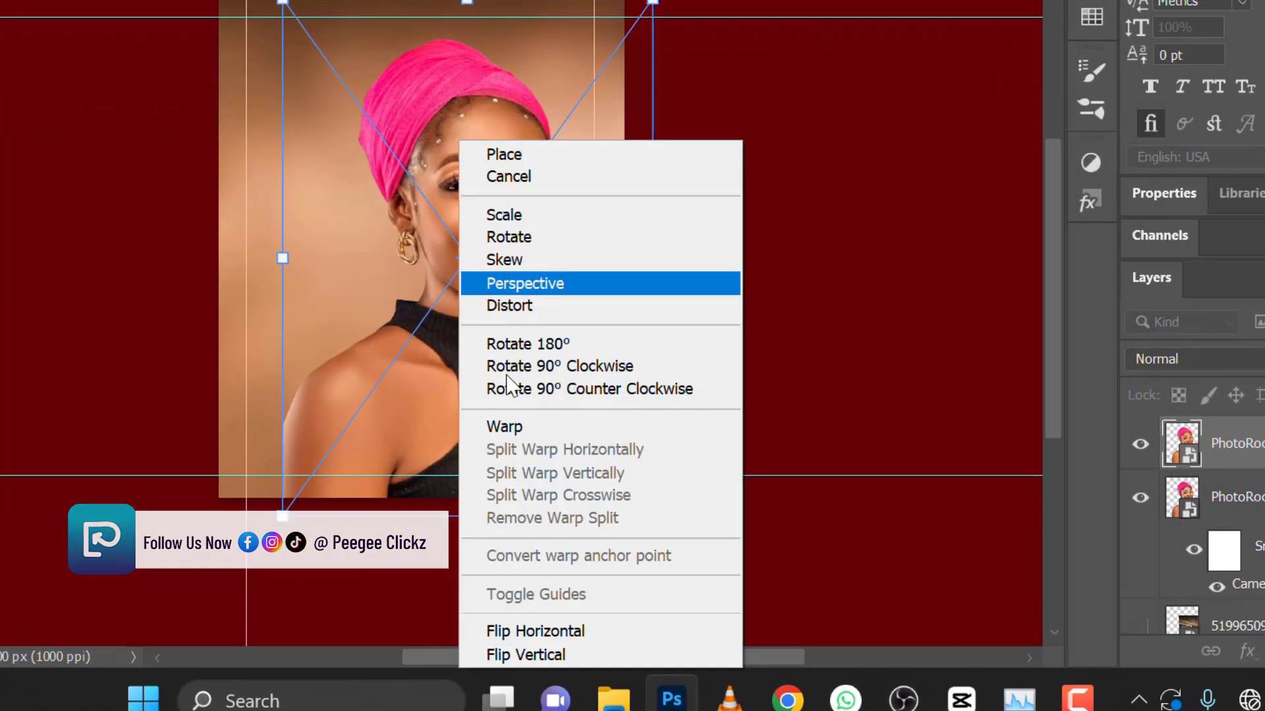
pyautogui.click(521, 632)
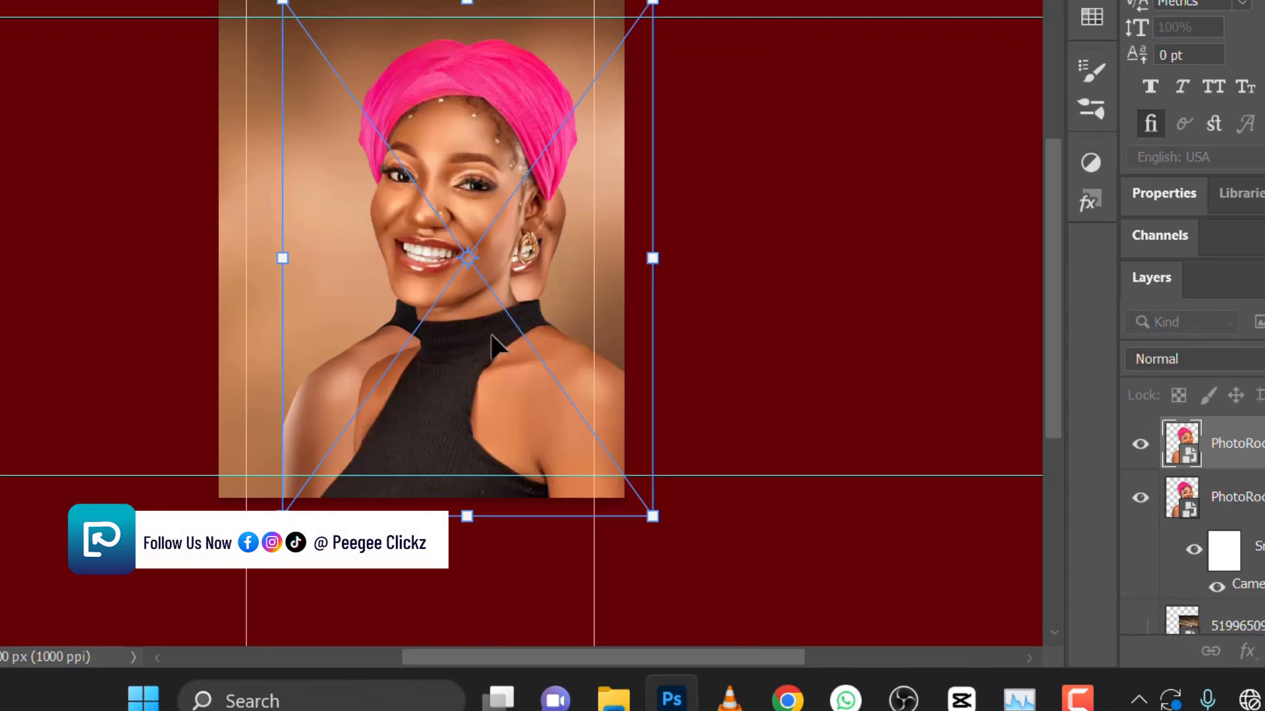
# - Place the flipped copy at the lower left, at about X 220 px, Y 604 px, and nudge the original portrait slightly right
pyautogui.moveTo(434, 349); pyautogui.dragTo(366, 414)
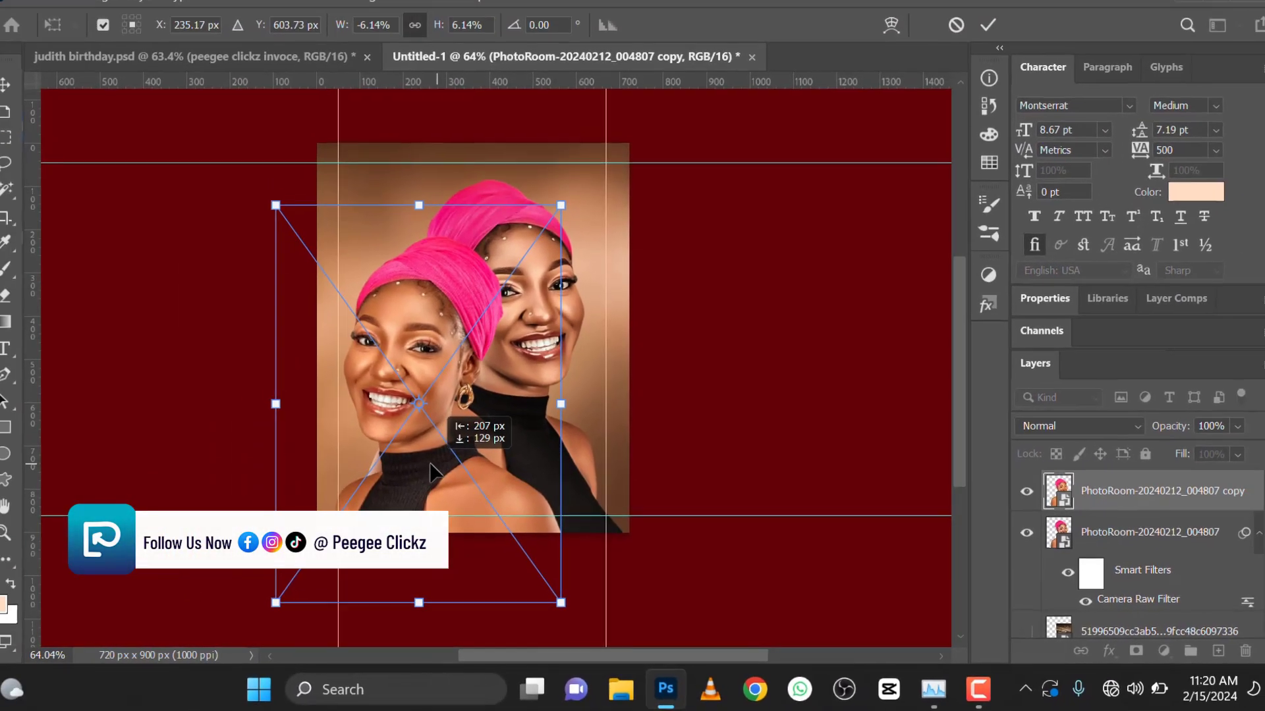
pyautogui.moveTo(431, 470); pyautogui.dragTo(426, 470)
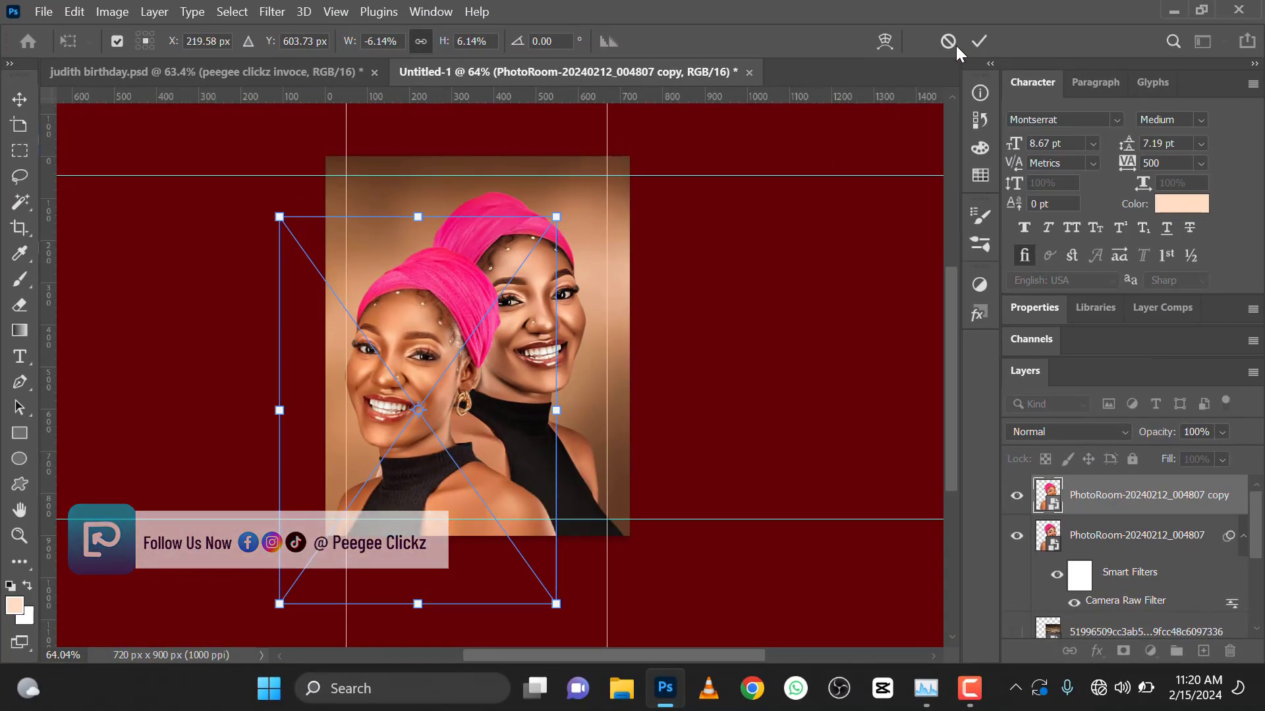
pyautogui.click(978, 41)
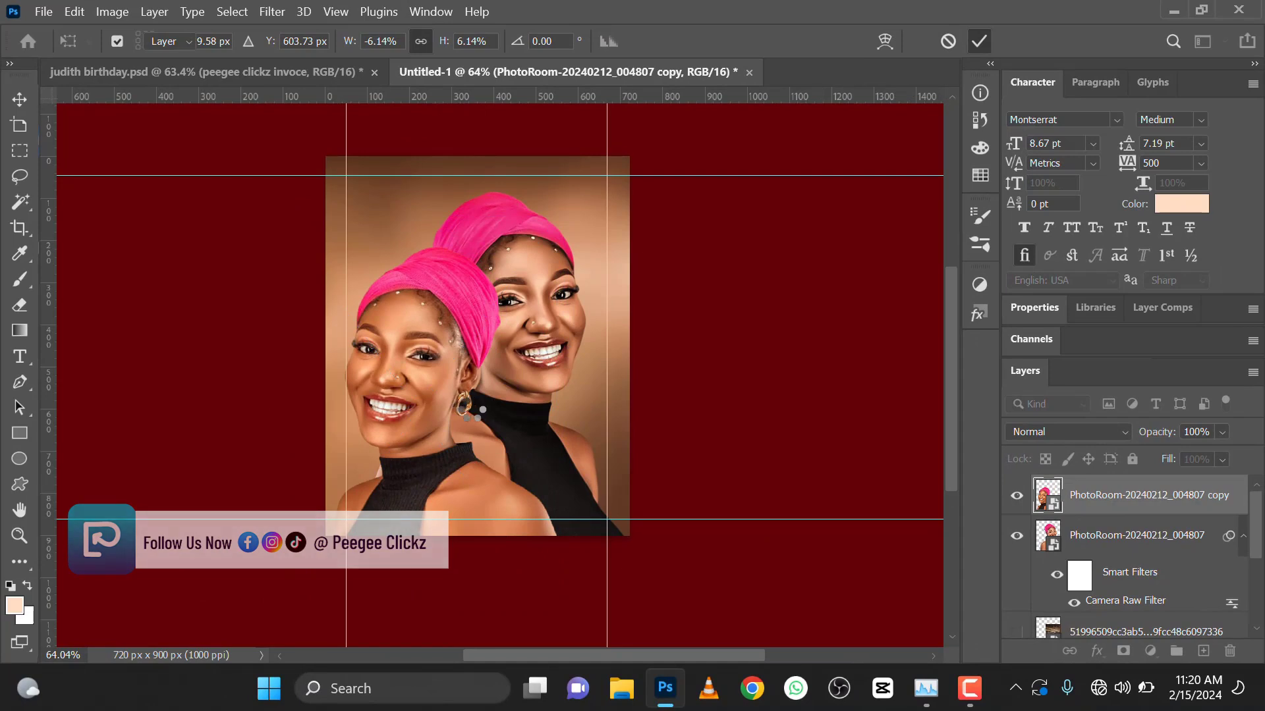
pyautogui.scroll(2, 527, 402)
pyautogui.moveTo(508, 409); pyautogui.dragTo(517, 411)
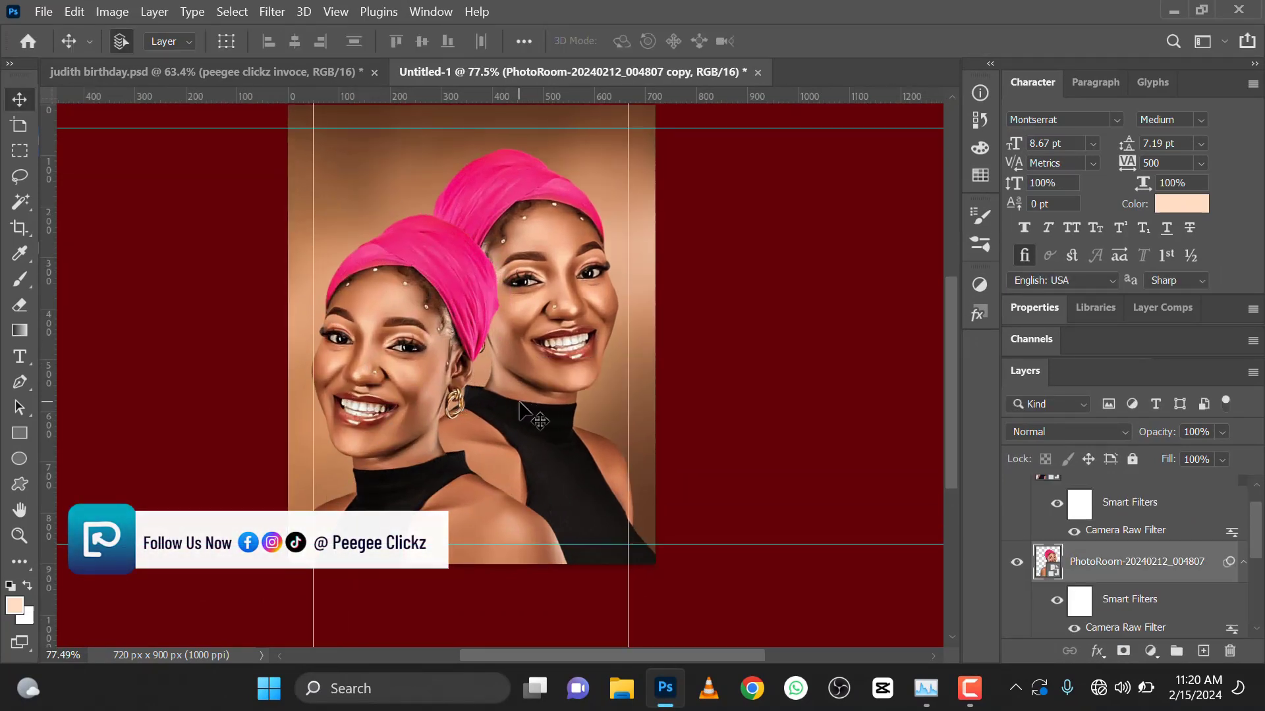
# - Review the overlapping portrait layout and switch to the finished birthday flyer document to compare the composition
pyautogui.scroll(-3, 516, 411)
pyautogui.scroll(2, 516, 412)
pyautogui.scroll(-1, 515, 412)
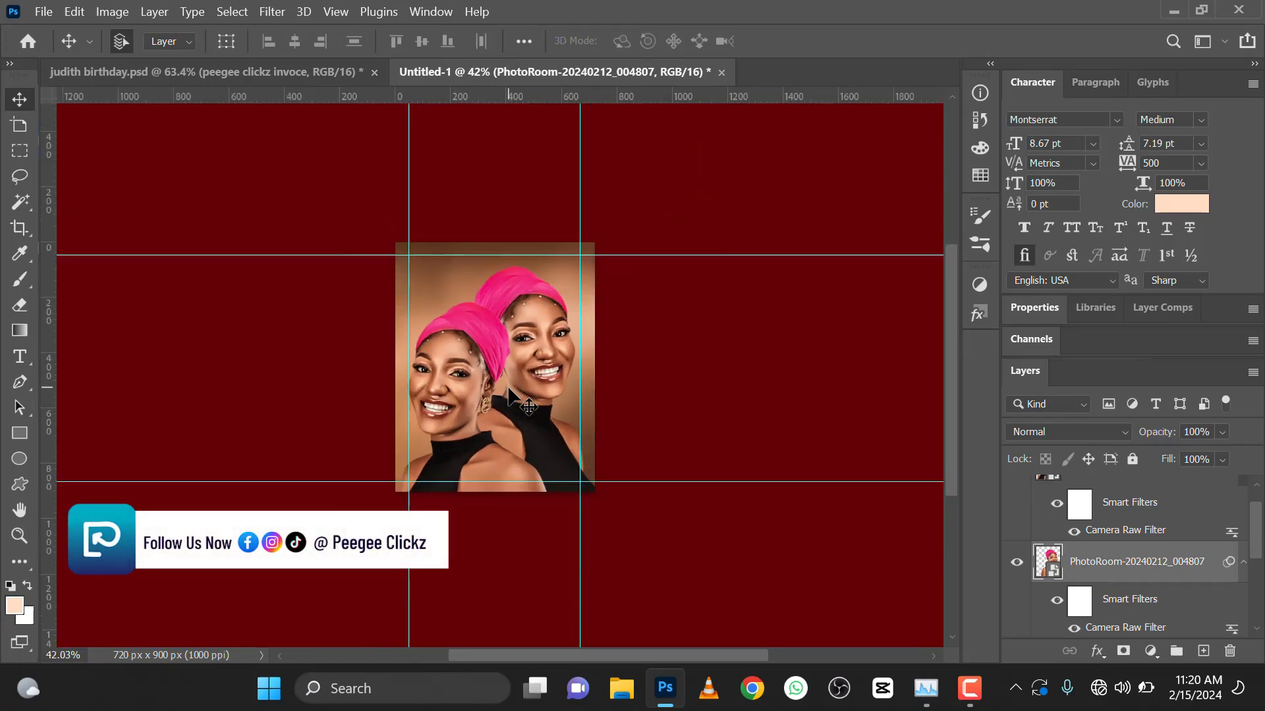
pyautogui.click(270, 72)
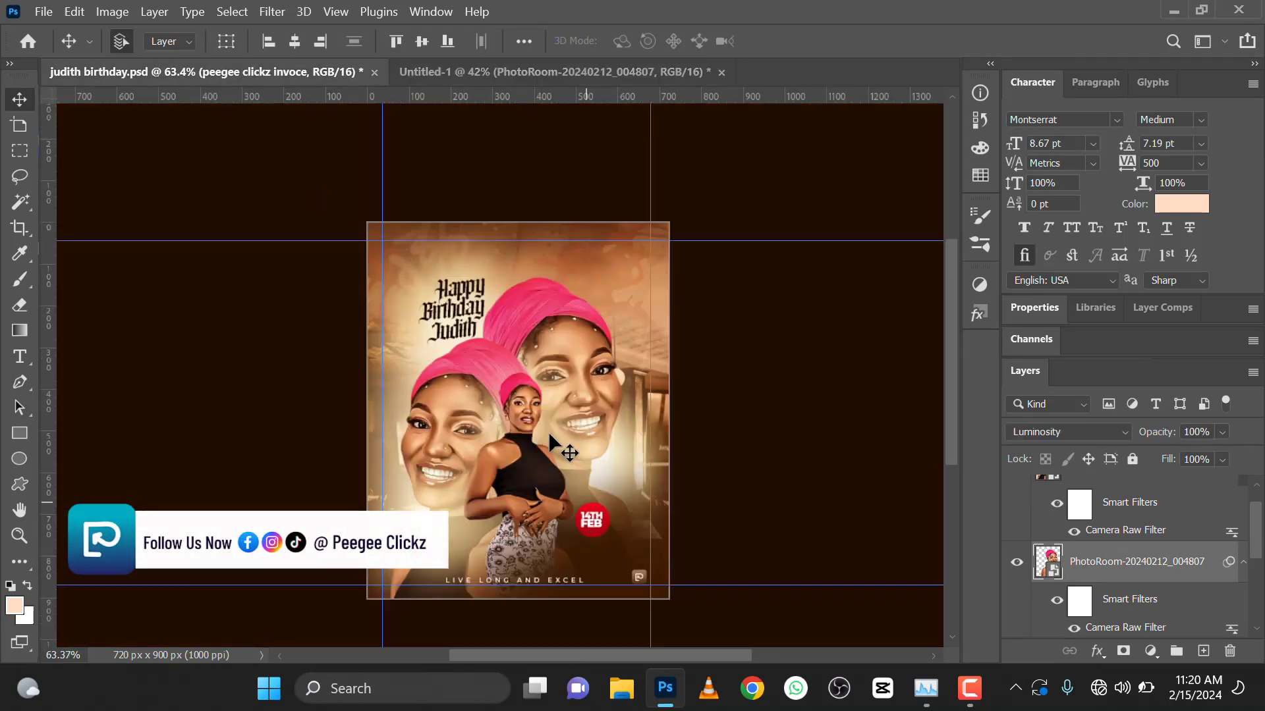
# - Return to the untitled flyer document and place the waist-up photo PhotoRoom-20240212_004942 as an embedded image
pyautogui.click(582, 74)
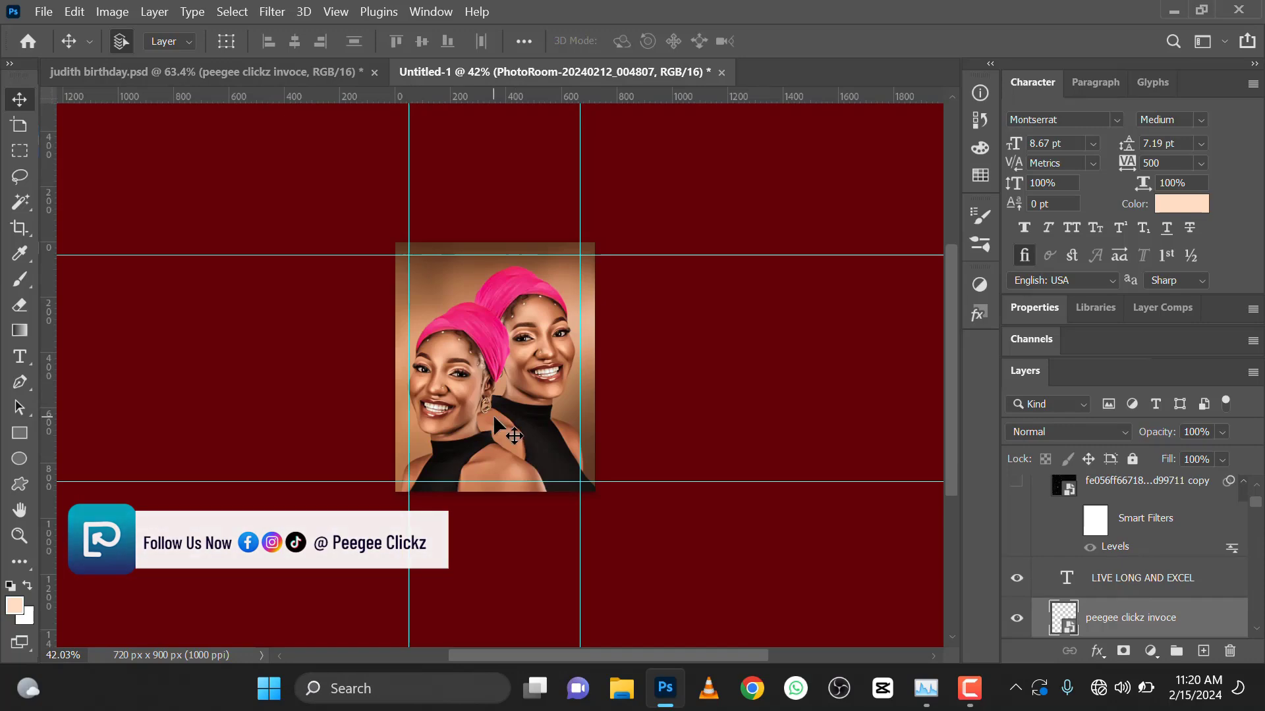
pyautogui.scroll(1, 495, 415)
pyautogui.scroll(1, 496, 412)
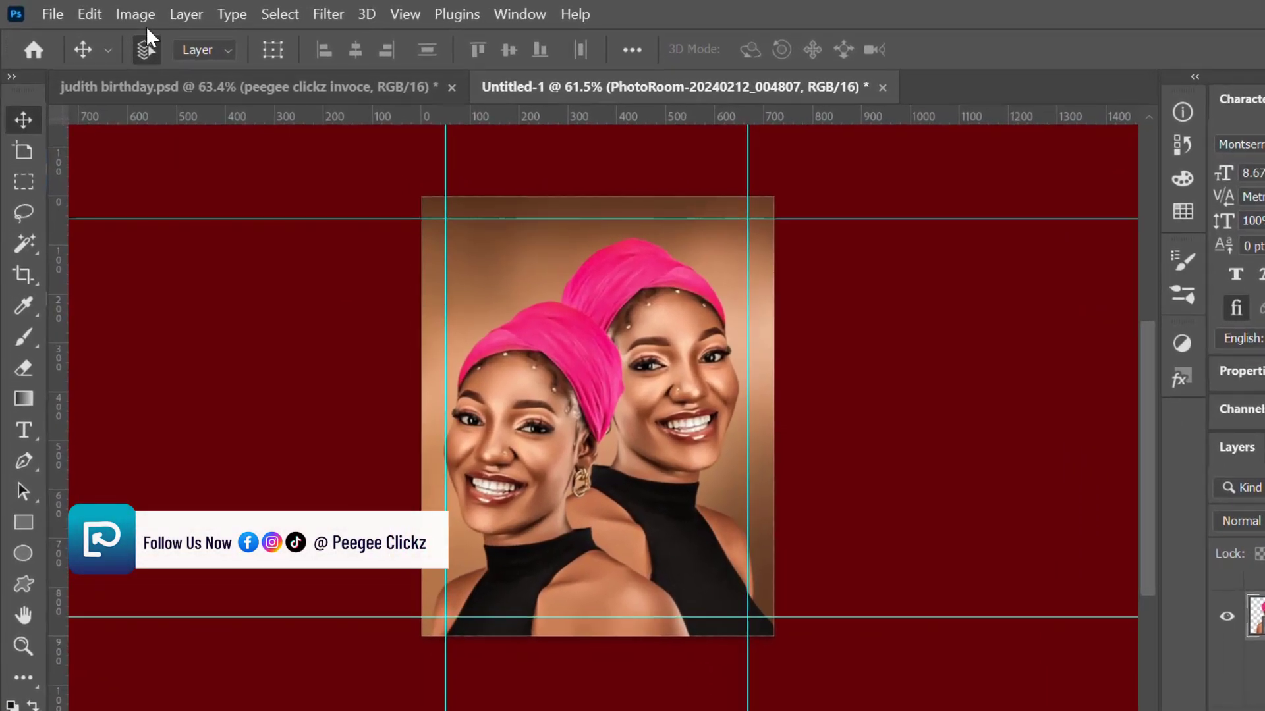
pyautogui.click(50, 14)
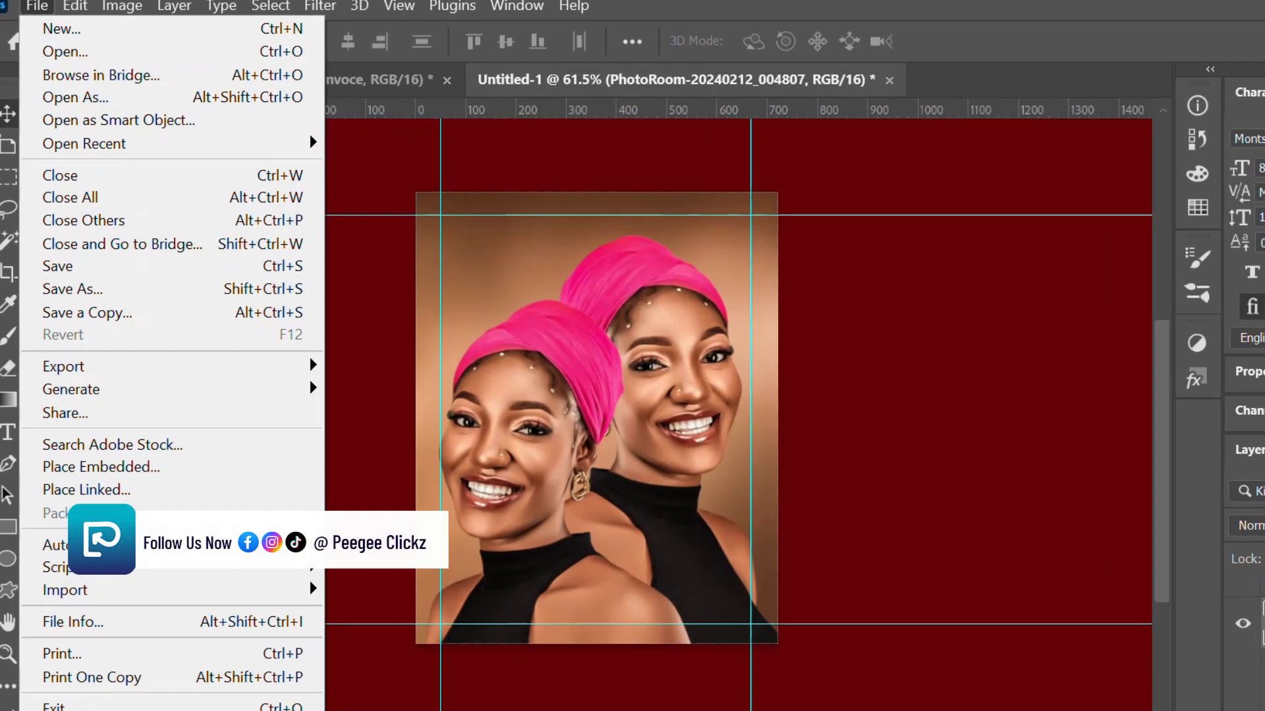
pyautogui.click(98, 466)
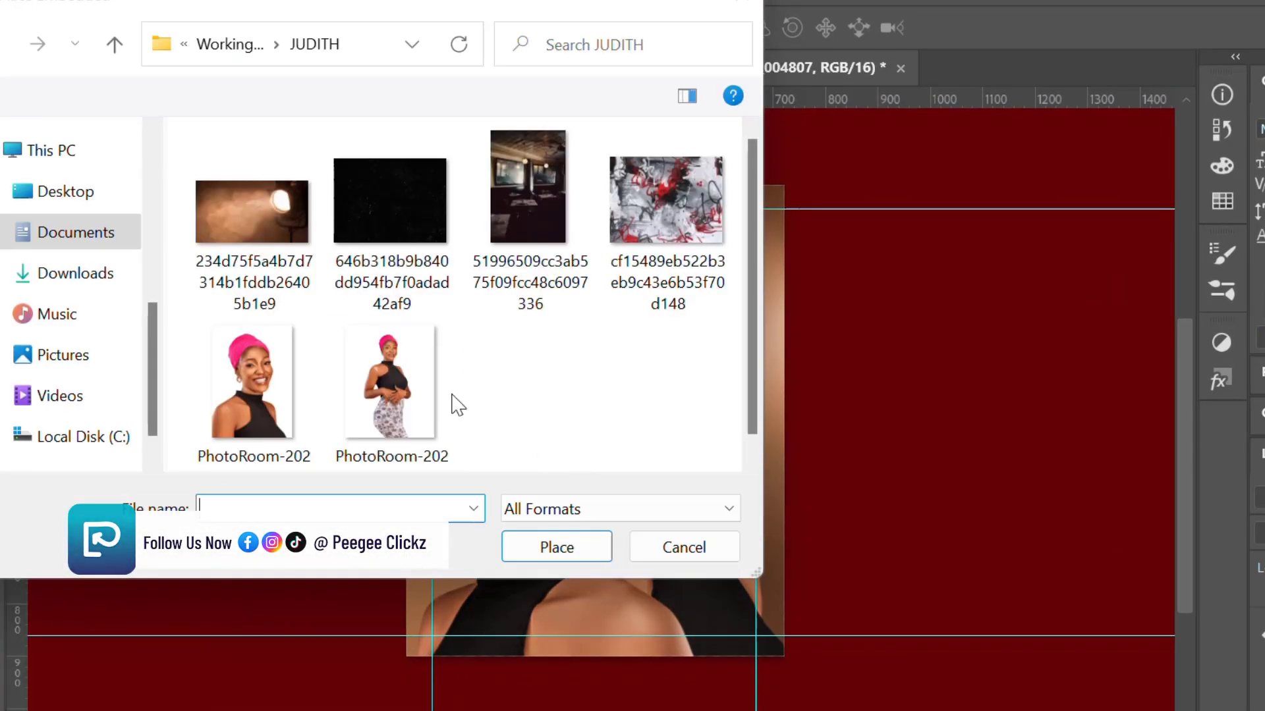
pyautogui.click(386, 392)
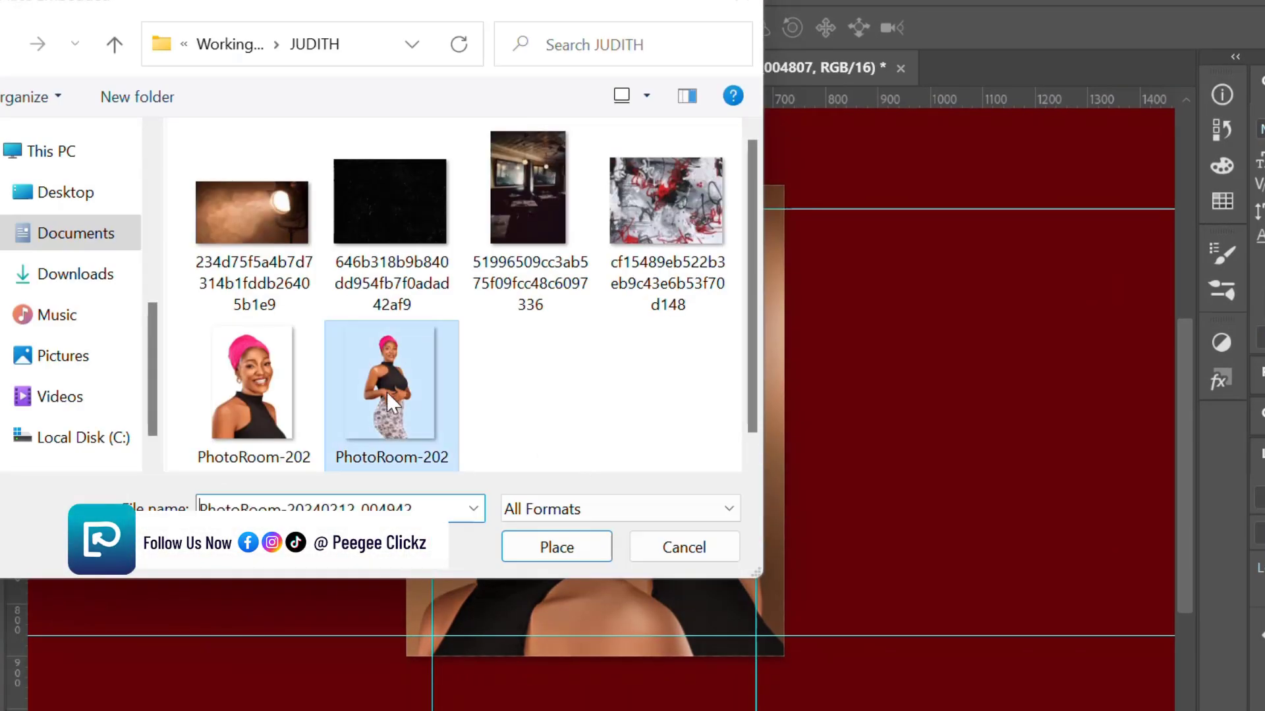
pyautogui.click(541, 557)
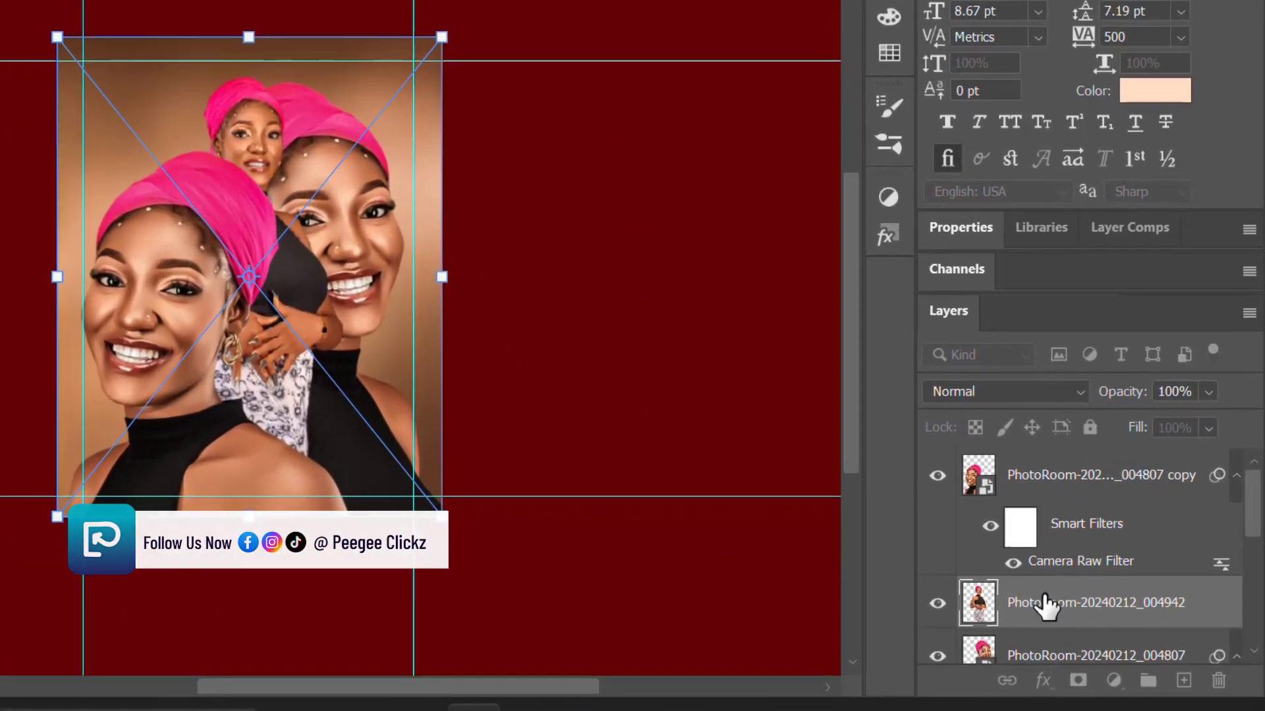
# - Commit the placed figure, bring its layer to the top of the stack, and nudge it in front of both portraits
pyautogui.moveTo(1044, 601); pyautogui.dragTo(1038, 340)
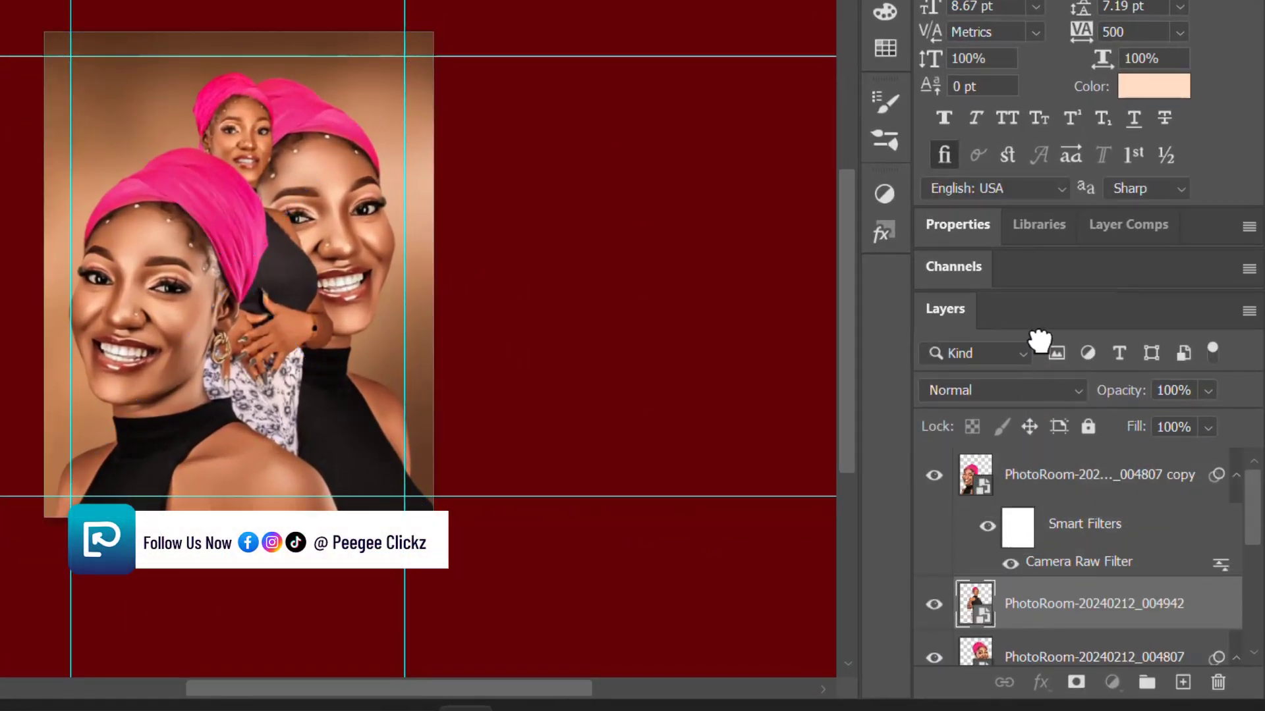
pyautogui.moveTo(1030, 601); pyautogui.dragTo(1019, 456)
pyautogui.scroll(1, 270, 335)
pyautogui.moveTo(248, 337); pyautogui.dragTo(262, 356)
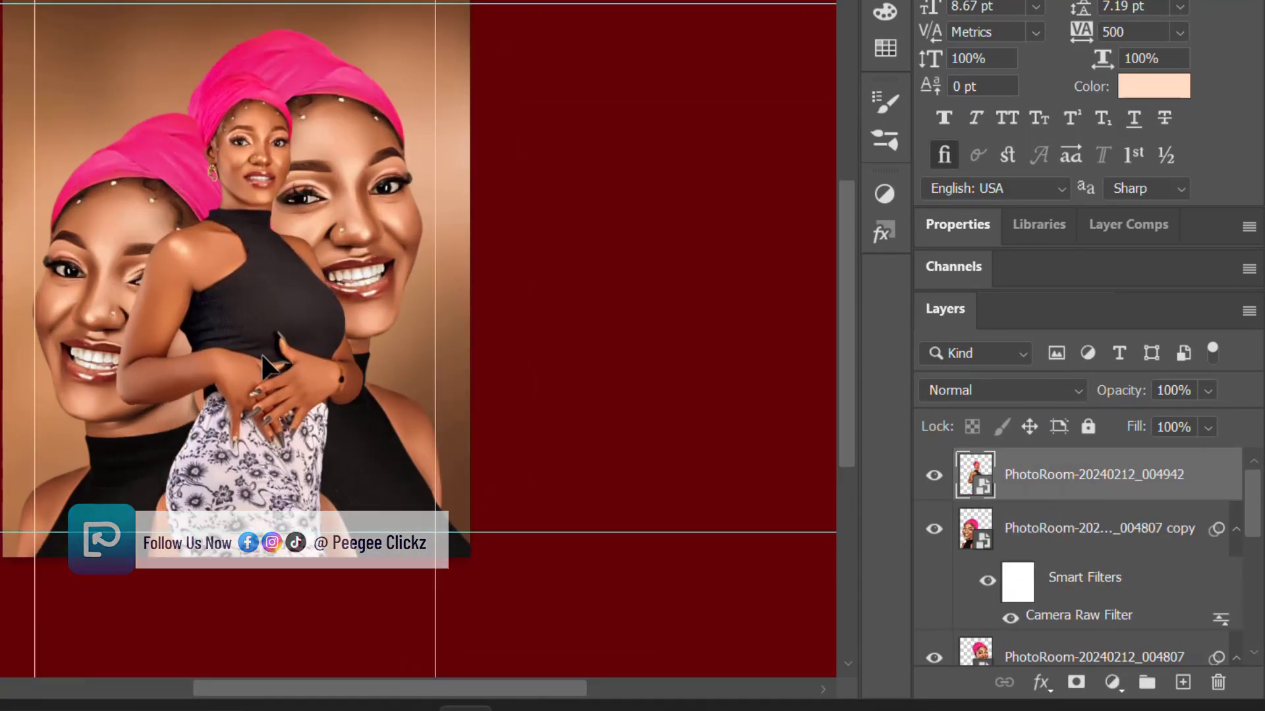
# - Scale the standing figure down with Free Transform and centre it between the portraits, its lower part running off the canvas's bottom edge
pyautogui.hotkey('ctrl', 't')
pyautogui.scroll(-3, 283, 217)
pyautogui.moveTo(422, 107); pyautogui.dragTo(342, 187)
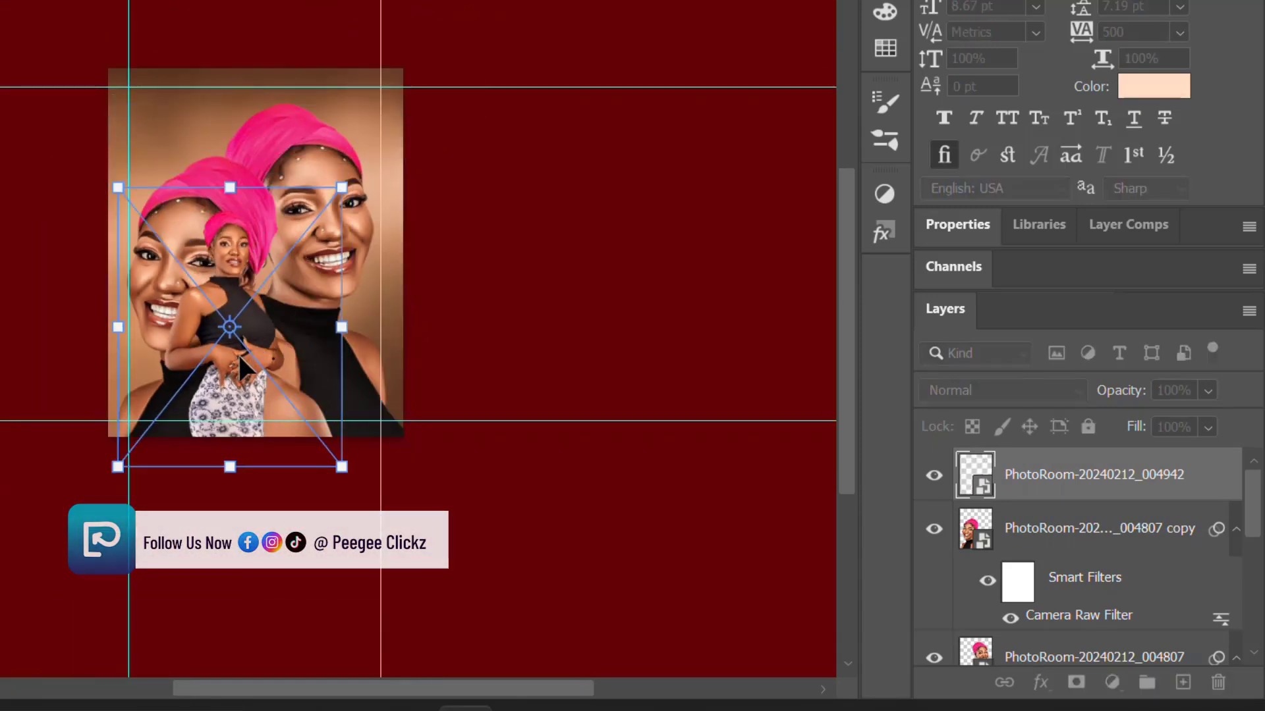
pyautogui.moveTo(264, 355); pyautogui.dragTo(274, 357)
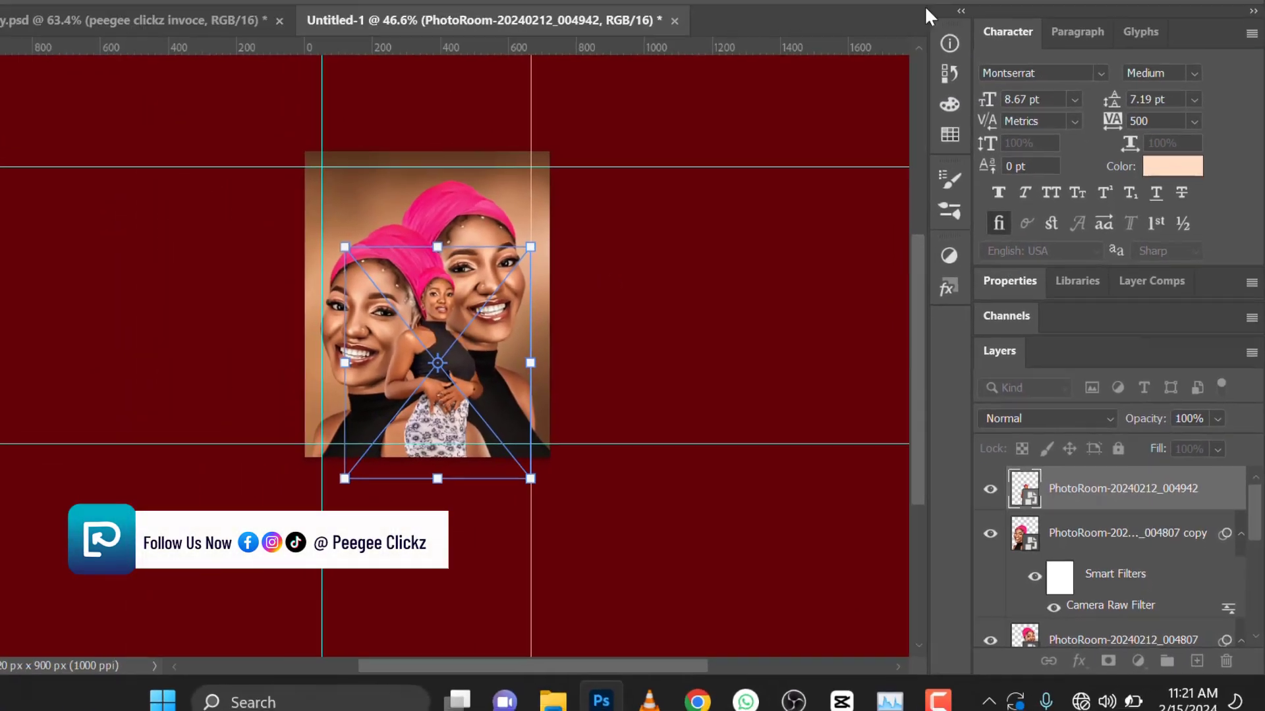
pyautogui.scroll(5, 422, 339)
pyautogui.press('Return')
# - Open the Camera Raw Filter on the standing figure and set Sharpening to 50 and Noise Reduction to 52
pyautogui.scroll(-2, 513, 290)
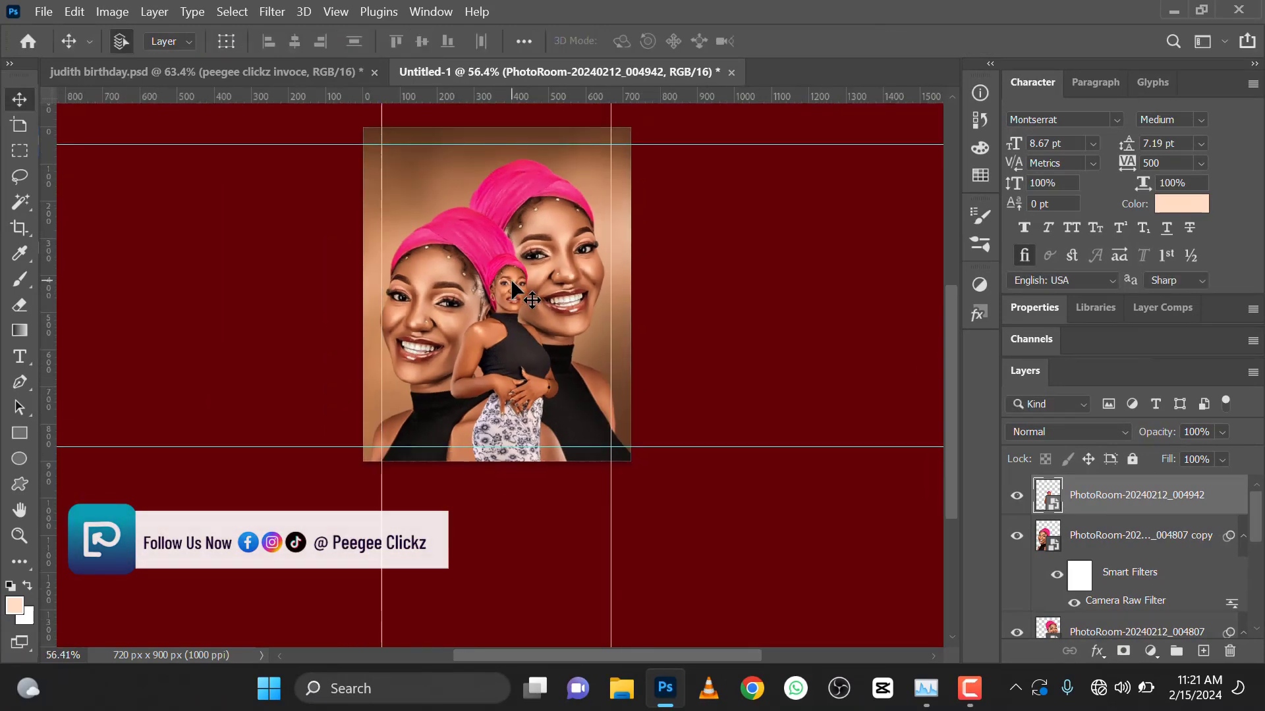
pyautogui.scroll(2, 514, 295)
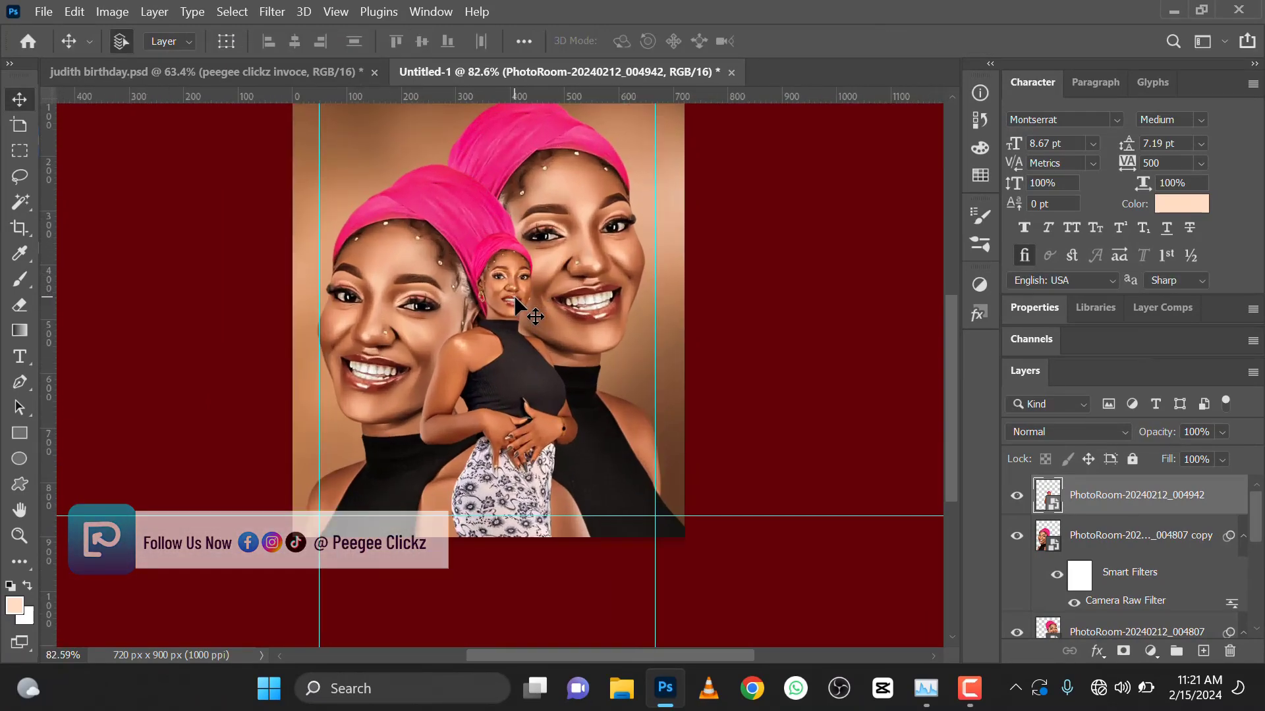
pyautogui.scroll(-5, 504, 310)
pyautogui.scroll(4, 475, 316)
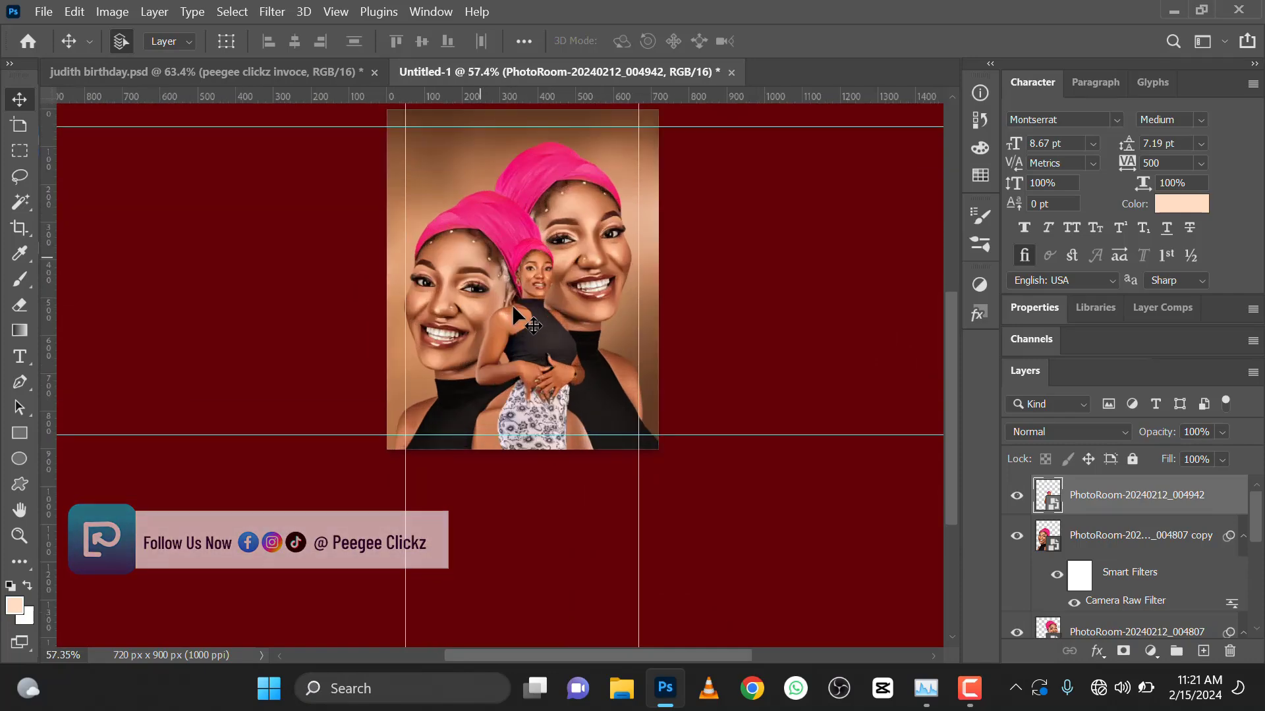
pyautogui.scroll(2, 527, 343)
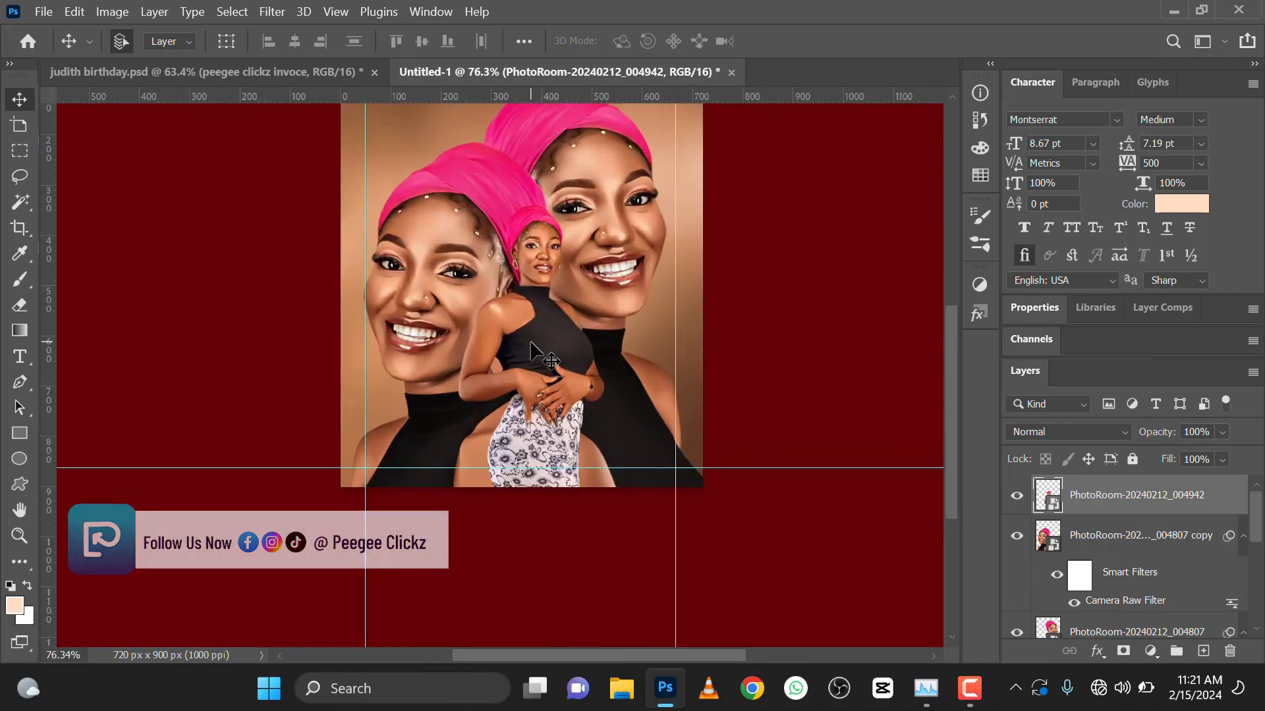
pyautogui.click(268, 12)
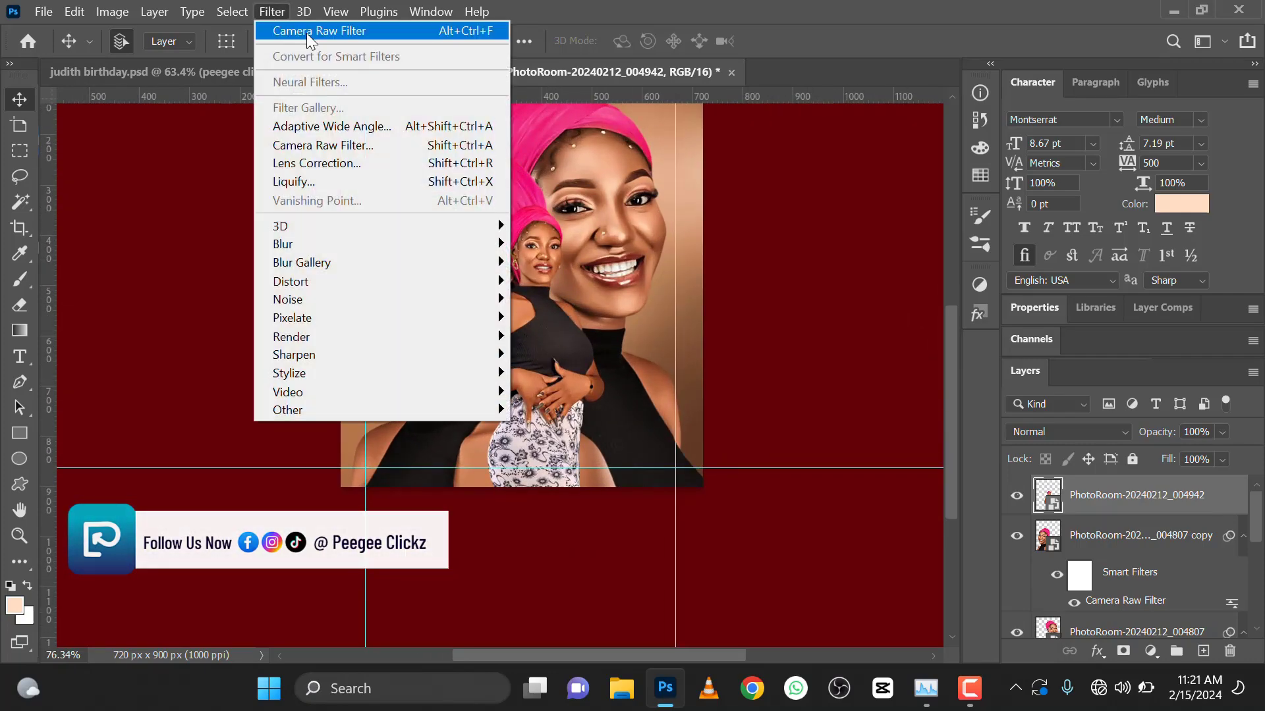
pyautogui.click(311, 34)
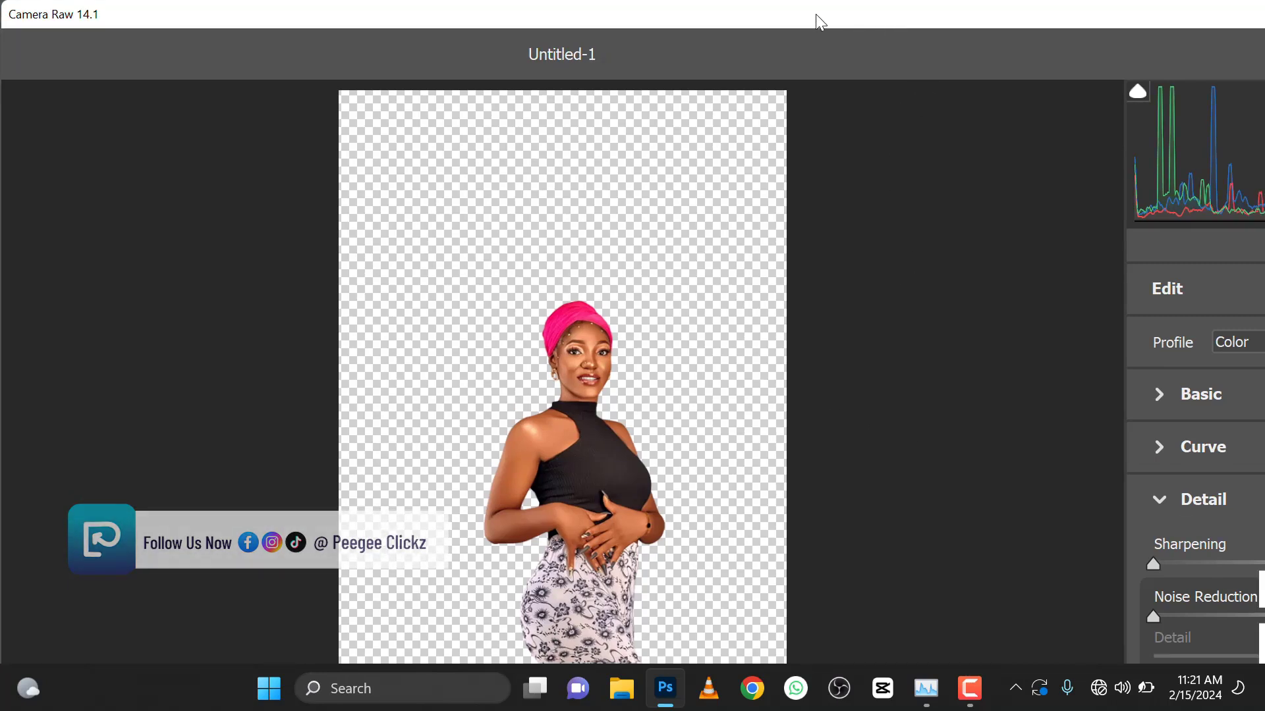
pyautogui.moveTo(850, 15); pyautogui.dragTo(723, 14)
pyautogui.scroll(-3, 1033, 550)
pyautogui.scroll(-1, 1035, 551)
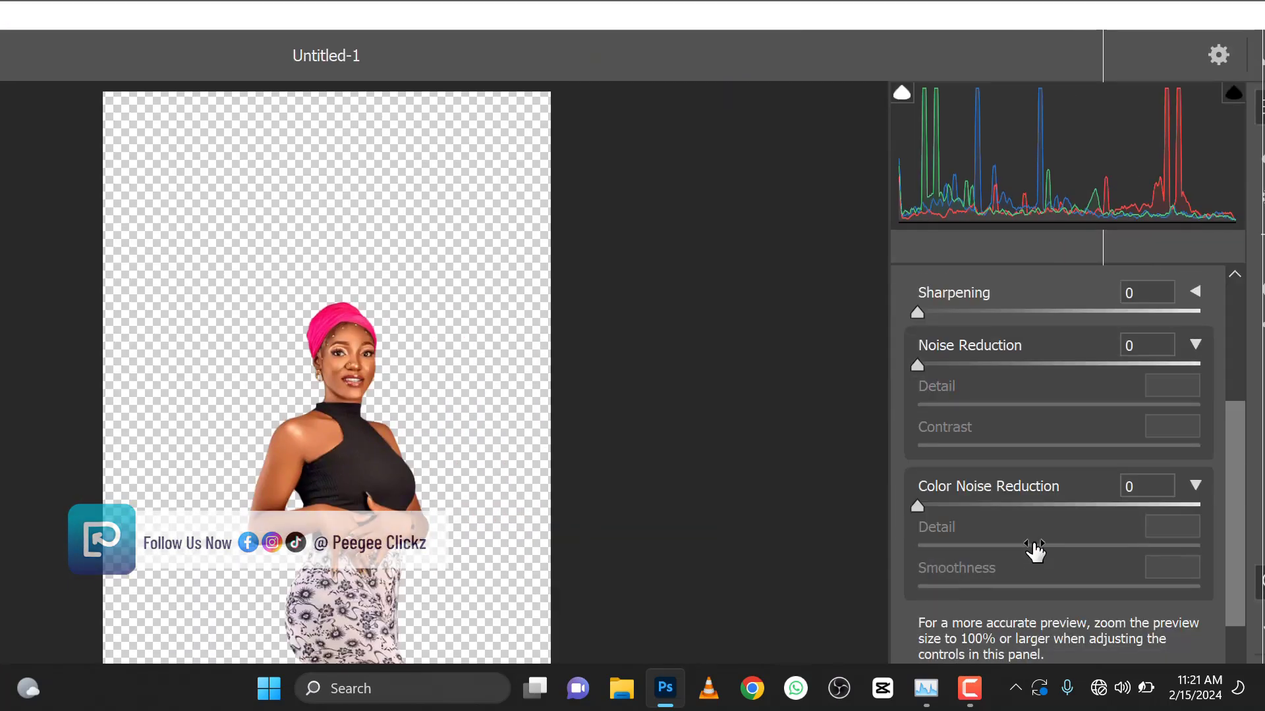
pyautogui.scroll(2, 1028, 409)
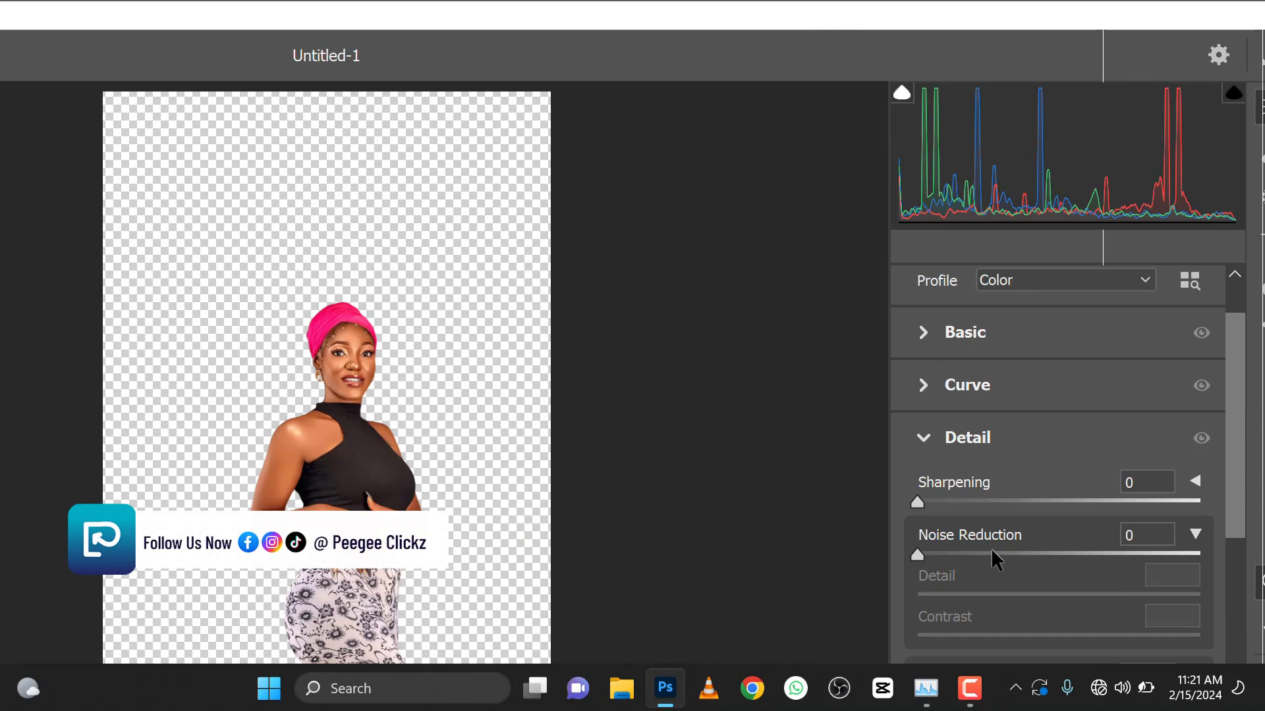
pyautogui.click(1010, 500)
pyautogui.click(1064, 554)
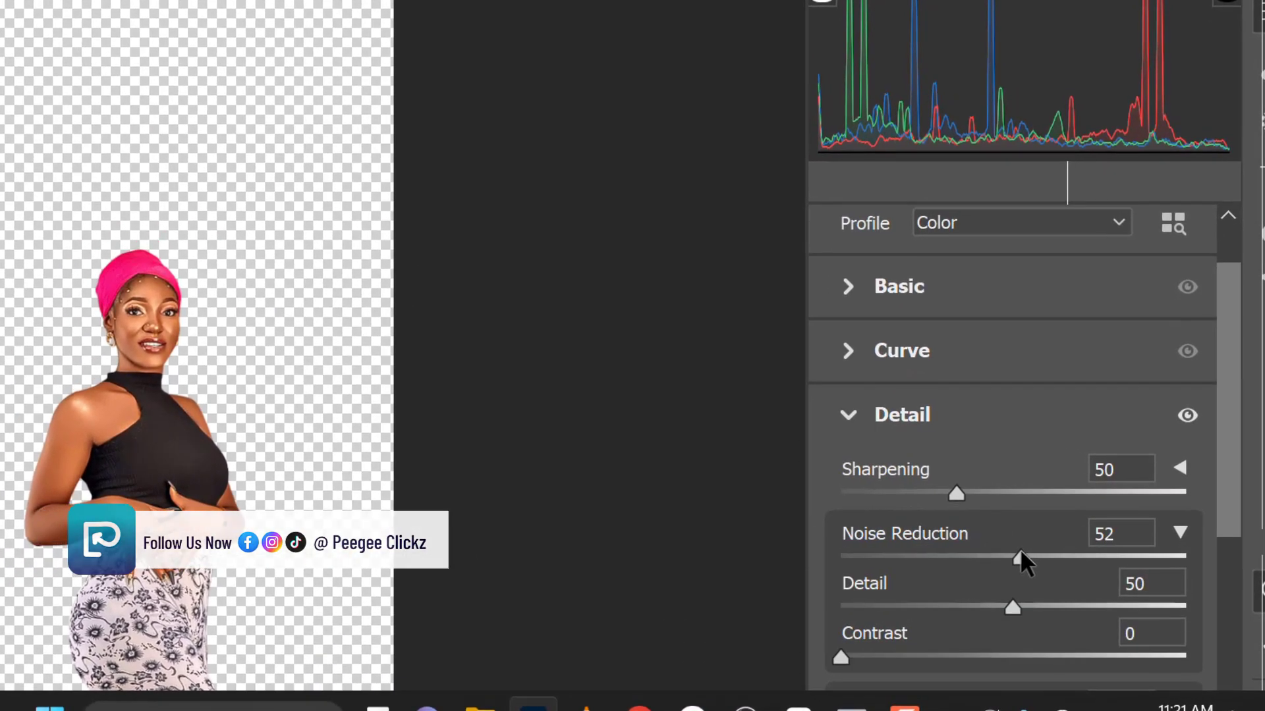
# - Set the figure's Vibrance to +88, Clarity to +67 and Saturation to -26, and apply the Camera Raw Filter
pyautogui.click(851, 284)
pyautogui.scroll(-1, 1014, 590)
pyautogui.scroll(-5, 1018, 591)
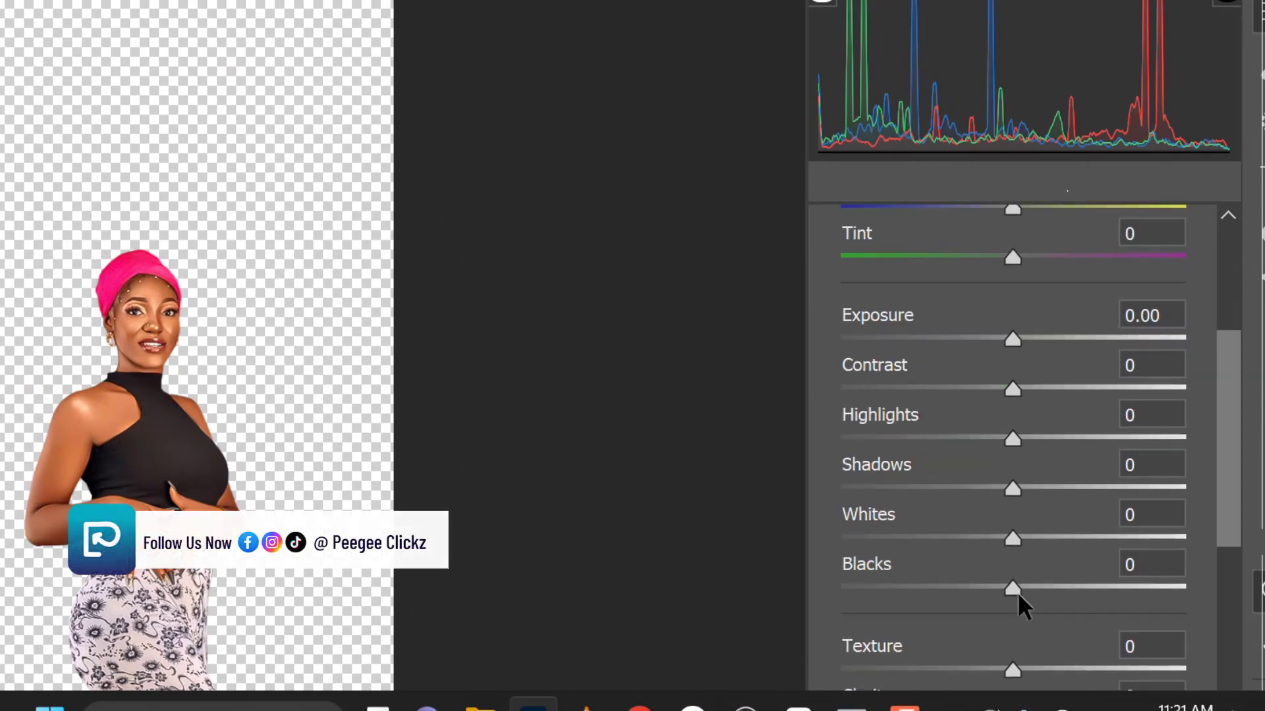
pyautogui.click(1163, 541)
pyautogui.click(1127, 410)
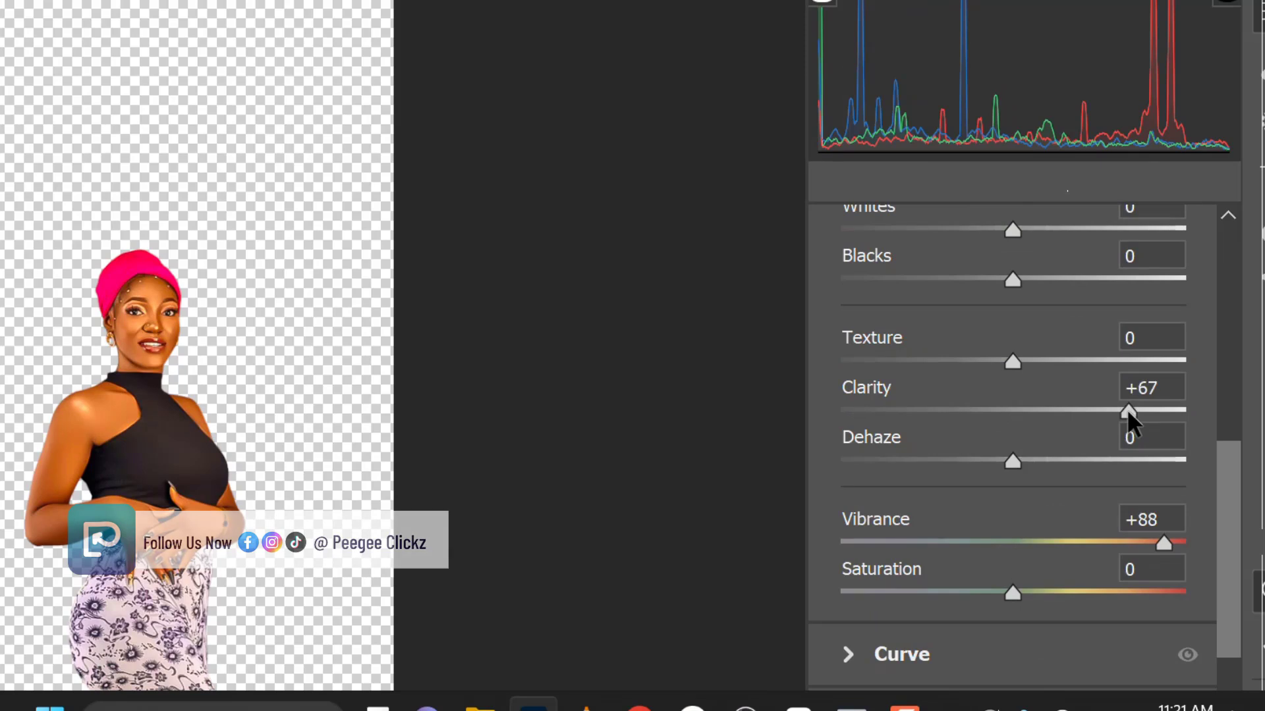
pyautogui.click(967, 589)
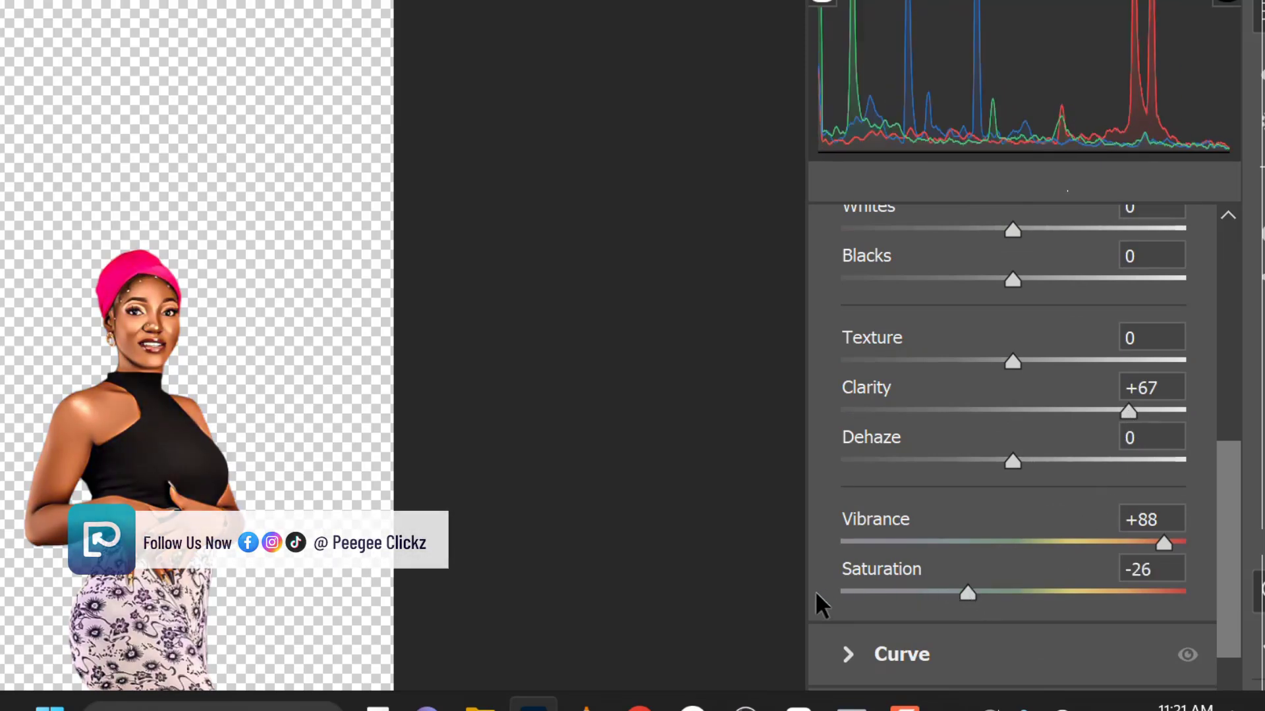
pyautogui.press('Return')
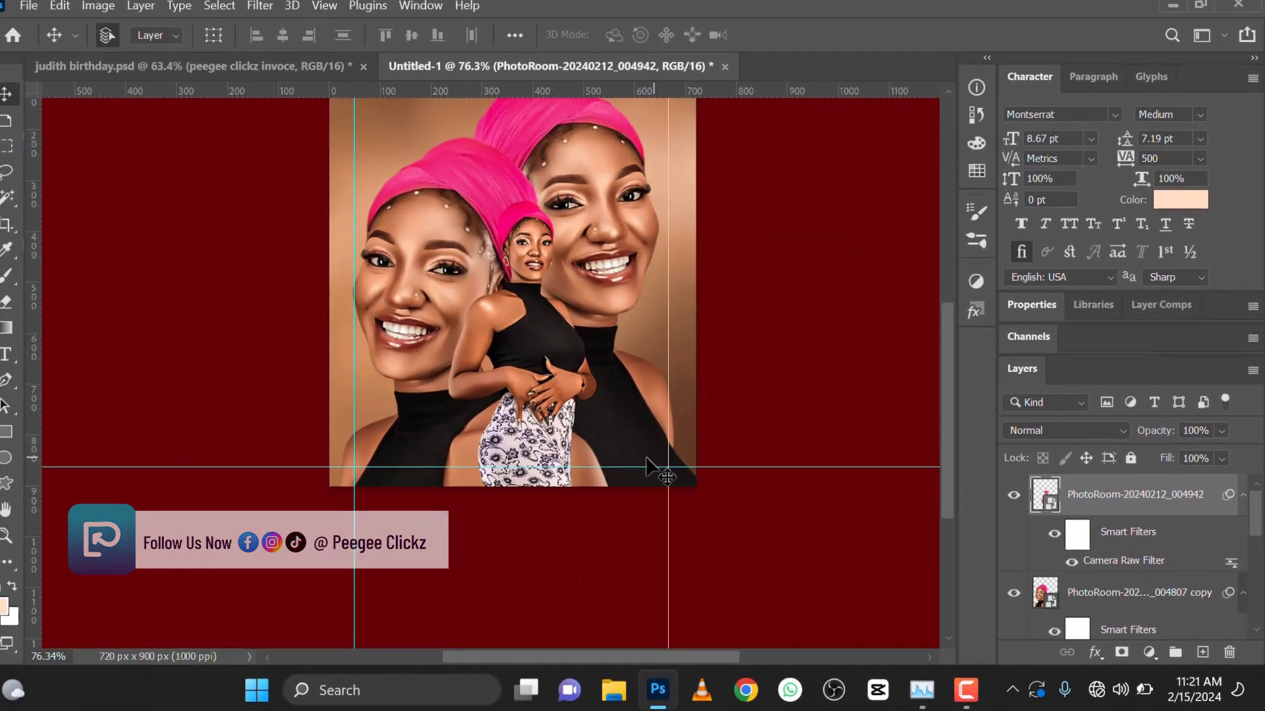
# - Bring the restaurant image into view above the blurred brown background, behind the portraits, and select its layer
pyautogui.scroll(-4, 505, 482)
pyautogui.scroll(4, 528, 337)
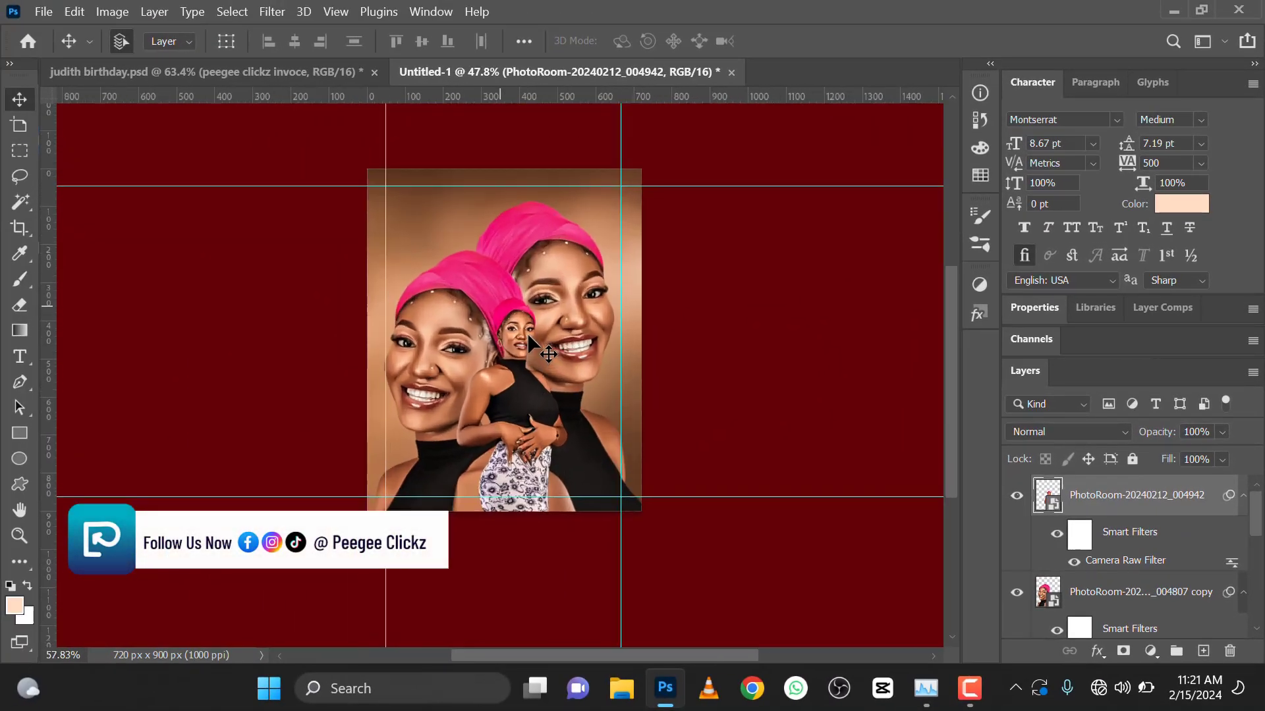
pyautogui.scroll(-4, 529, 337)
pyautogui.scroll(1, 494, 381)
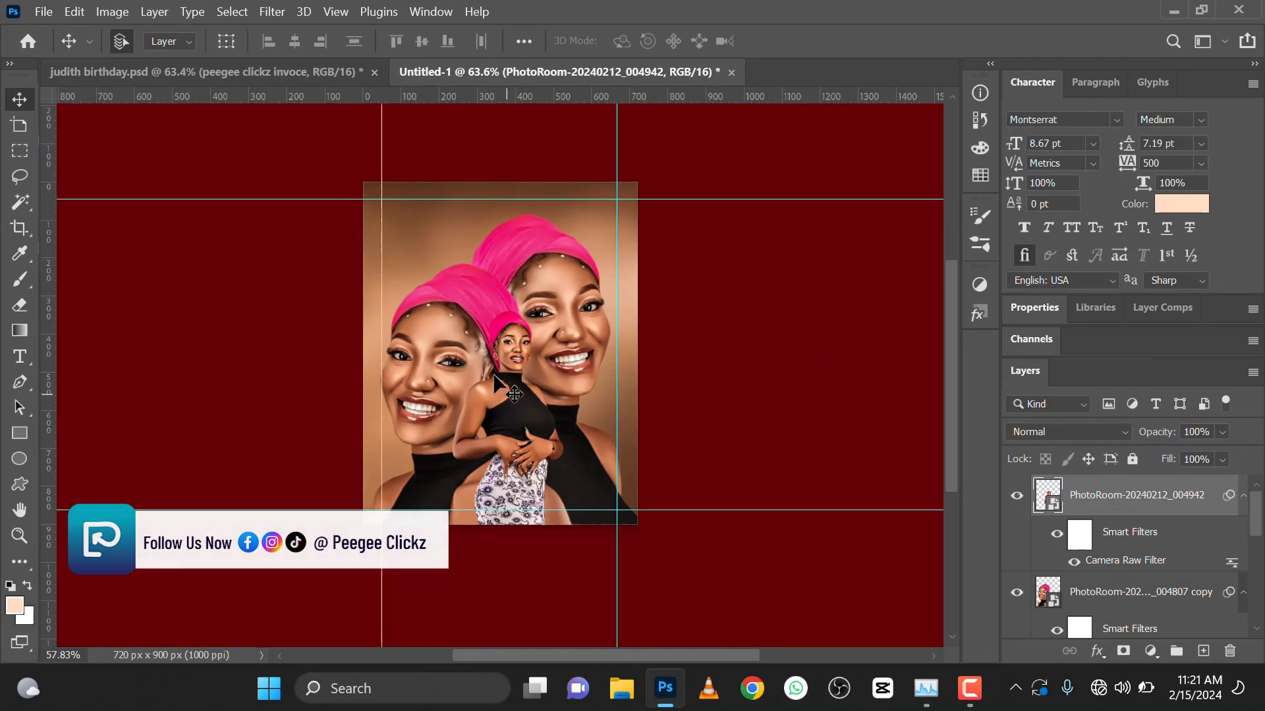
pyautogui.scroll(2, 494, 381)
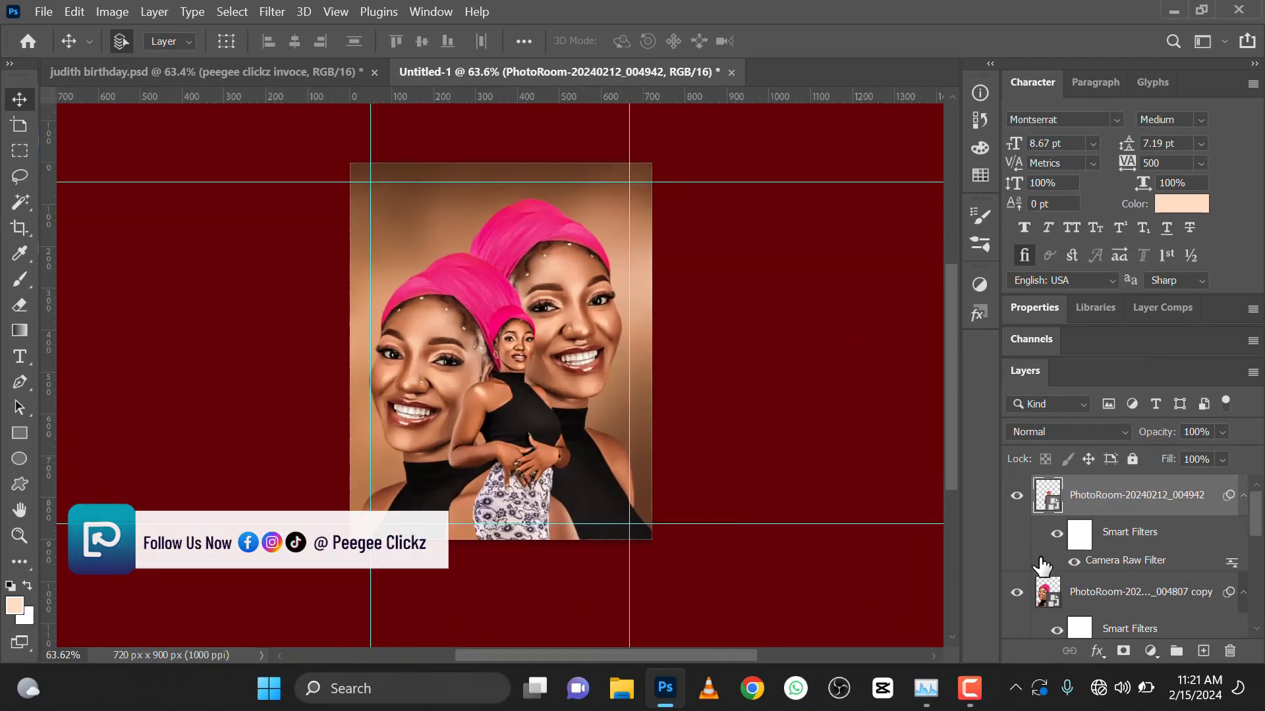
pyautogui.scroll(-5, 1077, 603)
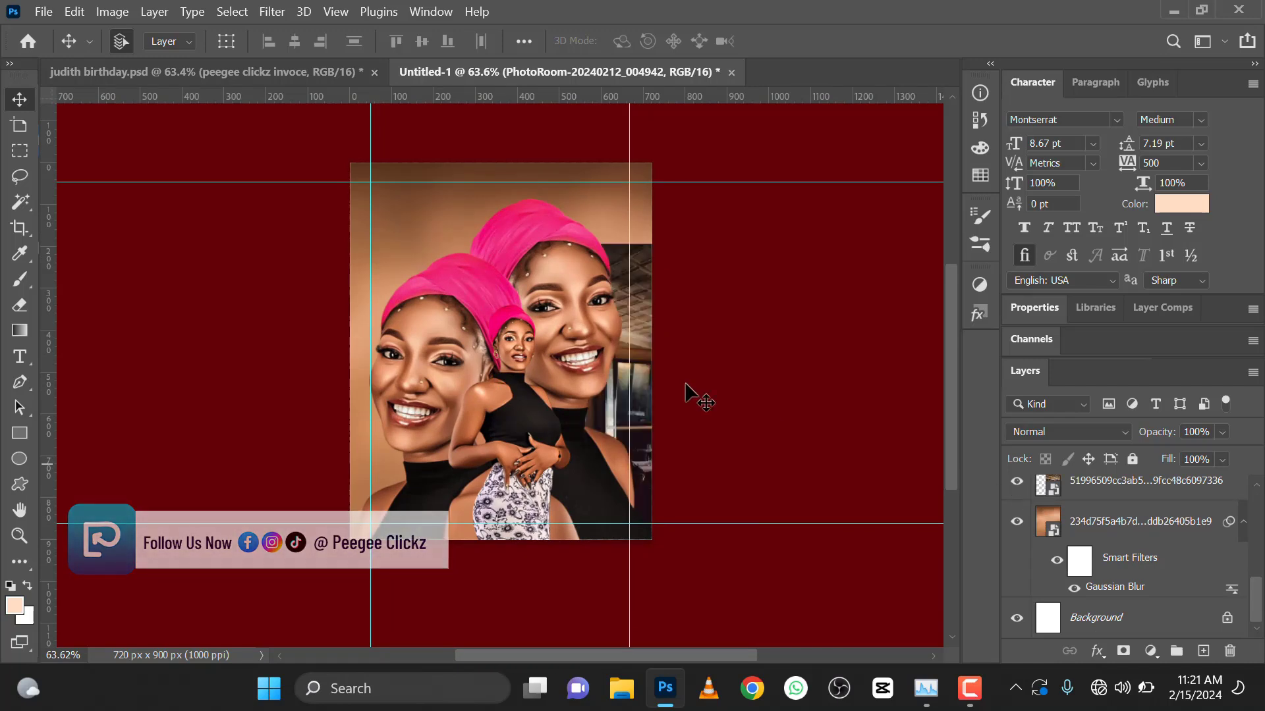
pyautogui.scroll(1, 594, 318)
pyautogui.click(644, 283)
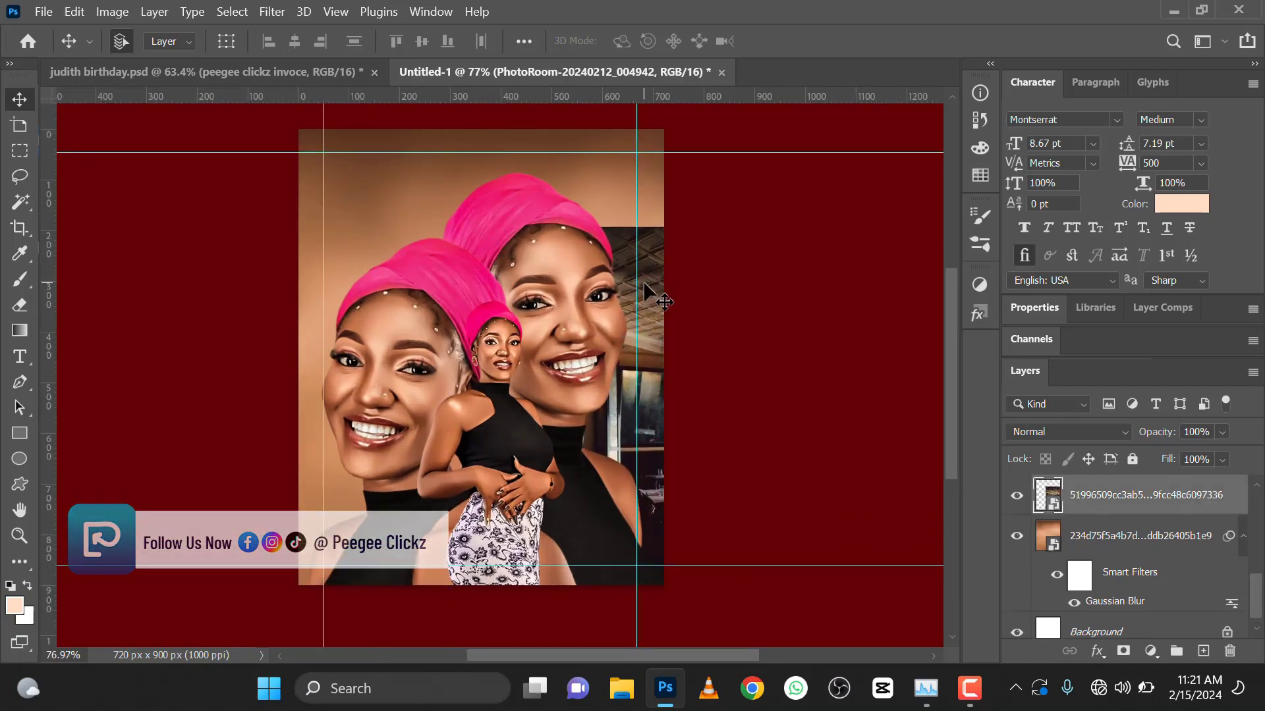
# - Select the standing figure and both portraits together and scale them down to about 84%, repositioning them in the lower part of the flyer
pyautogui.scroll(5, 1086, 544)
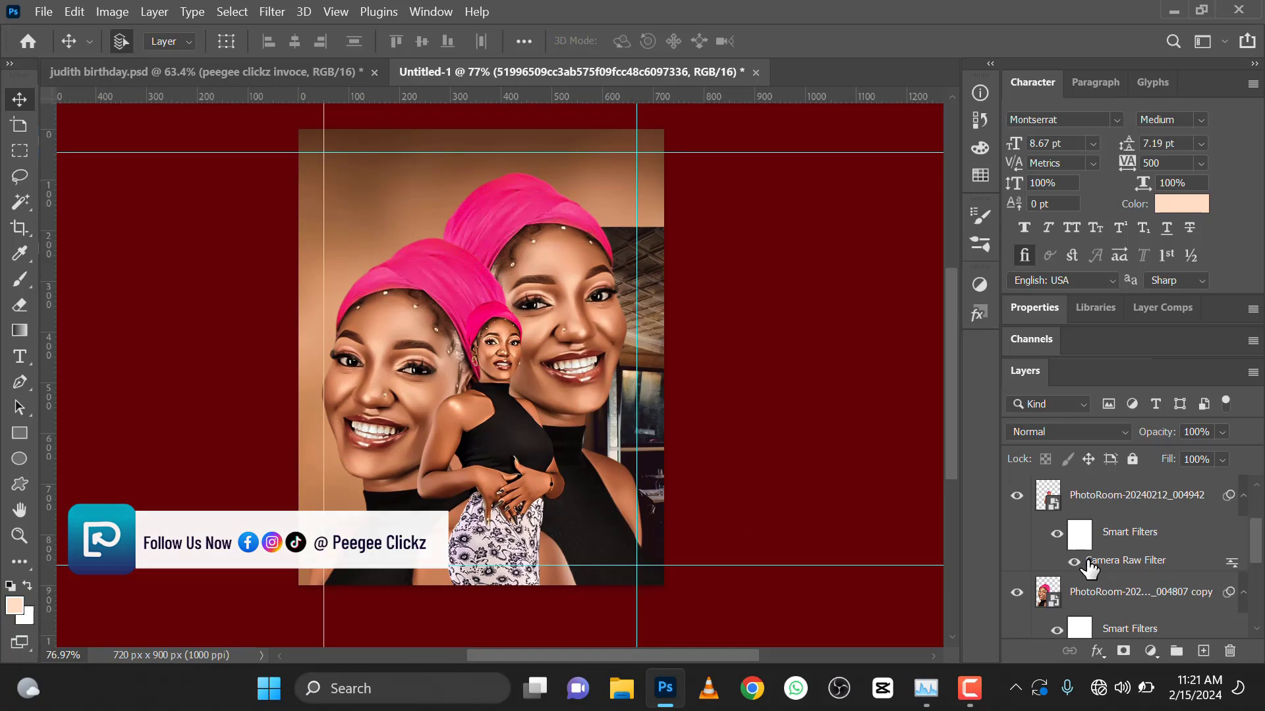
pyautogui.scroll(-1, 1093, 586)
pyautogui.click(1099, 594)
pyautogui.scroll(-2, 1097, 593)
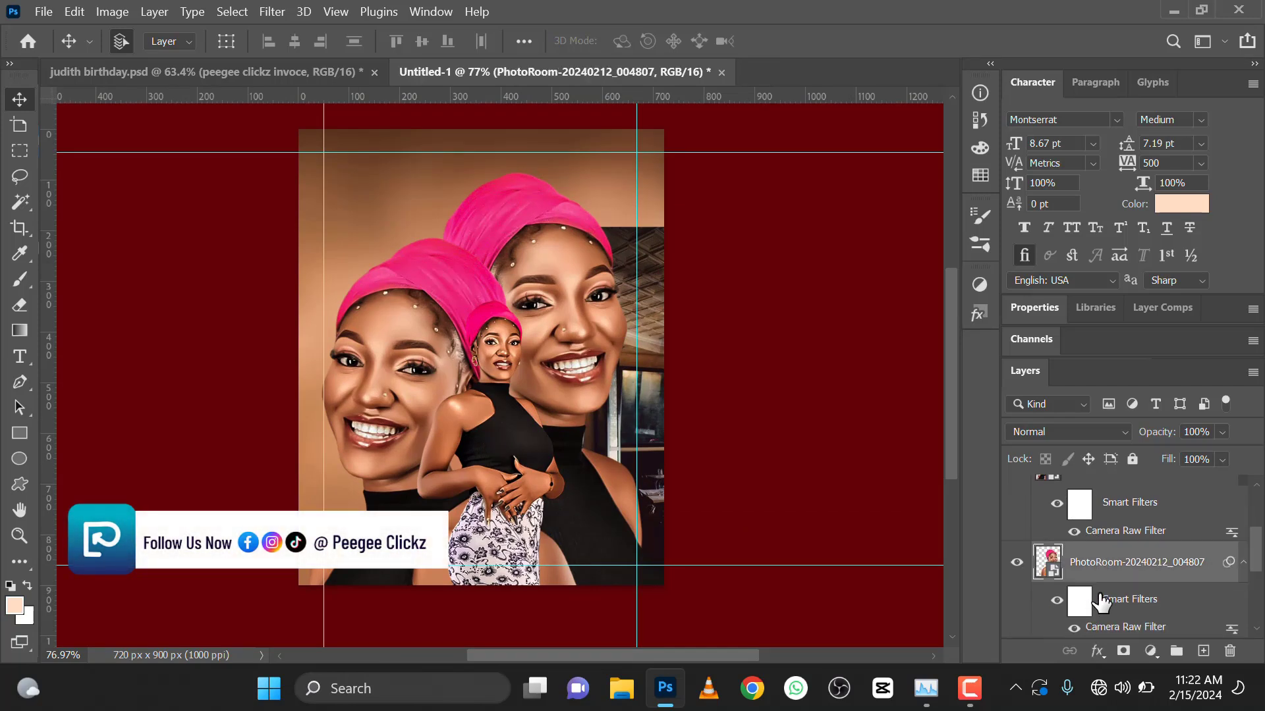
pyautogui.scroll(3, 1094, 587)
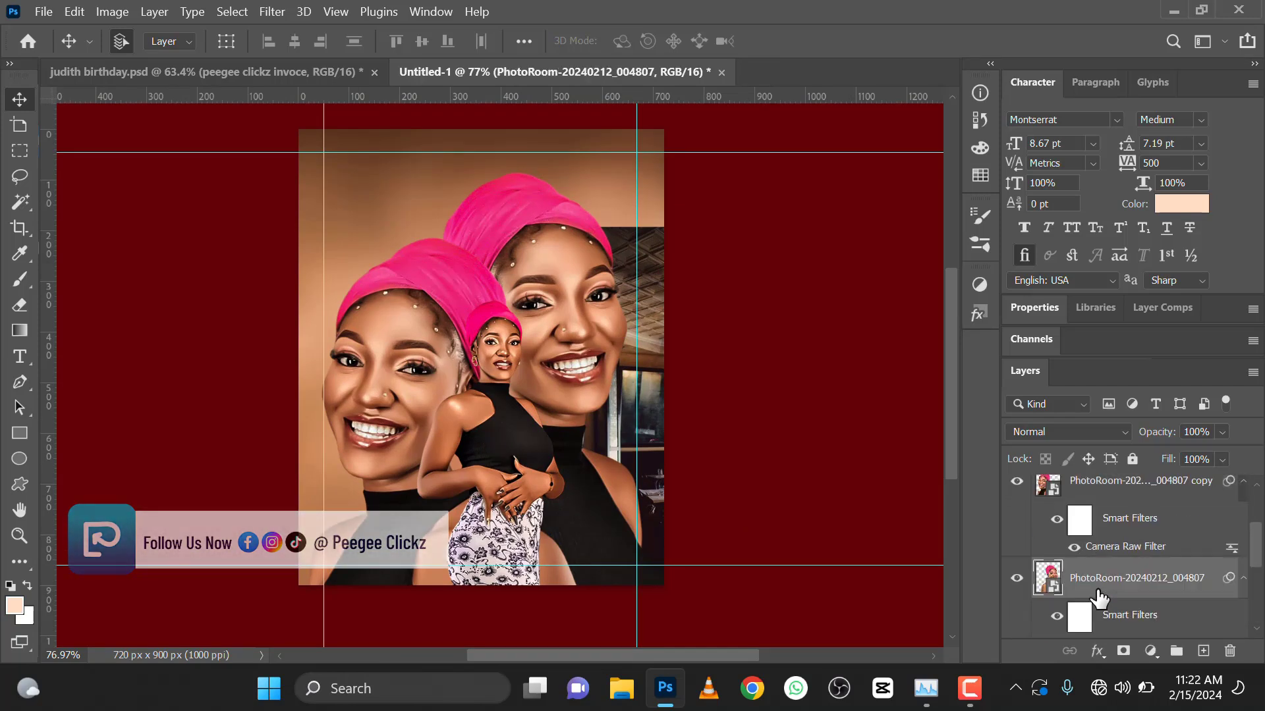
pyautogui.keyDown('shift'); pyautogui.click(1088, 491); pyautogui.keyUp('shift')
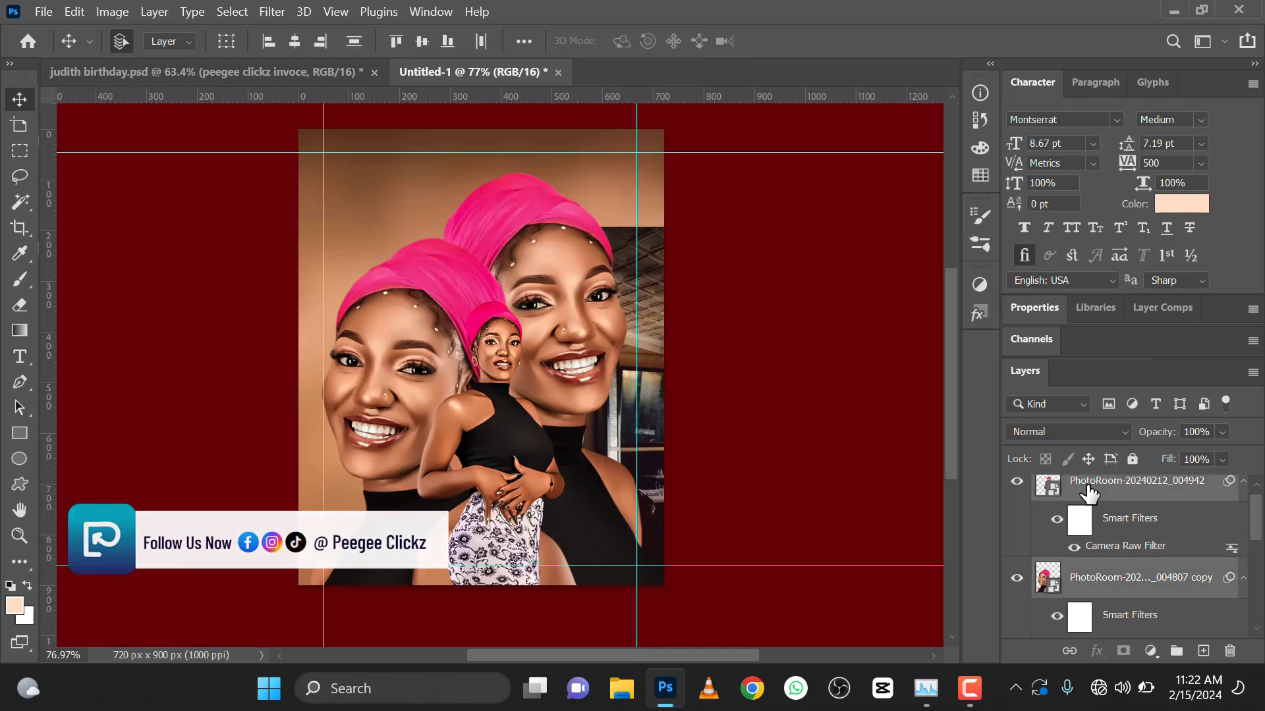
pyautogui.hotkey('ctrl', 't')
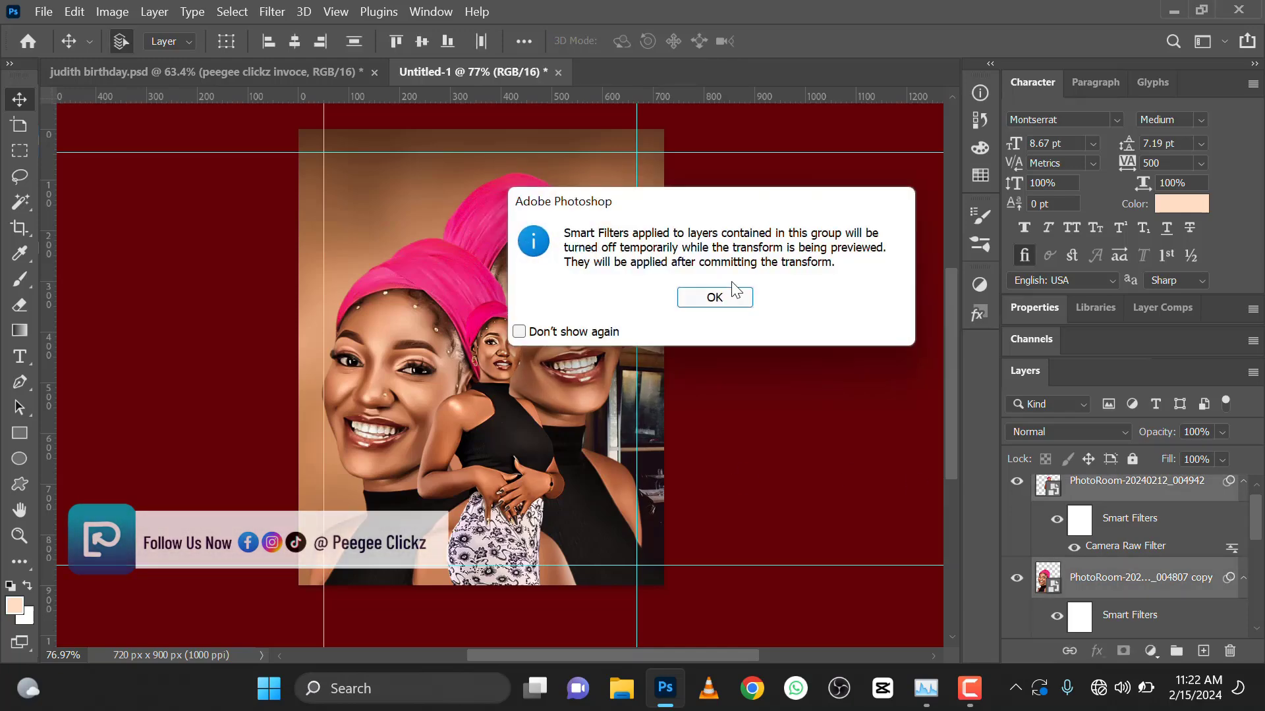
pyautogui.click(725, 303)
pyautogui.scroll(-5, 520, 349)
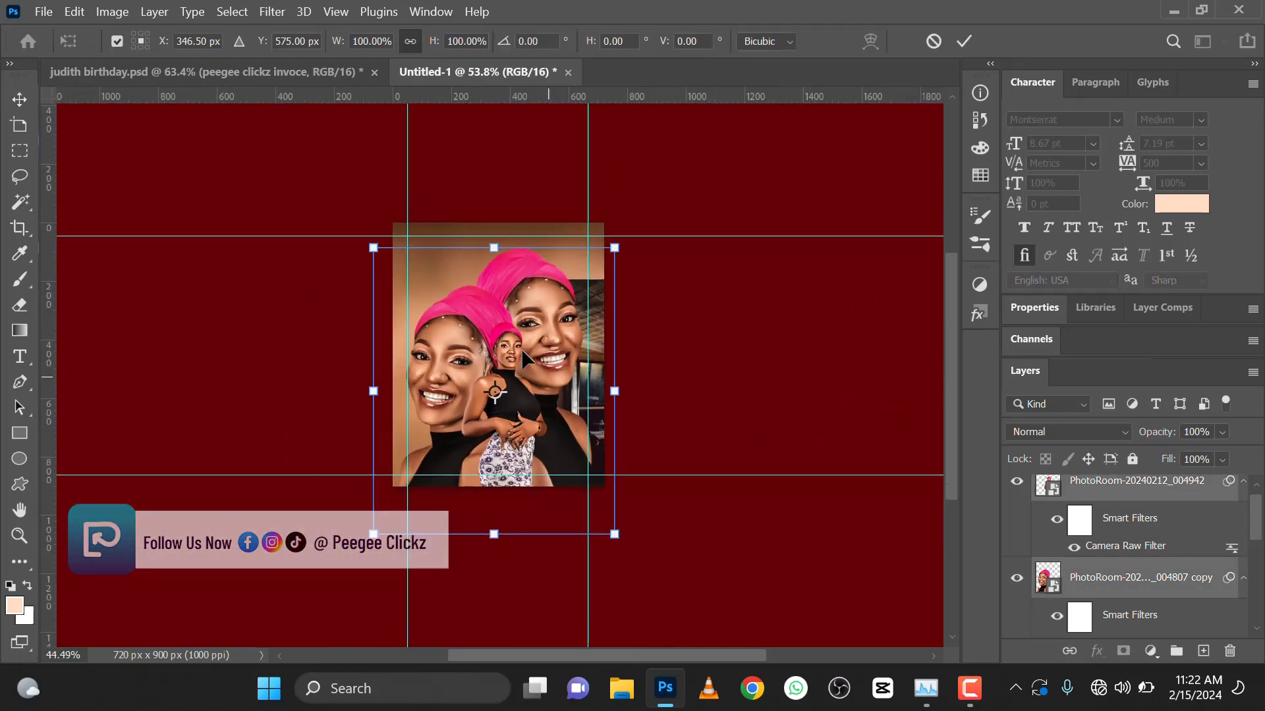
pyautogui.moveTo(607, 258); pyautogui.dragTo(572, 299)
pyautogui.moveTo(515, 376); pyautogui.dragTo(532, 372)
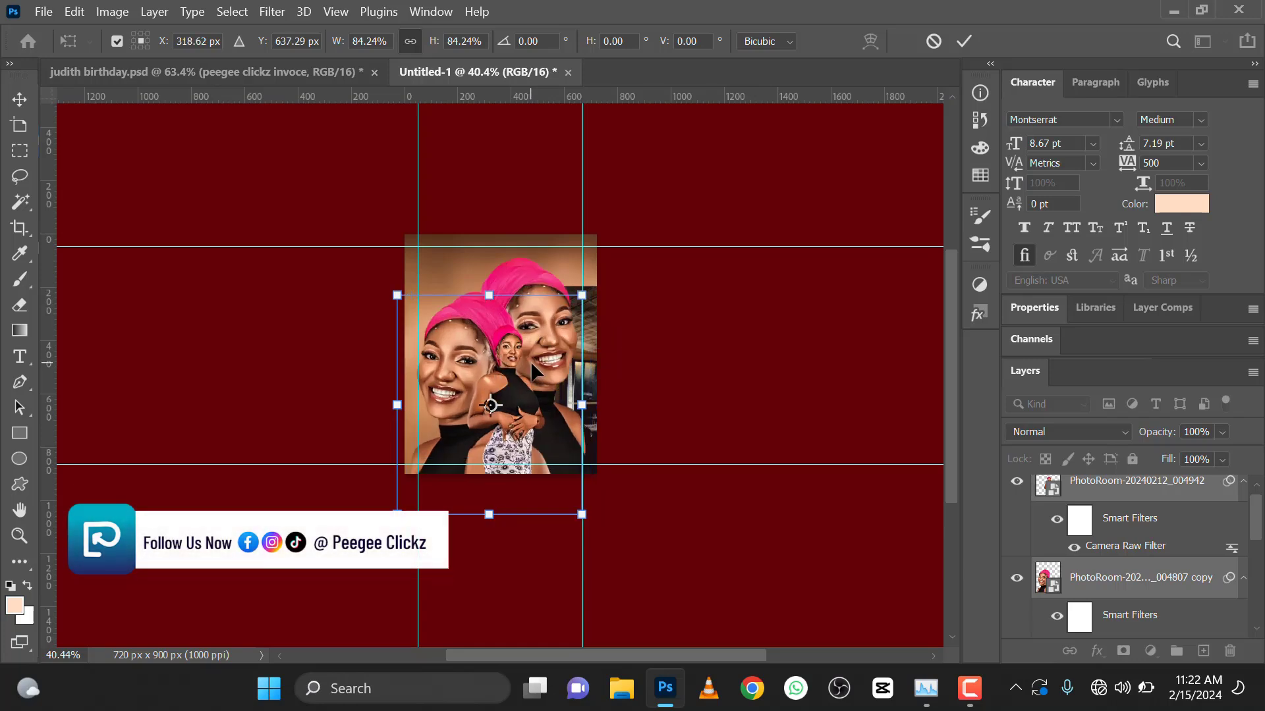
# - Adjust the three-figure scale to about 85%, shift the figures slightly right on the canvas, and apply the transform
pyautogui.scroll(3, 527, 377)
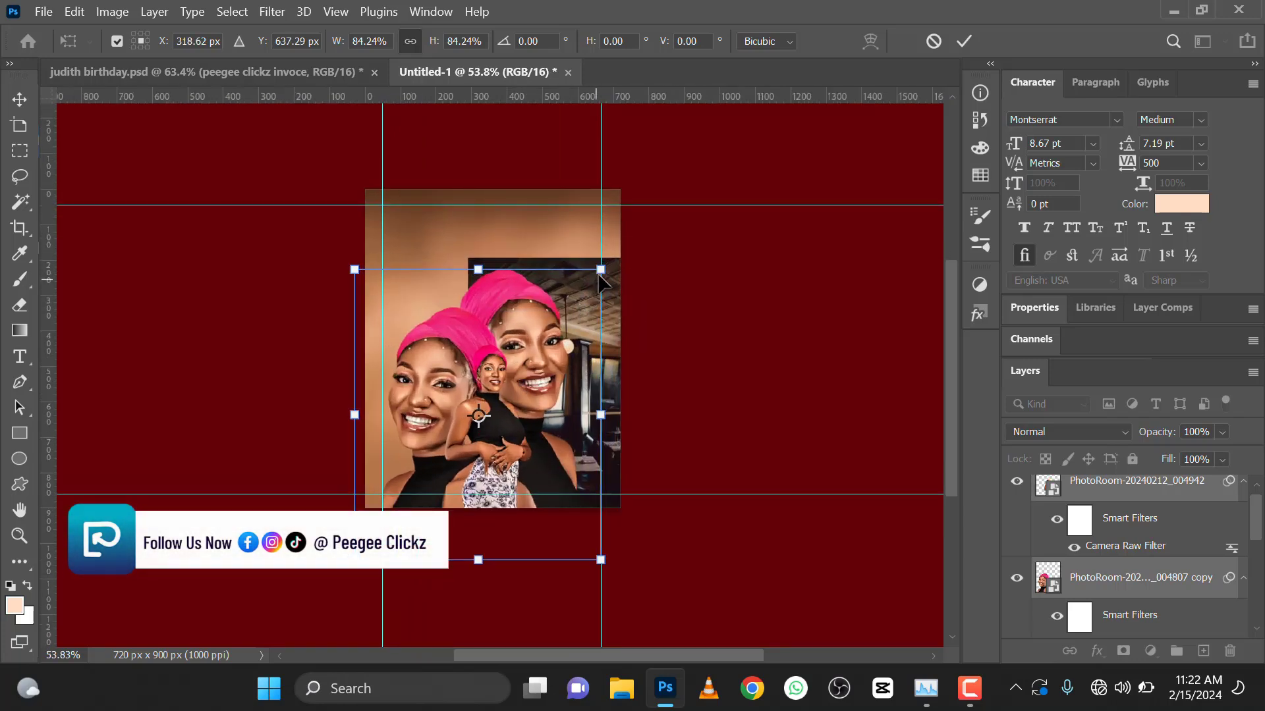
pyautogui.moveTo(601, 270); pyautogui.dragTo(604, 265)
pyautogui.moveTo(511, 355); pyautogui.dragTo(516, 356)
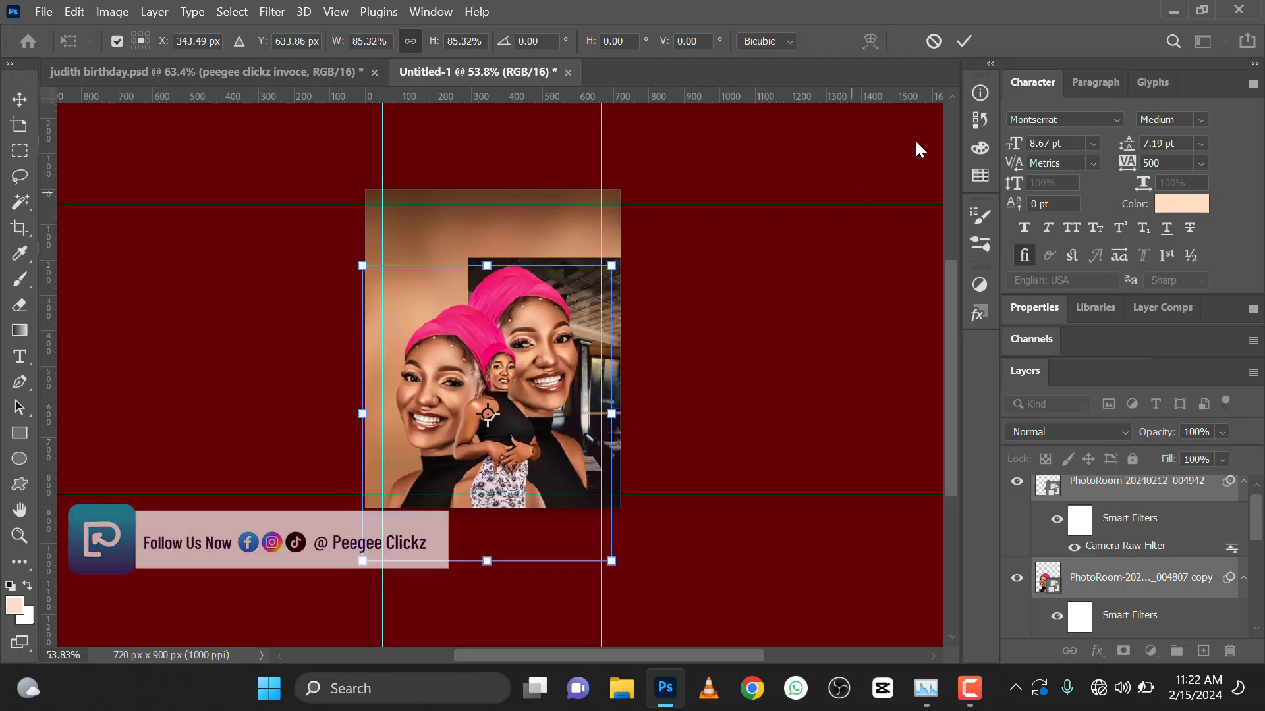
pyautogui.click(963, 42)
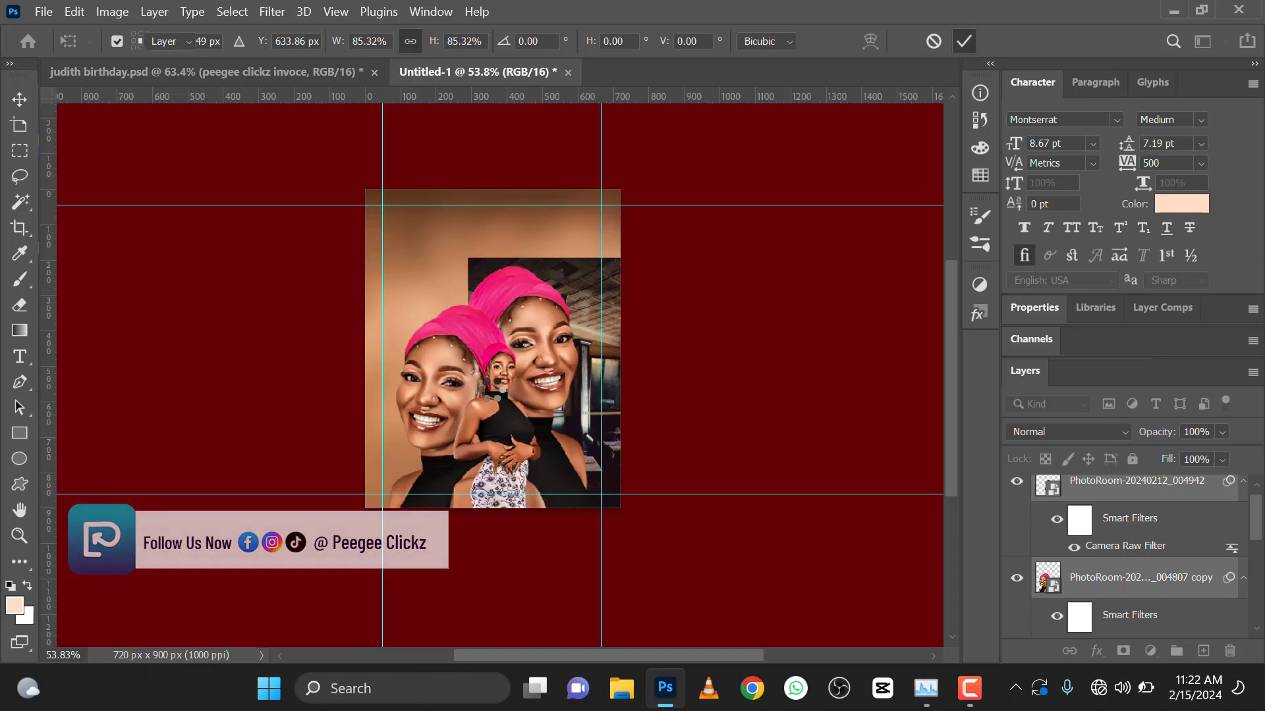
# - Select the restaurant image and shift it slightly right, keeping its left edge behind the rear portrait's headwrap
pyautogui.scroll(1, 495, 390)
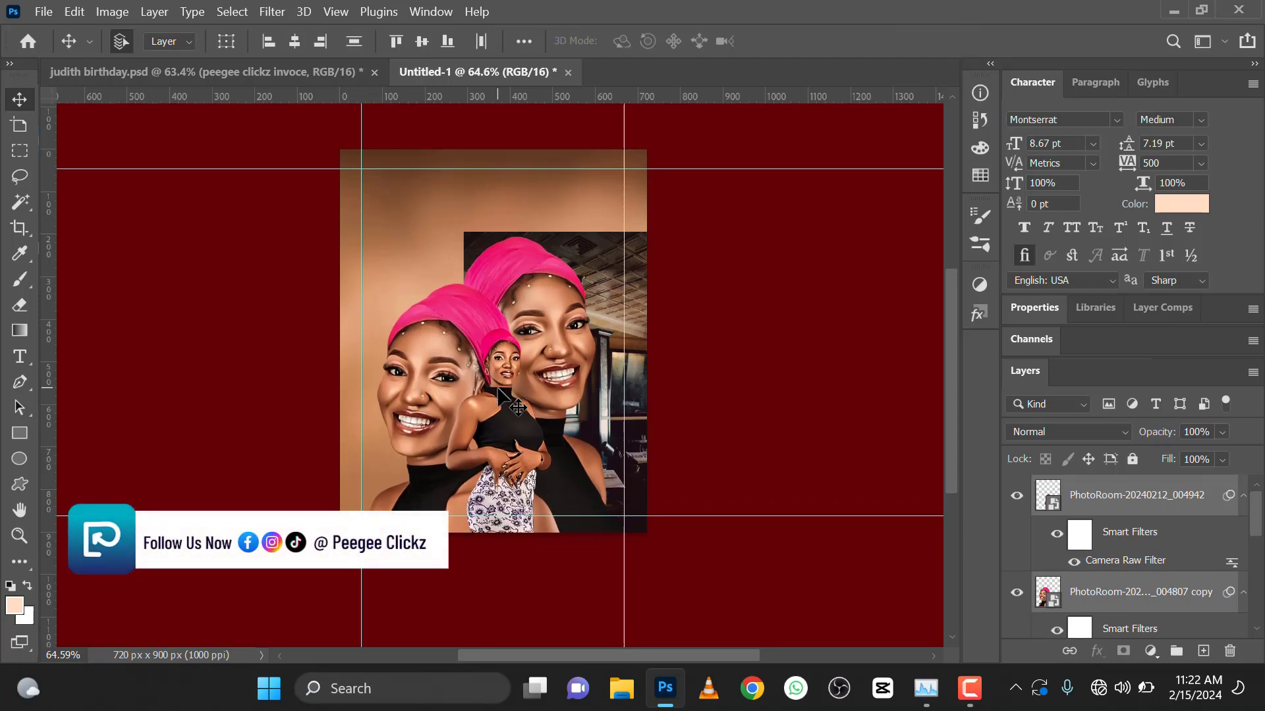
pyautogui.scroll(-2, 504, 395)
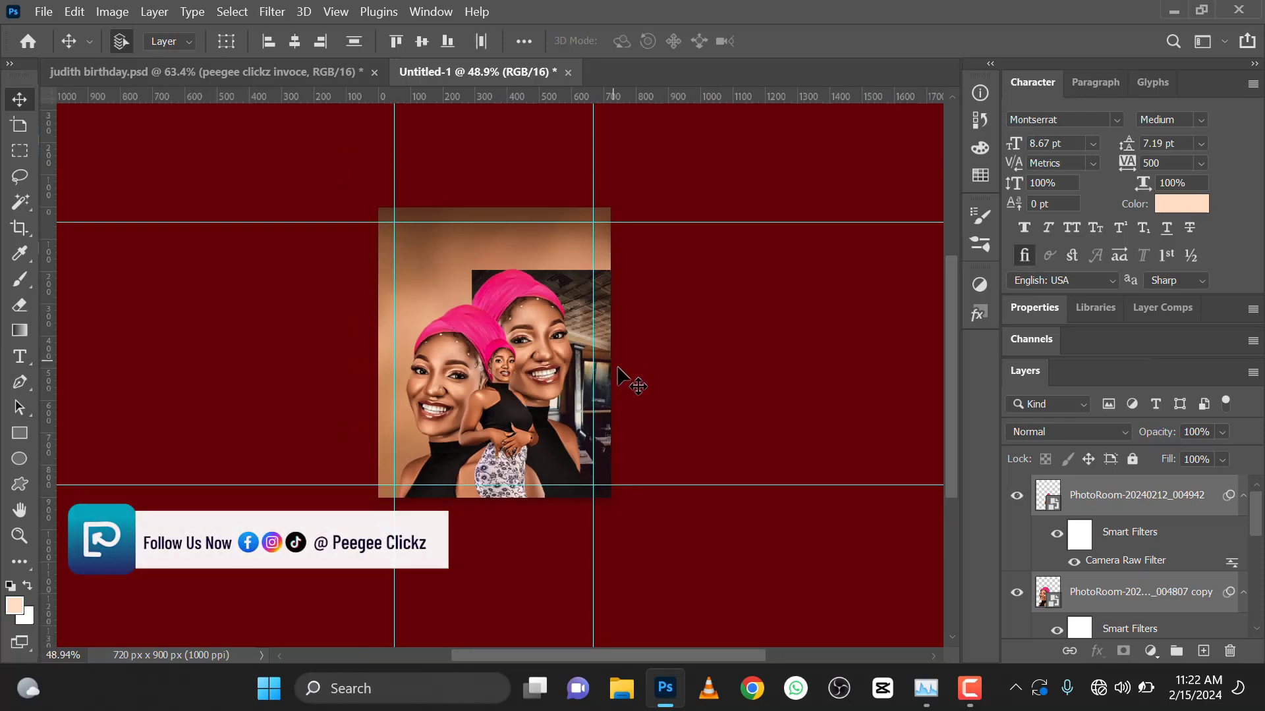
pyautogui.click(606, 402)
pyautogui.scroll(2, 602, 398)
pyautogui.moveTo(561, 383); pyautogui.dragTo(591, 385)
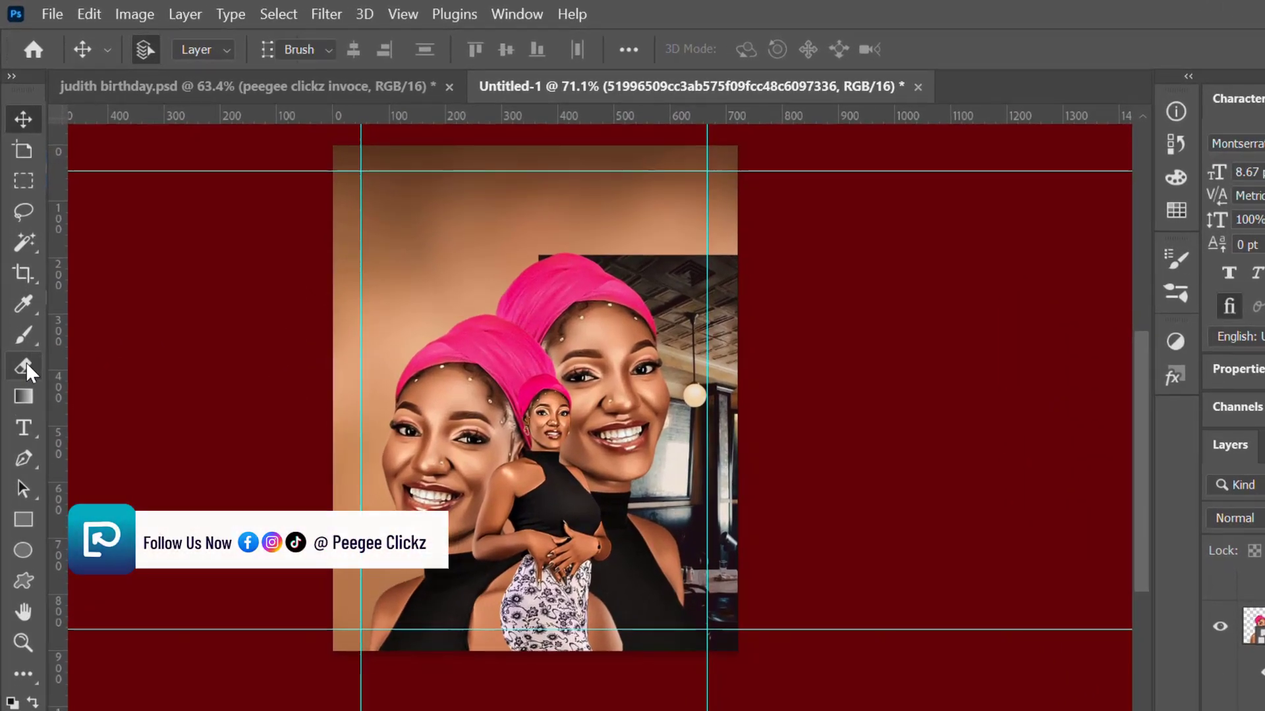
# - Set up a soft Eraser brush with a size of 291 px and a hardness of 24%
pyautogui.click(26, 366)
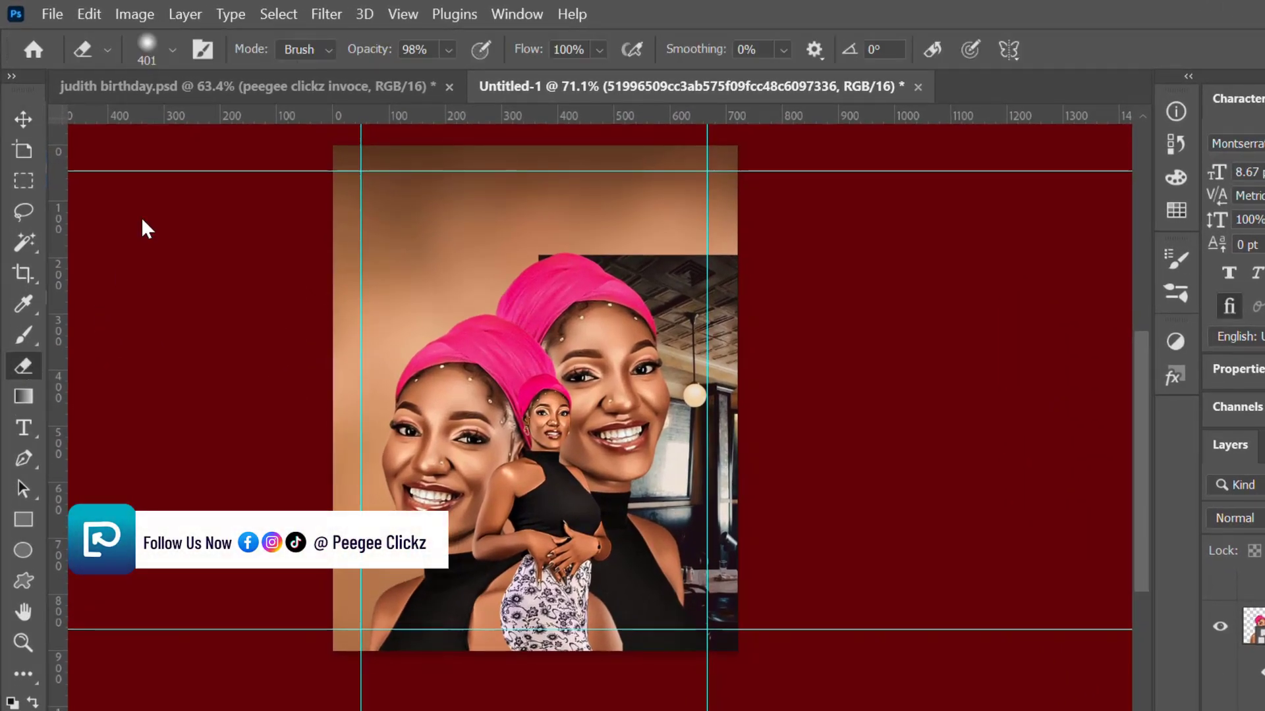
pyautogui.click(173, 49)
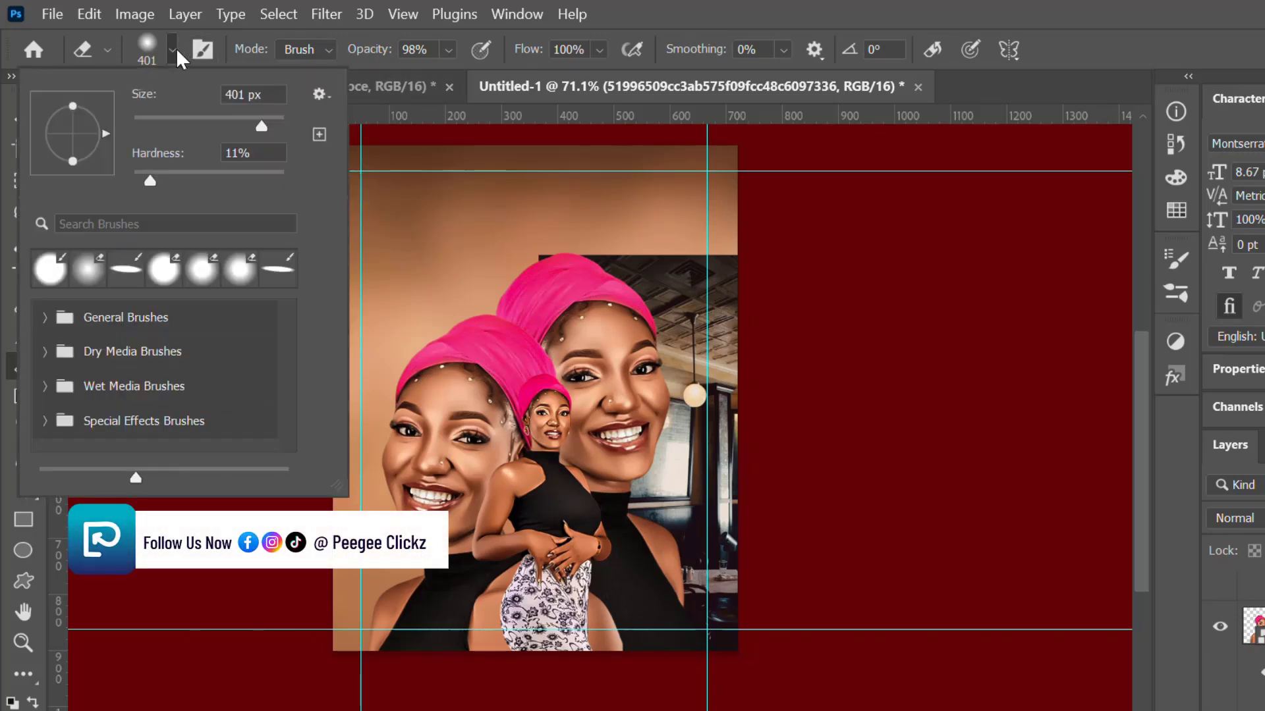
pyautogui.click(169, 173)
pyautogui.click(255, 123)
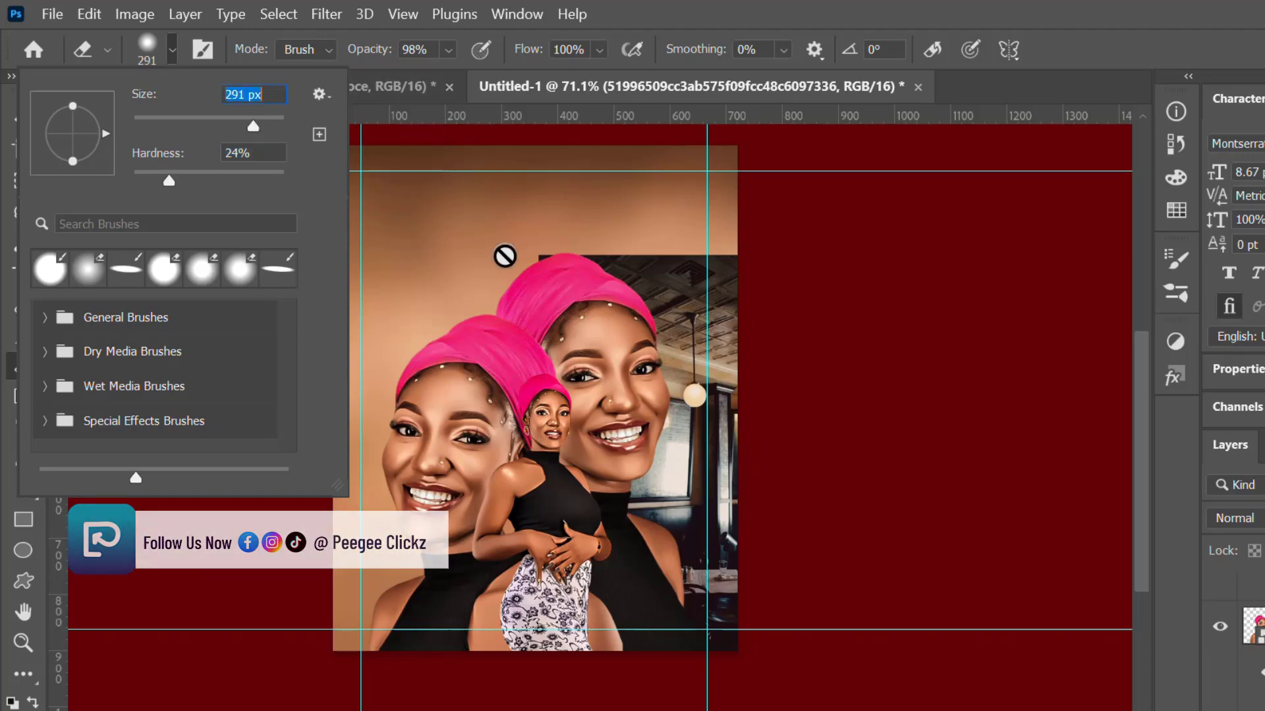
# - Rasterize the restaurant image and erase its hard upper edge so it fades into the blurred brown background
pyautogui.click(541, 256)
pyautogui.click(803, 359)
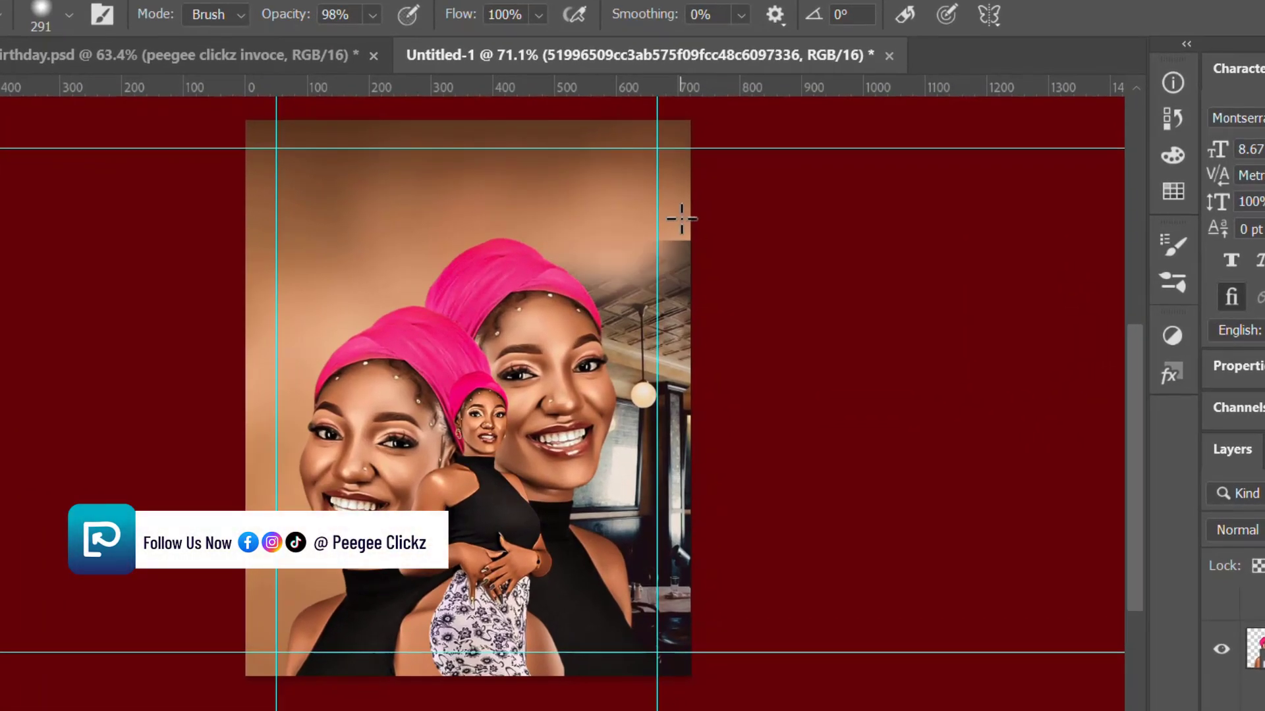
pyautogui.moveTo(681, 218)
pyautogui.mouseDown()
pyautogui.moveTo(712, 233)
pyautogui.moveTo(679, 224)
pyautogui.mouseUp()
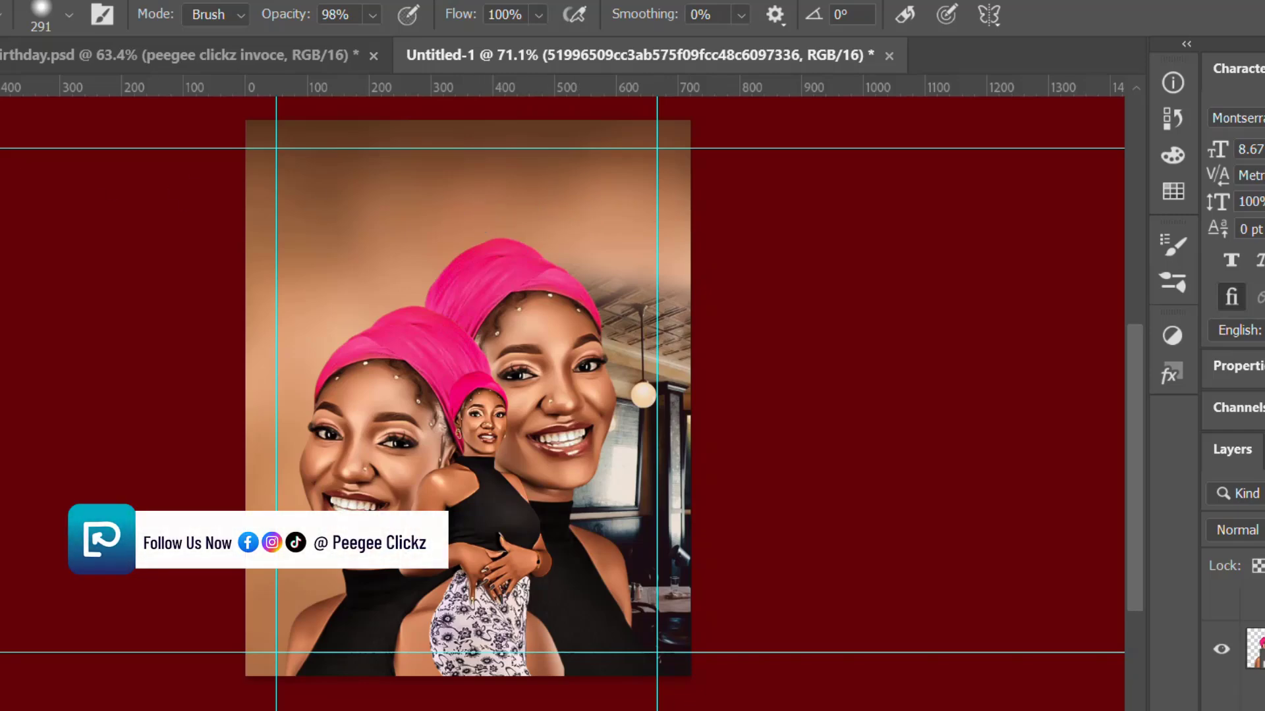
# - Shift the restaurant image left, closer behind the rear portrait, and set its blend mode to Luminosity as in the finished reference
pyautogui.click(110, 62)
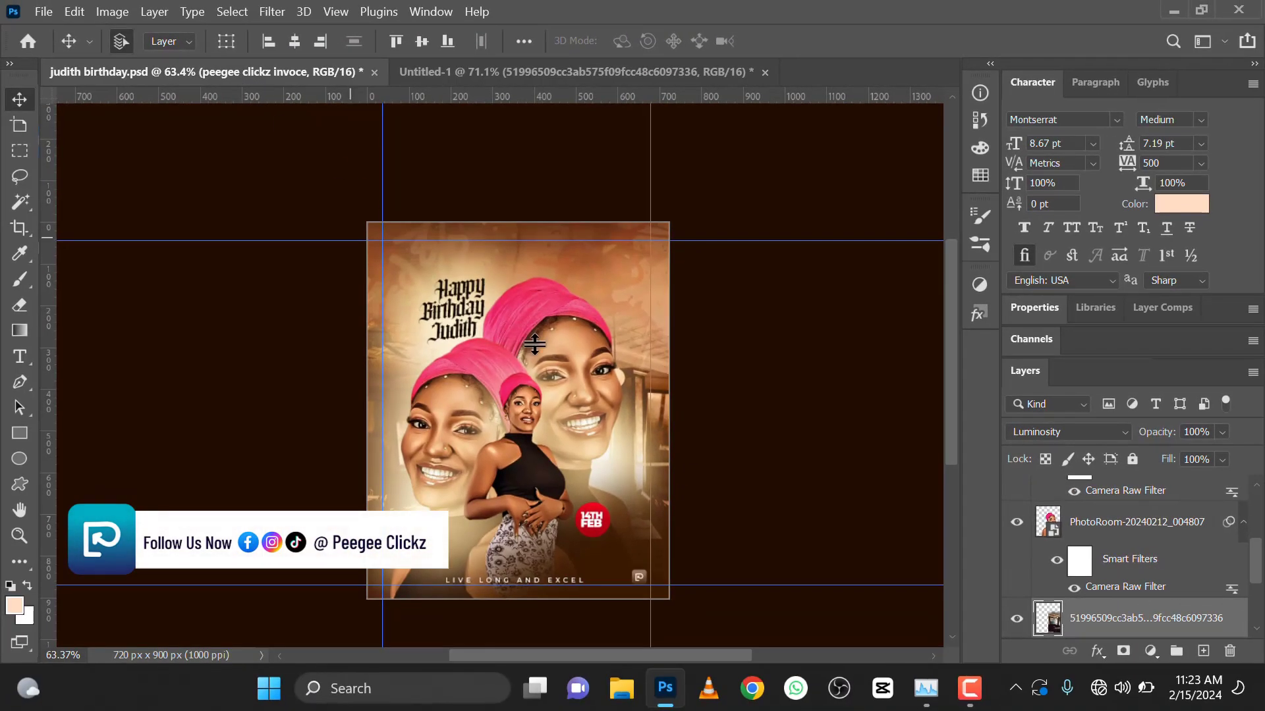
pyautogui.scroll(2, 576, 258)
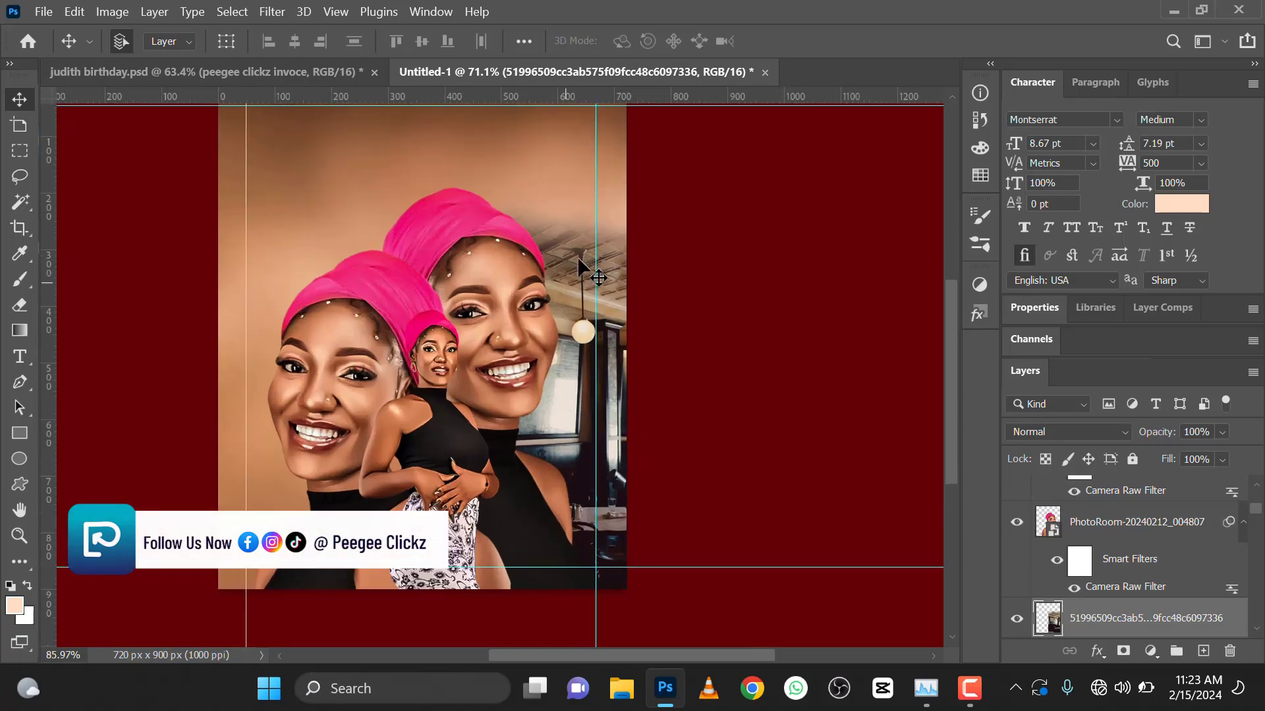
pyautogui.moveTo(576, 255); pyautogui.dragTo(554, 271)
pyautogui.scroll(-4, 556, 303)
pyautogui.scroll(-2, 555, 271)
pyautogui.scroll(4, 498, 346)
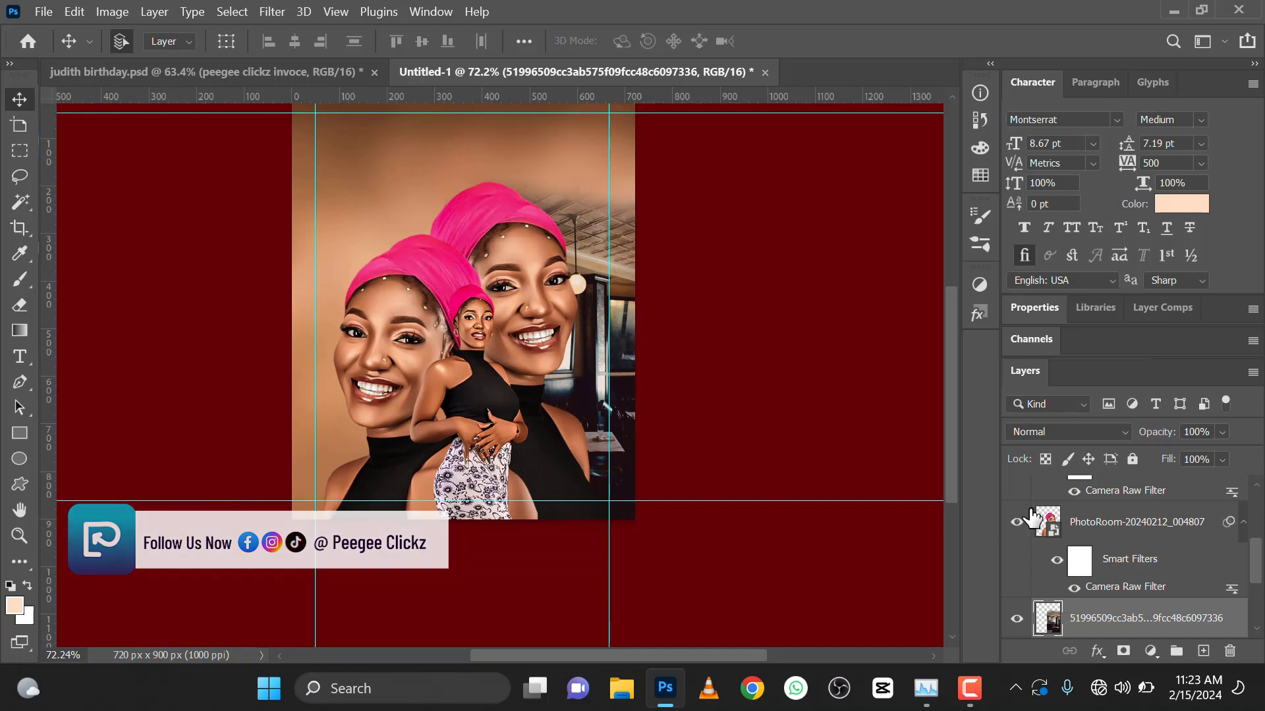
pyautogui.click(1081, 428)
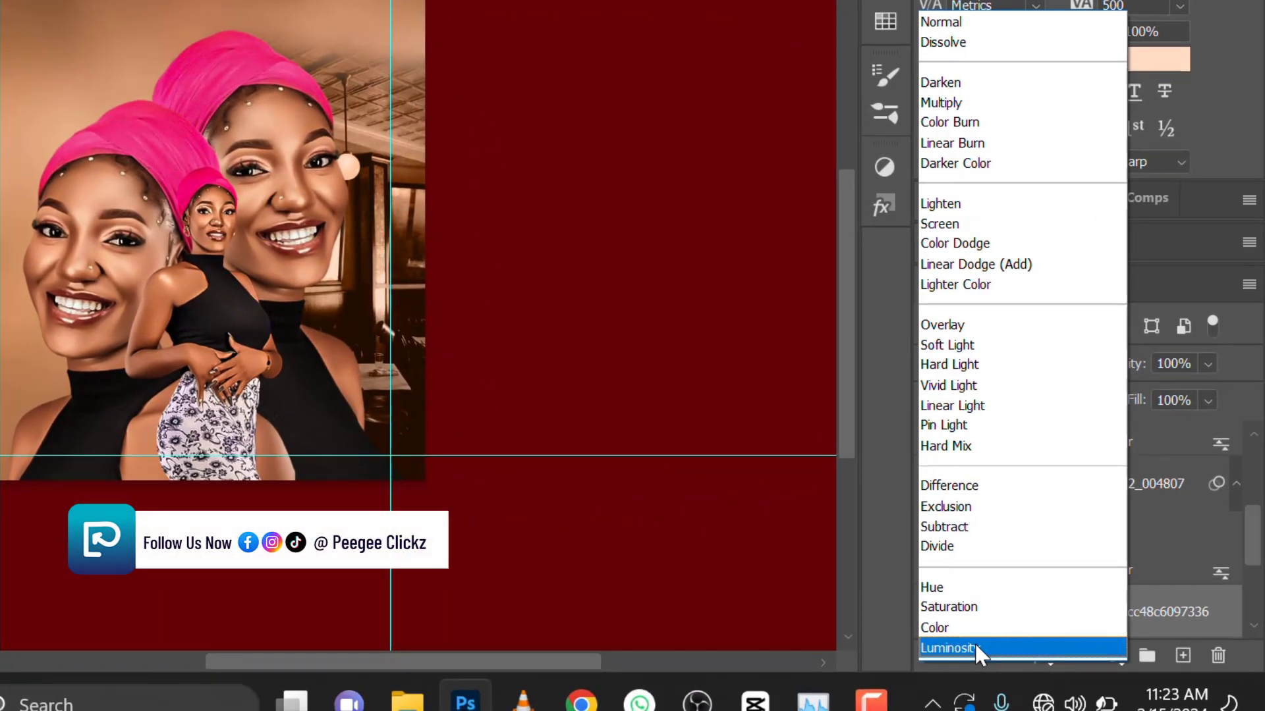
pyautogui.click(988, 694)
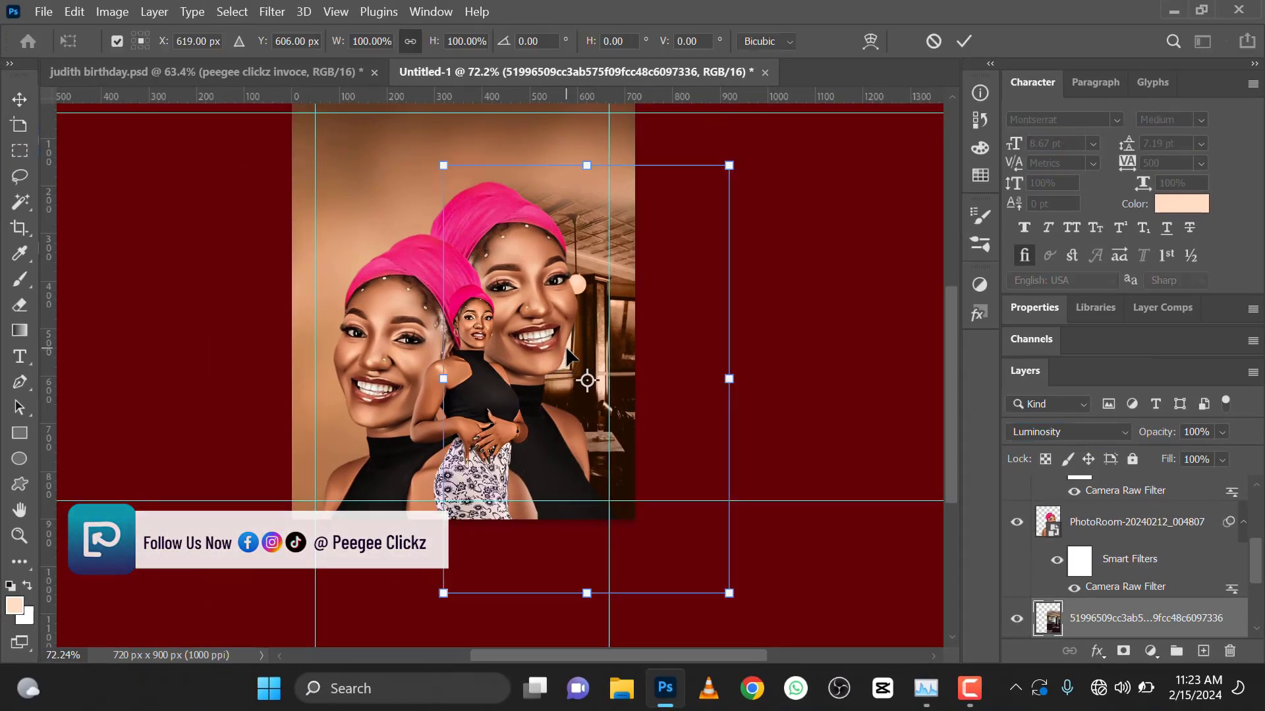
pyautogui.rightClick(566, 348)
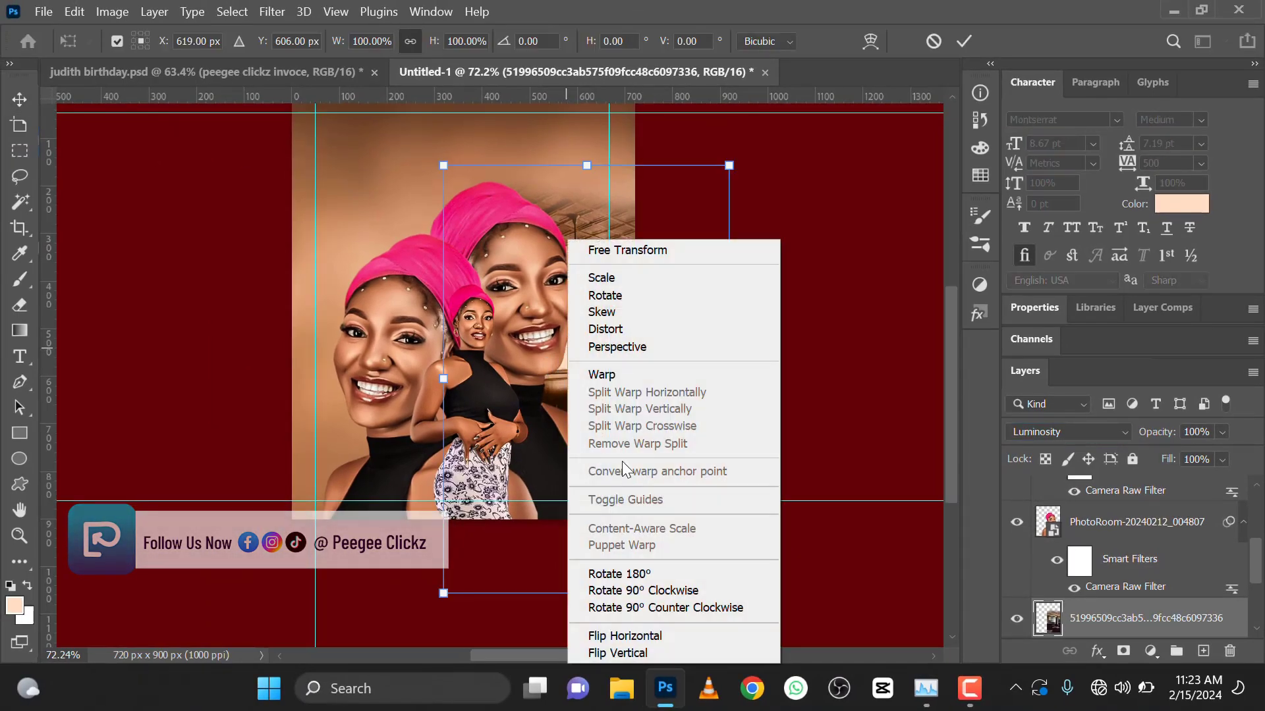
pyautogui.click(631, 636)
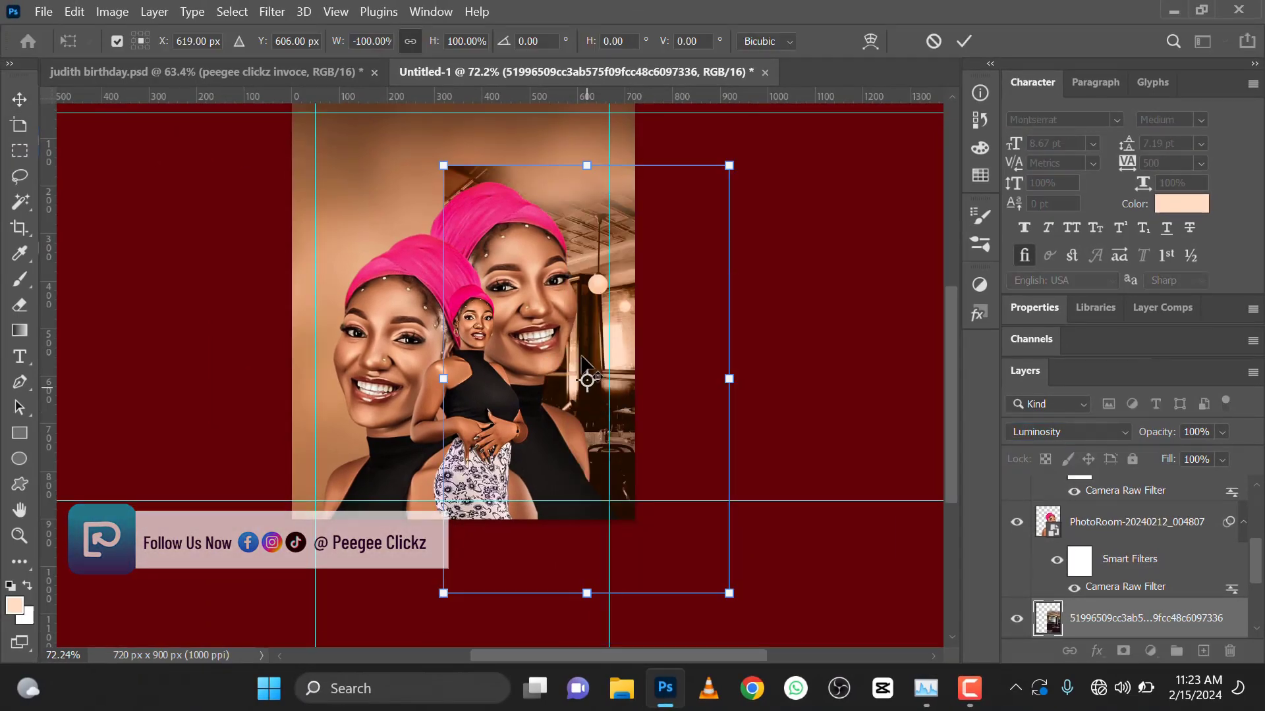
pyautogui.moveTo(582, 359); pyautogui.dragTo(392, 385)
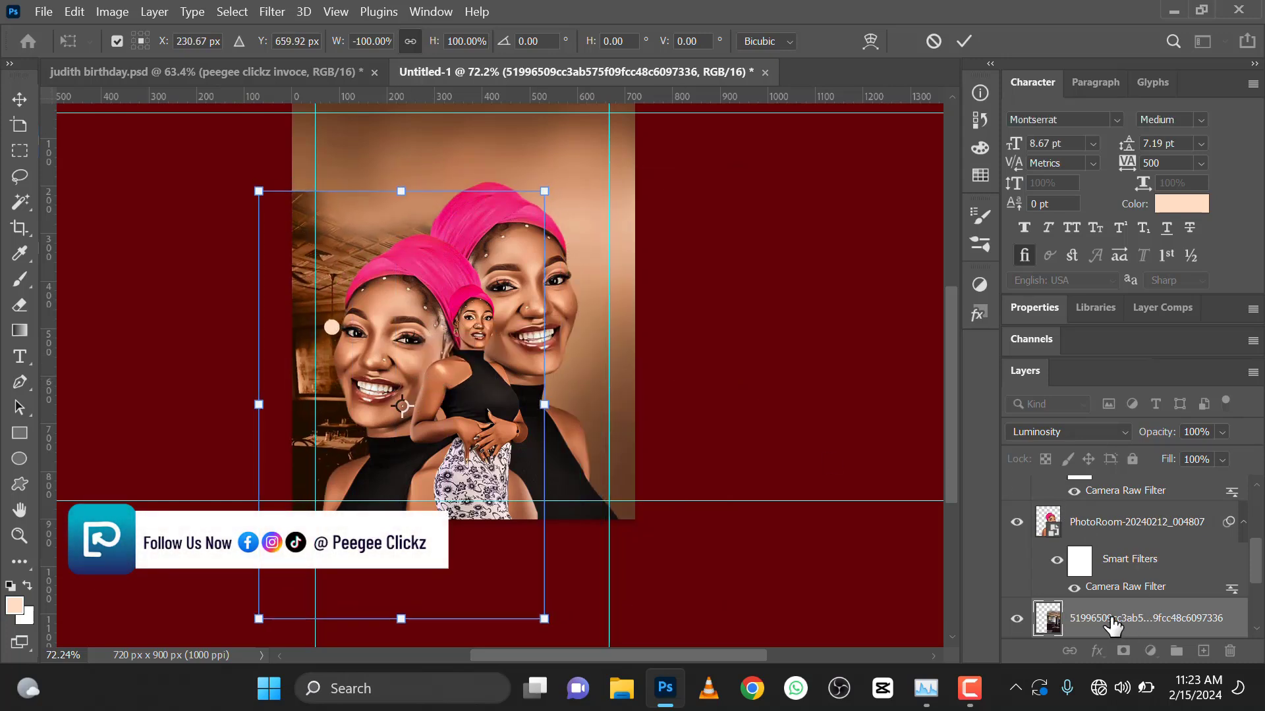
pyautogui.scroll(-3, 1115, 625)
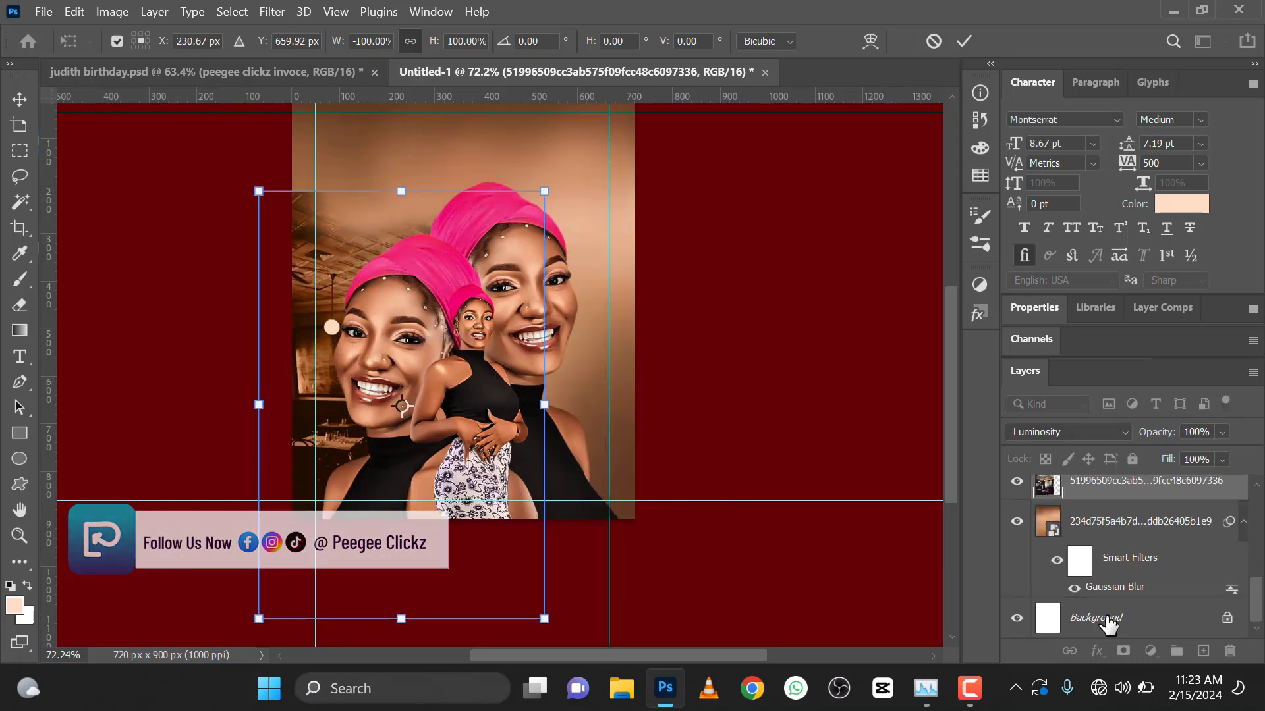
pyautogui.click(961, 42)
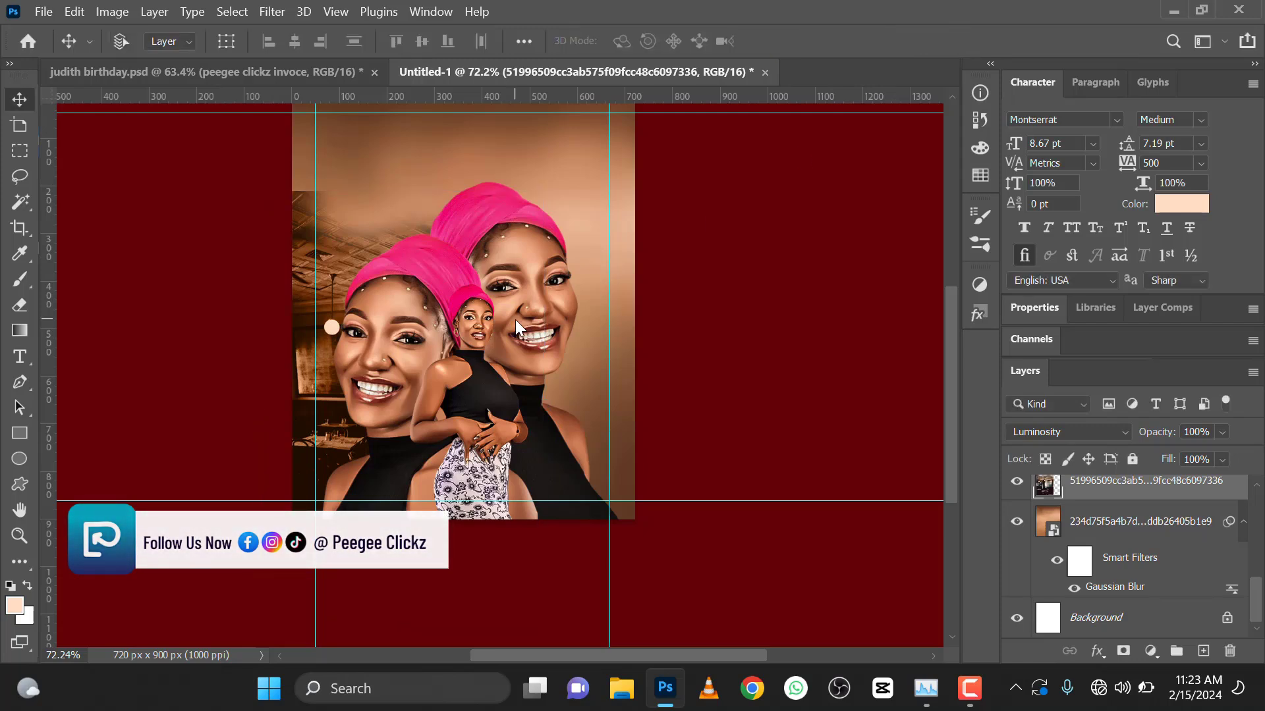
pyautogui.hotkey('ctrl', 'z')
# - Duplicate the restaurant image, flip the copy horizontally and place it behind the front portrait to mirror the original across the flyer
pyautogui.scroll(2, 1070, 502)
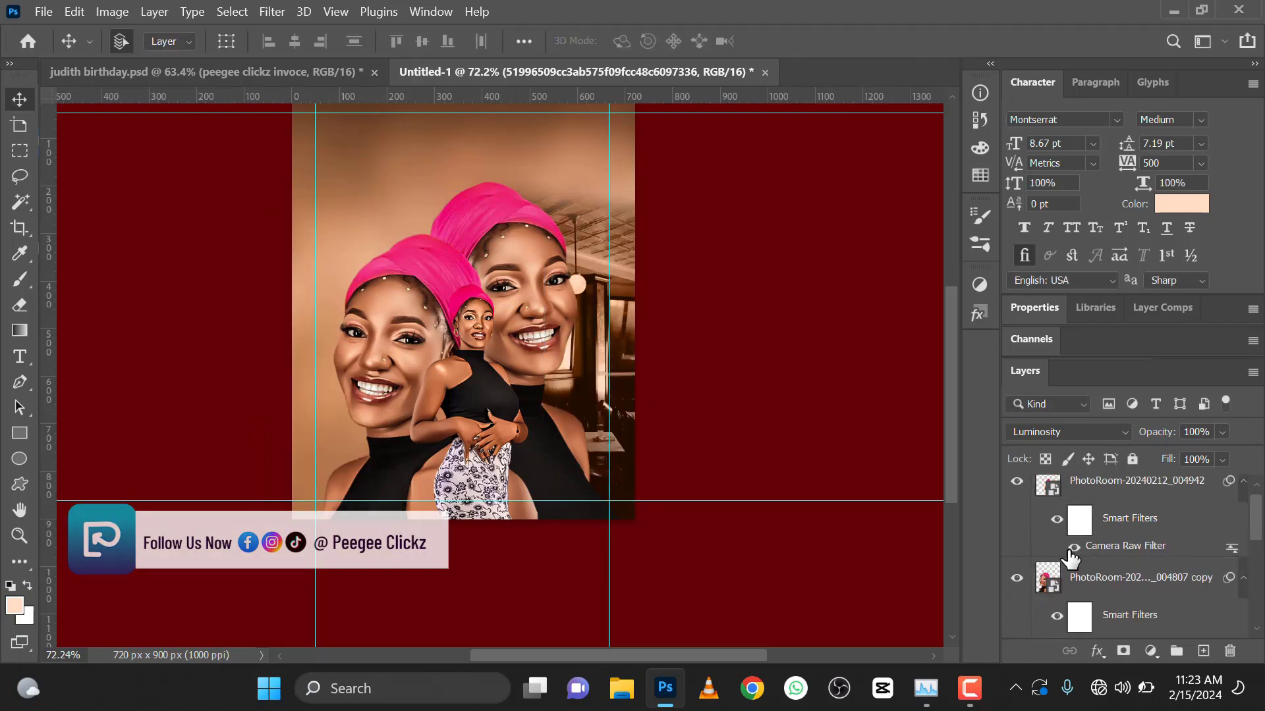
pyautogui.hotkey('ctrl', 'j')
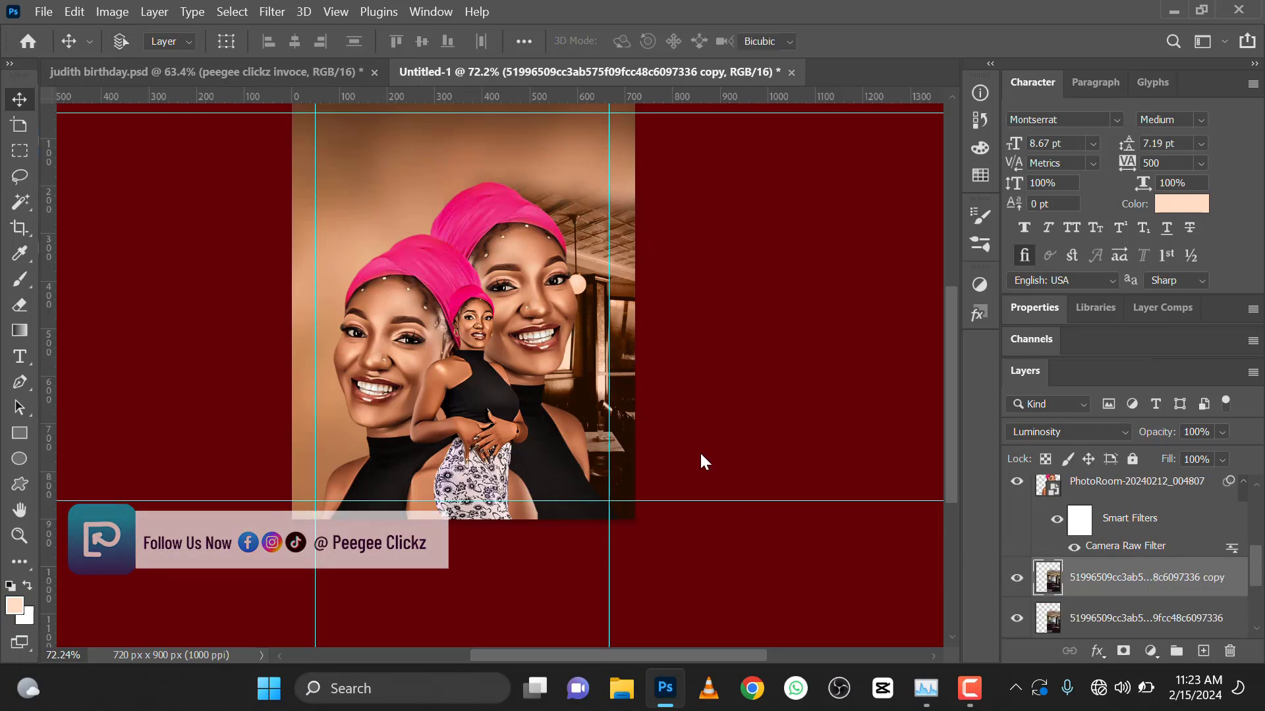
pyautogui.hotkey('ctrl', 't')
pyautogui.rightClick(551, 304)
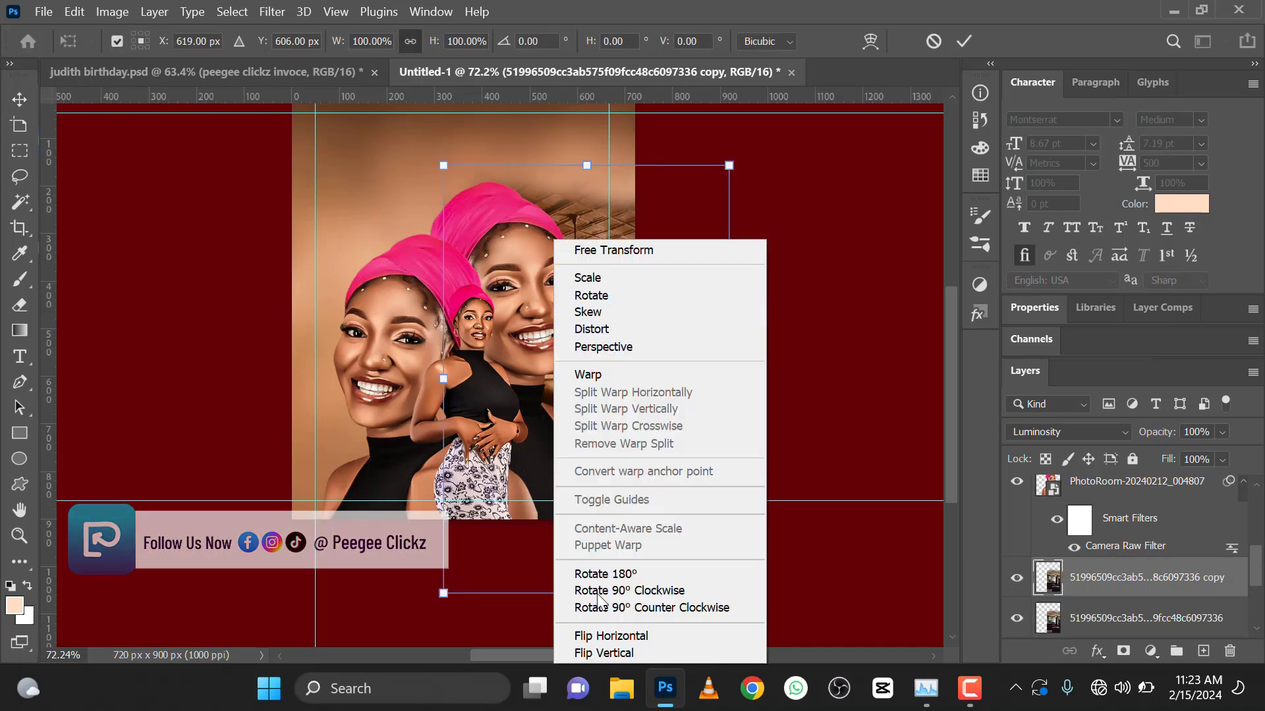
pyautogui.click(600, 636)
pyautogui.moveTo(545, 342); pyautogui.dragTo(346, 339)
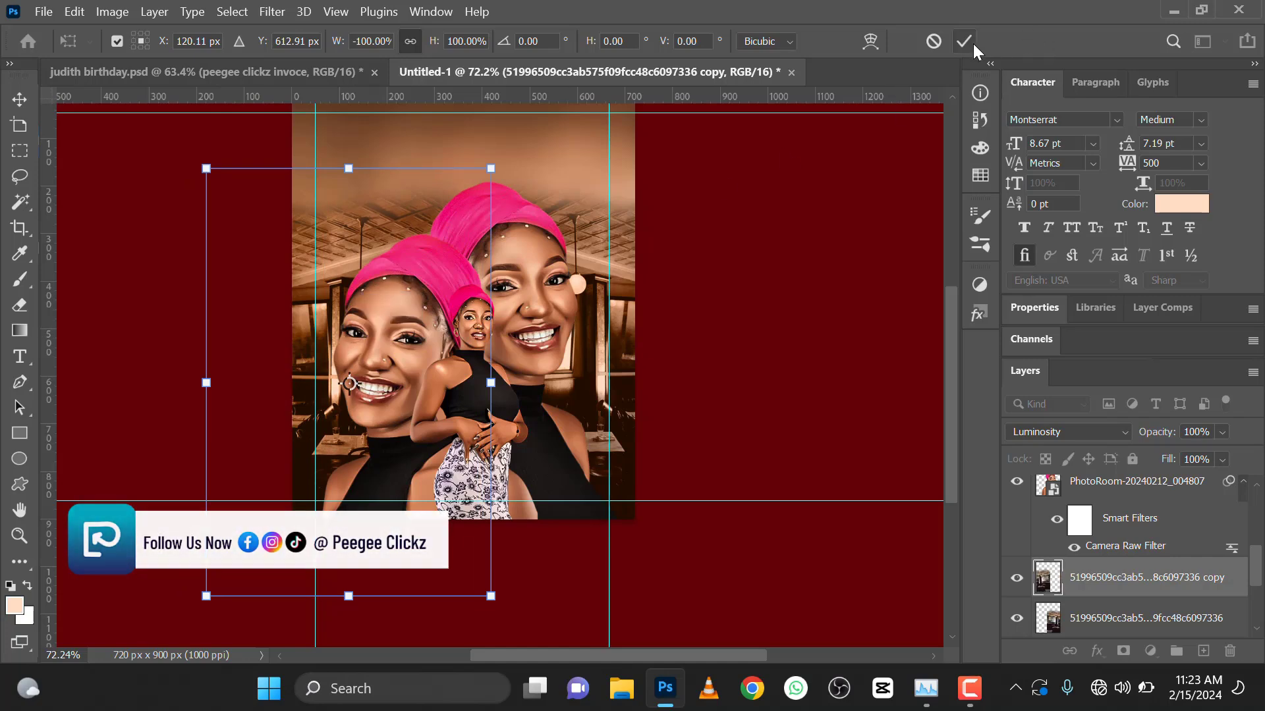
pyautogui.scroll(-5, 500, 241)
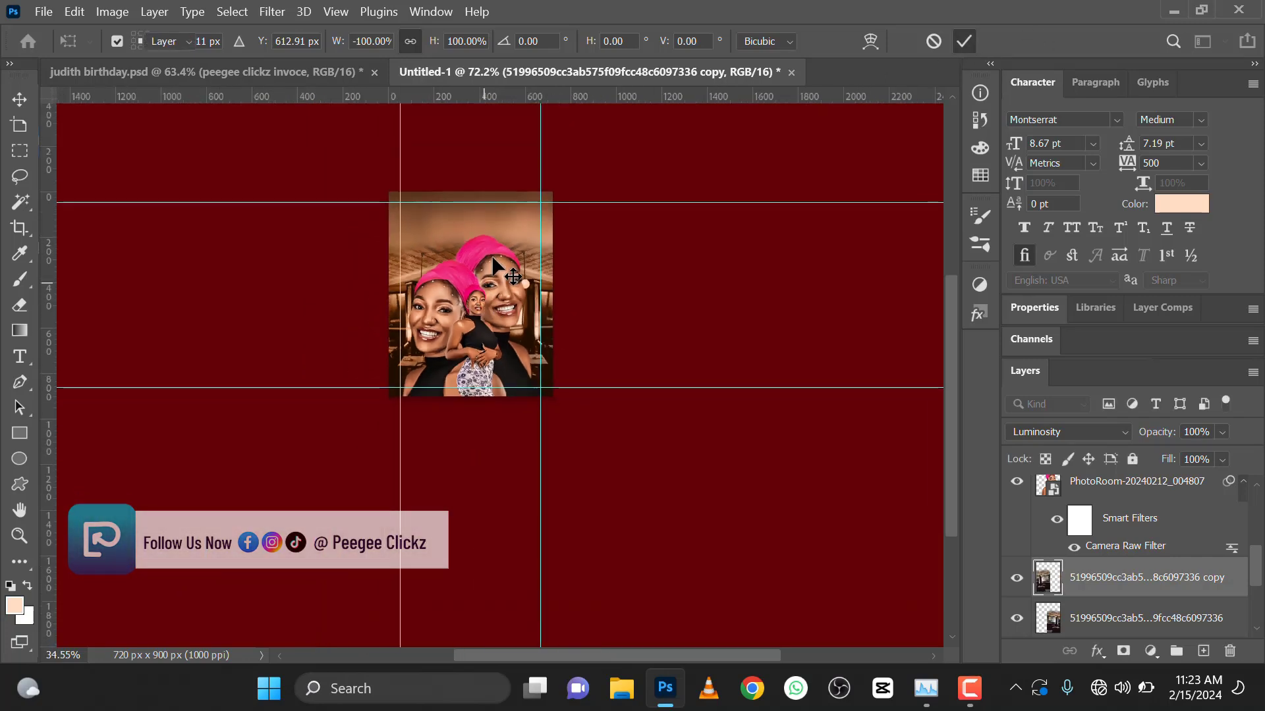
pyautogui.press('Return')
pyautogui.scroll(4, 493, 265)
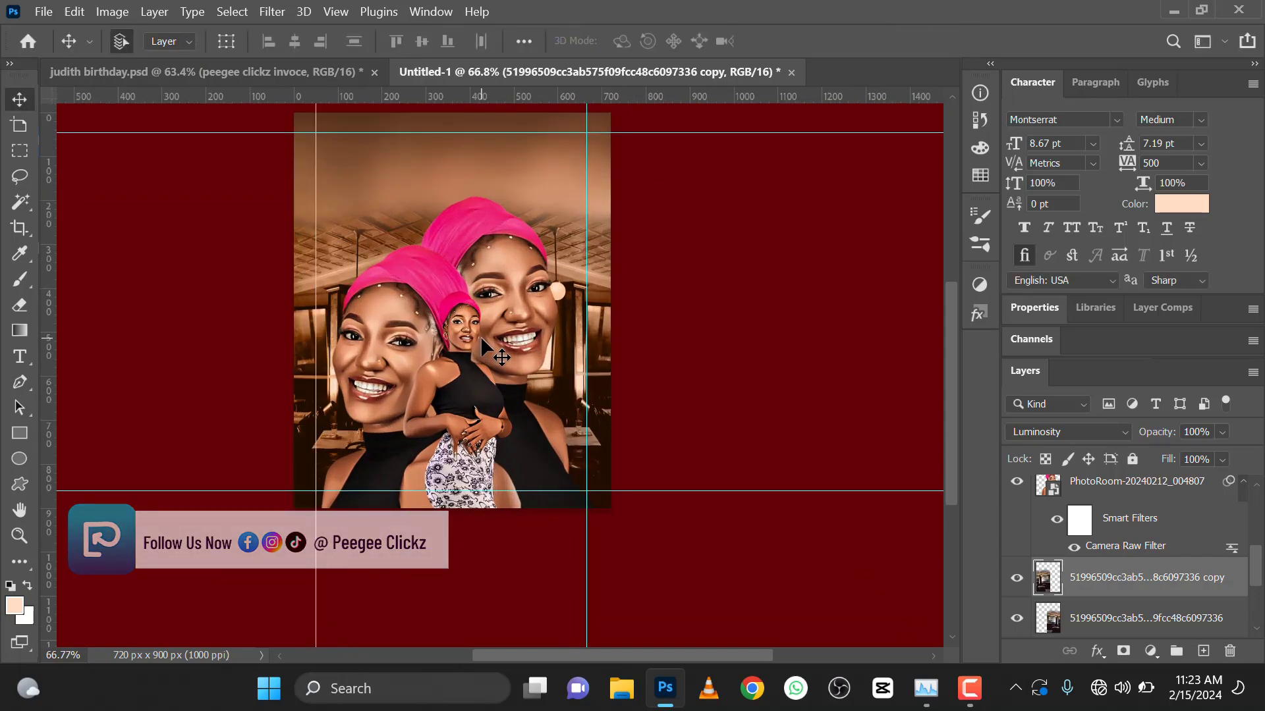
pyautogui.scroll(-4, 480, 336)
pyautogui.scroll(2, 448, 329)
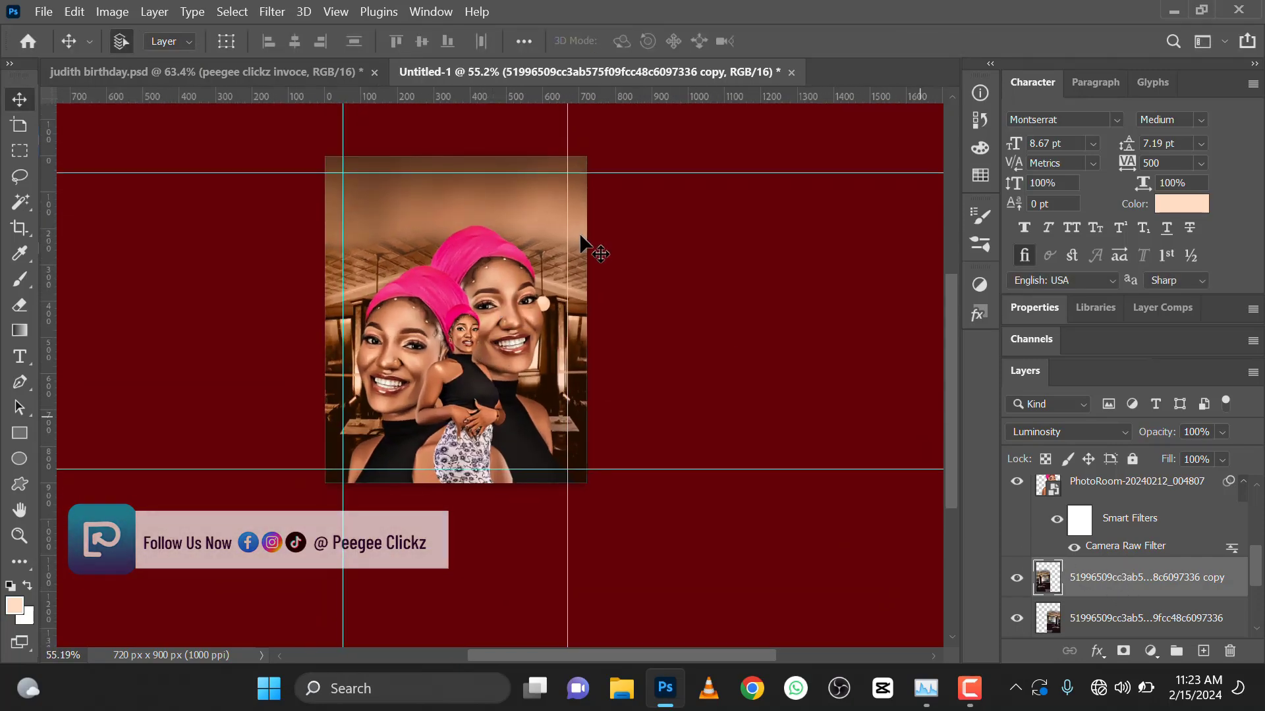
# - Place the graffiti texture image as an embedded layer behind the portraits and scale it to about 12.42% so it covers the whole canvas
pyautogui.click(41, 12)
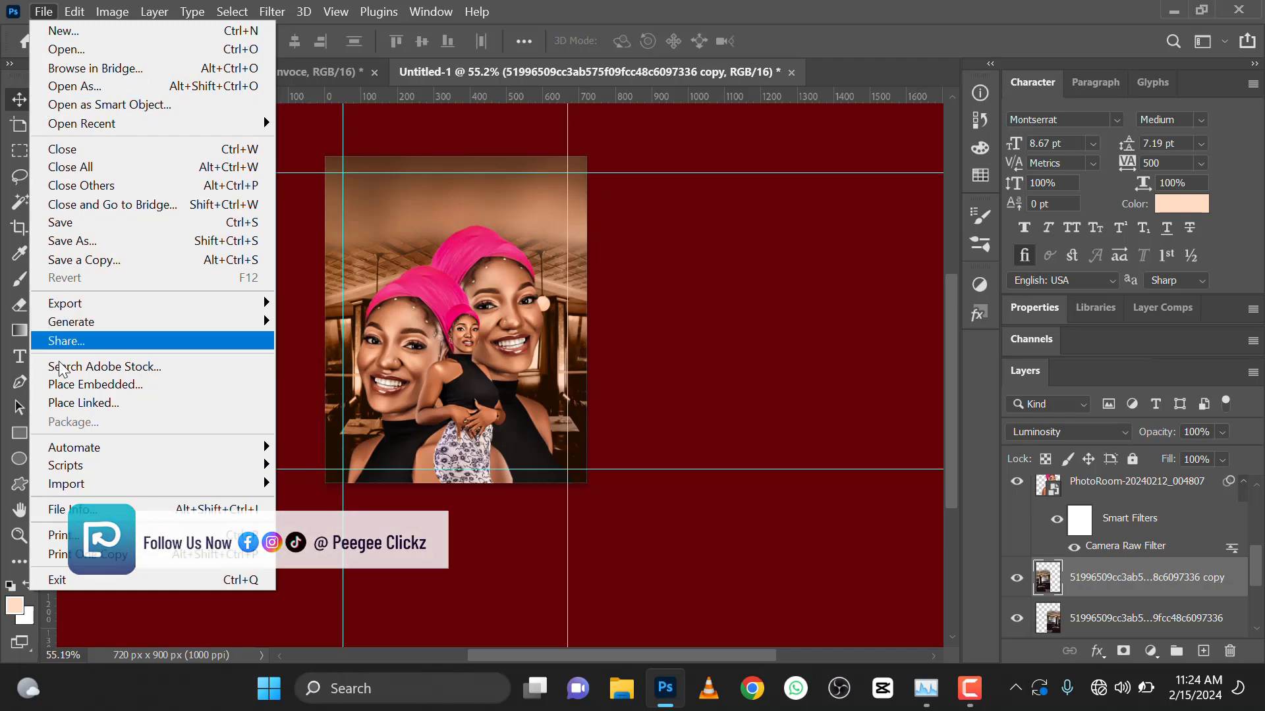
pyautogui.click(86, 384)
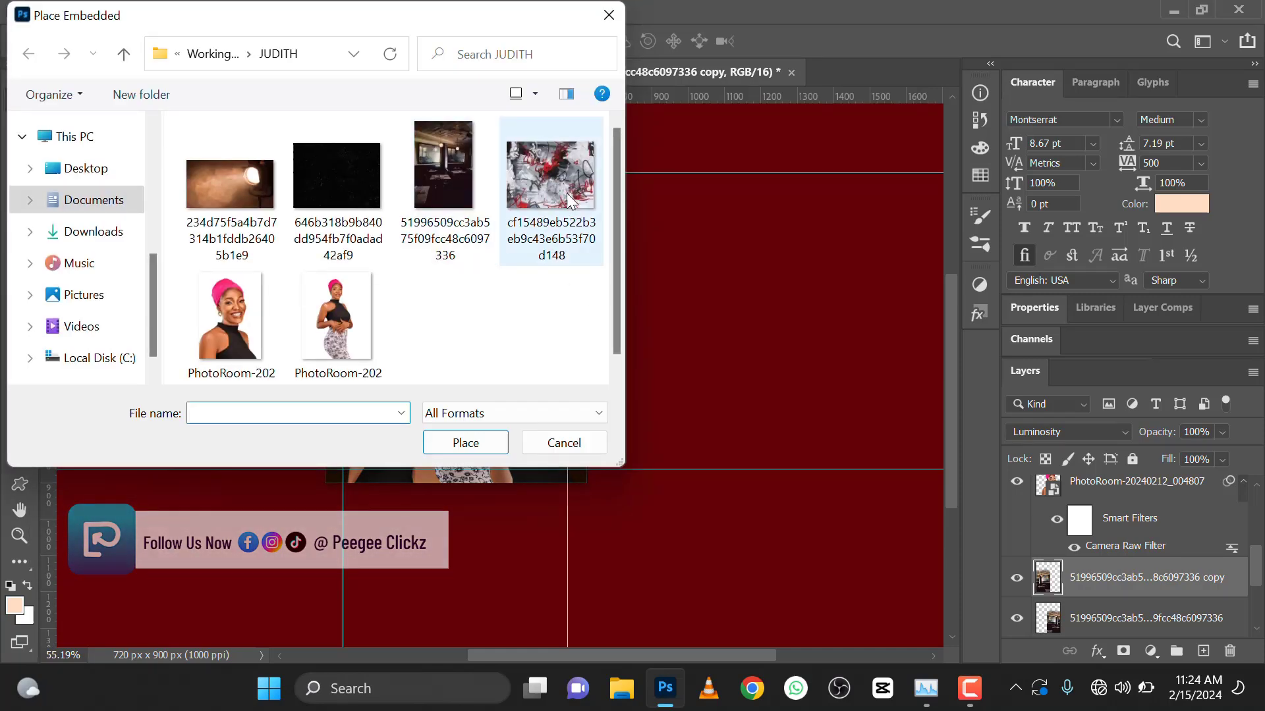
pyautogui.click(568, 201)
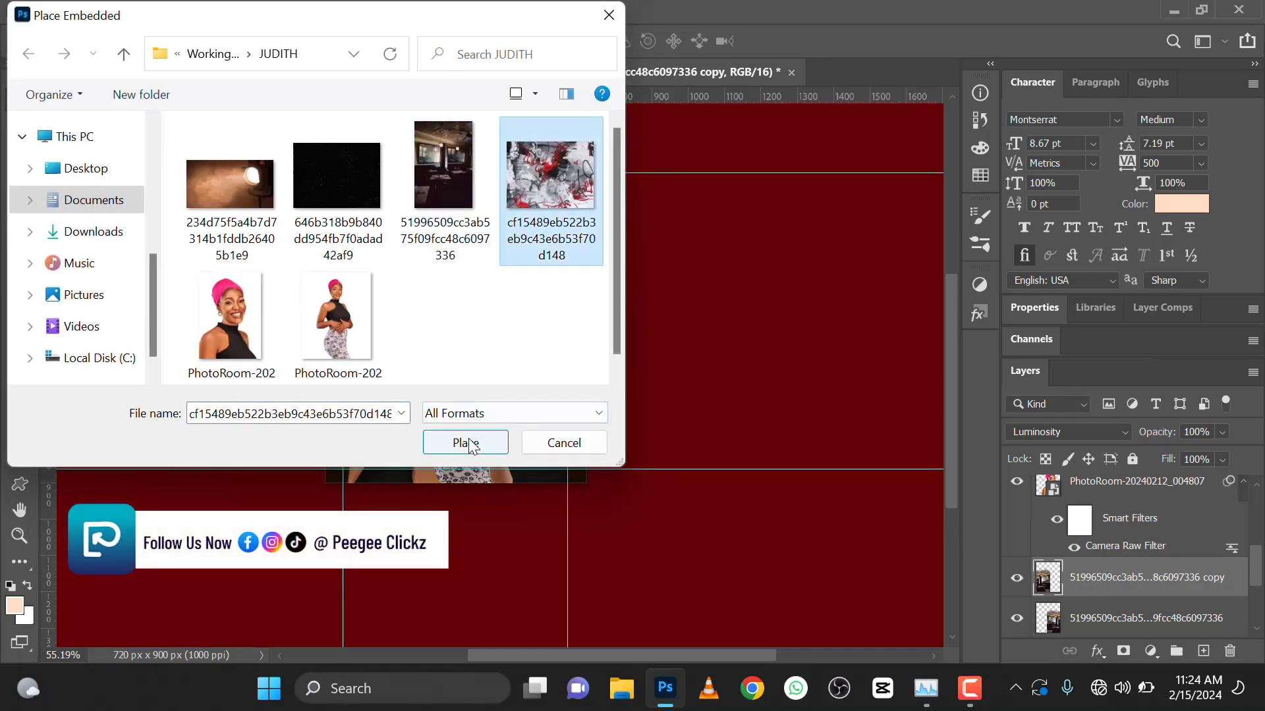
pyautogui.click(488, 440)
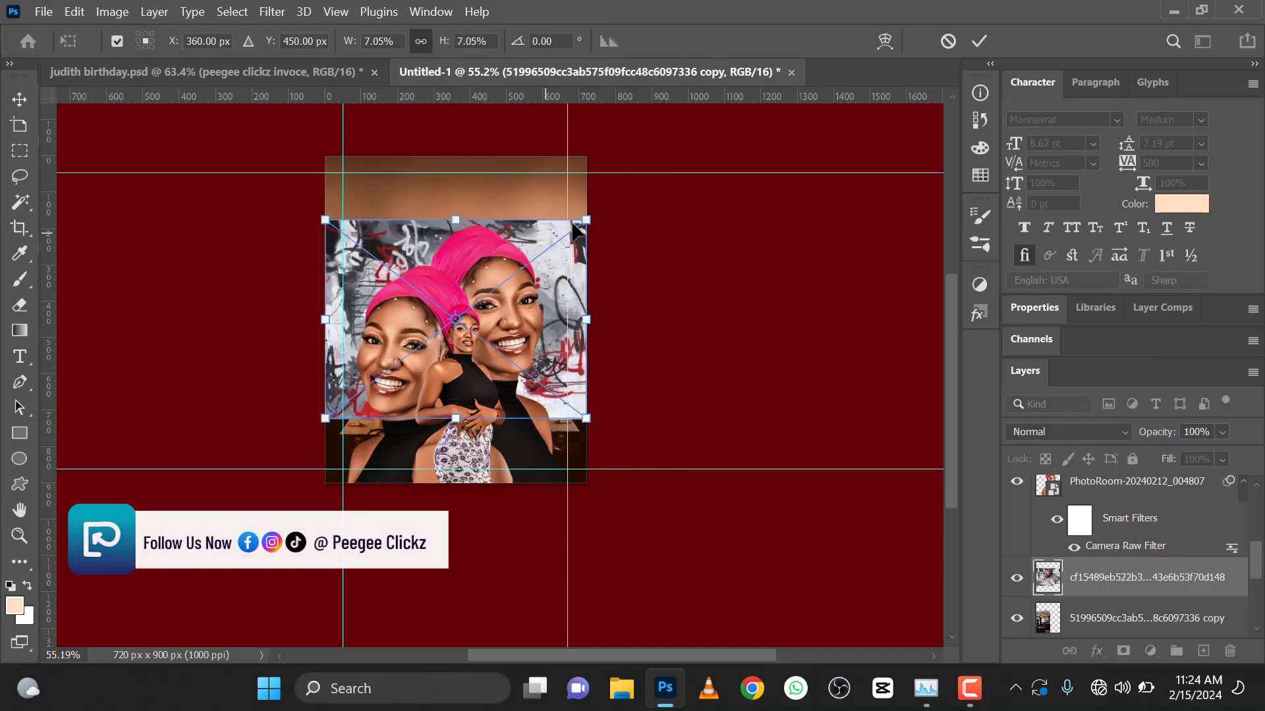
pyautogui.moveTo(587, 220); pyautogui.dragTo(688, 142)
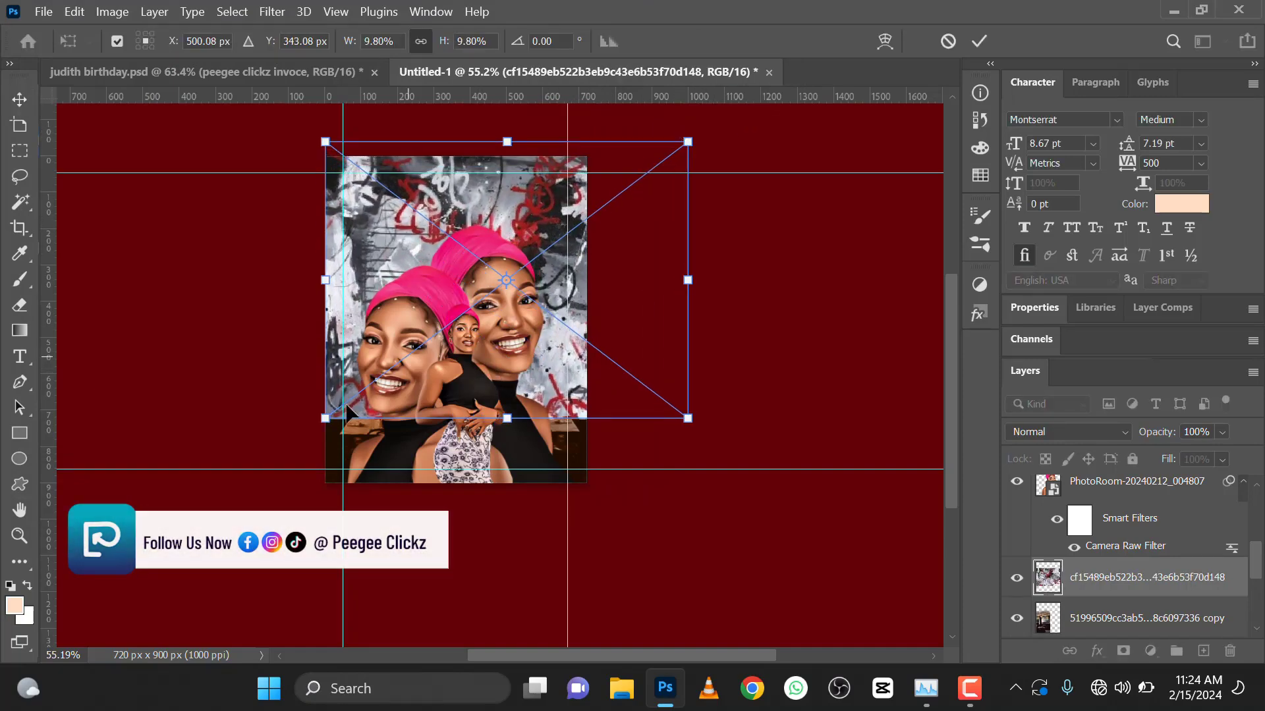
pyautogui.moveTo(325, 419); pyautogui.dragTo(227, 494)
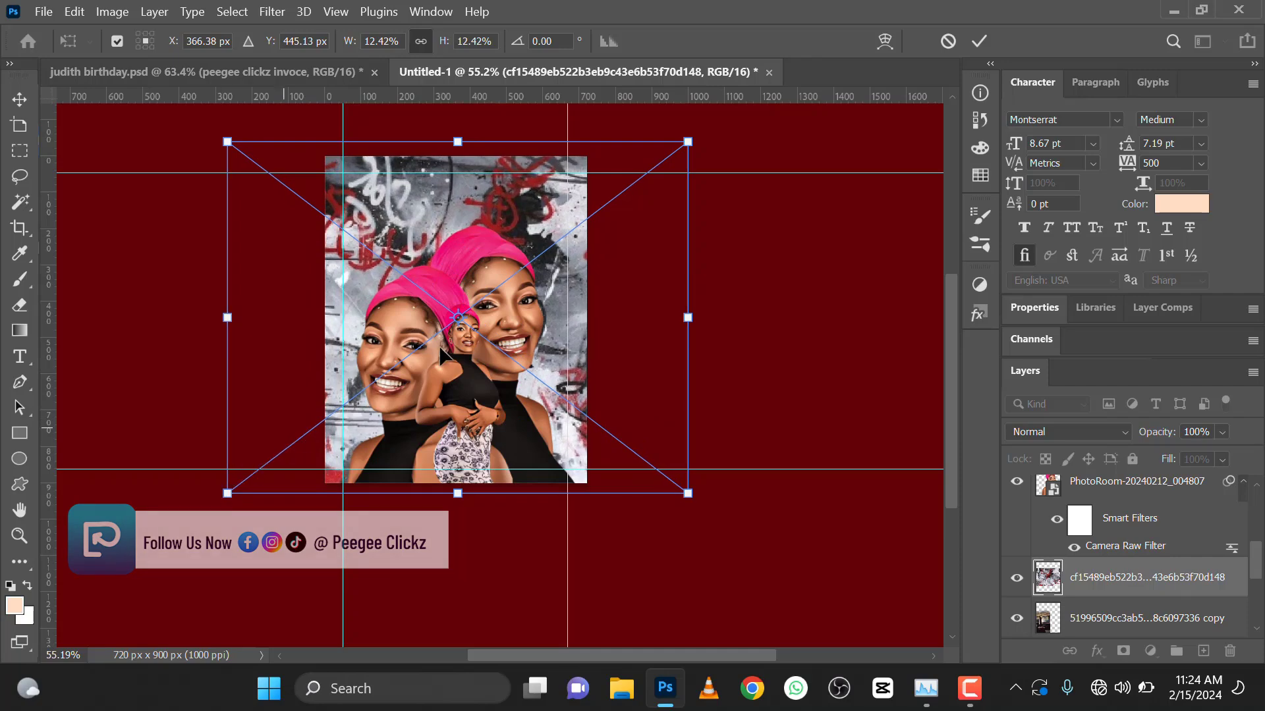
pyautogui.click(979, 41)
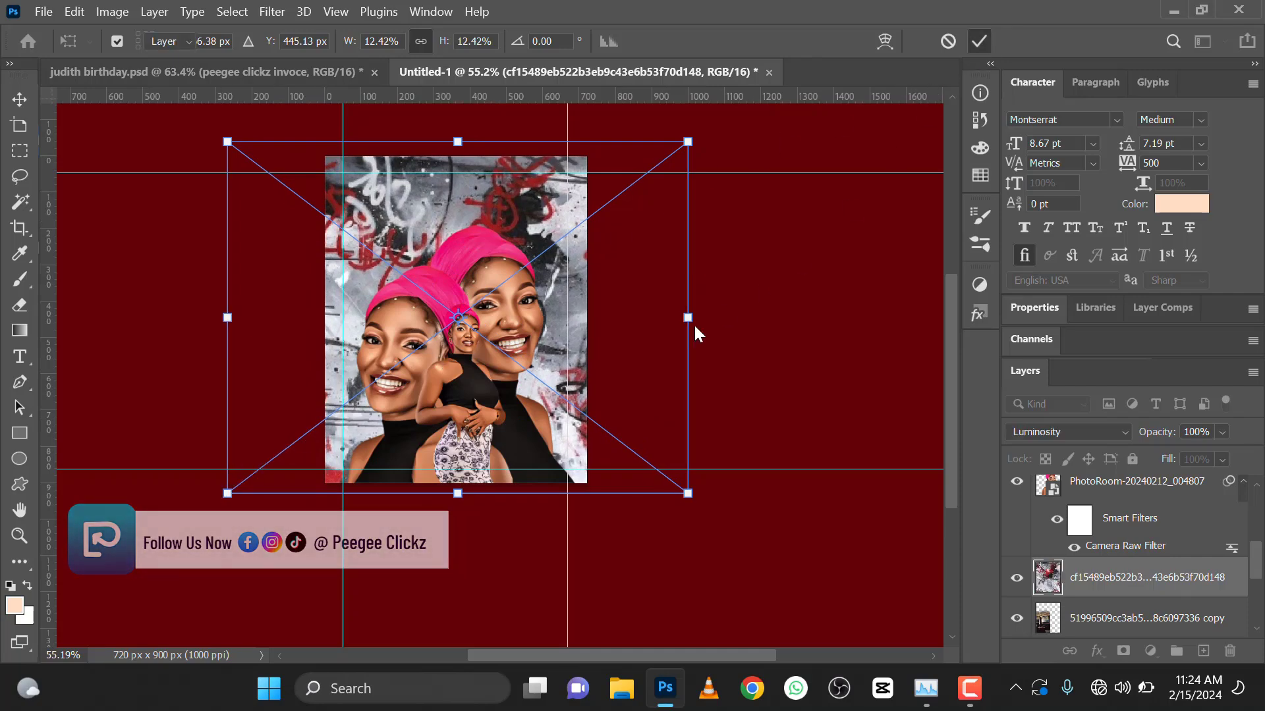
# - Set the graffiti layer's blend mode to Soft Light and its opacity to 27%
pyautogui.scroll(3, 468, 347)
pyautogui.scroll(-3, 469, 347)
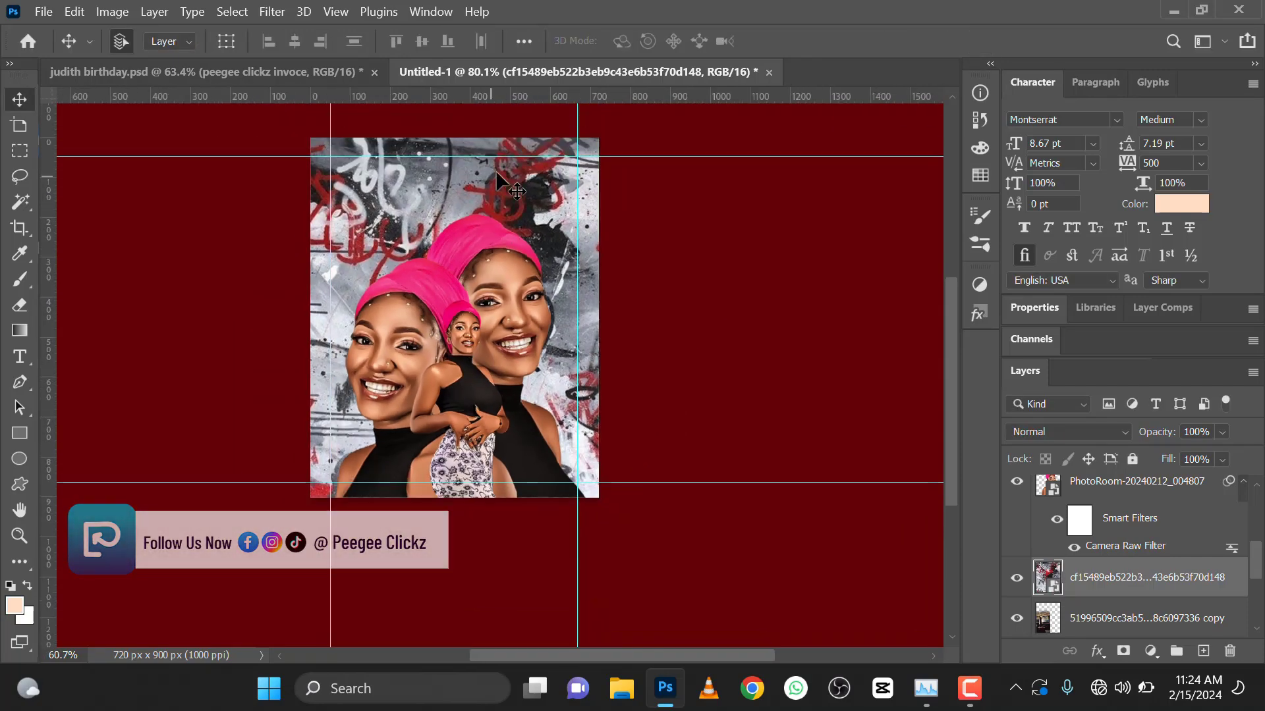
pyautogui.scroll(2, 778, 340)
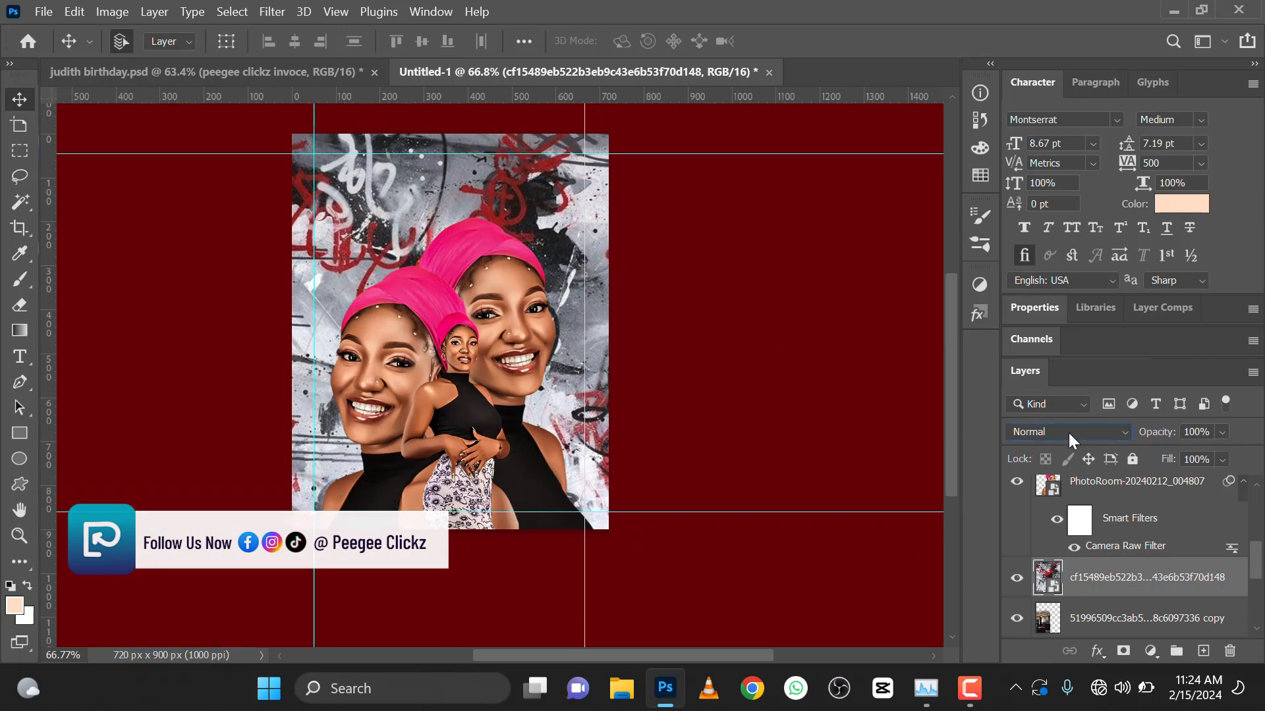
pyautogui.click(1068, 433)
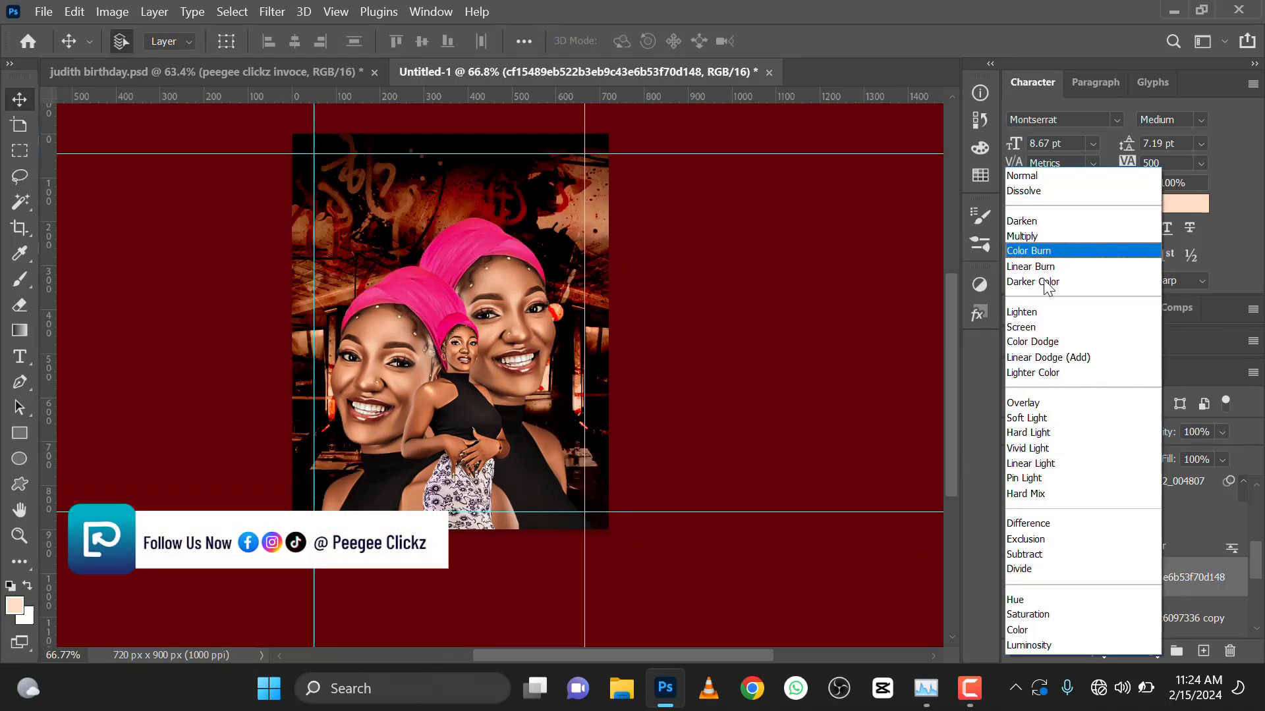
pyautogui.click(1046, 417)
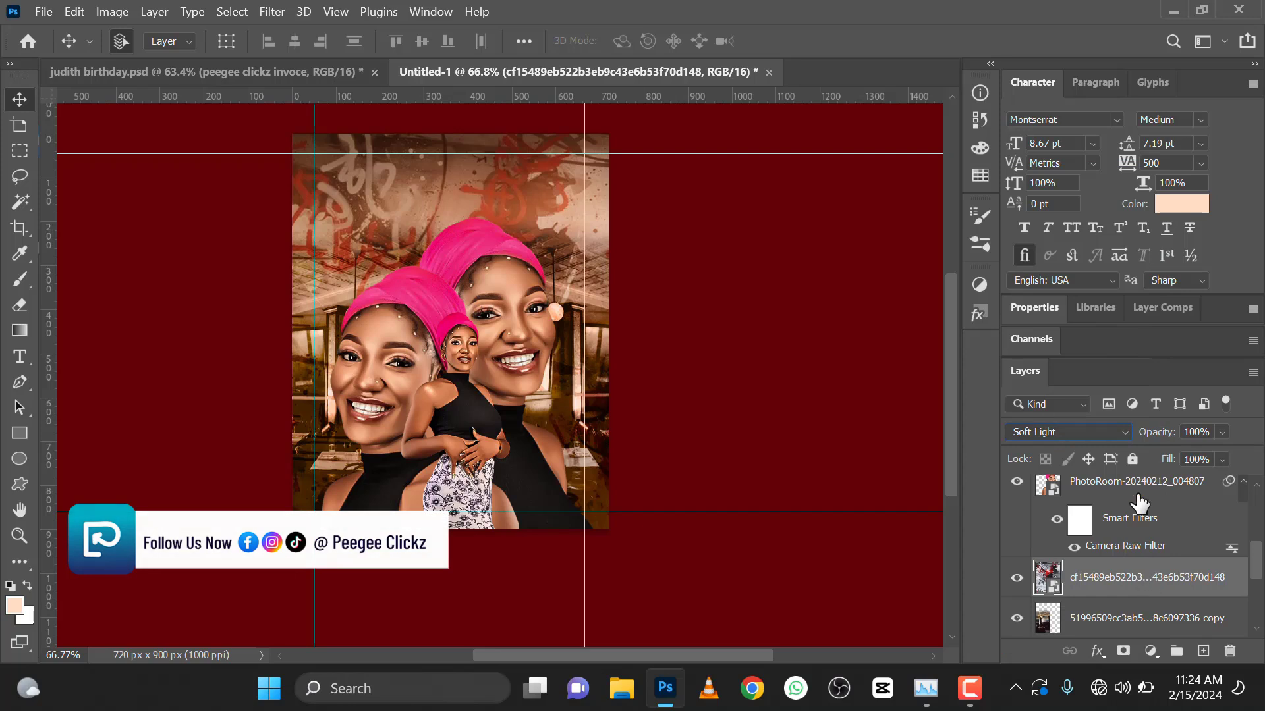
pyautogui.click(1221, 432)
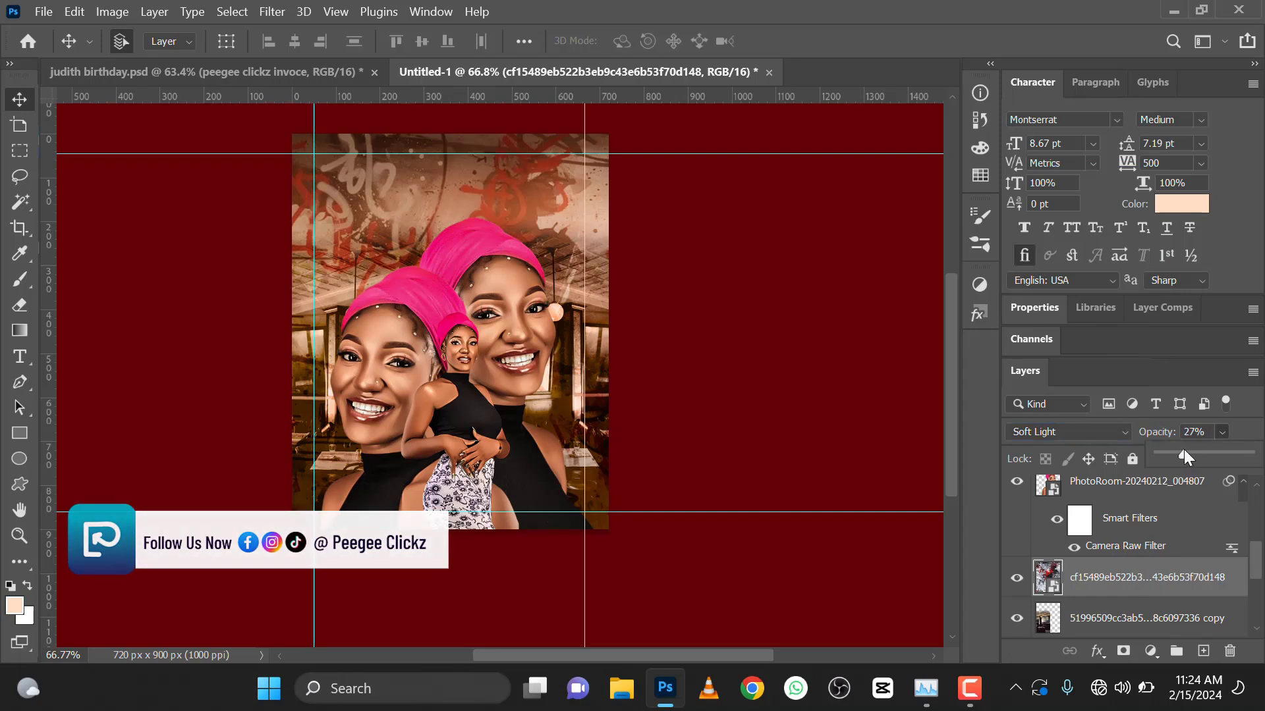
pyautogui.click(1184, 451)
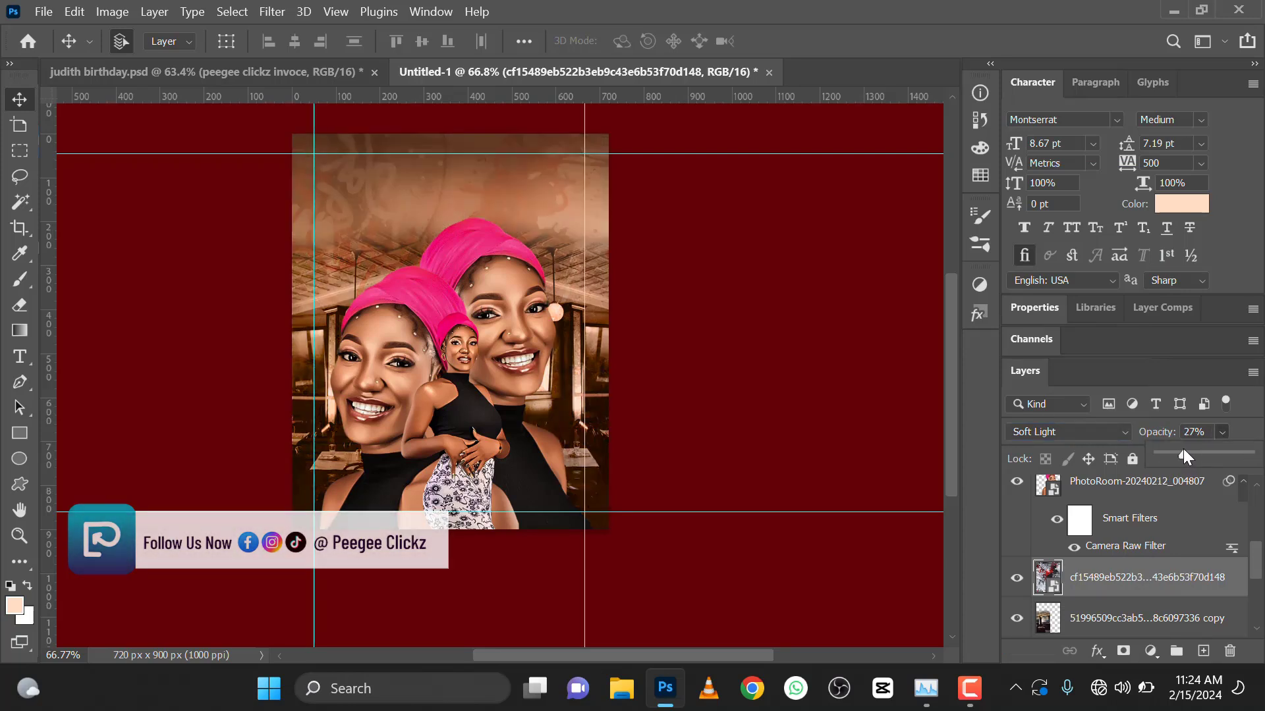
pyautogui.click(764, 393)
# - Compare the flyer's background and the area behind the portraits with the finished reference design
pyautogui.scroll(-3, 430, 356)
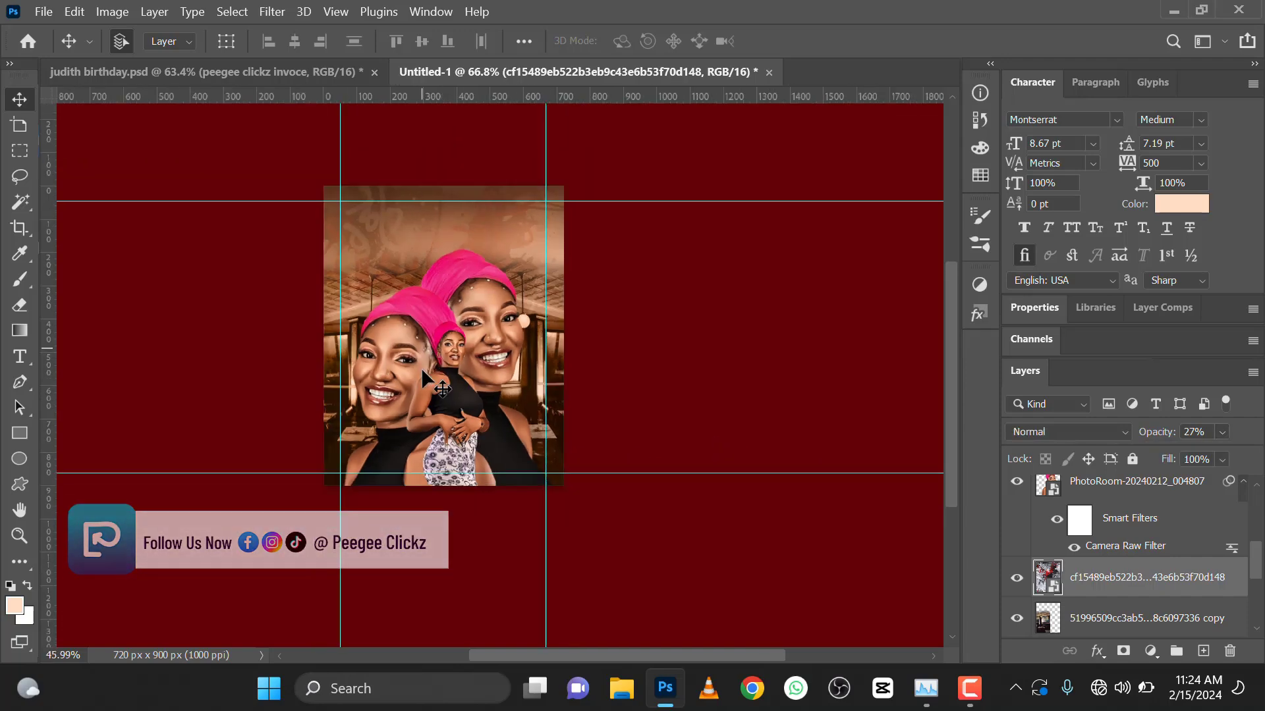
pyautogui.scroll(5, 423, 366)
pyautogui.click(206, 71)
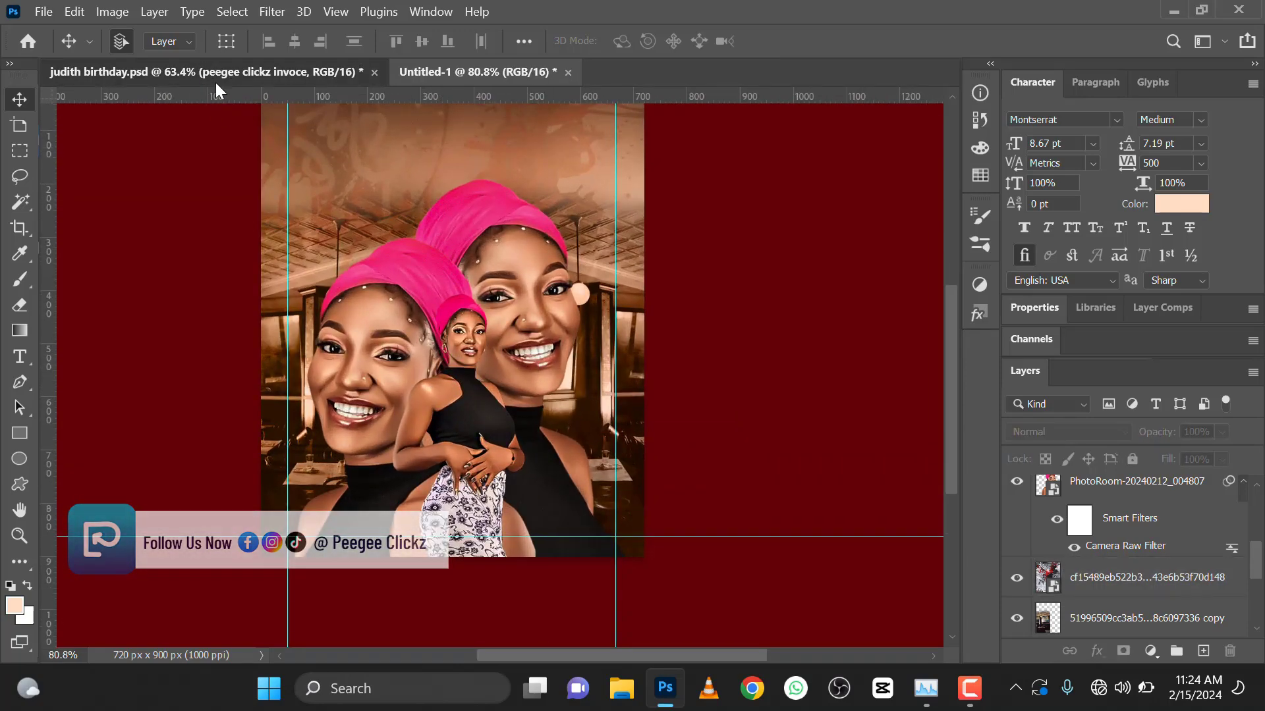
pyautogui.scroll(1, 541, 393)
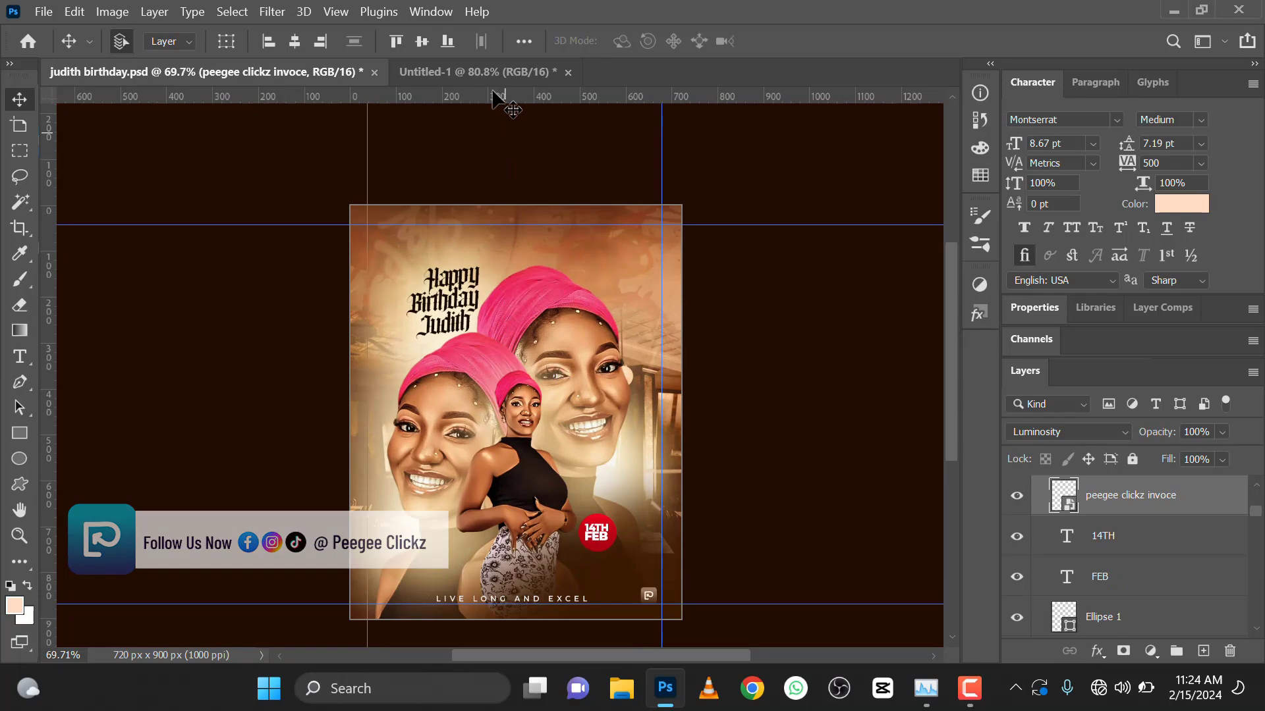
pyautogui.click(488, 69)
pyautogui.scroll(-3, 464, 382)
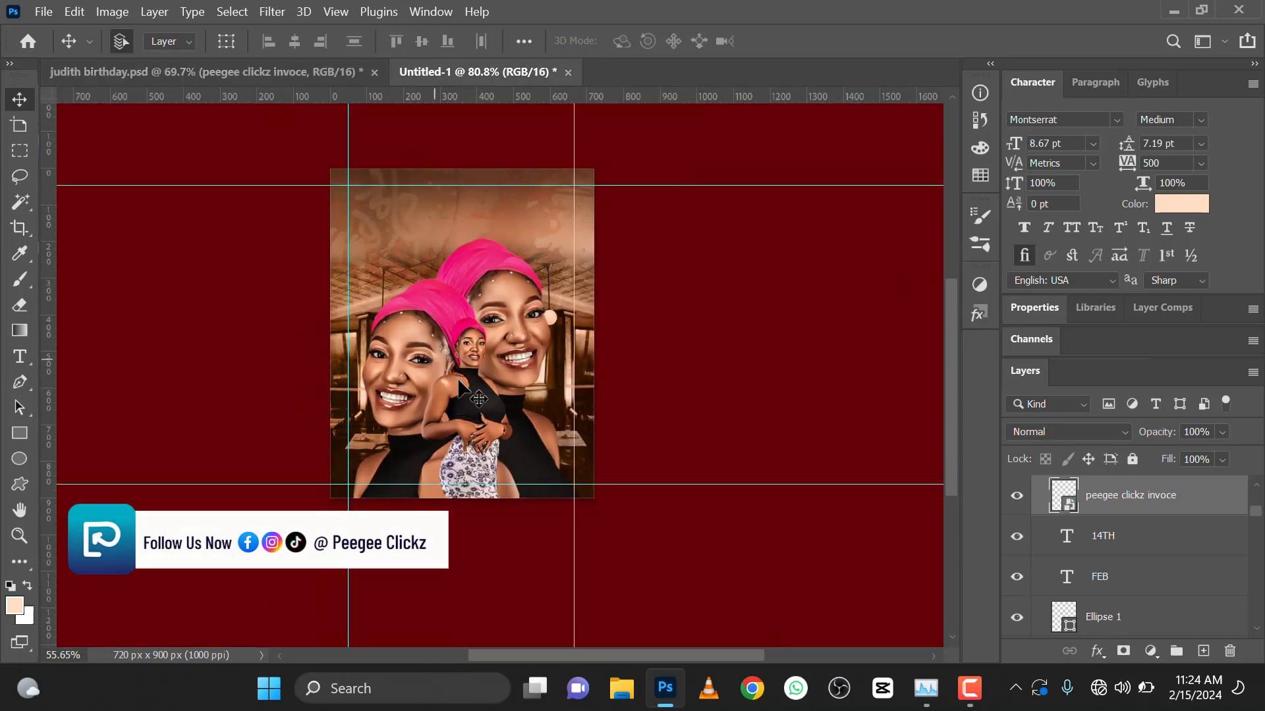
pyautogui.scroll(3, 457, 377)
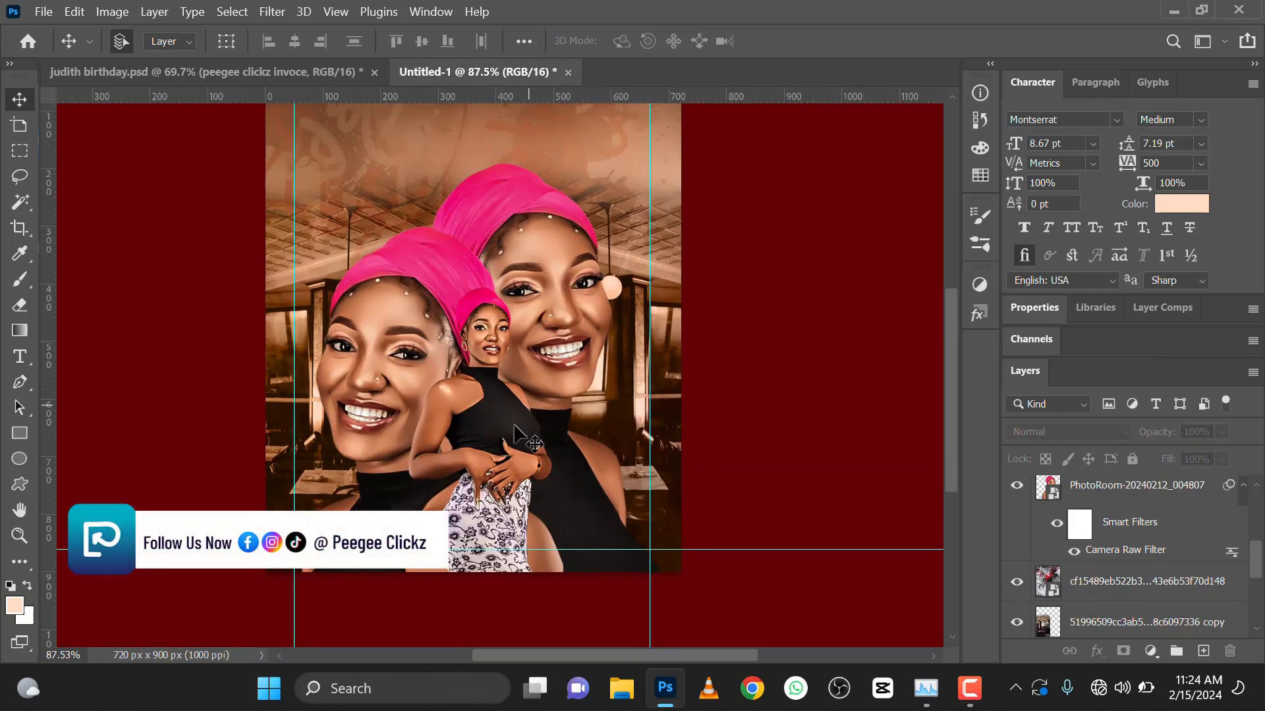
# - Add a new empty layer directly above the graffiti layer and ready the Brush tool with foreground colour ffdcc5
pyautogui.click(554, 444)
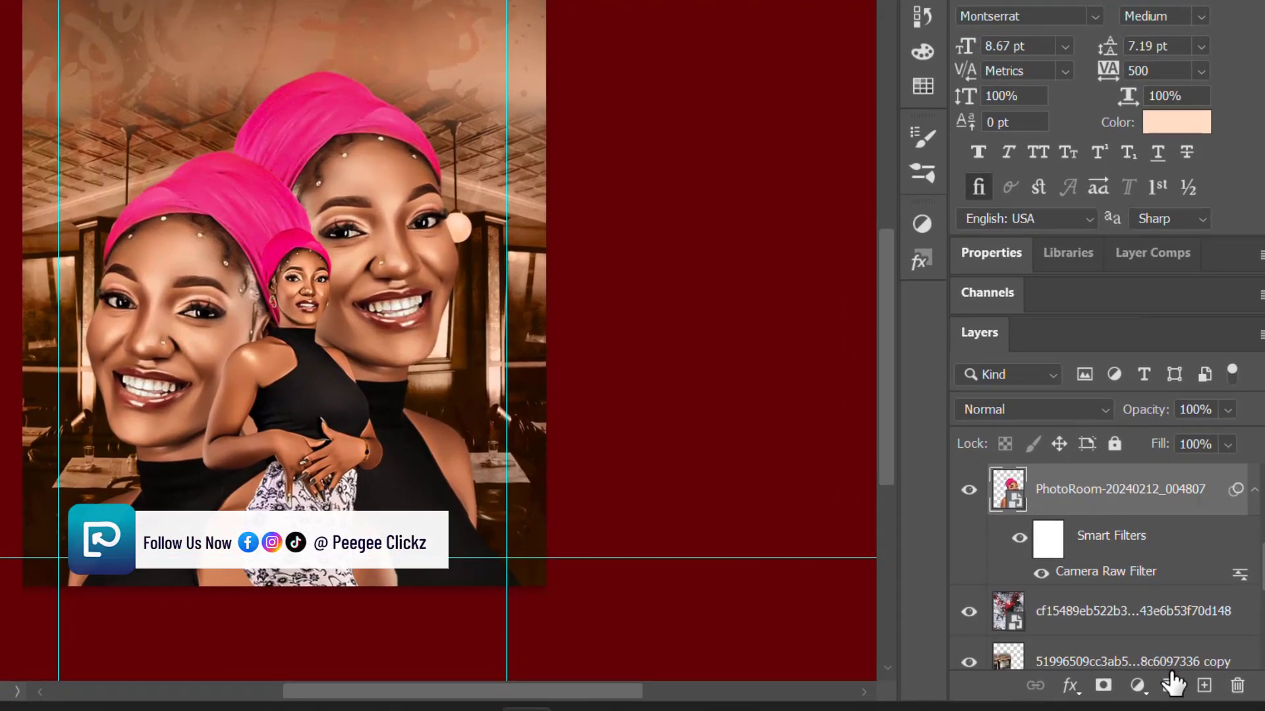
pyautogui.click(1121, 619)
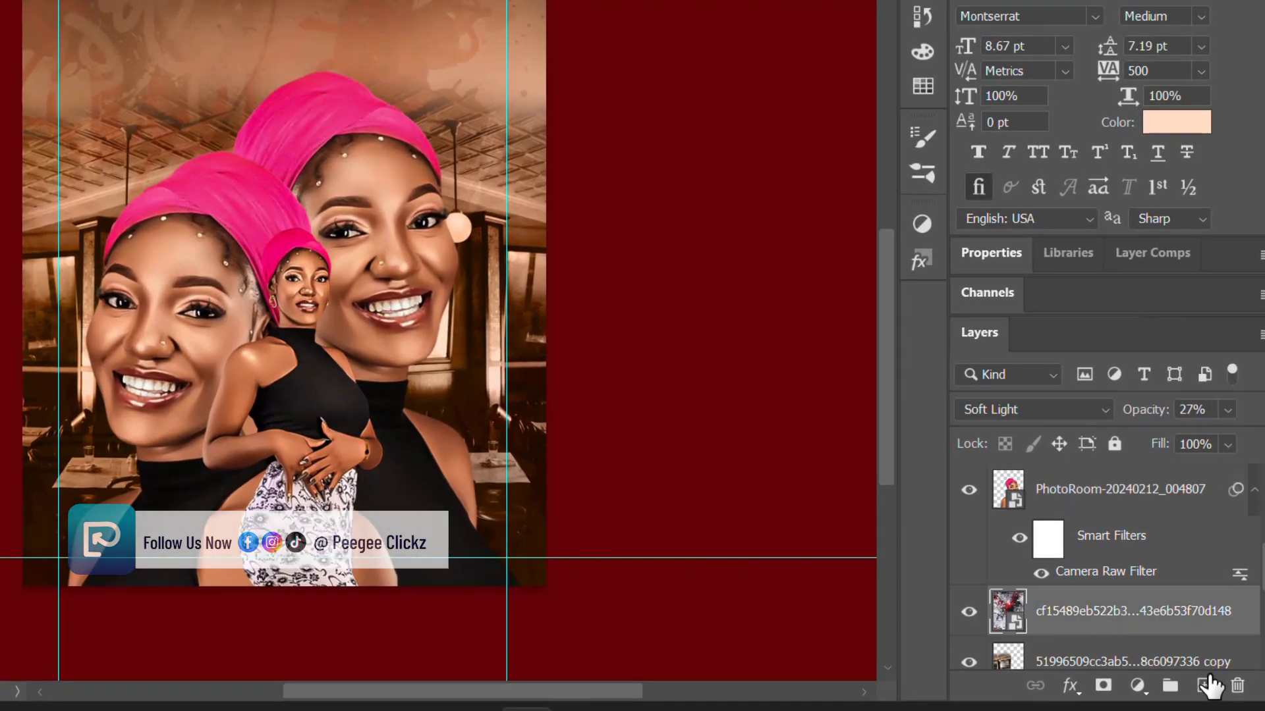
pyautogui.click(1204, 685)
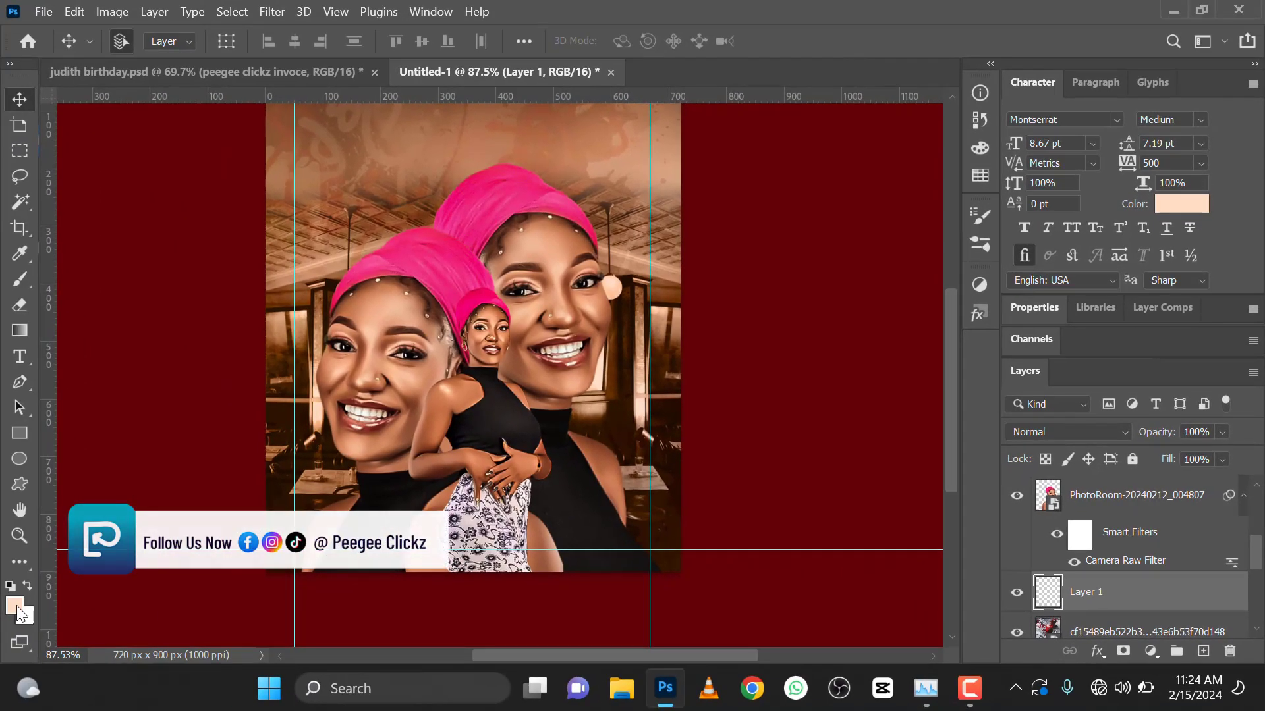
pyautogui.click(15, 606)
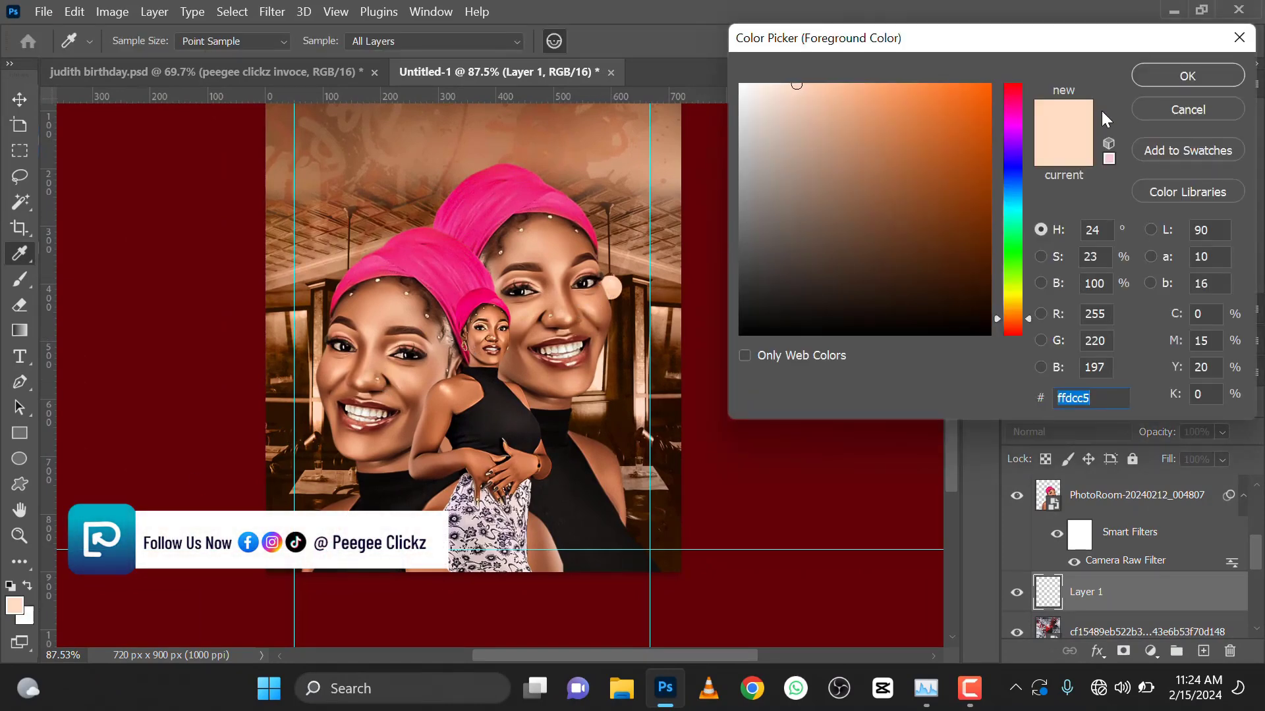
pyautogui.click(1140, 82)
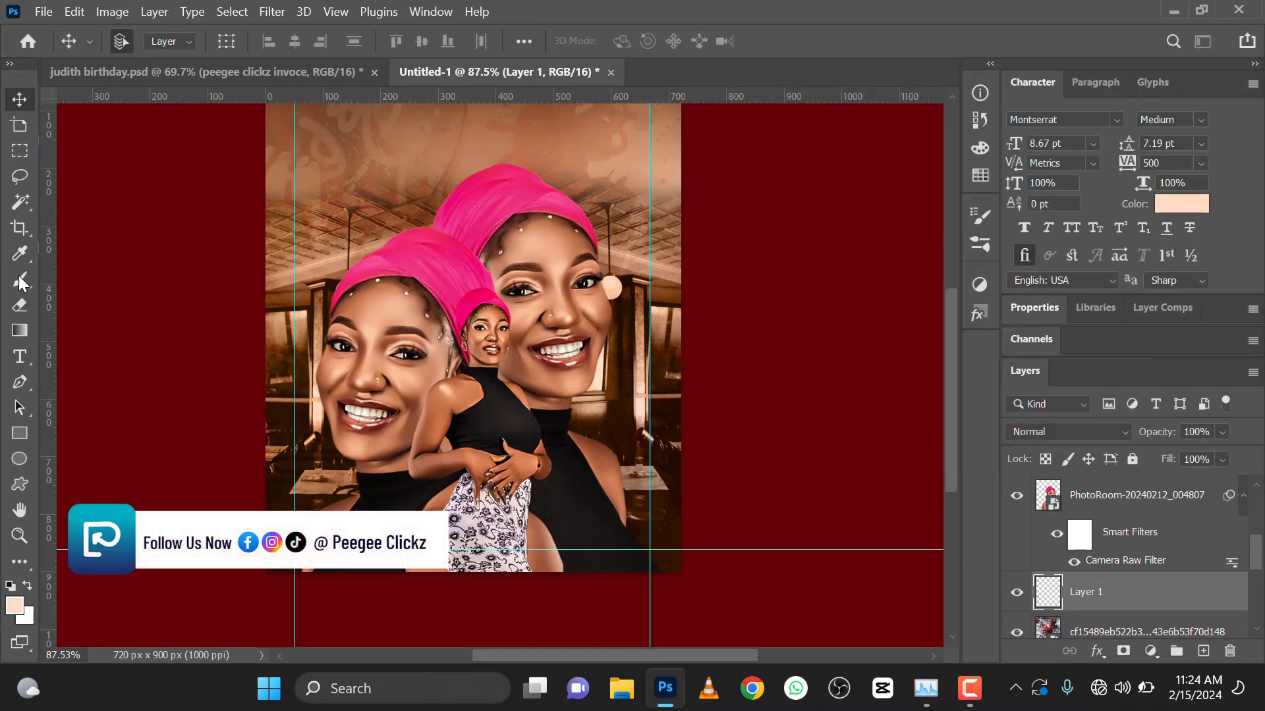
pyautogui.click(20, 279)
# - Try to paint a peach glow on the new layer with an 1811 px brush, and undo the stroke
pyautogui.click(144, 39)
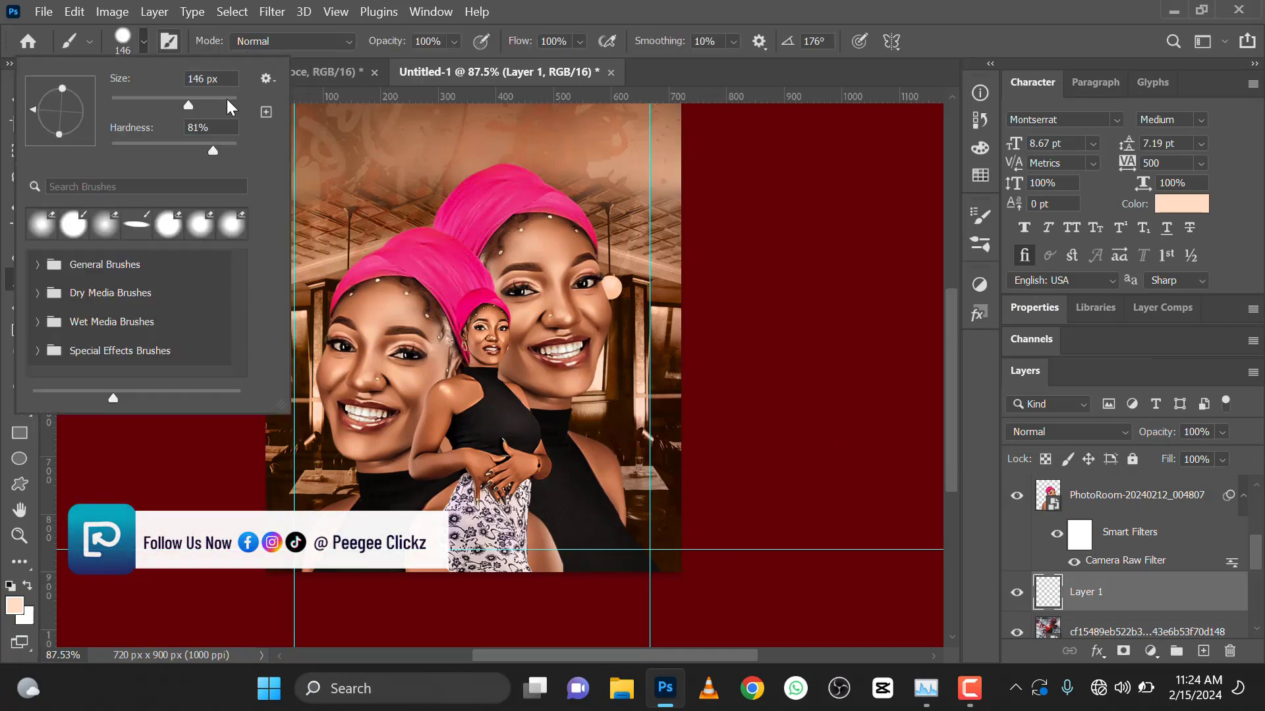
pyautogui.click(218, 102)
pyautogui.click(228, 98)
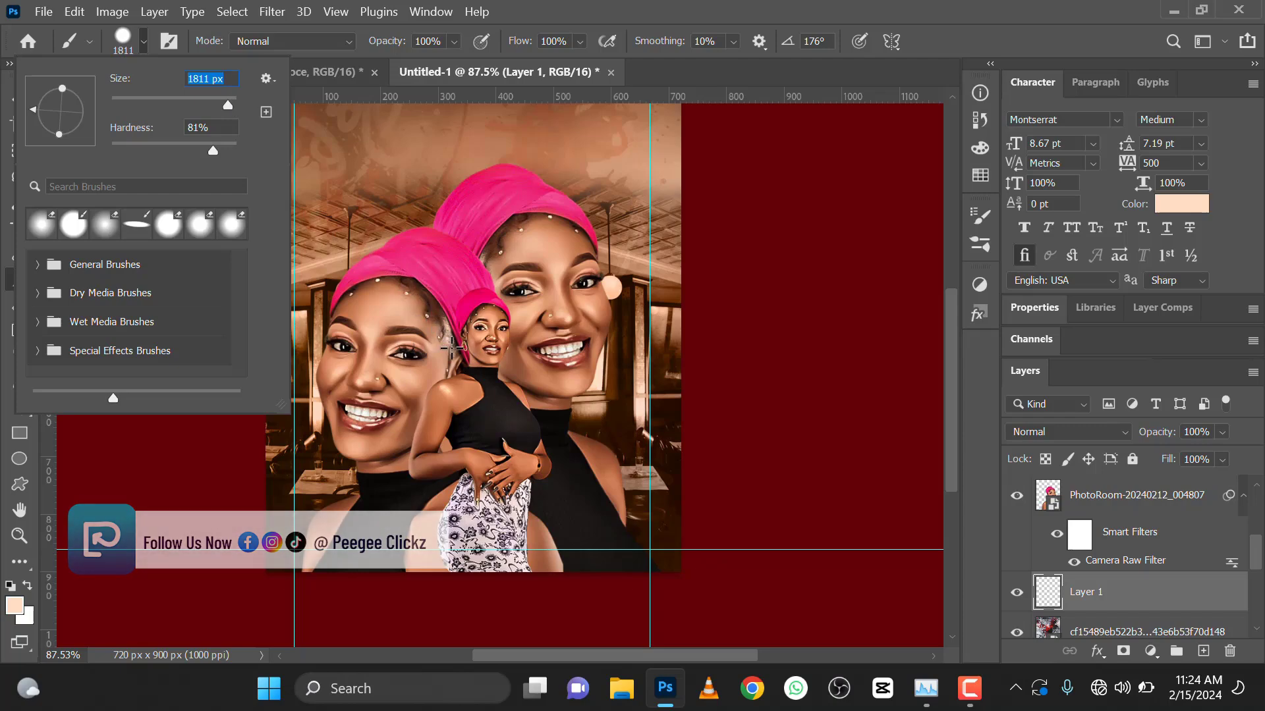
pyautogui.click(486, 382)
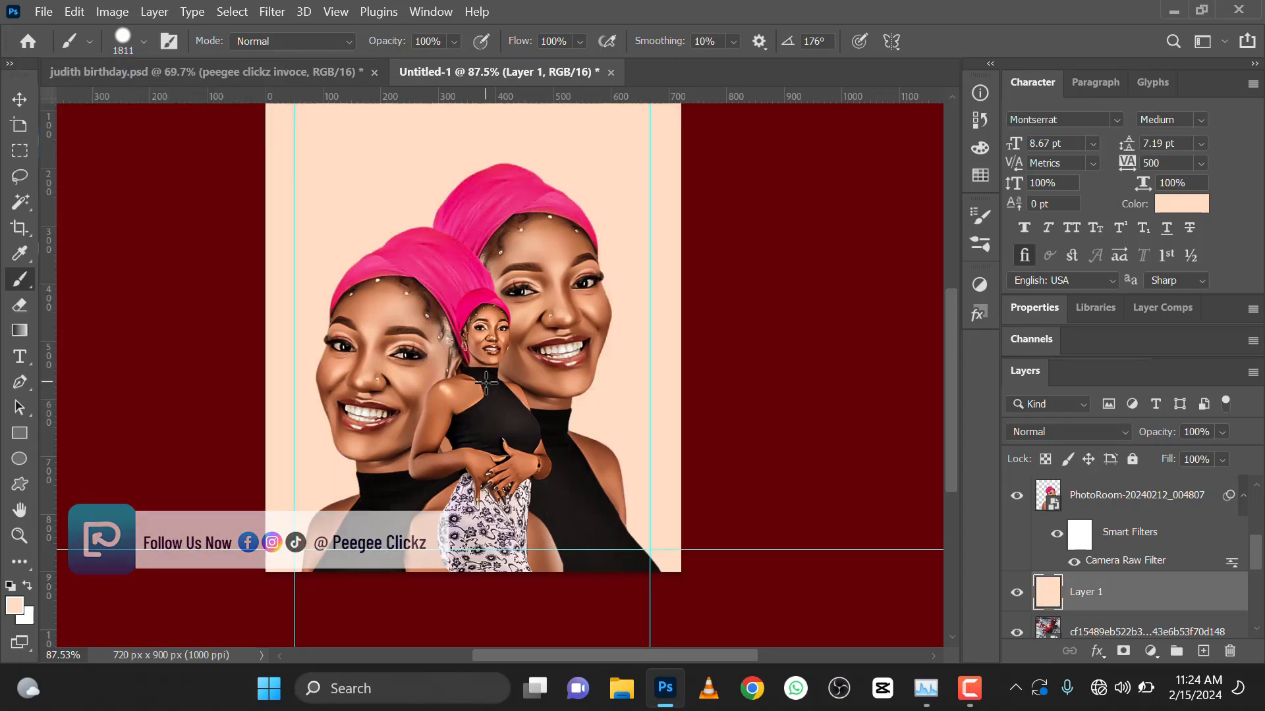
pyautogui.hotkey('ctrl', 'z')
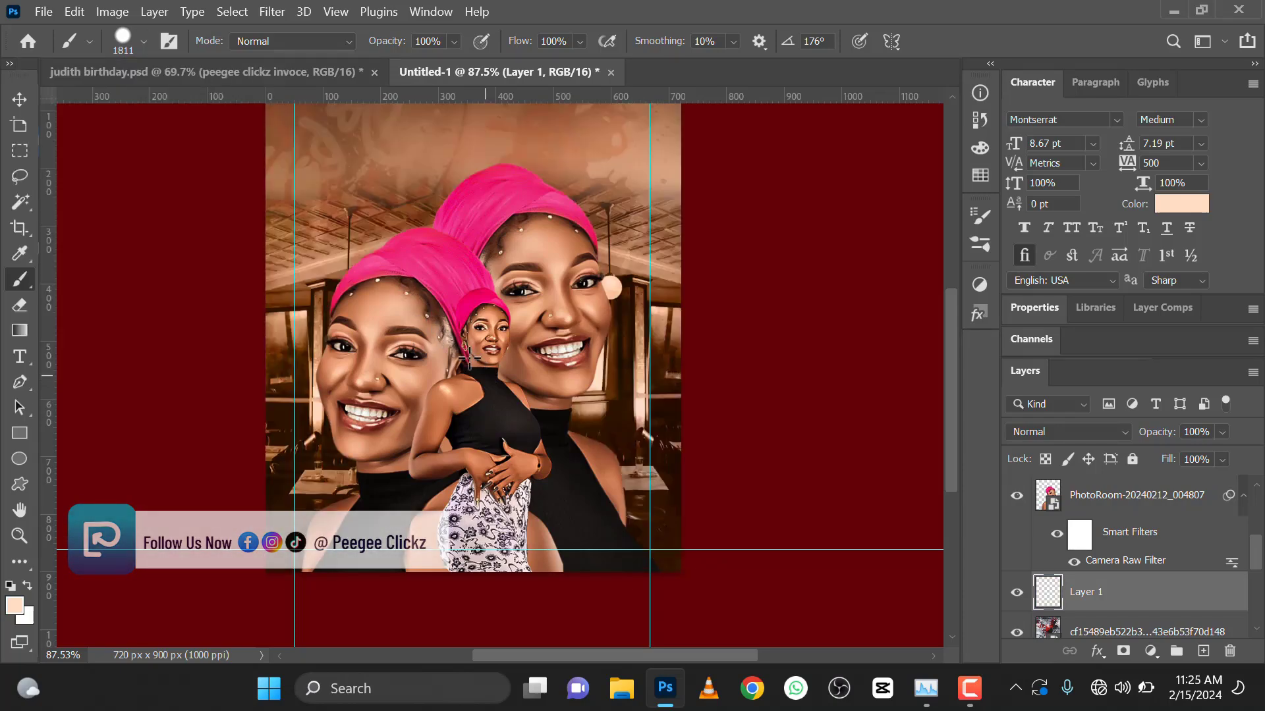
# - Set the brush size to 196 px and paint a peach area behind the rear portrait, from its headwrap down past the shoulder
pyautogui.click(143, 41)
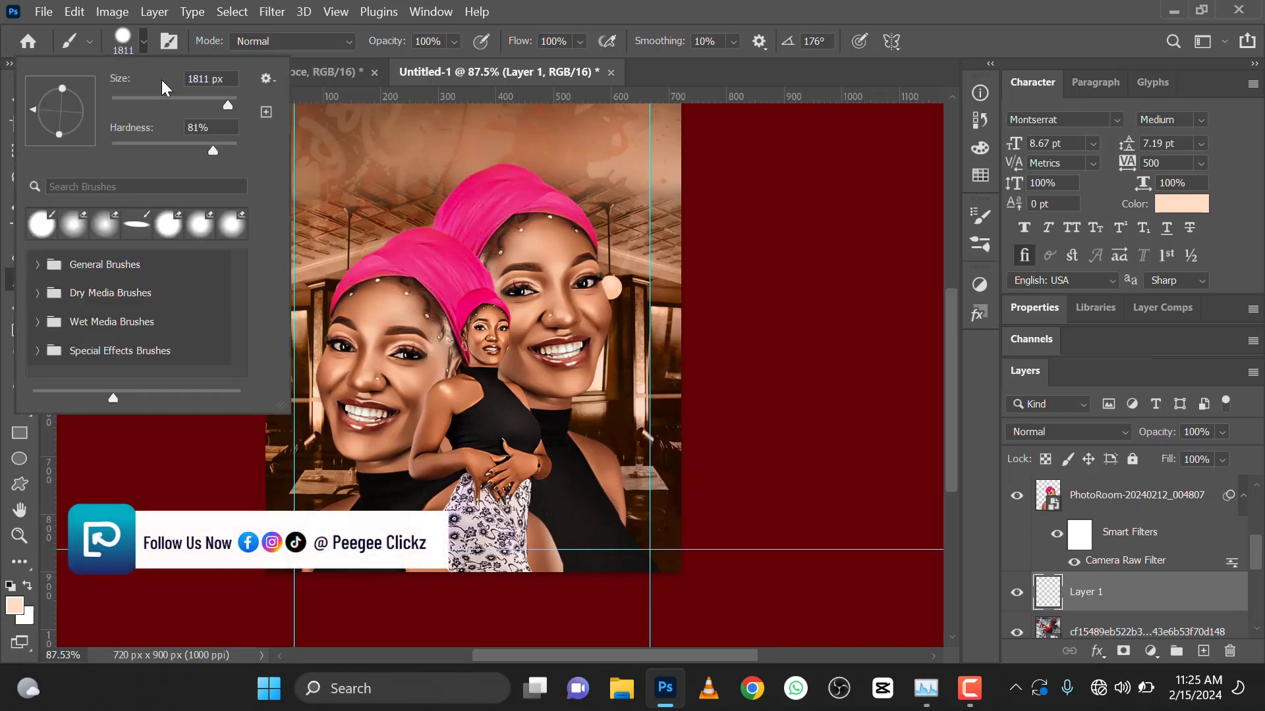
pyautogui.click(204, 98)
pyautogui.click(493, 371)
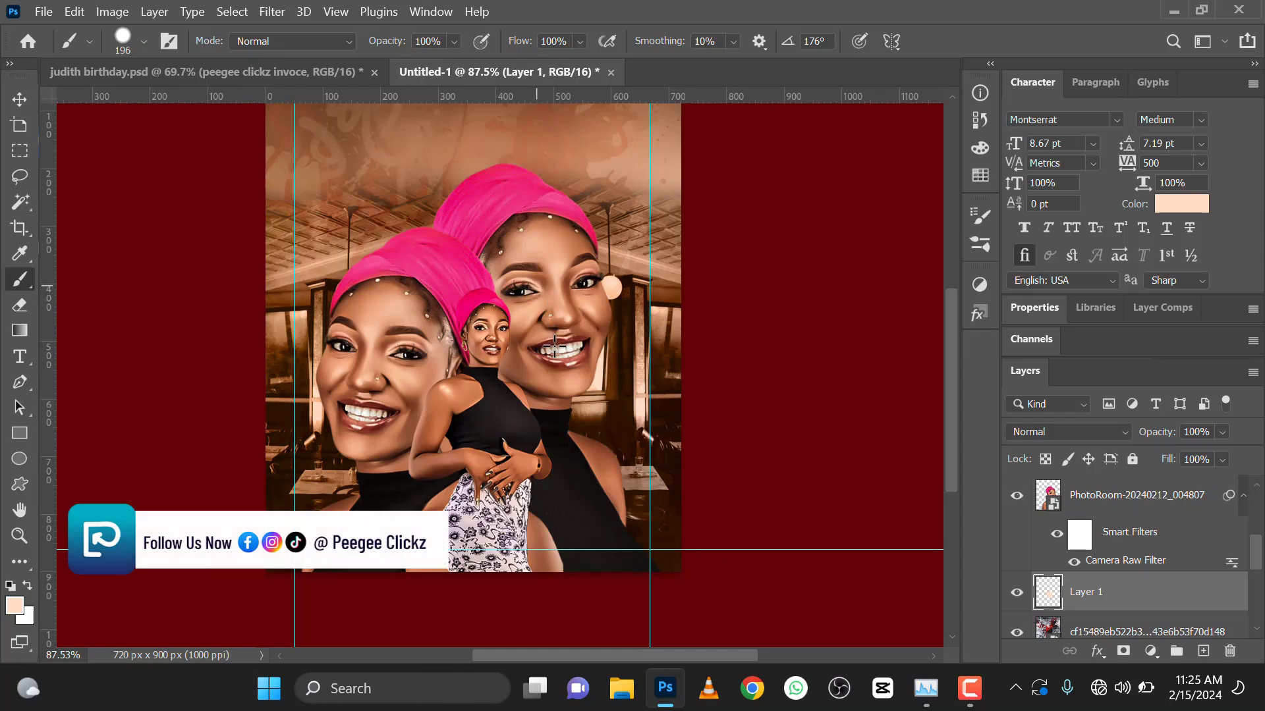
pyautogui.moveTo(555, 337)
pyautogui.mouseDown()
pyautogui.moveTo(554, 421)
pyautogui.moveTo(519, 436)
pyautogui.mouseUp()
pyautogui.moveTo(529, 315)
pyautogui.mouseDown()
pyautogui.moveTo(562, 340)
pyautogui.moveTo(594, 436)
pyautogui.moveTo(592, 464)
pyautogui.moveTo(539, 479)
pyautogui.mouseUp()
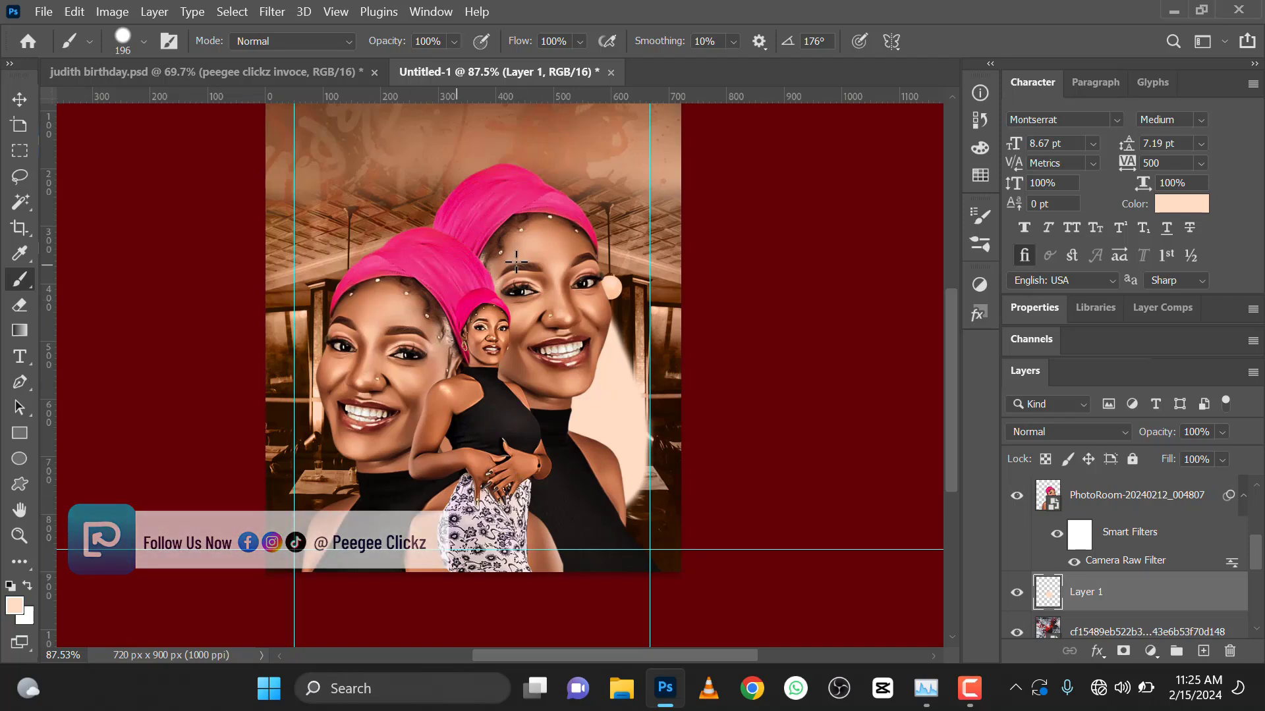
pyautogui.moveTo(540, 235)
pyautogui.mouseDown()
pyautogui.moveTo(560, 245)
pyautogui.moveTo(556, 292)
pyautogui.mouseUp()
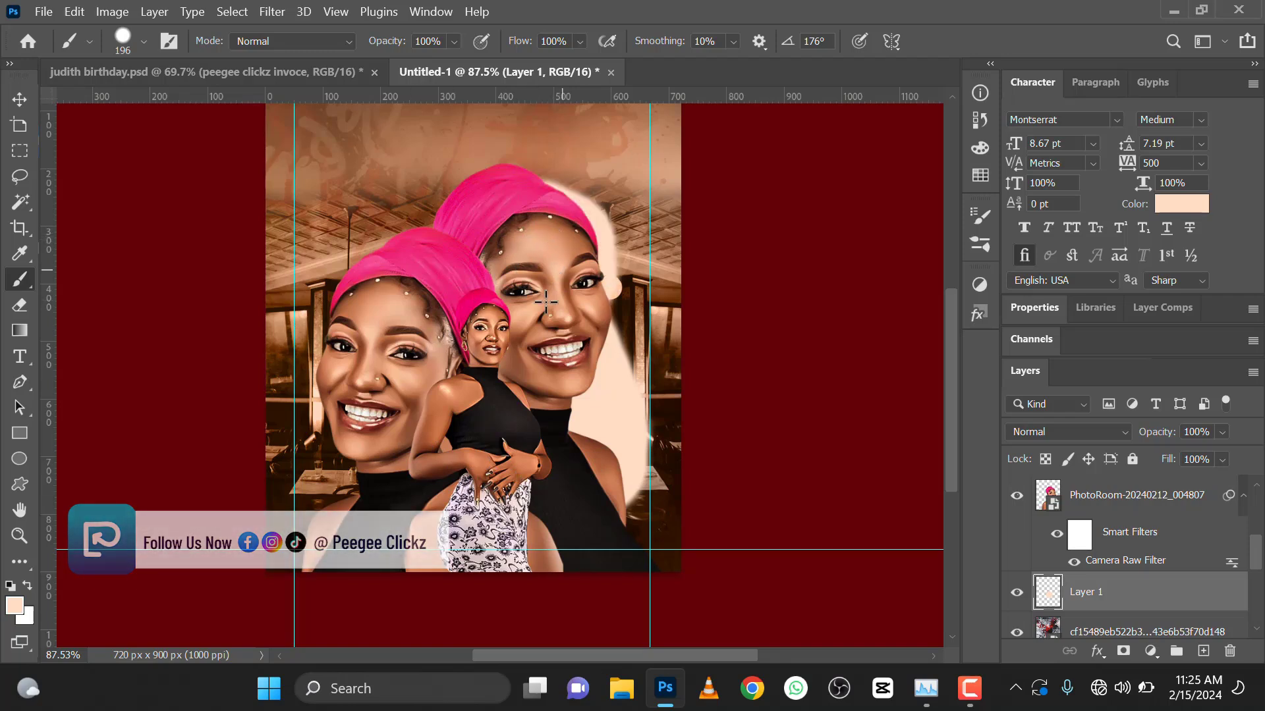
# - Soften the painted peach area behind the rear portrait with a Gaussian Blur of 64.0 pixels radius
pyautogui.click(19, 97)
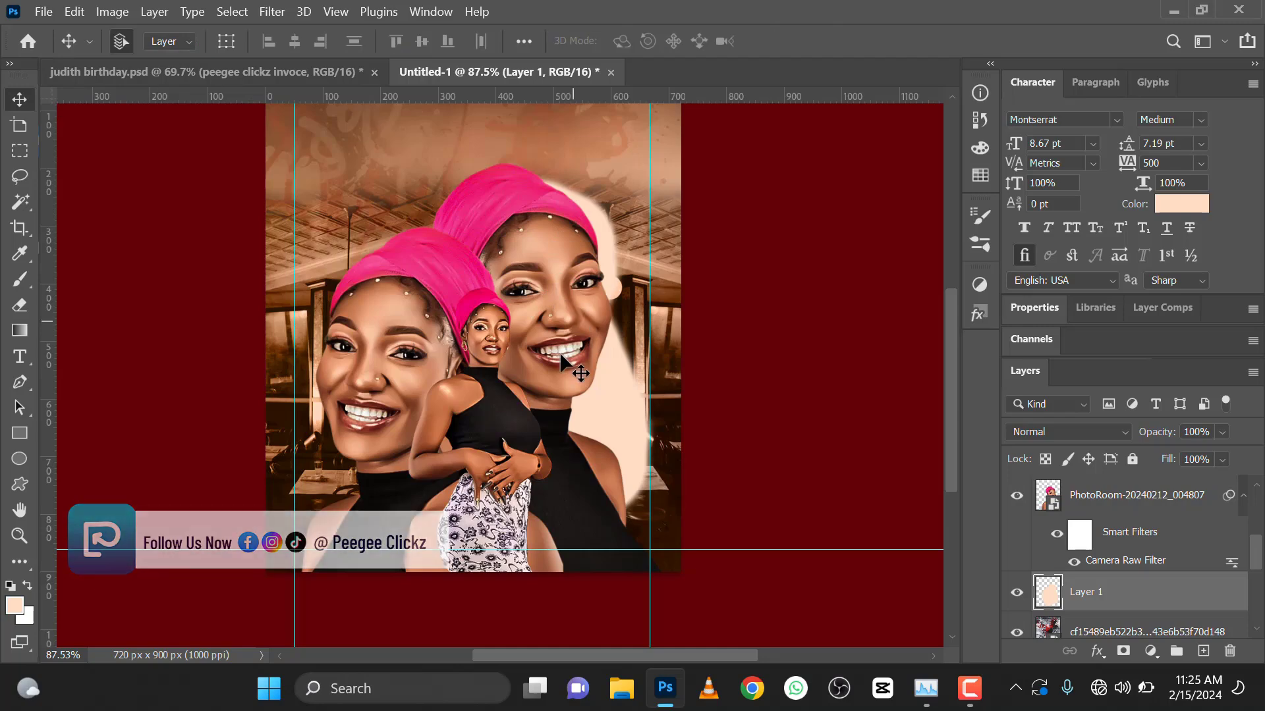
pyautogui.scroll(-2, 559, 306)
pyautogui.click(274, 12)
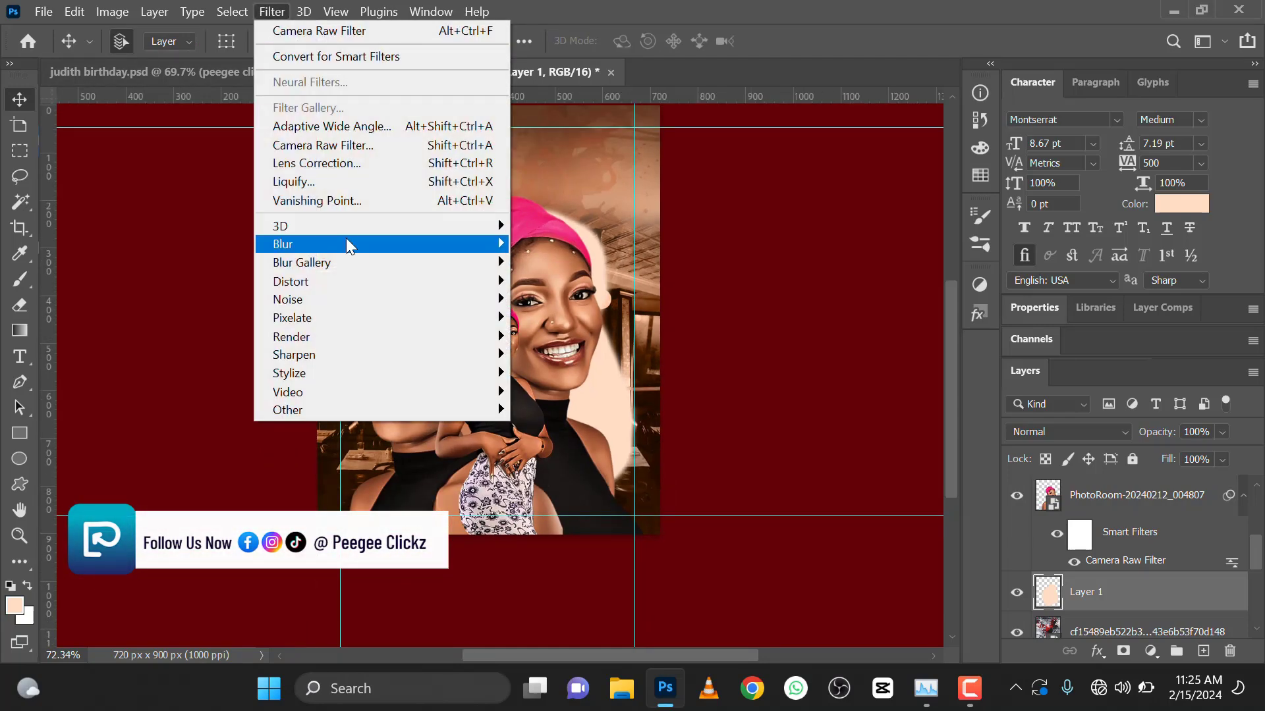
pyautogui.moveTo(347, 244)
pyautogui.click(583, 321)
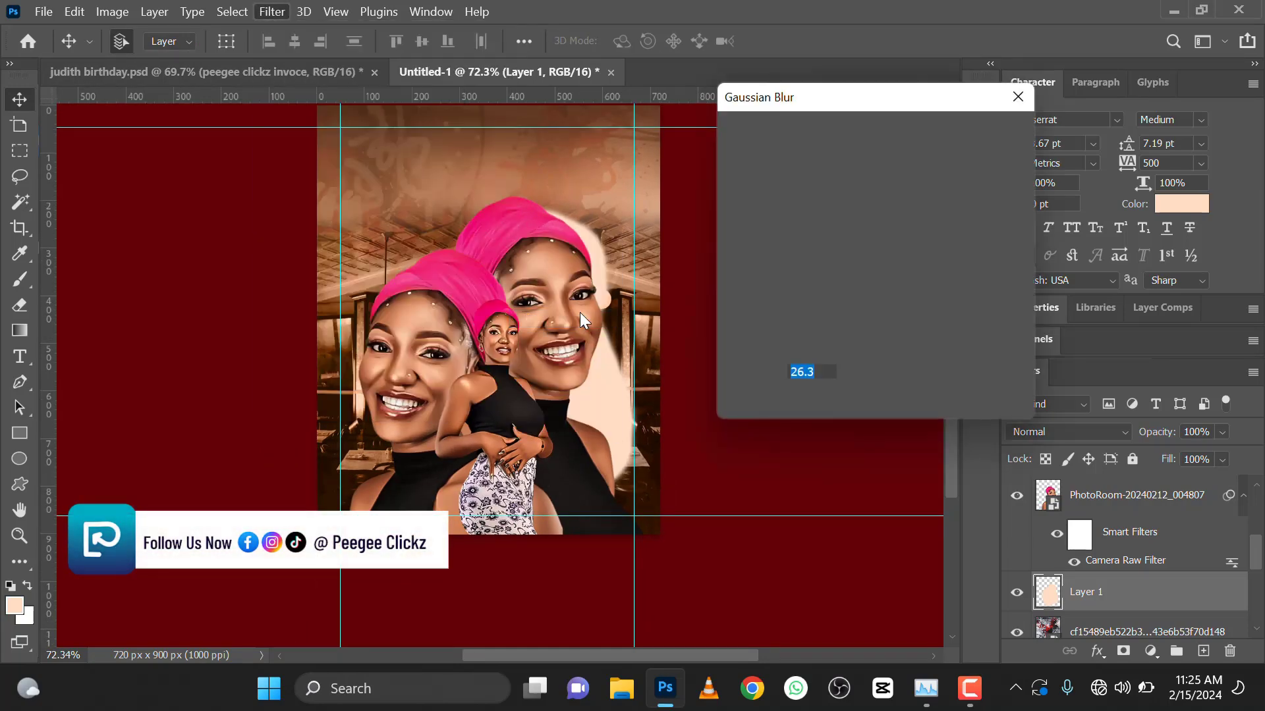
pyautogui.click(836, 398)
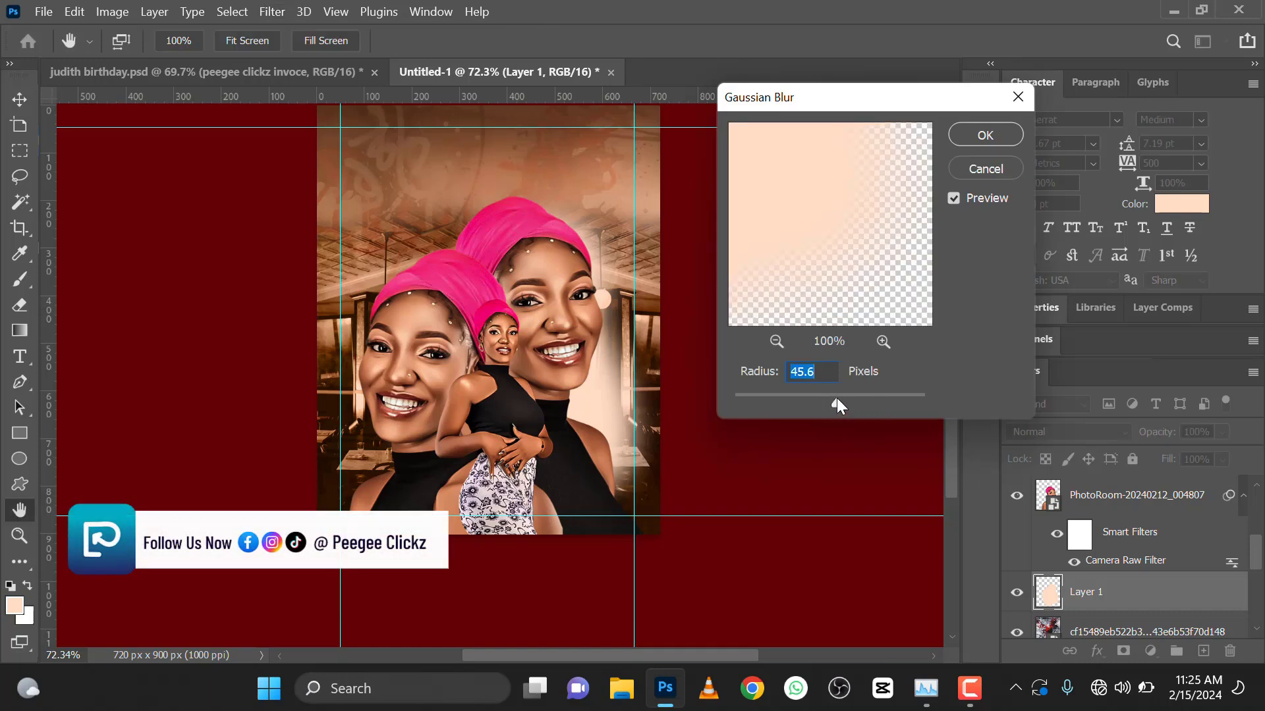
pyautogui.click(844, 398)
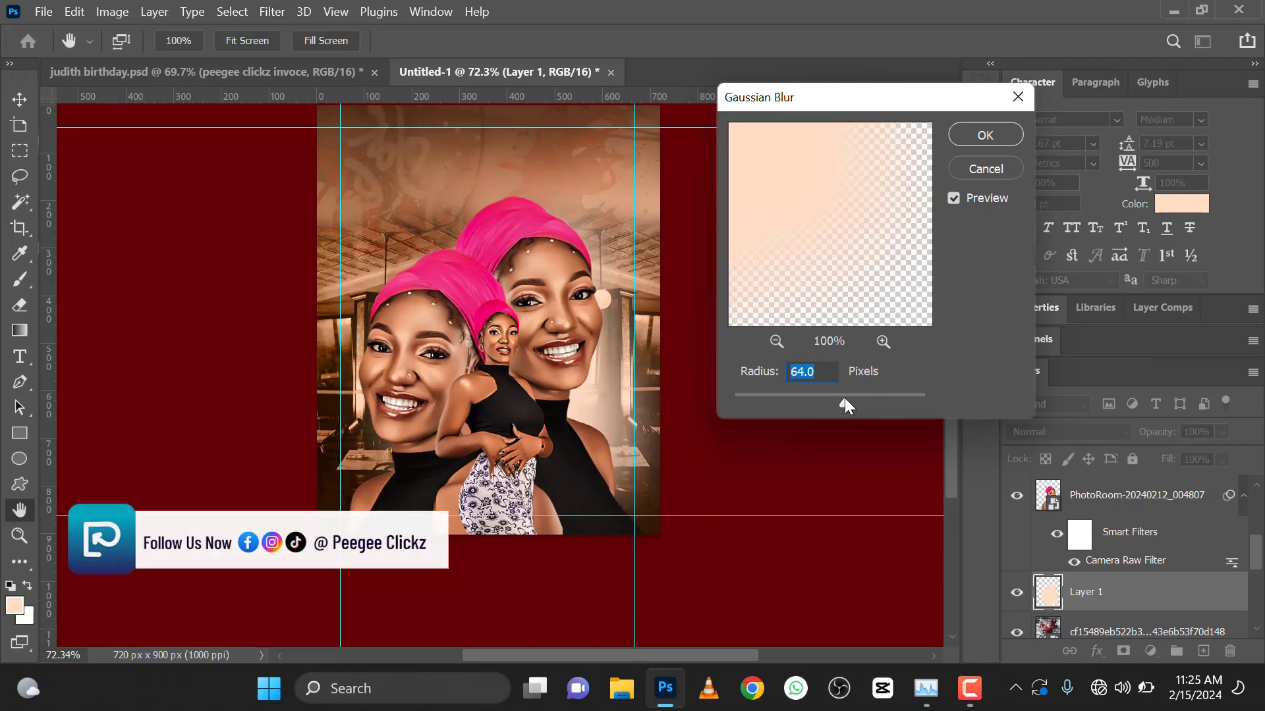
pyautogui.click(991, 126)
pyautogui.press('v')
pyautogui.keyDown('alt'); pyautogui.scroll(-3, 532, 394); pyautogui.keyUp('alt')
pyautogui.keyDown('alt'); pyautogui.scroll(3, 532, 394); pyautogui.keyUp('alt')
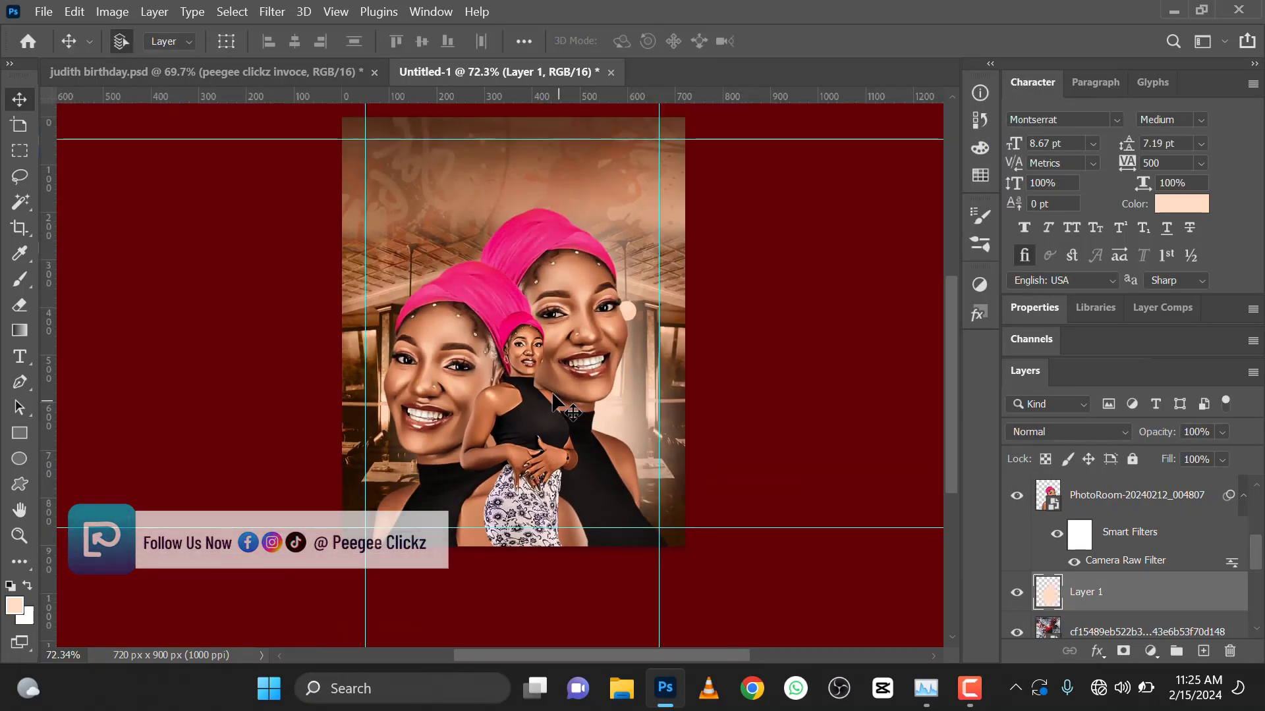
pyautogui.keyDown('alt'); pyautogui.scroll(-1, 594, 403); pyautogui.keyUp('alt')
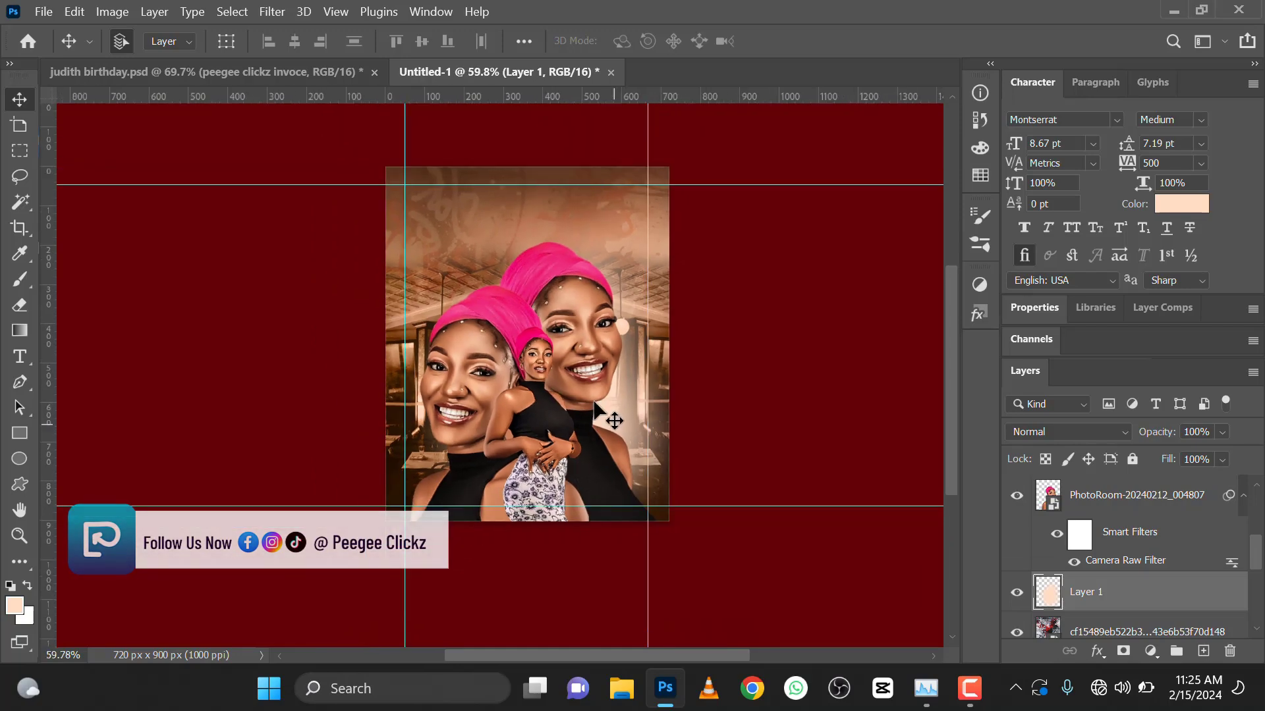
# - Set the blurred peach layer's blend mode to Screen and compare the glow with the finished reference design
pyautogui.click(1051, 430)
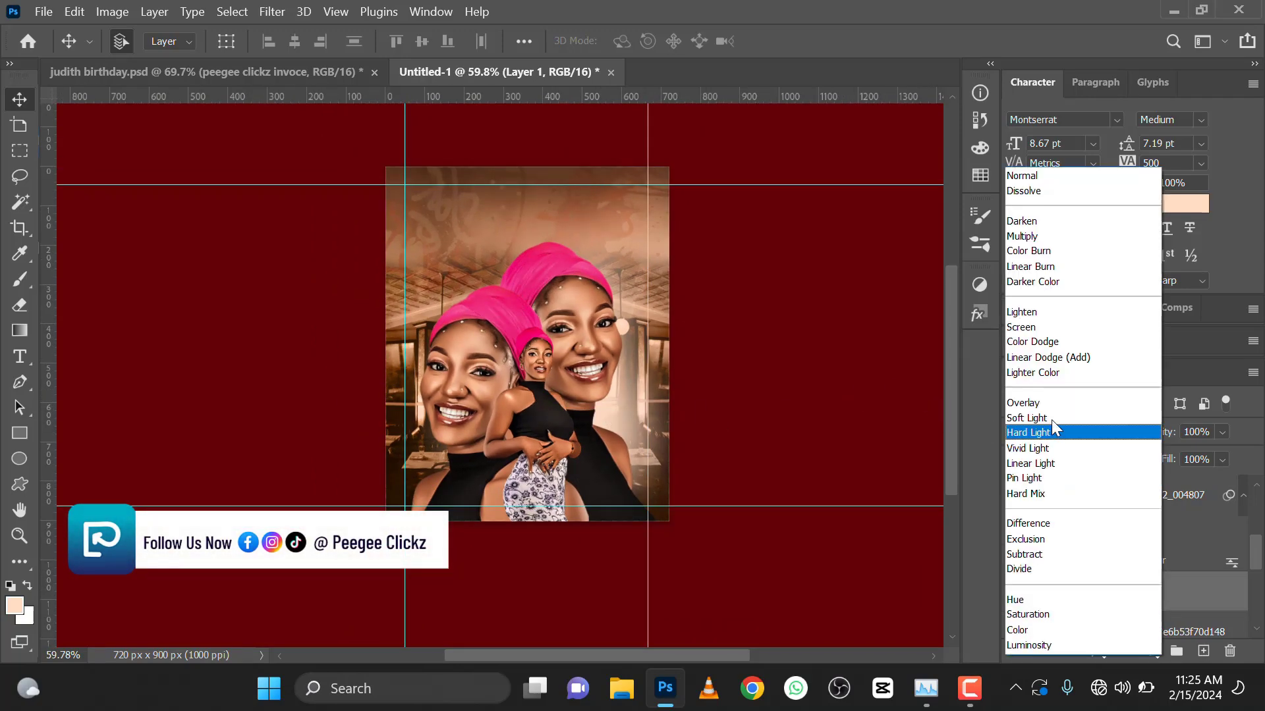
pyautogui.click(1030, 327)
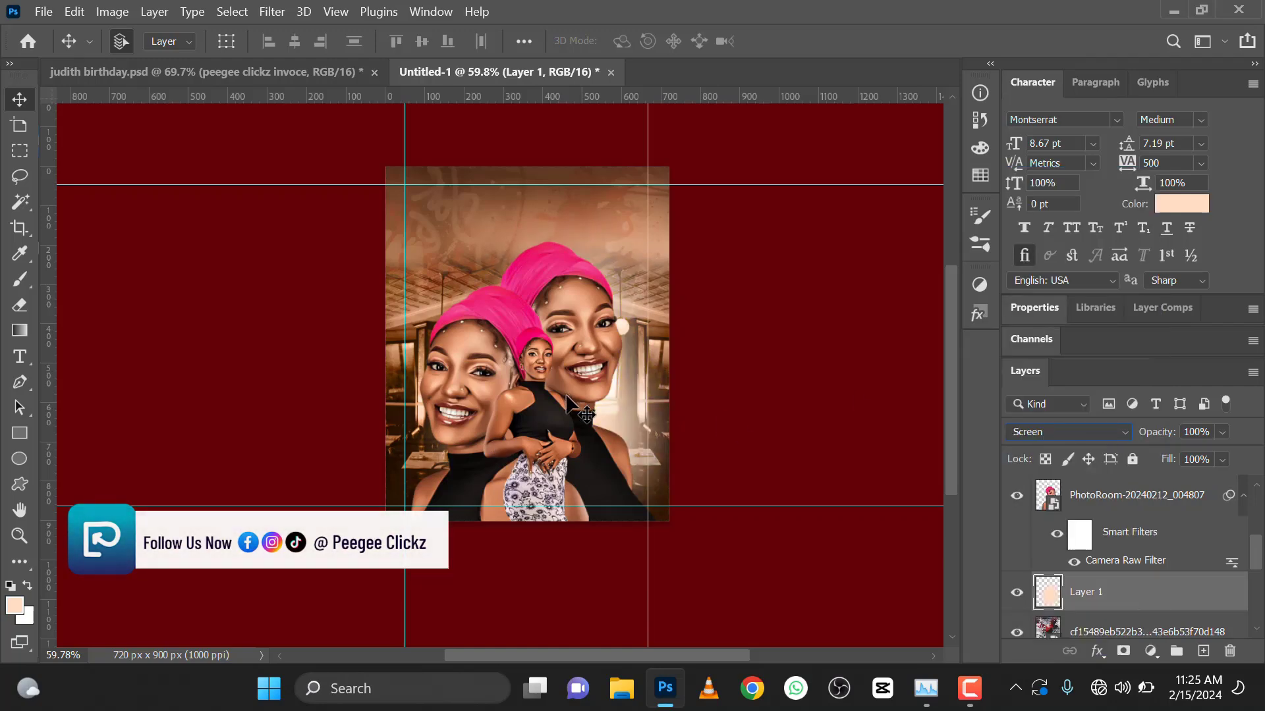
pyautogui.click(251, 76)
pyautogui.hotkey('shift', 'alt', 'y')
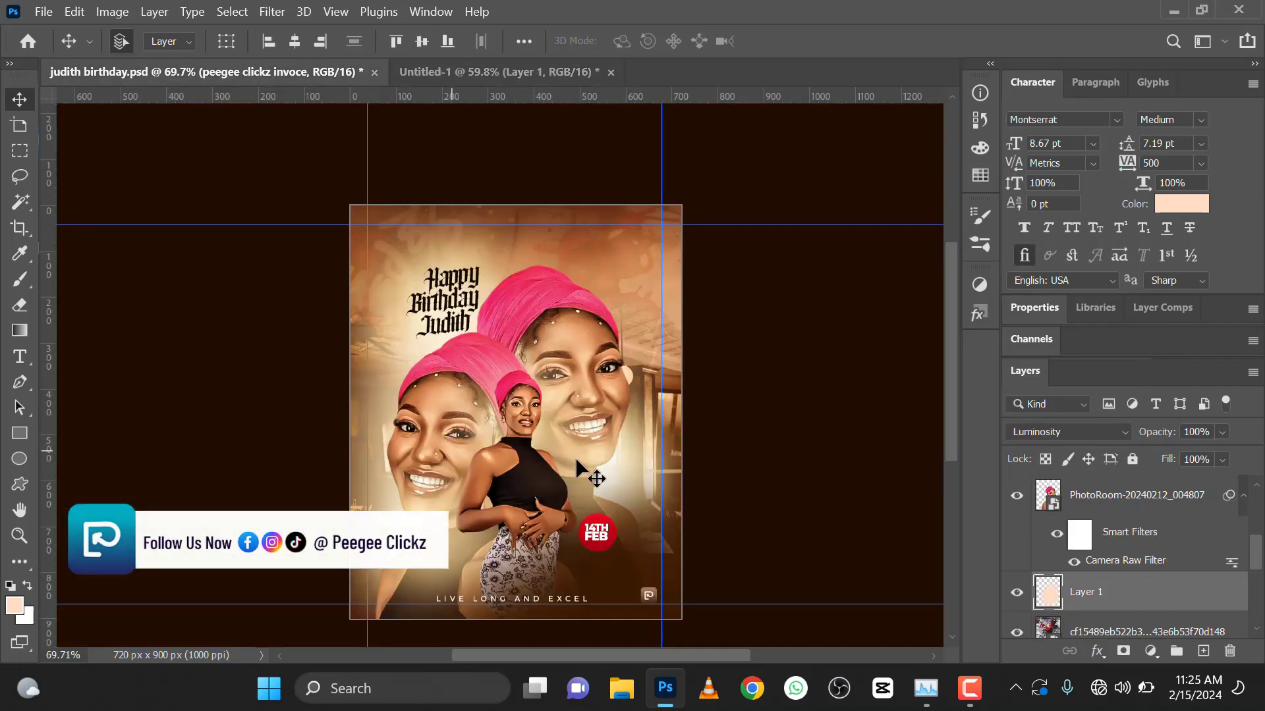
pyautogui.click(501, 71)
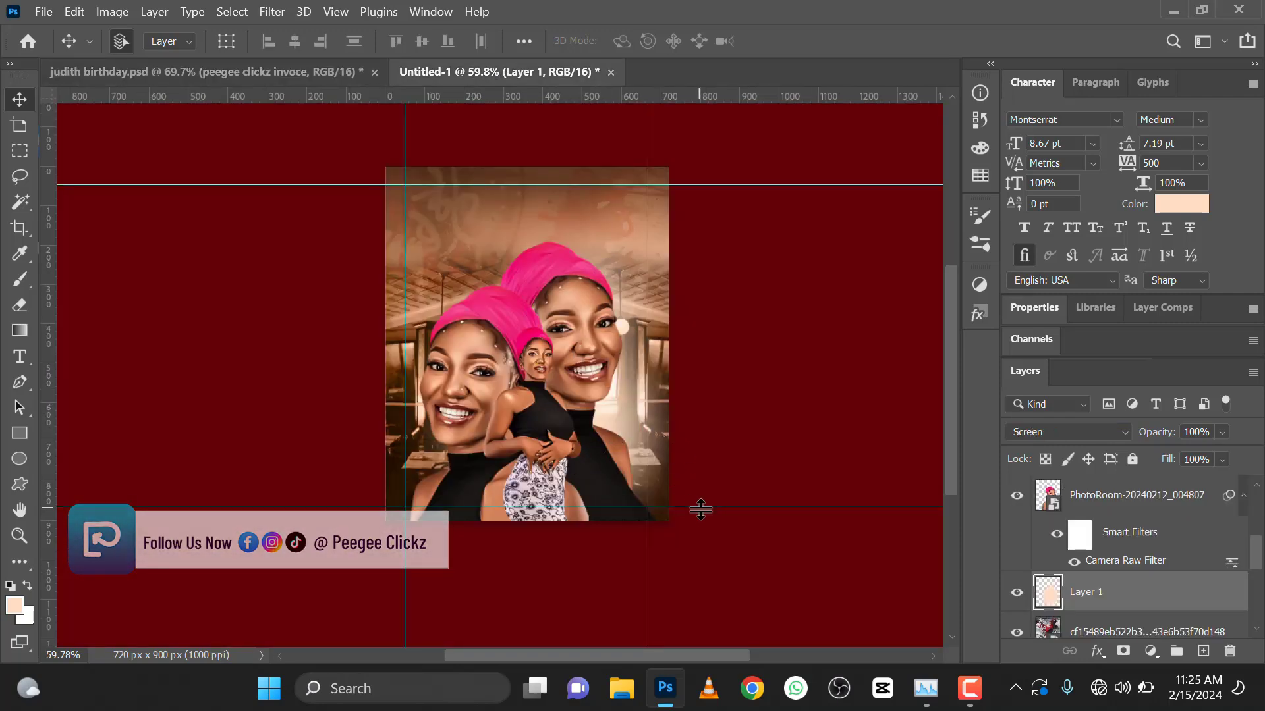
# - Duplicate the peach glow layer twice and move the newest copy left, behind the front portrait
pyautogui.hotkey('ctrl', 'j')
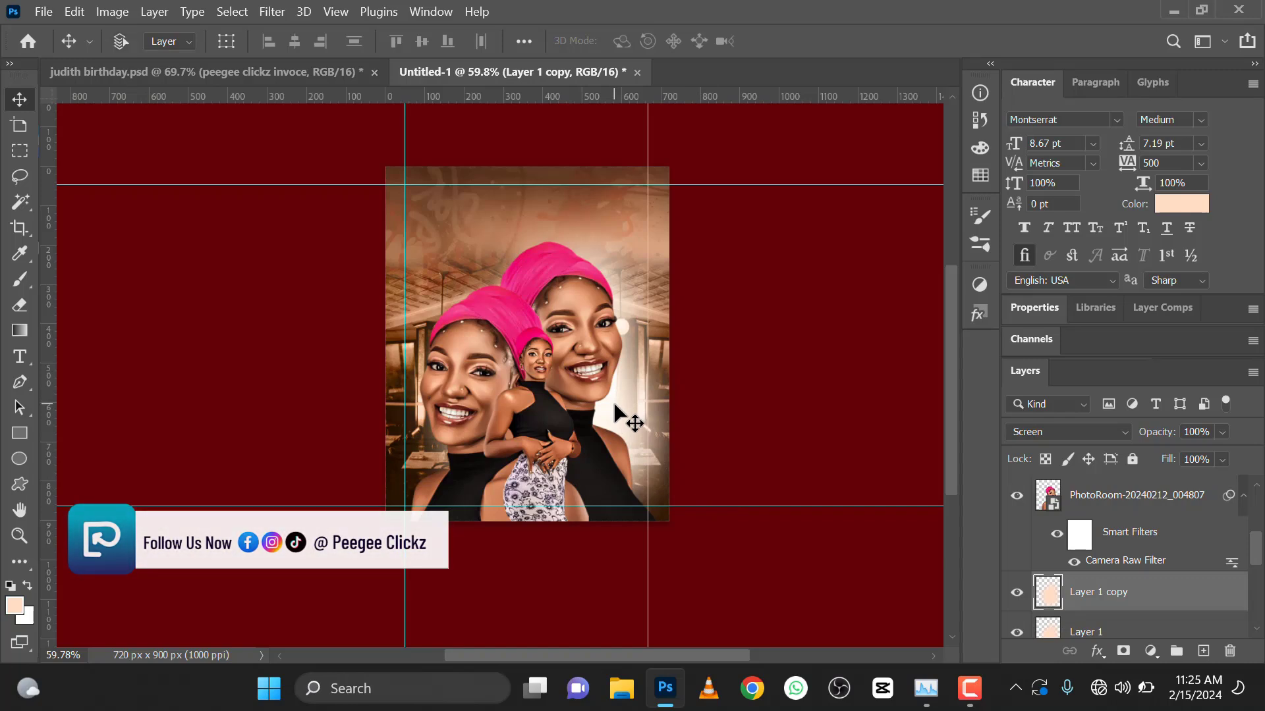
pyautogui.hotkey('ctrl', 'j')
pyautogui.moveTo(614, 405); pyautogui.dragTo(521, 431)
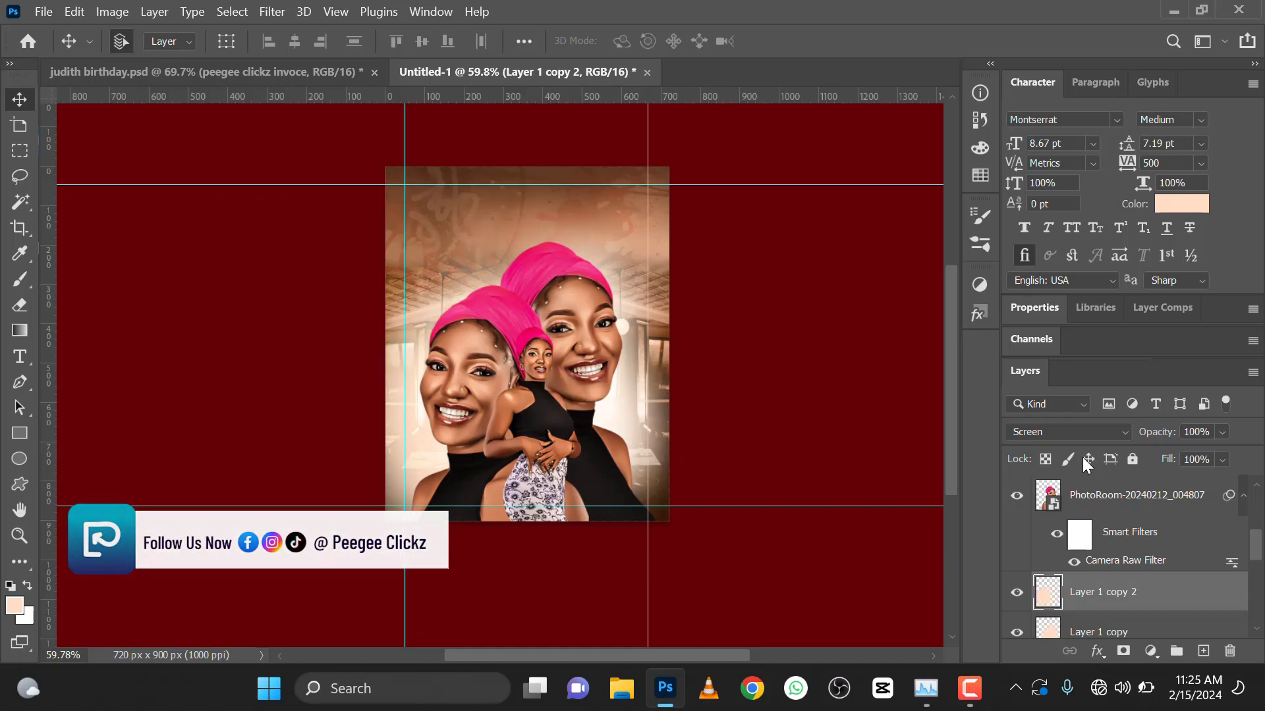
# - Set the newest glow copy's blend mode to Normal, compare it with the reference design, and shift it slightly right
pyautogui.click(1077, 433)
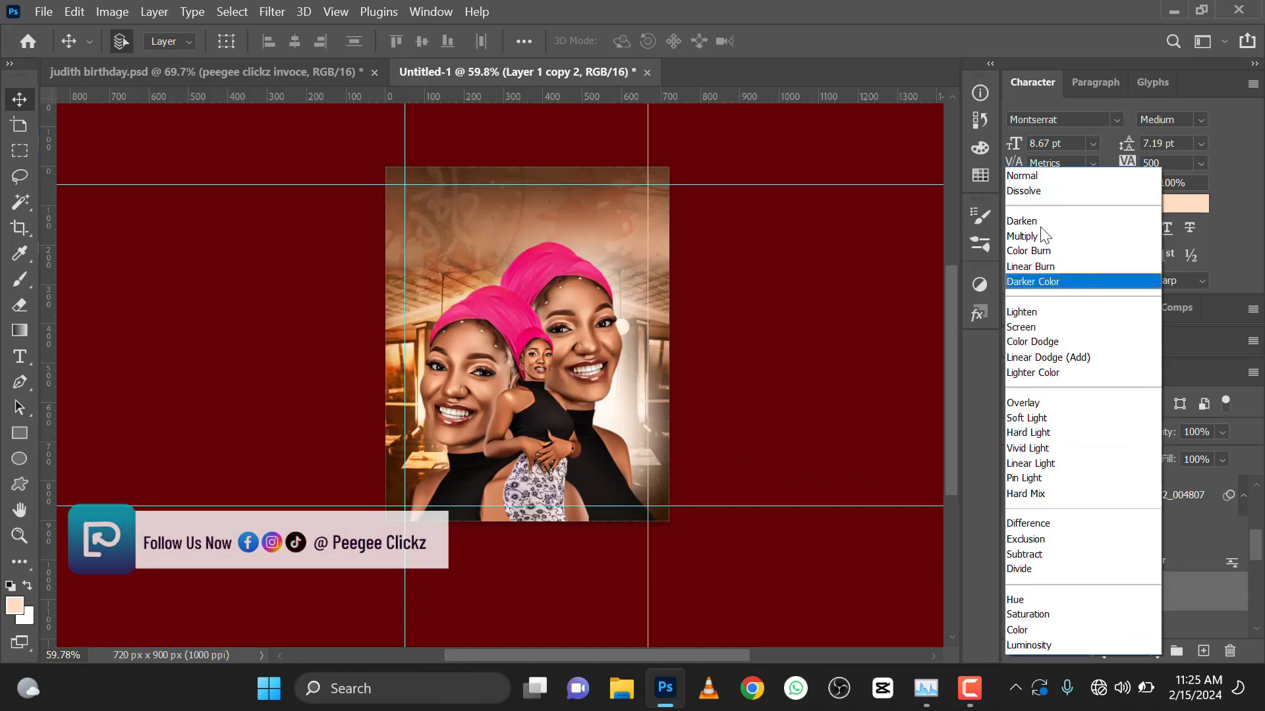
pyautogui.click(1028, 175)
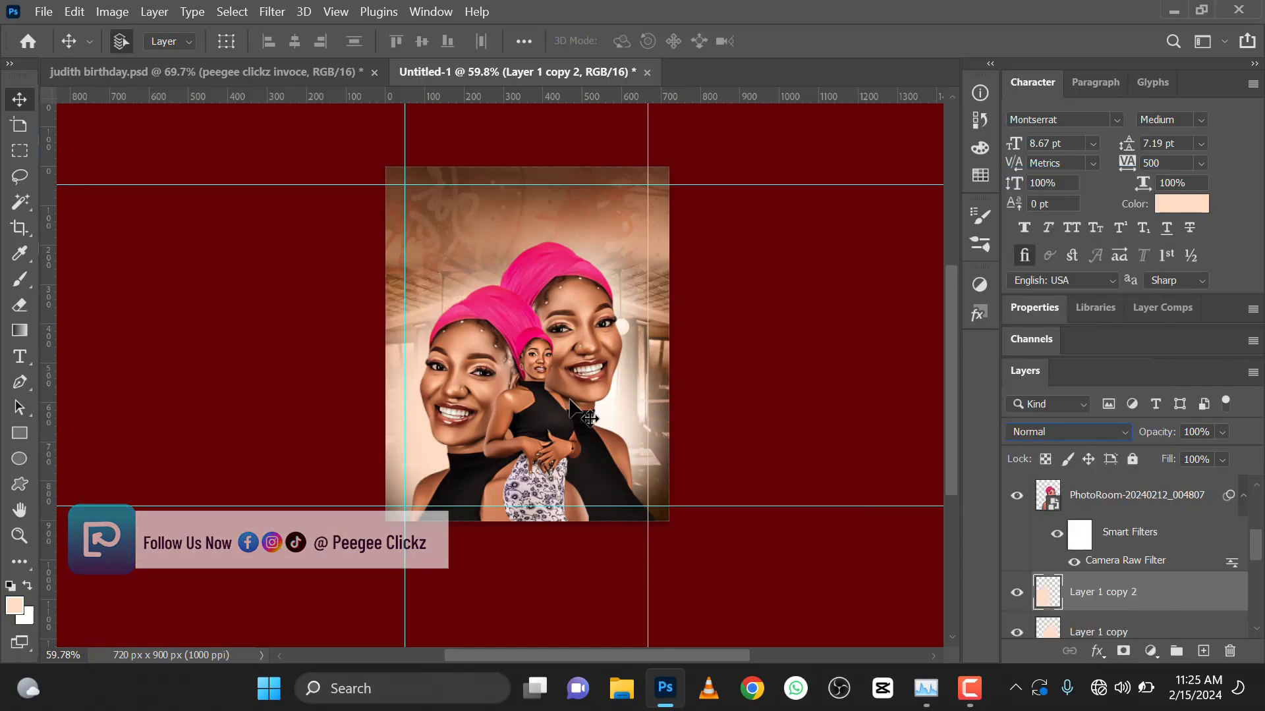
pyautogui.click(245, 78)
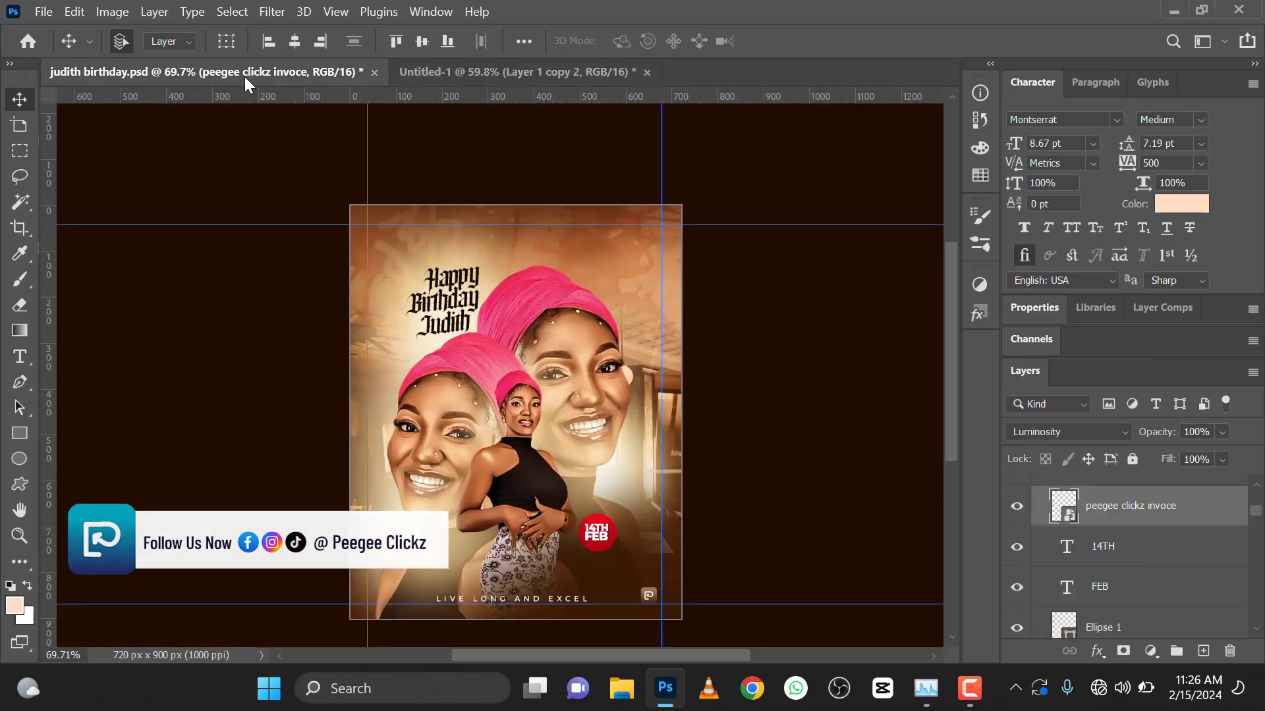
pyautogui.click(547, 69)
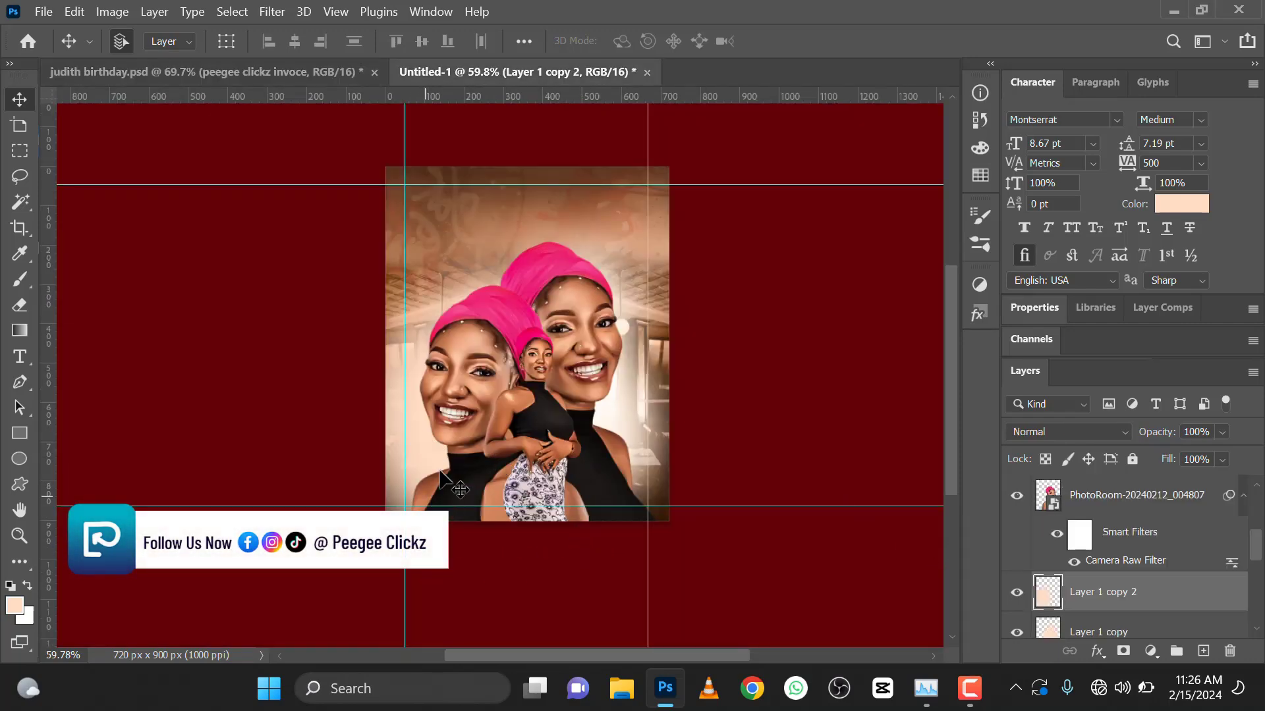
pyautogui.moveTo(437, 461); pyautogui.dragTo(450, 460)
pyautogui.scroll(-4, 532, 385)
pyautogui.scroll(5, 495, 459)
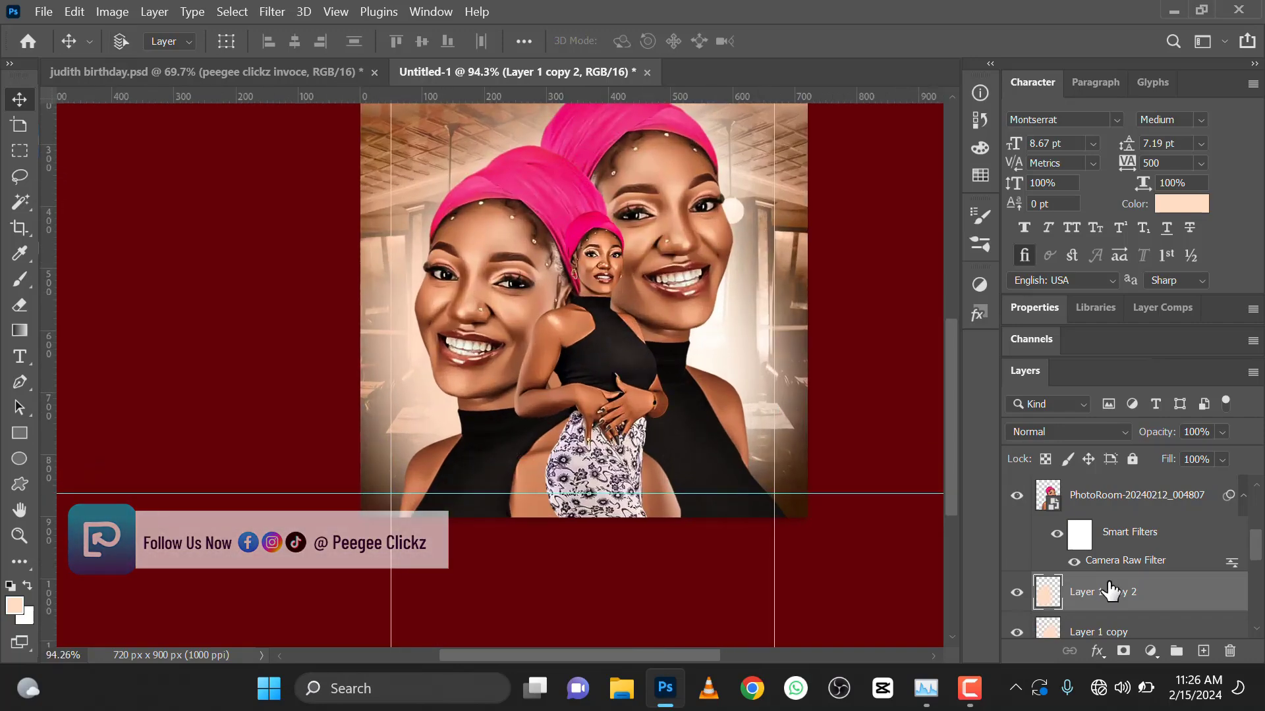
# - Duplicate the glow layer behind the front portrait and place the copy directly above the rear portrait's layer
pyautogui.hotkey('ctrl', 'j')
pyautogui.moveTo(1101, 592); pyautogui.dragTo(1128, 506)
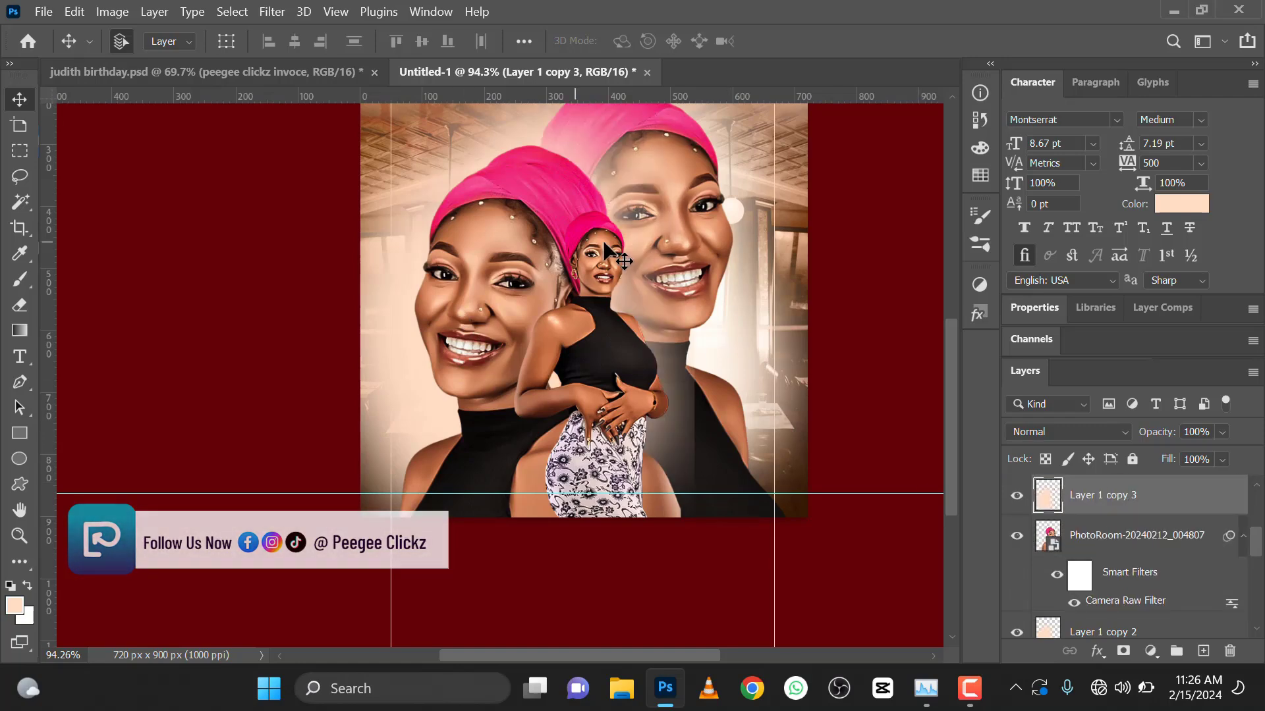
pyautogui.scroll(-1, 612, 312)
pyautogui.scroll(-2, 612, 311)
pyautogui.scroll(2, 618, 276)
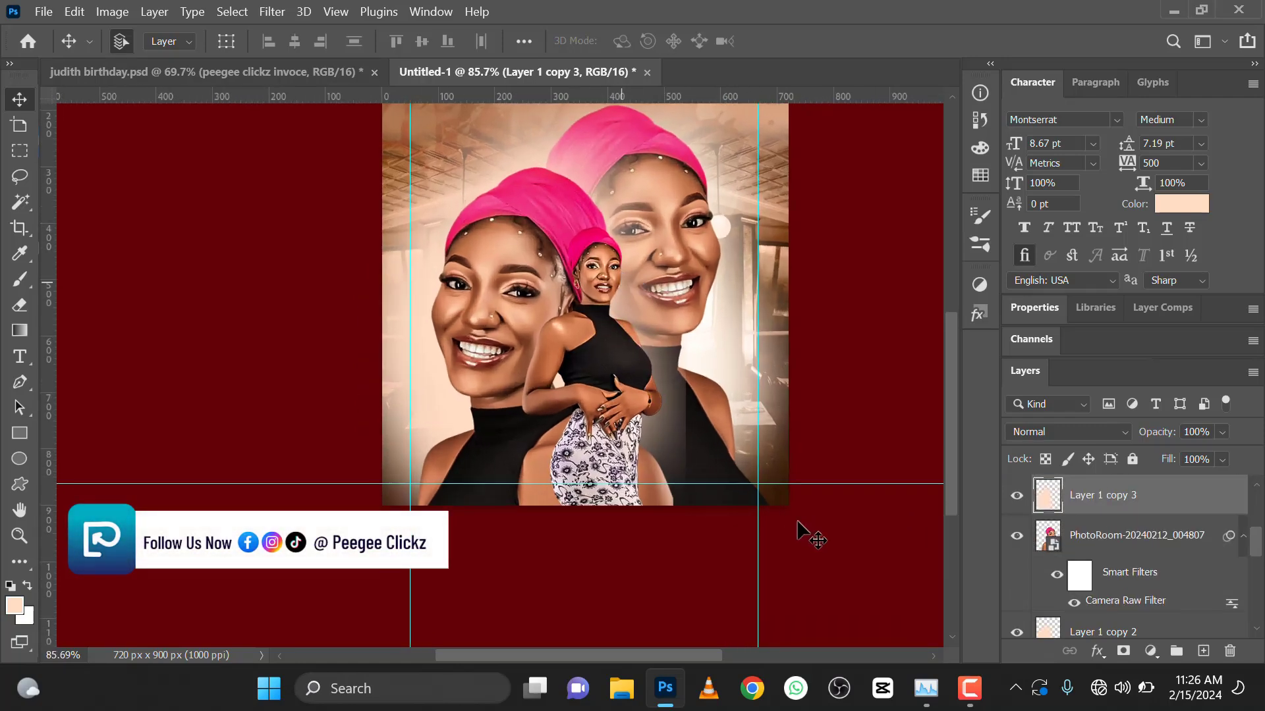
# - Apply a Gaussian Blur of 18.0 pixels radius to the glow copy above the rear portrait
pyautogui.click(262, 11)
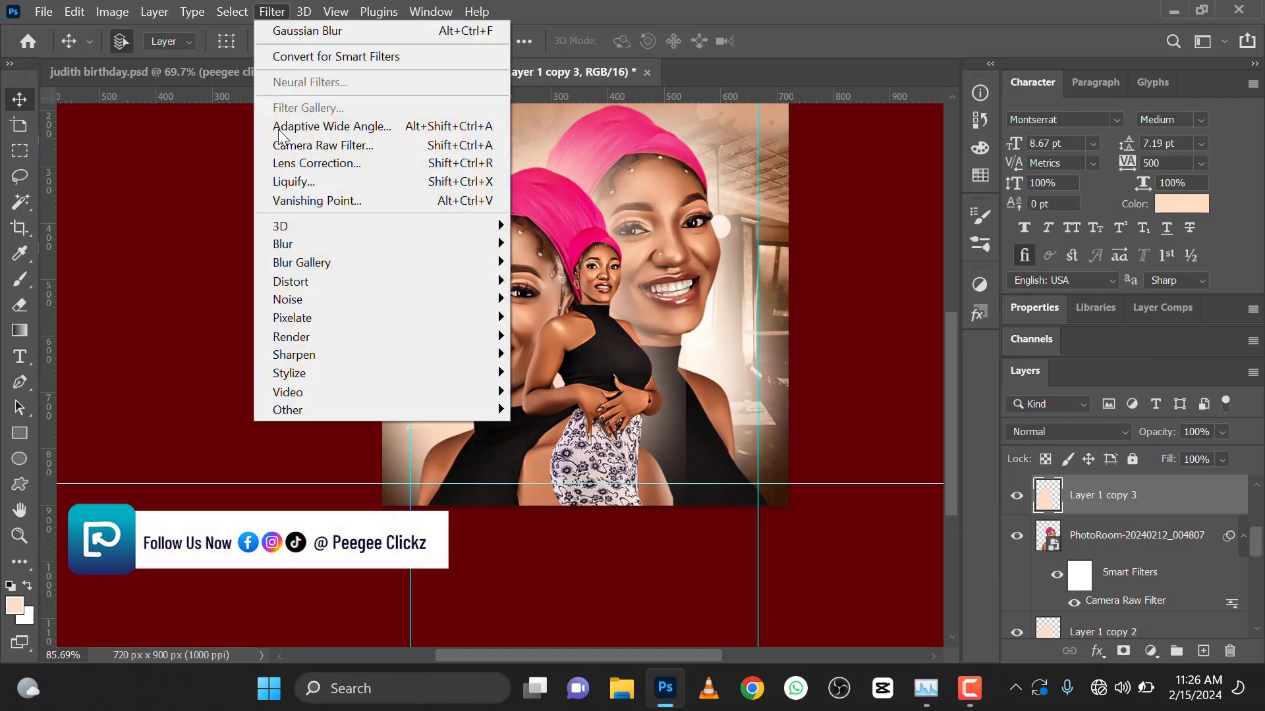
pyautogui.moveTo(346, 248)
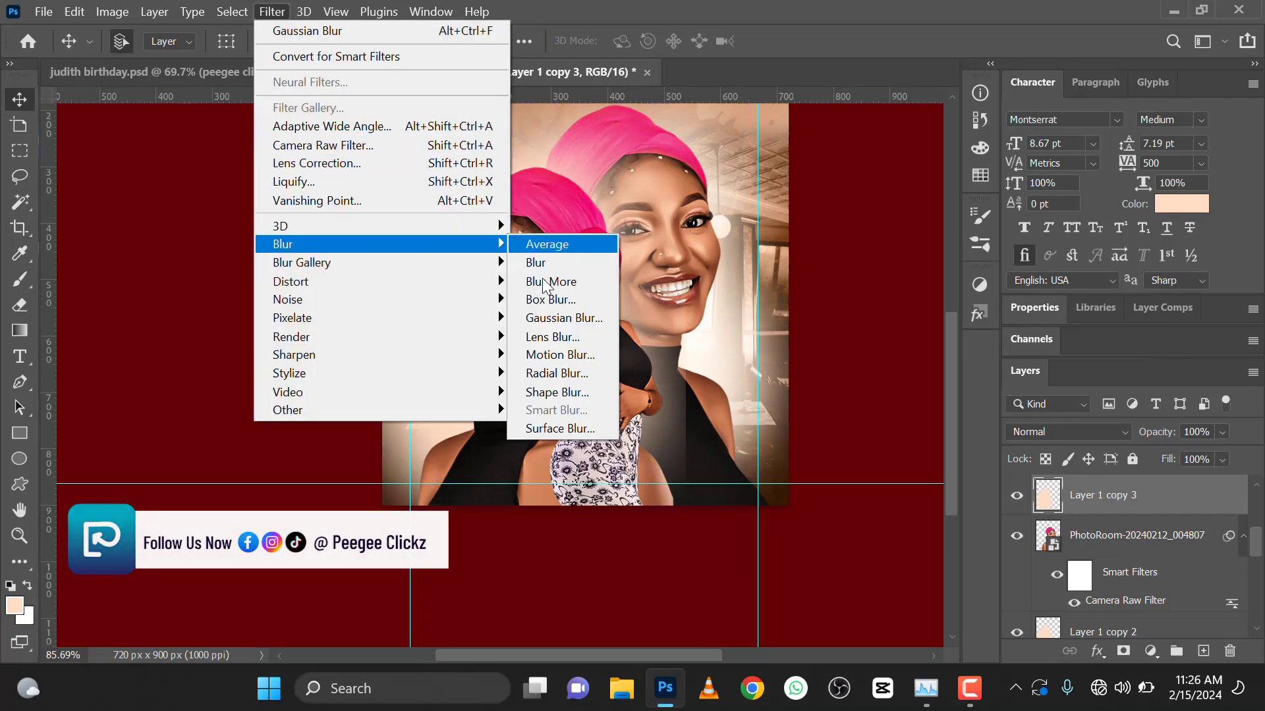
pyautogui.click(557, 317)
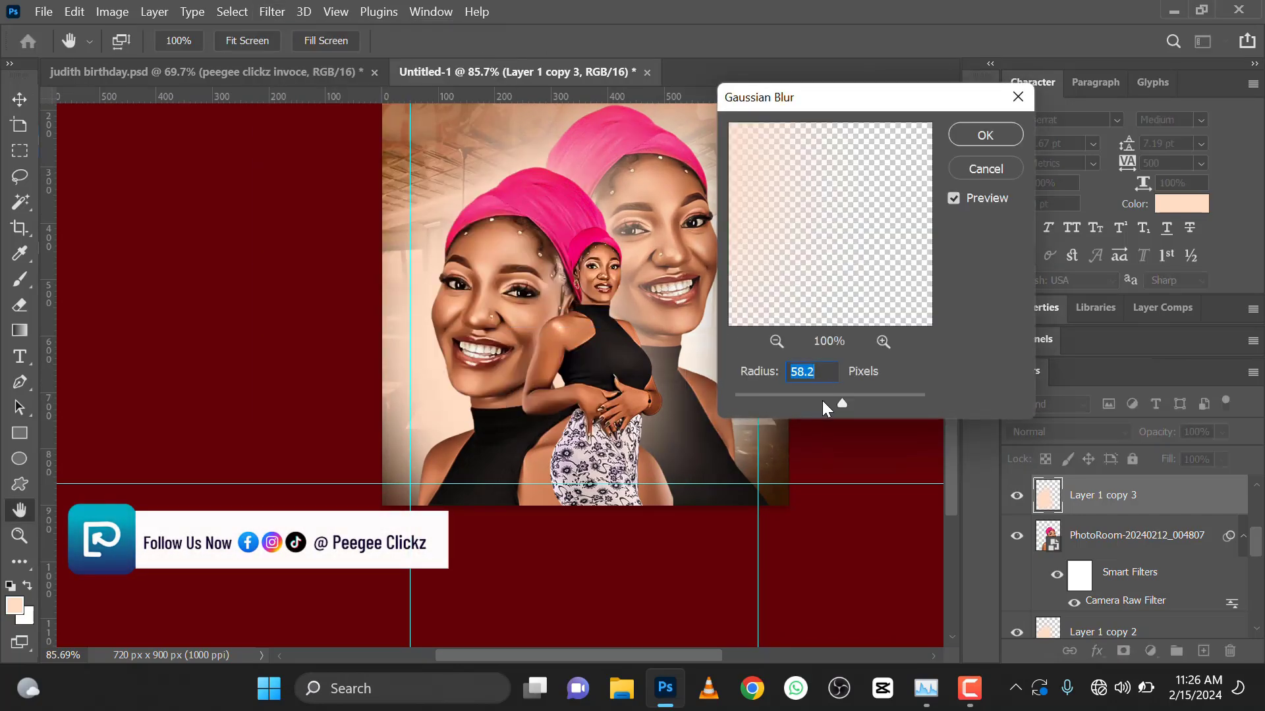
pyautogui.moveTo(831, 401)
pyautogui.mouseDown()
pyautogui.moveTo(850, 398)
pyautogui.moveTo(816, 401)
pyautogui.mouseUp()
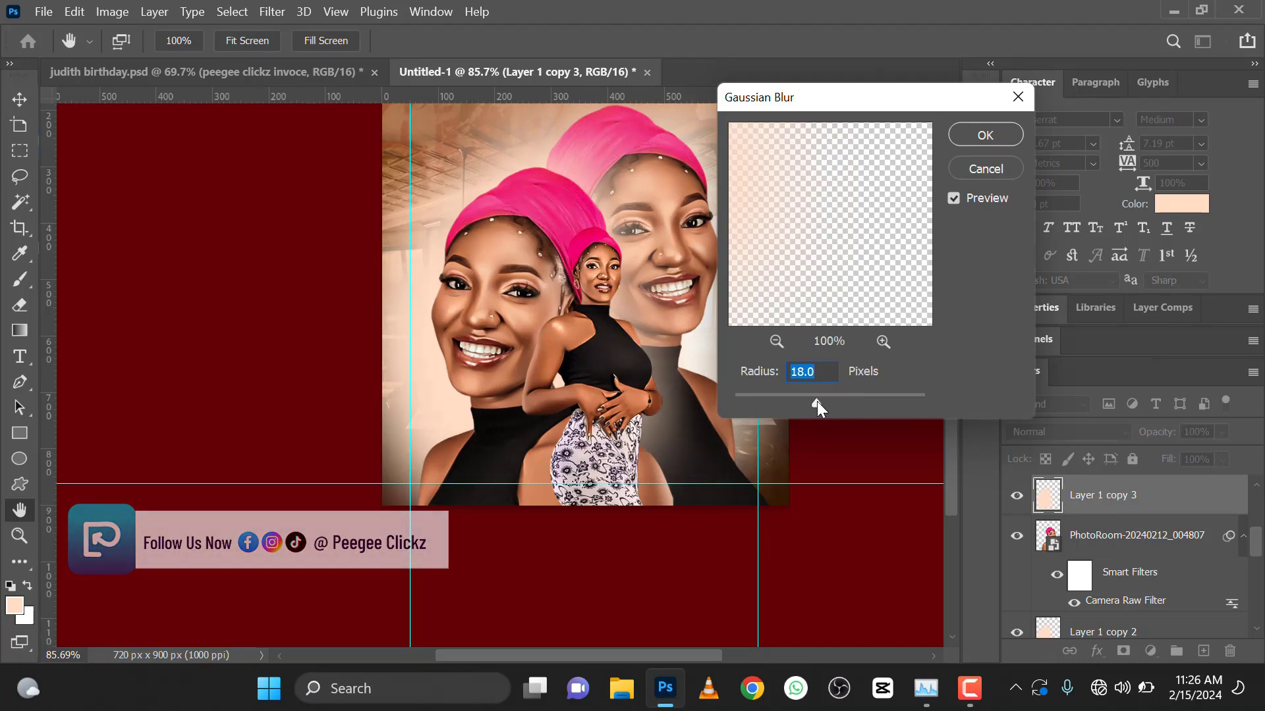
pyautogui.click(978, 136)
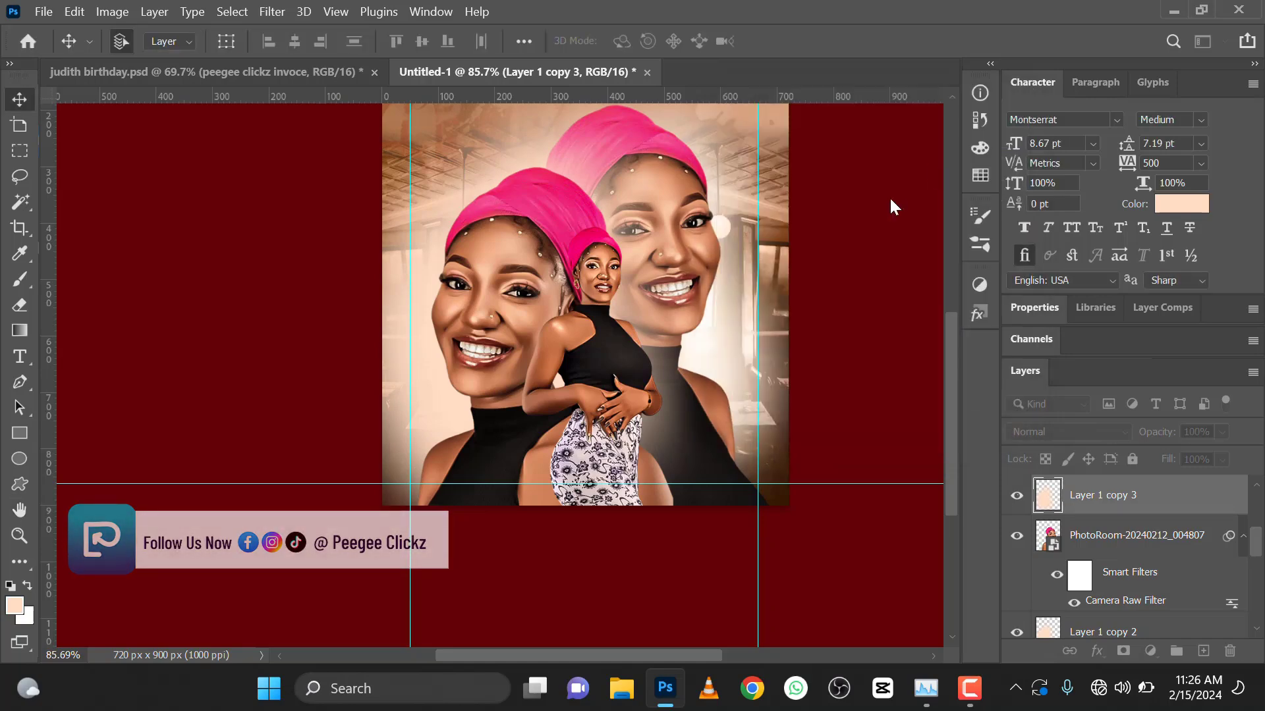
pyautogui.scroll(-3, 535, 325)
pyautogui.scroll(2, 531, 274)
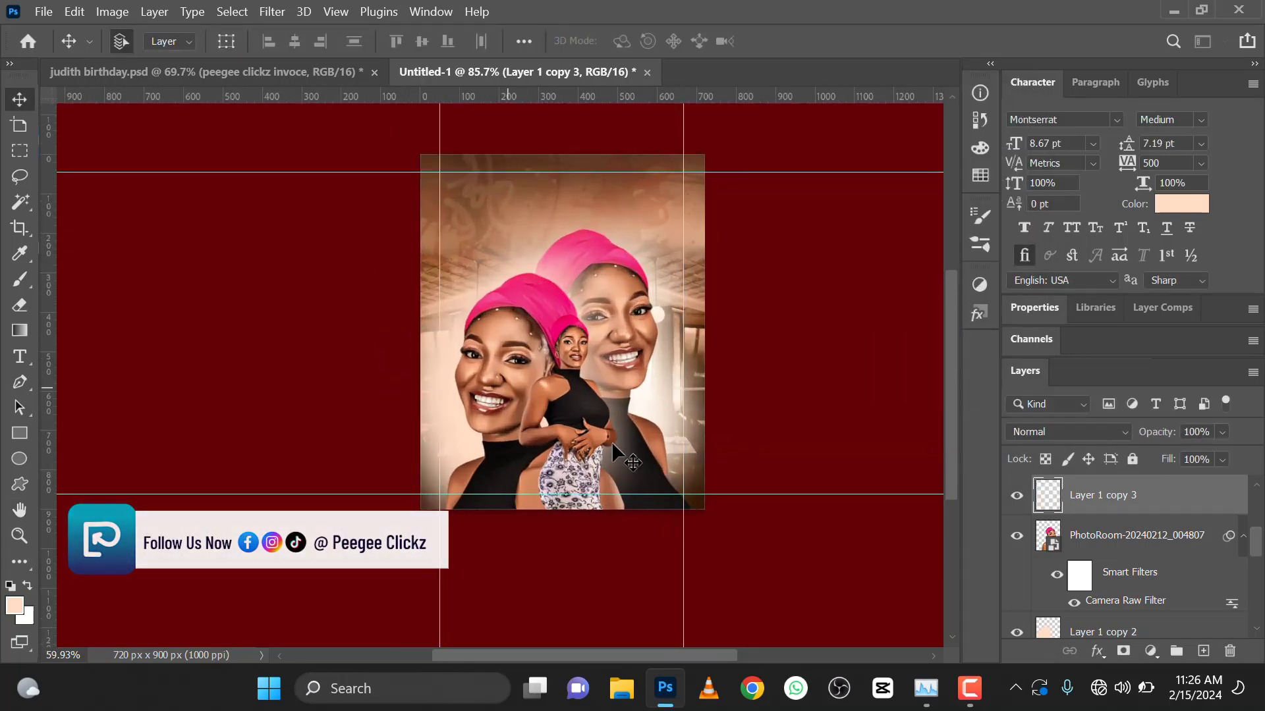
# - Duplicate Layer 1 copy 3, place the copy directly above the front portrait's layer, and move it over that portrait's shoulder and lower body
pyautogui.moveTo(1079, 512); pyautogui.dragTo(1073, 596)
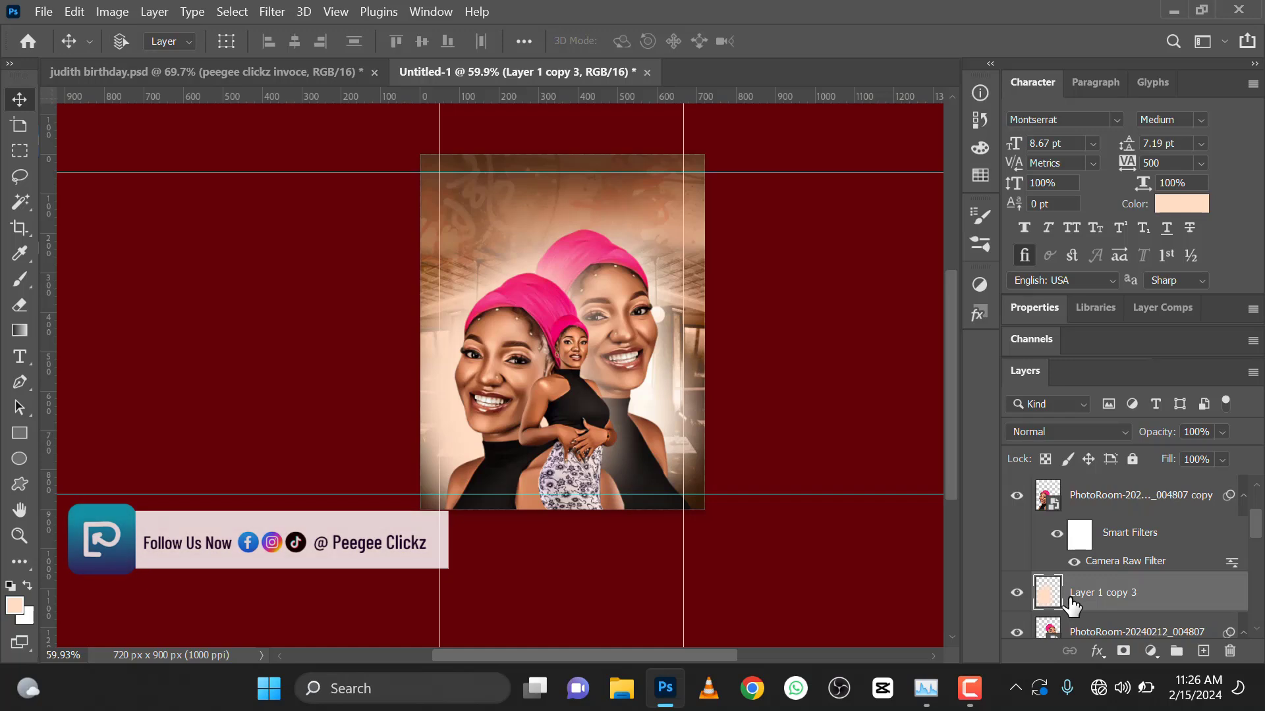
pyautogui.hotkey('ctrl', 'j')
pyautogui.moveTo(1070, 606); pyautogui.dragTo(1067, 491)
pyautogui.moveTo(494, 353); pyautogui.dragTo(454, 491)
pyautogui.scroll(2, 455, 491)
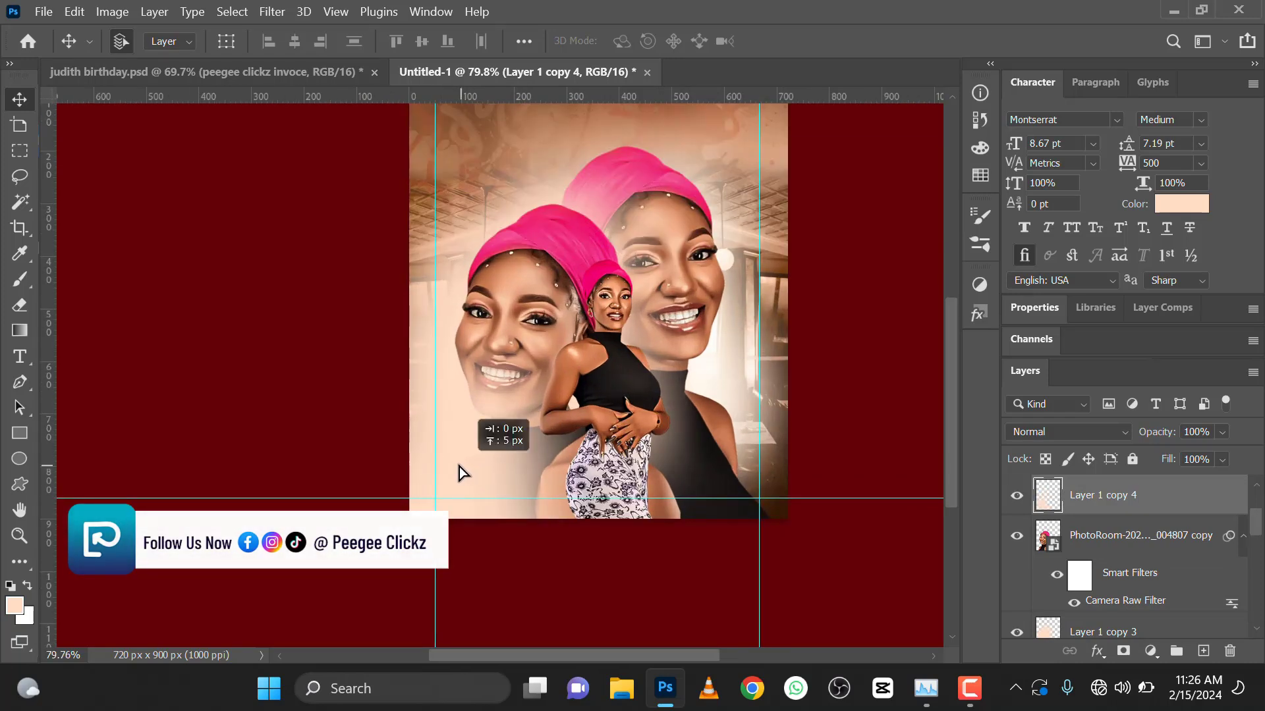
# - Lower the opacity of the glow over the front portrait to 48%
pyautogui.click(1221, 433)
pyautogui.click(1188, 454)
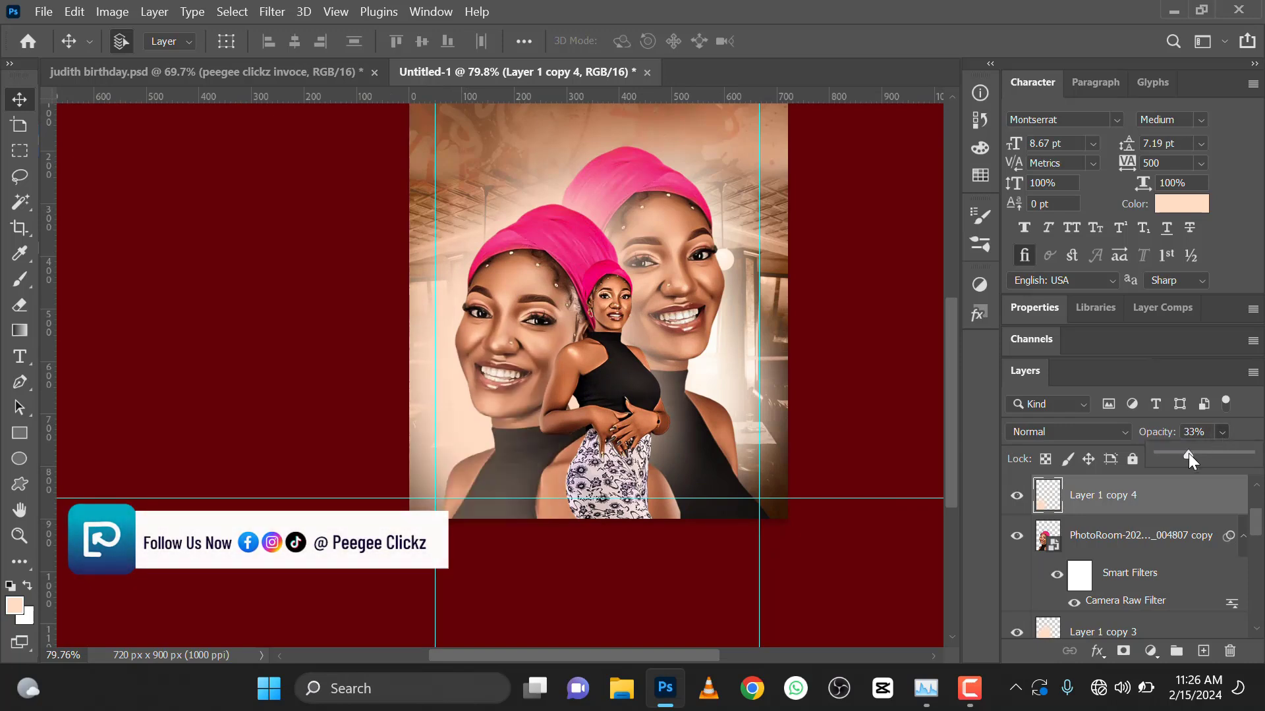
pyautogui.moveTo(1188, 455); pyautogui.dragTo(1202, 455)
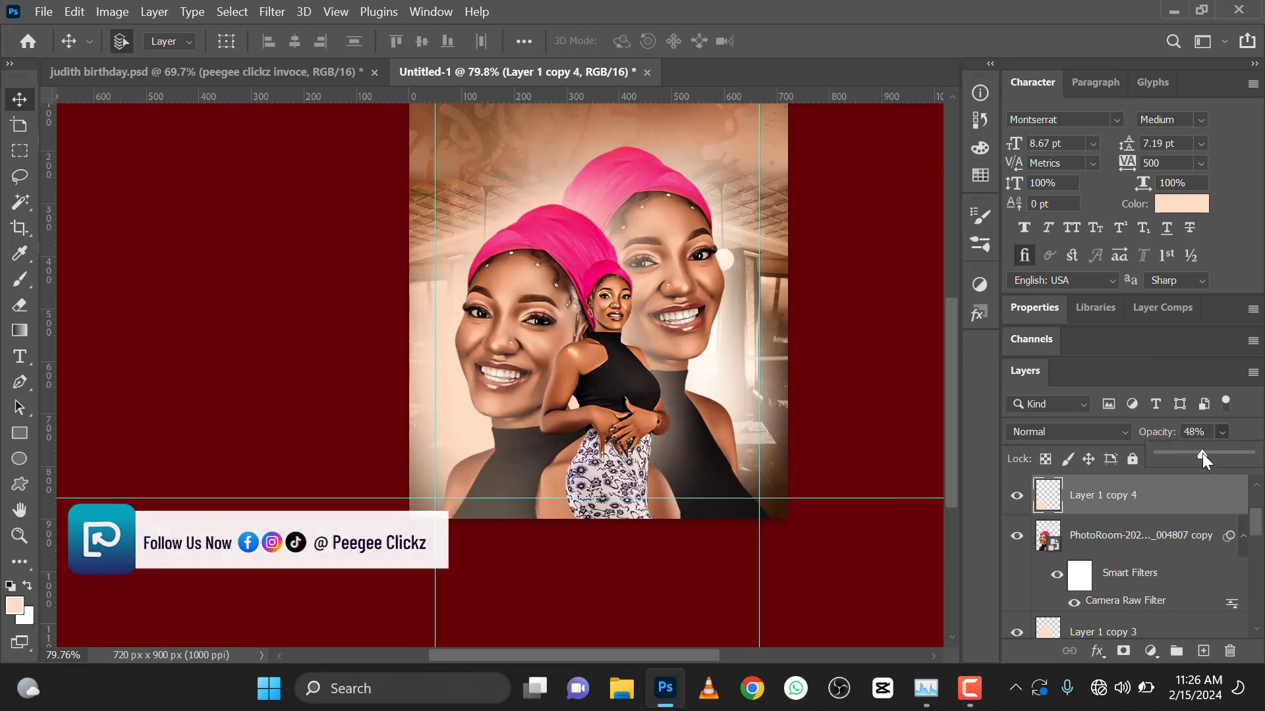
pyautogui.scroll(-2, 681, 359)
pyautogui.scroll(2, 683, 356)
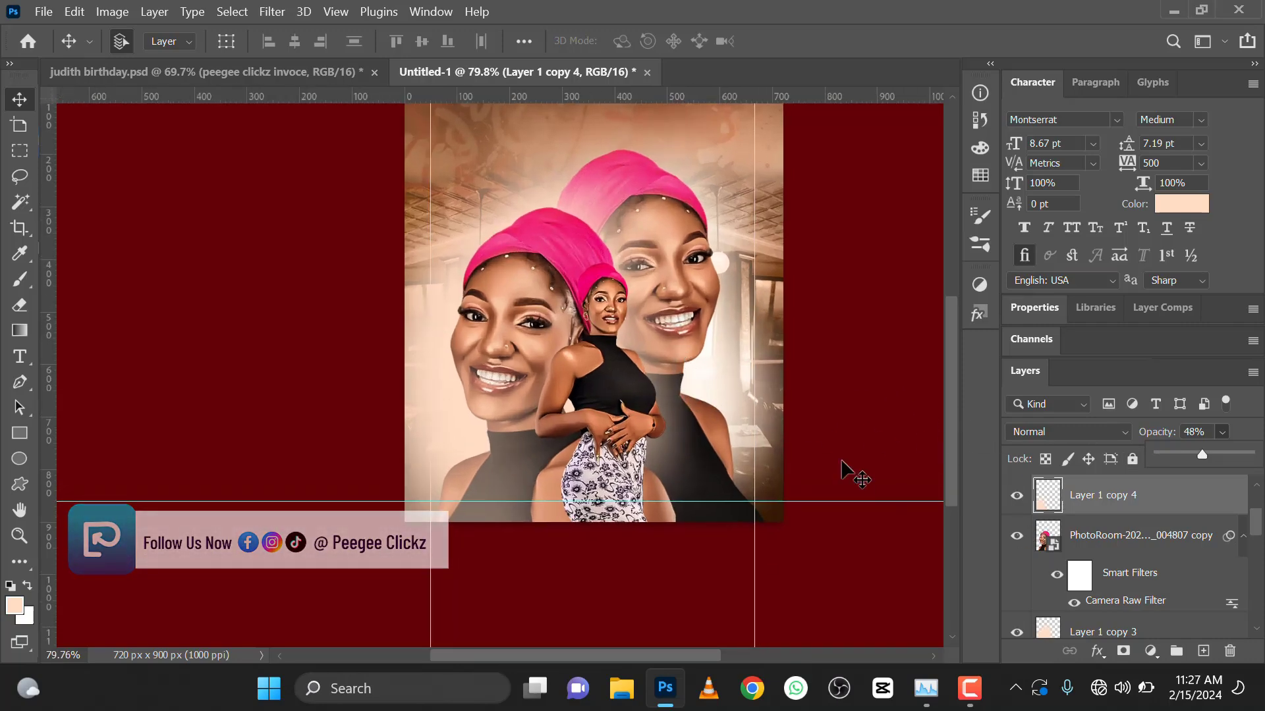
pyautogui.scroll(2, 690, 351)
pyautogui.scroll(-2, 627, 362)
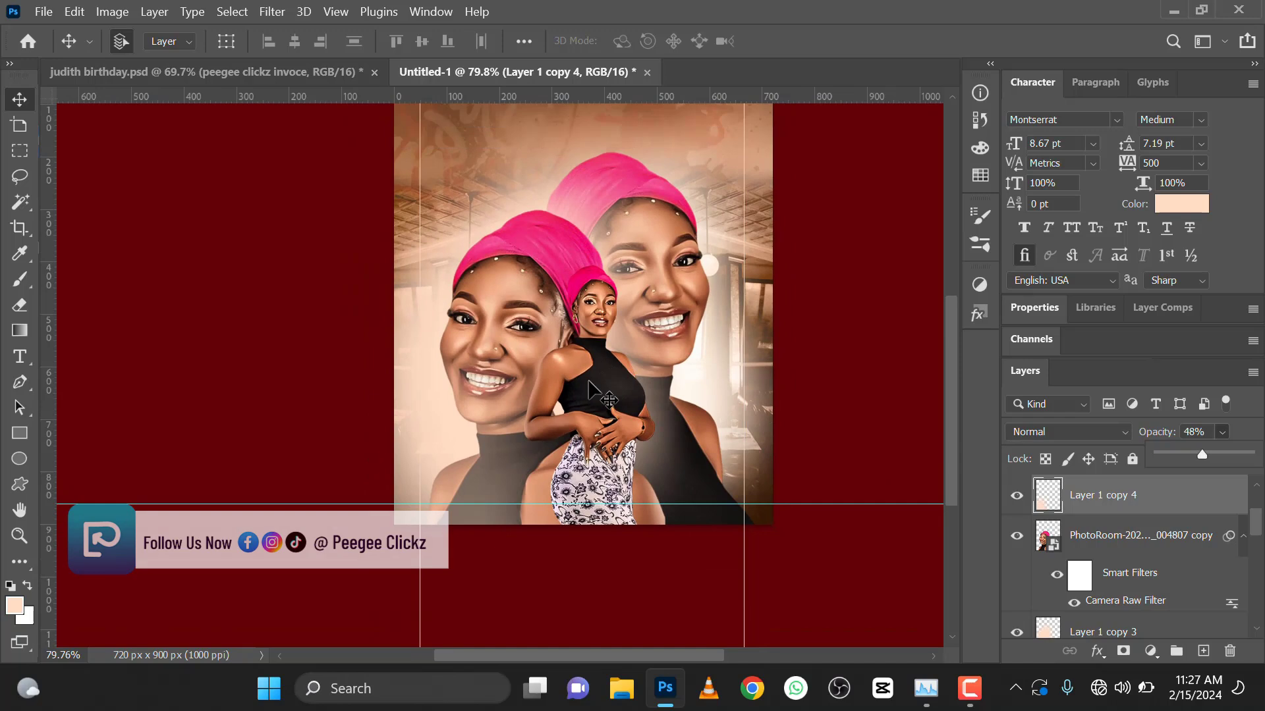
# - Move the standing figure slightly right, and add a new empty layer directly above Layer 1 copy 4
pyautogui.click(588, 381)
pyautogui.moveTo(588, 382); pyautogui.dragTo(604, 384)
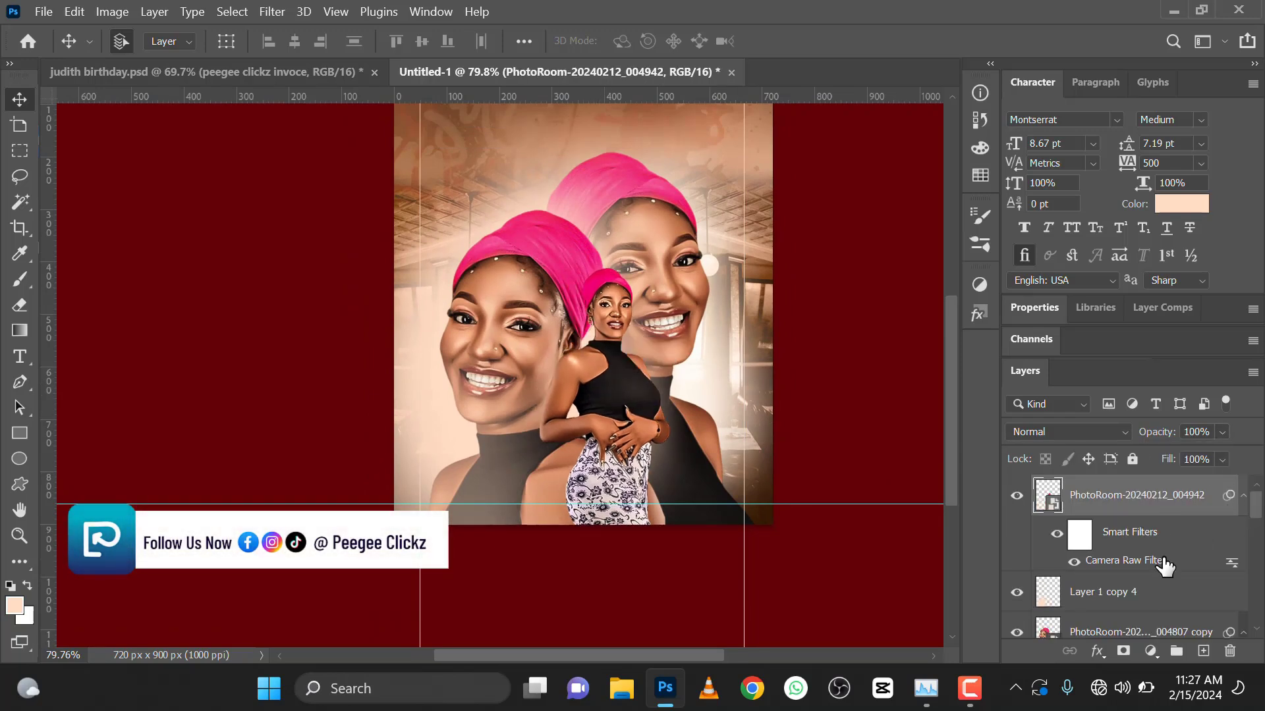
pyautogui.click(1149, 592)
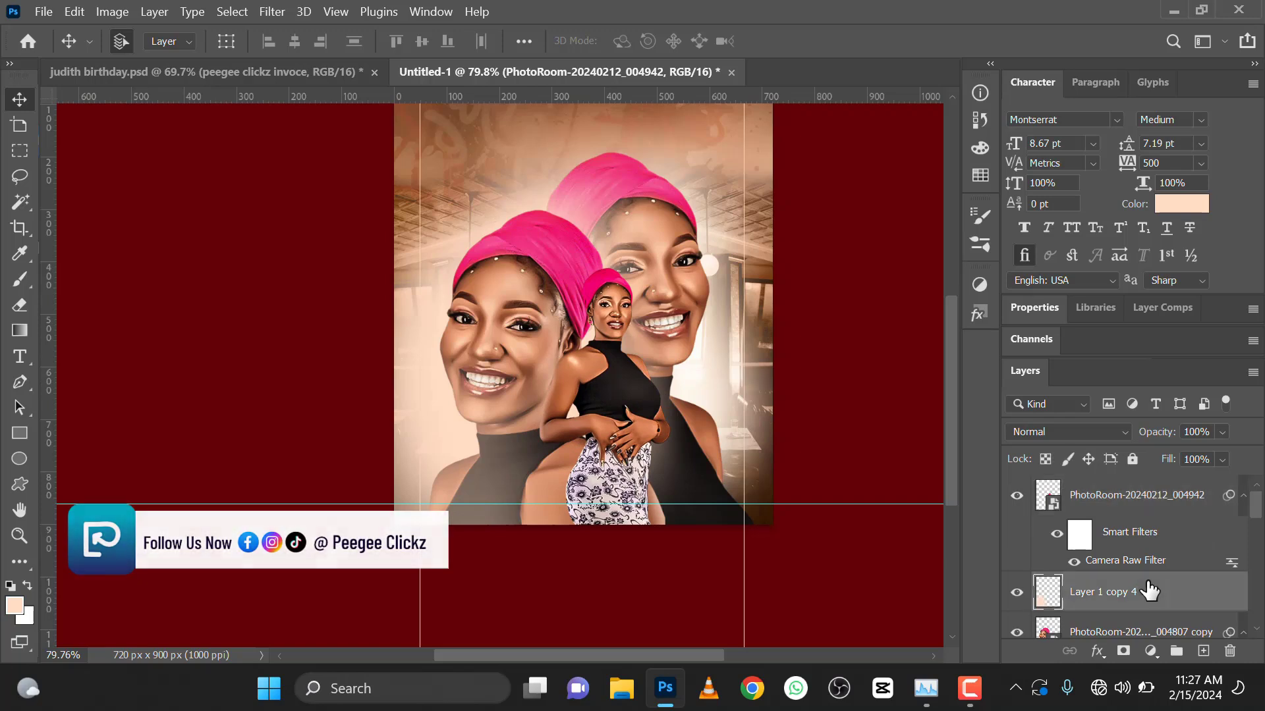
pyautogui.click(1200, 648)
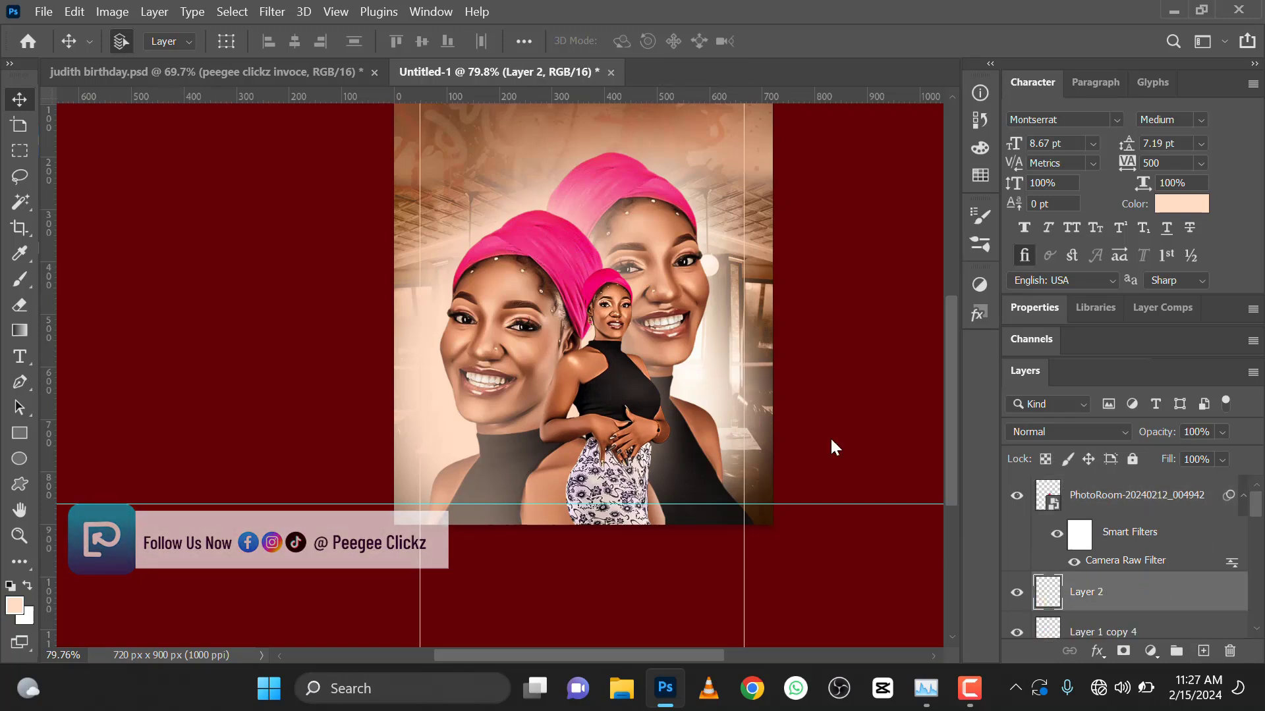
# - Paint a single peach dab behind the standing figure's head on Layer 2 with a 146 px brush at 81% hardness
pyautogui.click(15, 276)
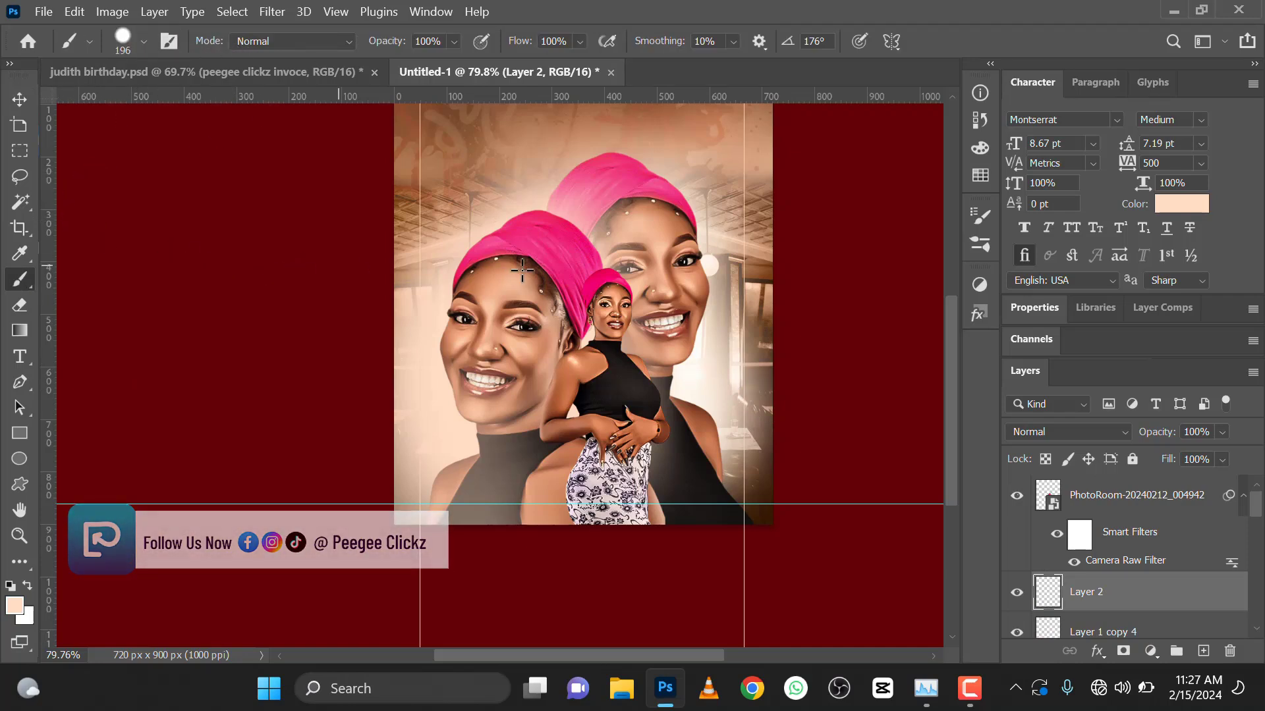
pyautogui.click(599, 284)
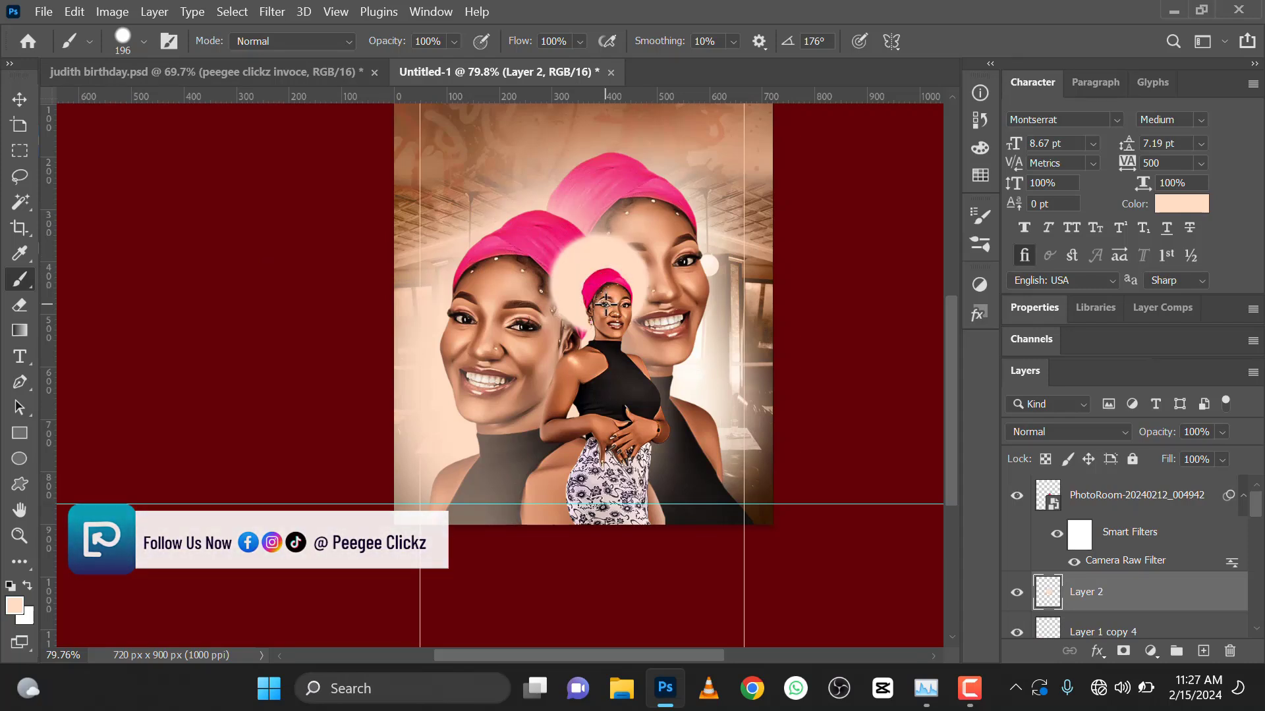
pyautogui.hotkey('ctrl', 'z')
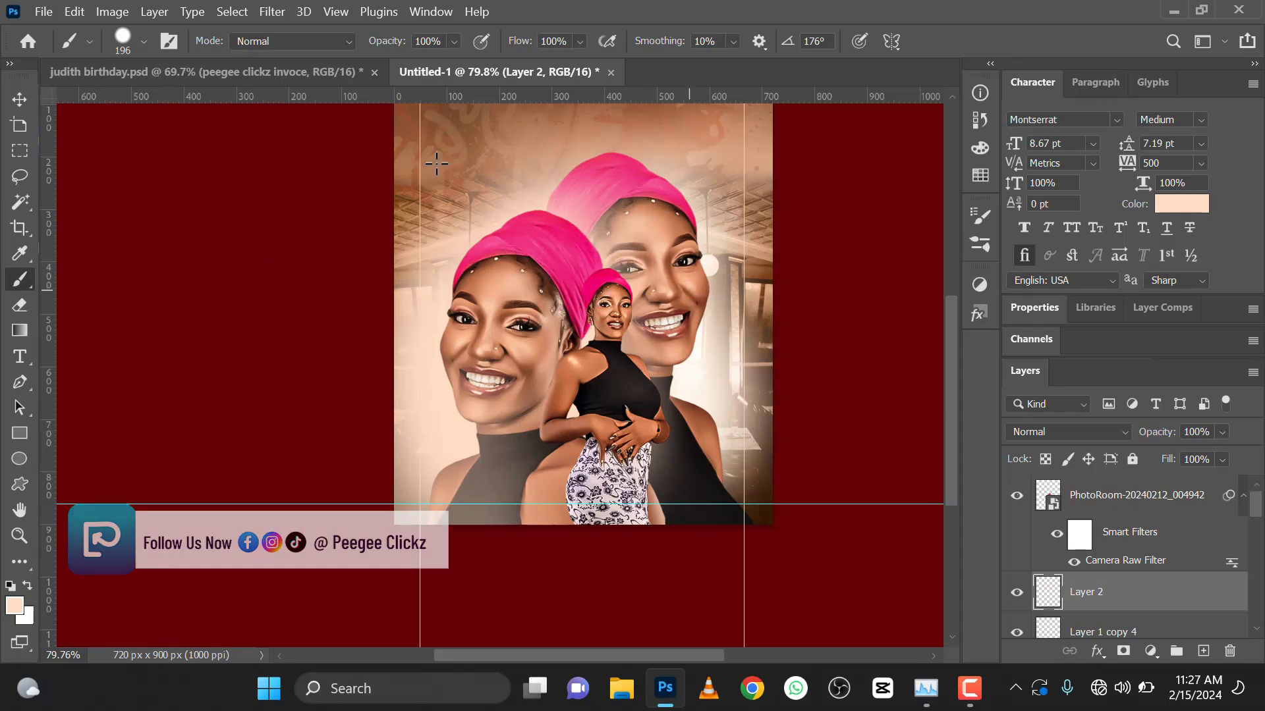
pyautogui.click(143, 39)
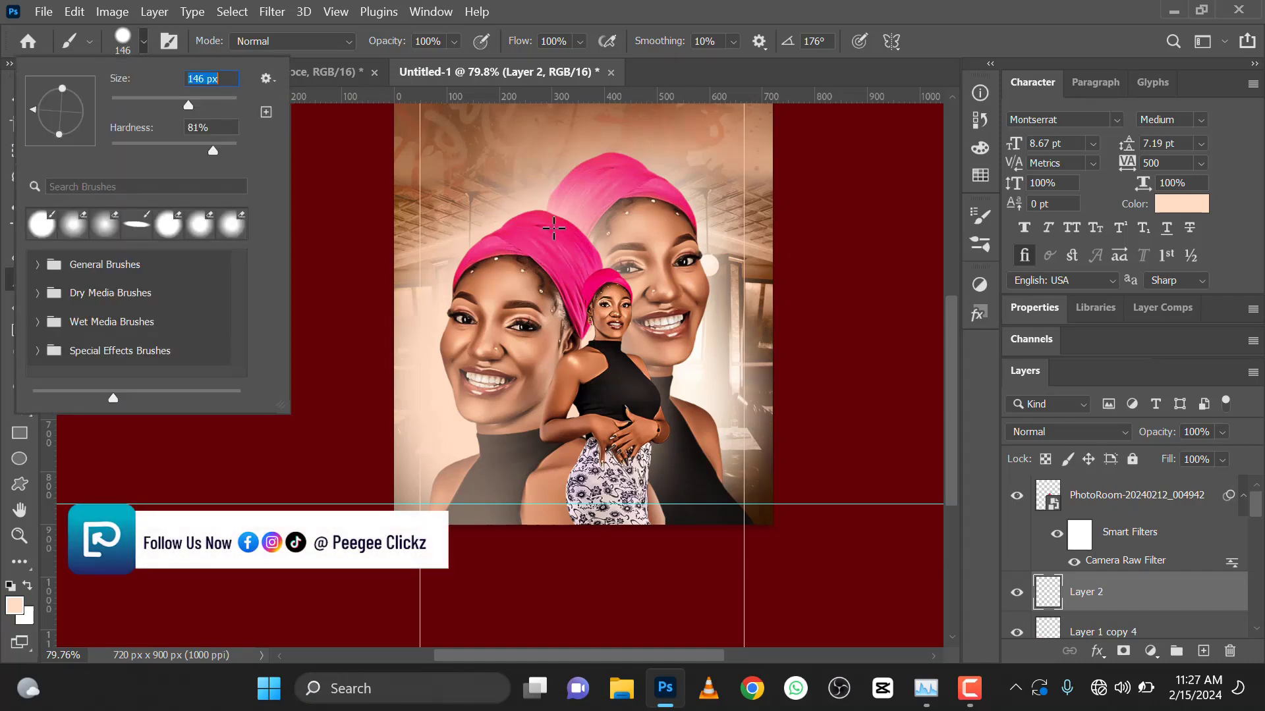
pyautogui.press('Return')
pyautogui.click(607, 288)
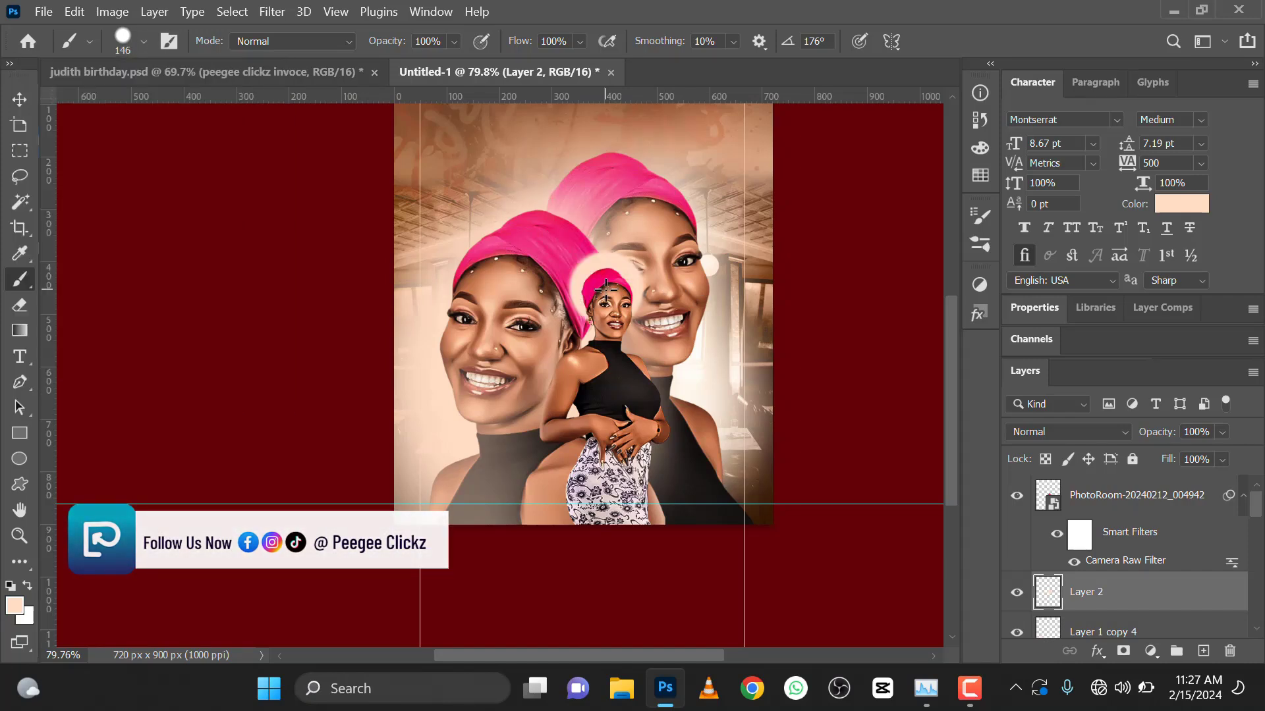
# - Apply a Gaussian Blur of 26.3 pixels radius to the dab behind the figure's head and set its blend mode to Screen
pyautogui.click(272, 11)
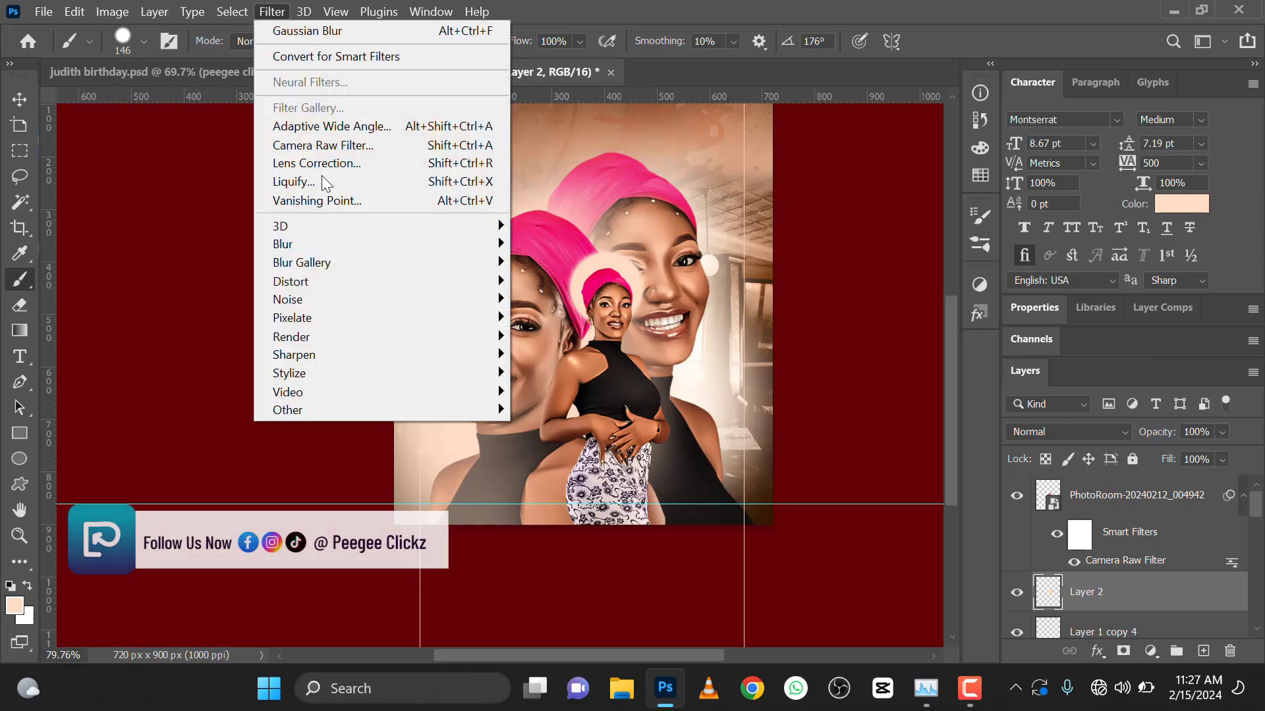
pyautogui.moveTo(342, 245)
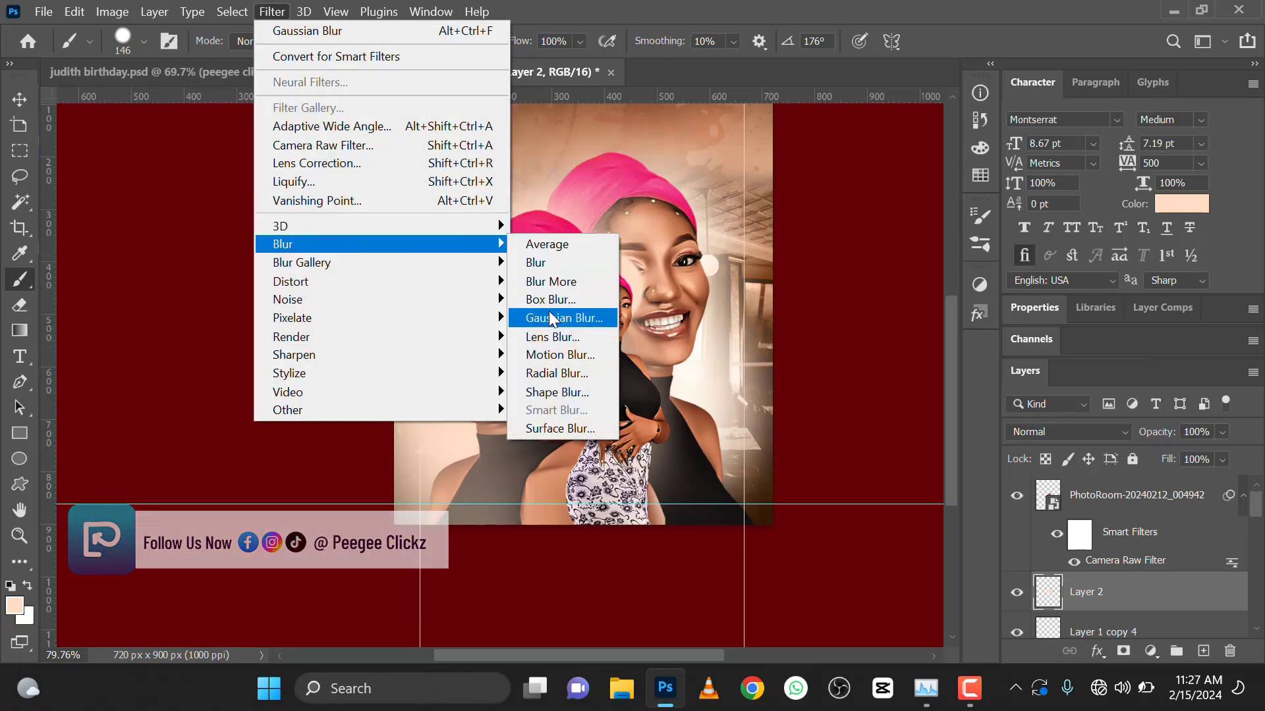
pyautogui.click(559, 318)
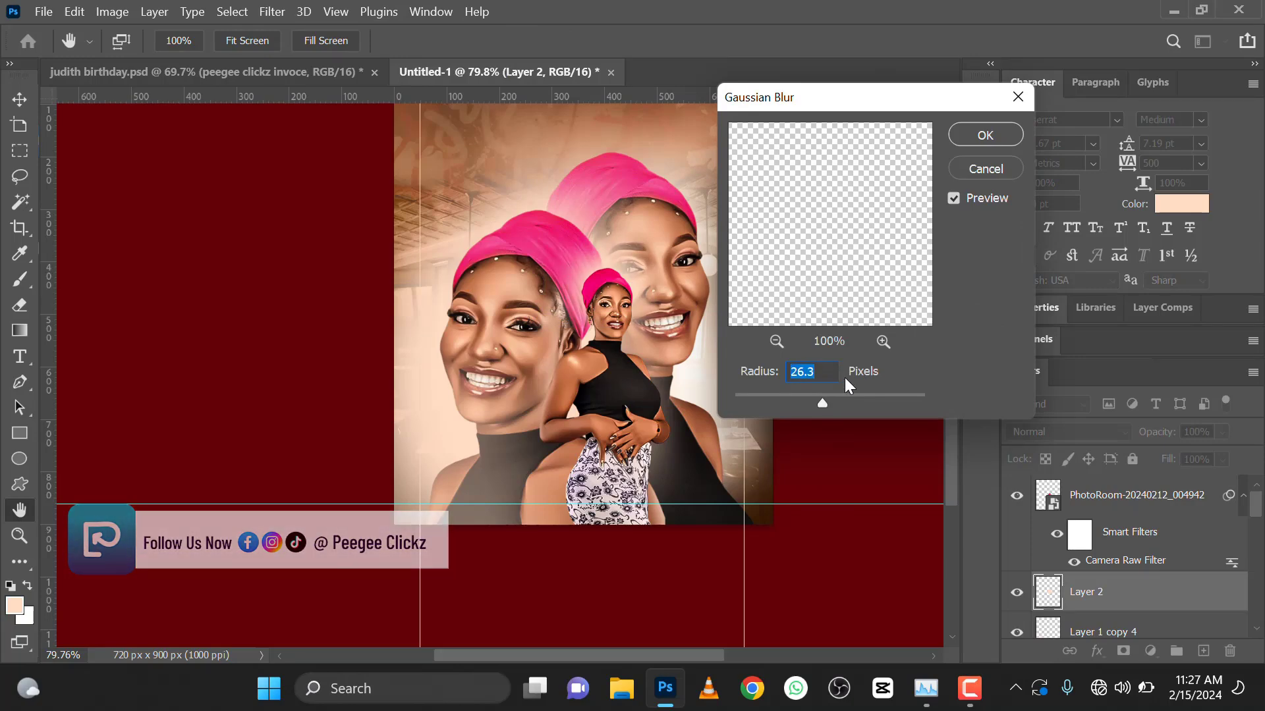
pyautogui.click(980, 135)
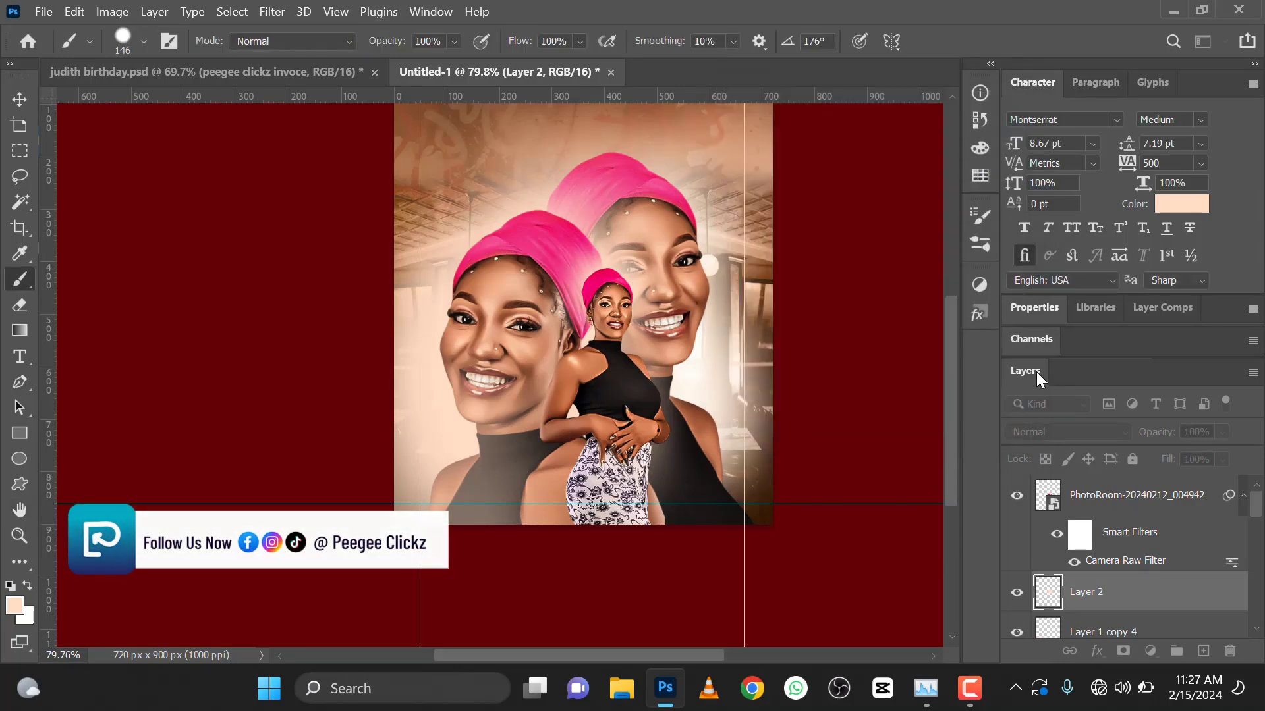
pyautogui.click(1057, 432)
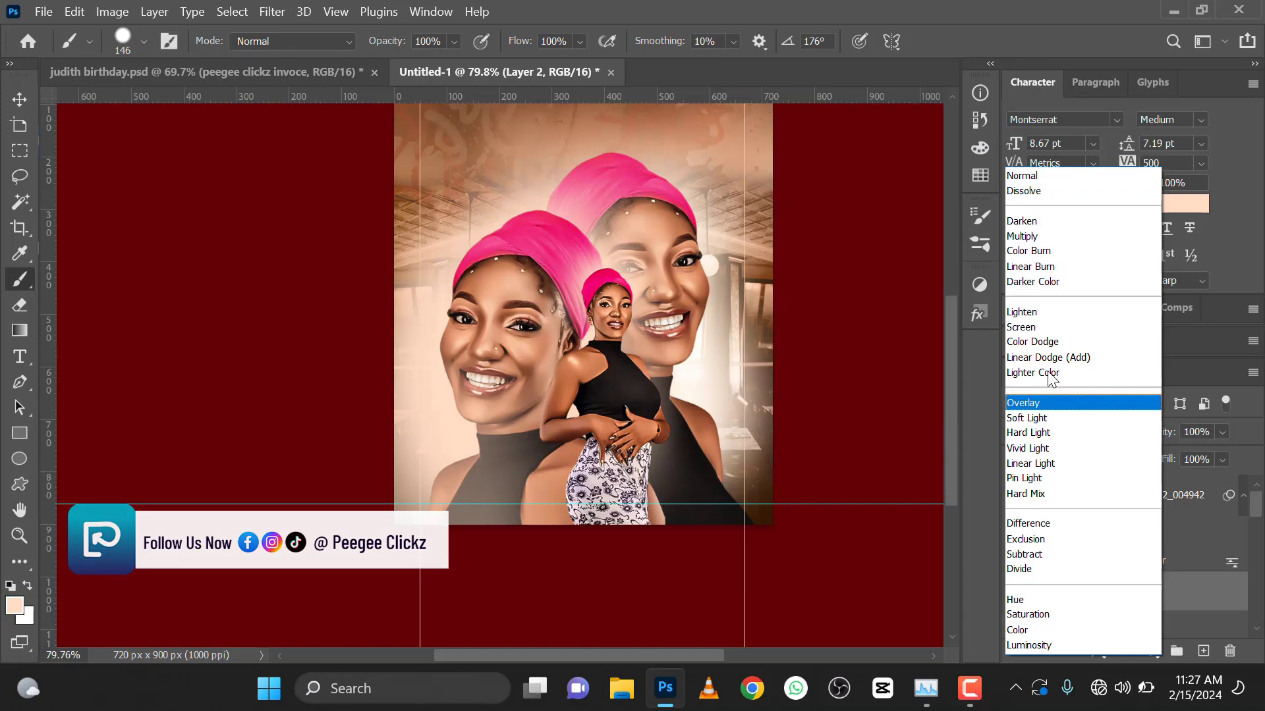
pyautogui.click(1049, 327)
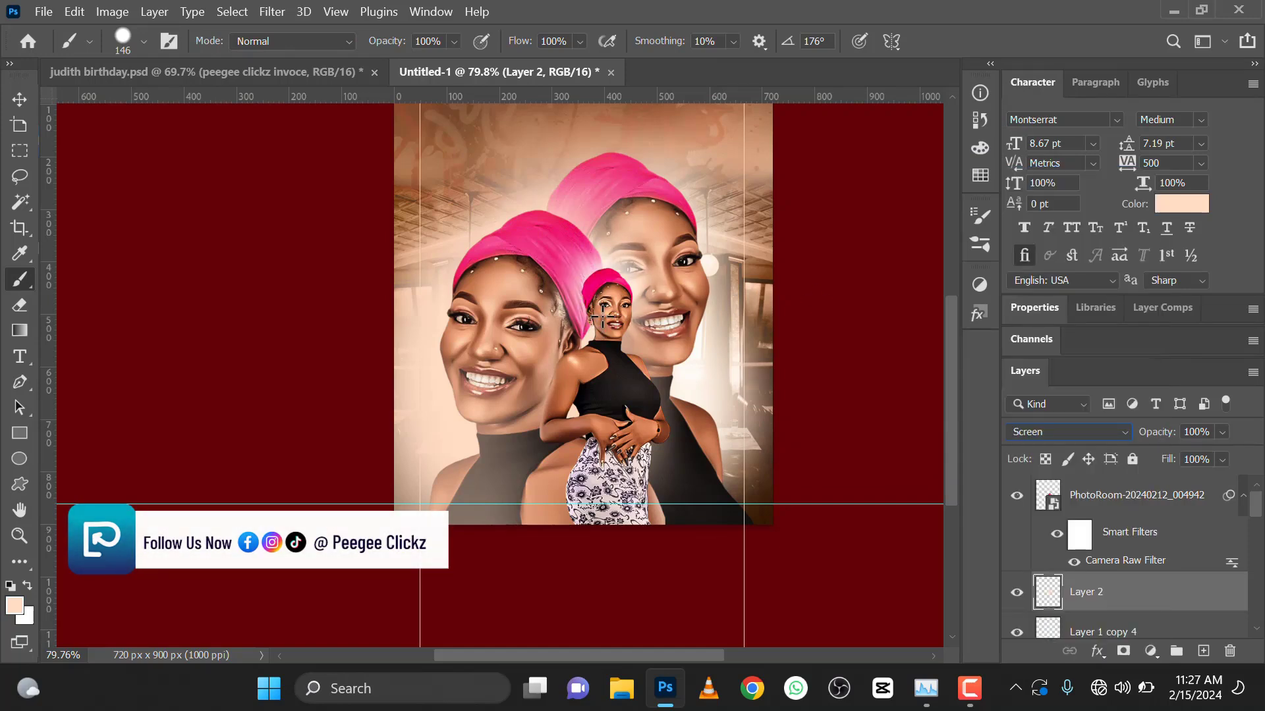
# - Duplicate the head glow onto the rear portrait's shoulder and again beside the front portrait's jaw, giving the second copy Normal blending
pyautogui.click(13, 104)
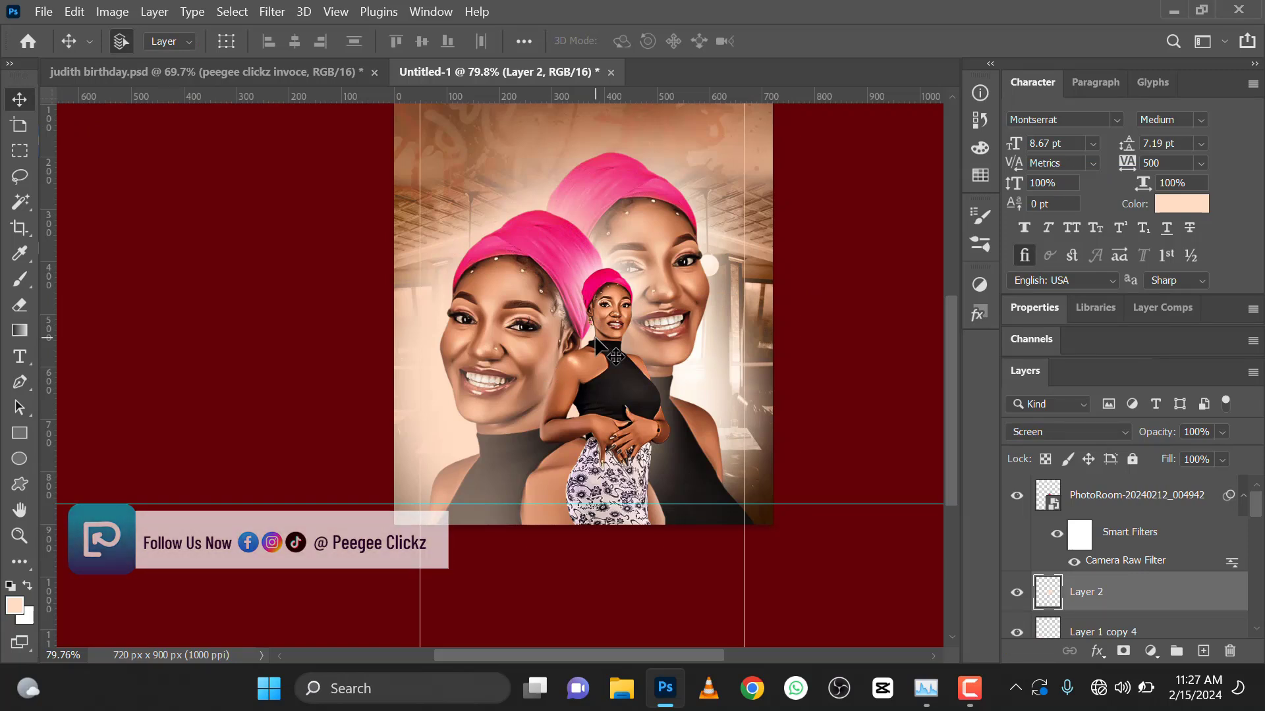
pyautogui.hotkey('ctrl', 'j')
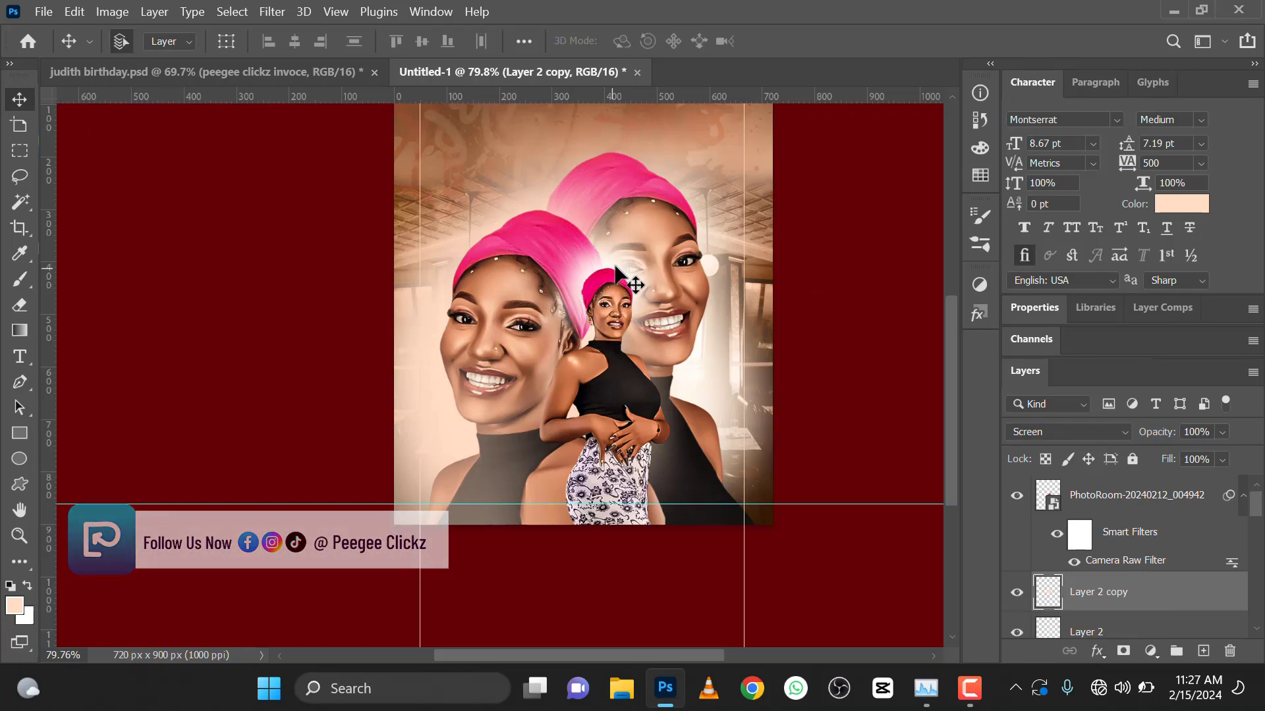
pyautogui.moveTo(637, 275); pyautogui.dragTo(710, 391)
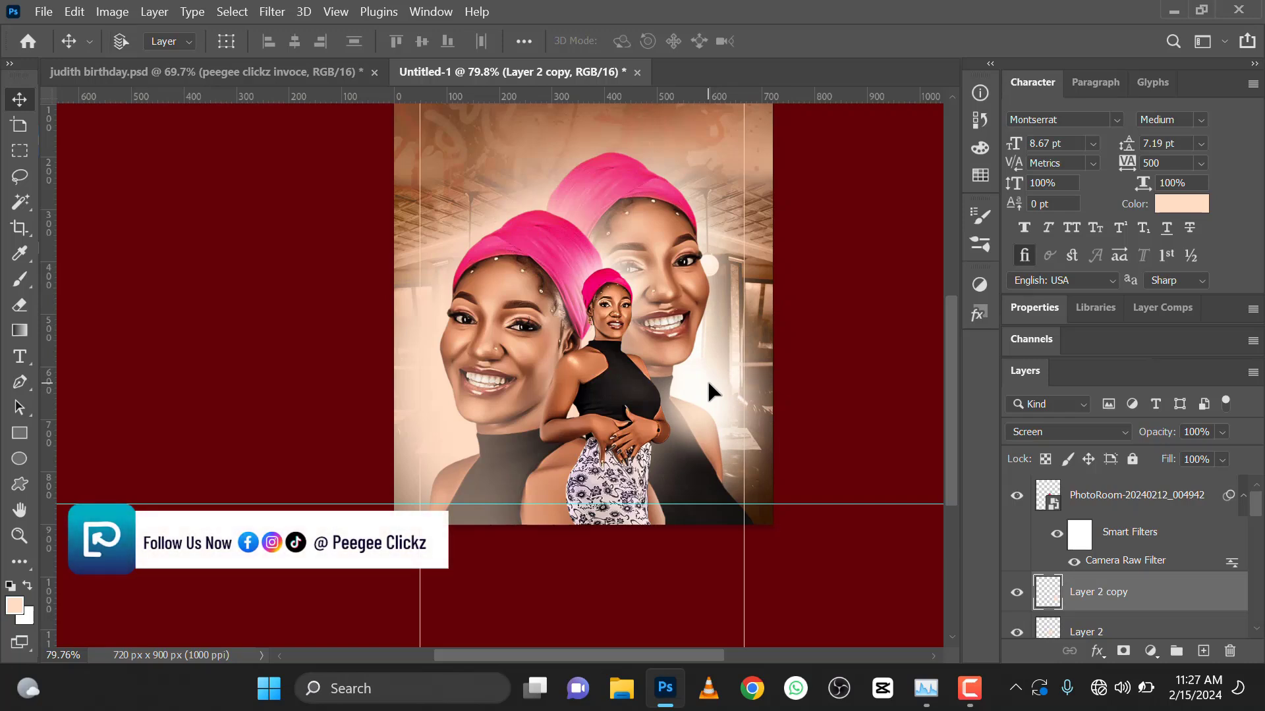
pyautogui.moveTo(706, 376); pyautogui.dragTo(434, 387)
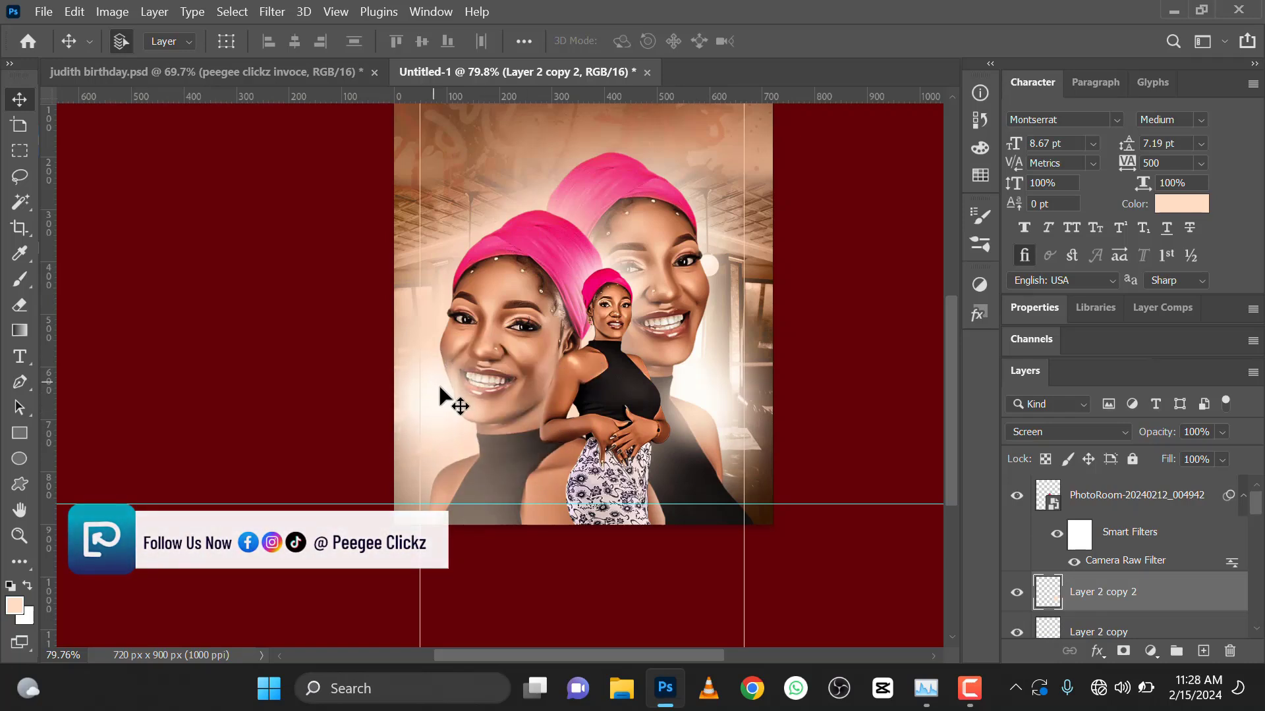
pyautogui.click(1058, 431)
pyautogui.click(1062, 176)
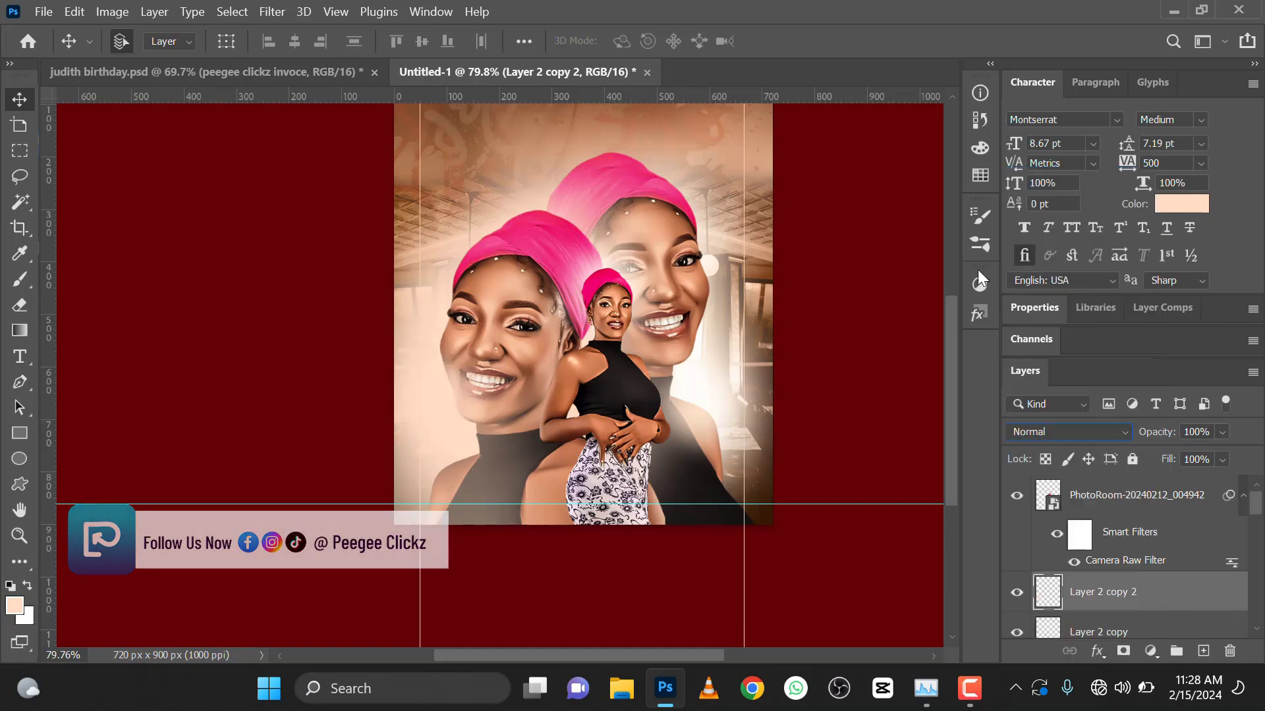
# - Move the original Layer 2 glow slightly down behind the standing figure's head
pyautogui.click(607, 247)
pyautogui.moveTo(606, 247); pyautogui.dragTo(606, 297)
pyautogui.scroll(-3, 603, 280)
pyautogui.scroll(4, 605, 284)
pyautogui.scroll(-3, 606, 297)
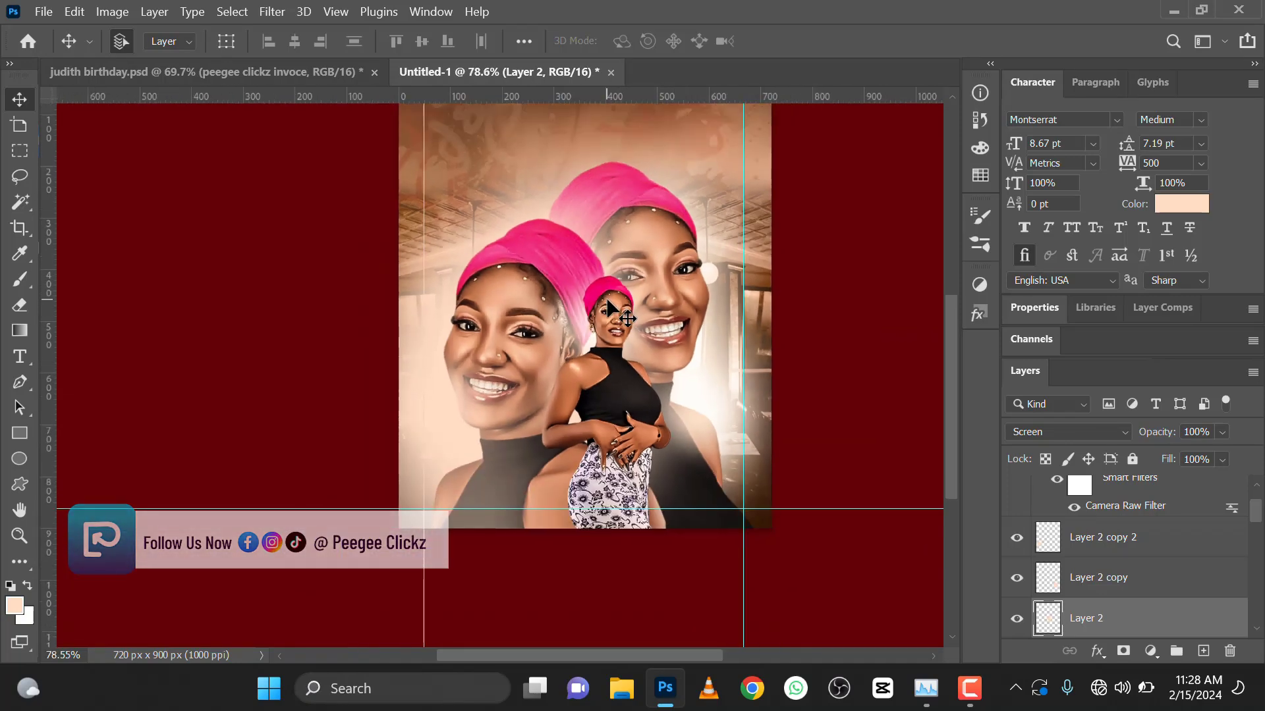
pyautogui.scroll(2, 607, 302)
# - Check the glow placement around the portraits in the finished reference flyer, and return to the Untitled-1 design
pyautogui.click(283, 70)
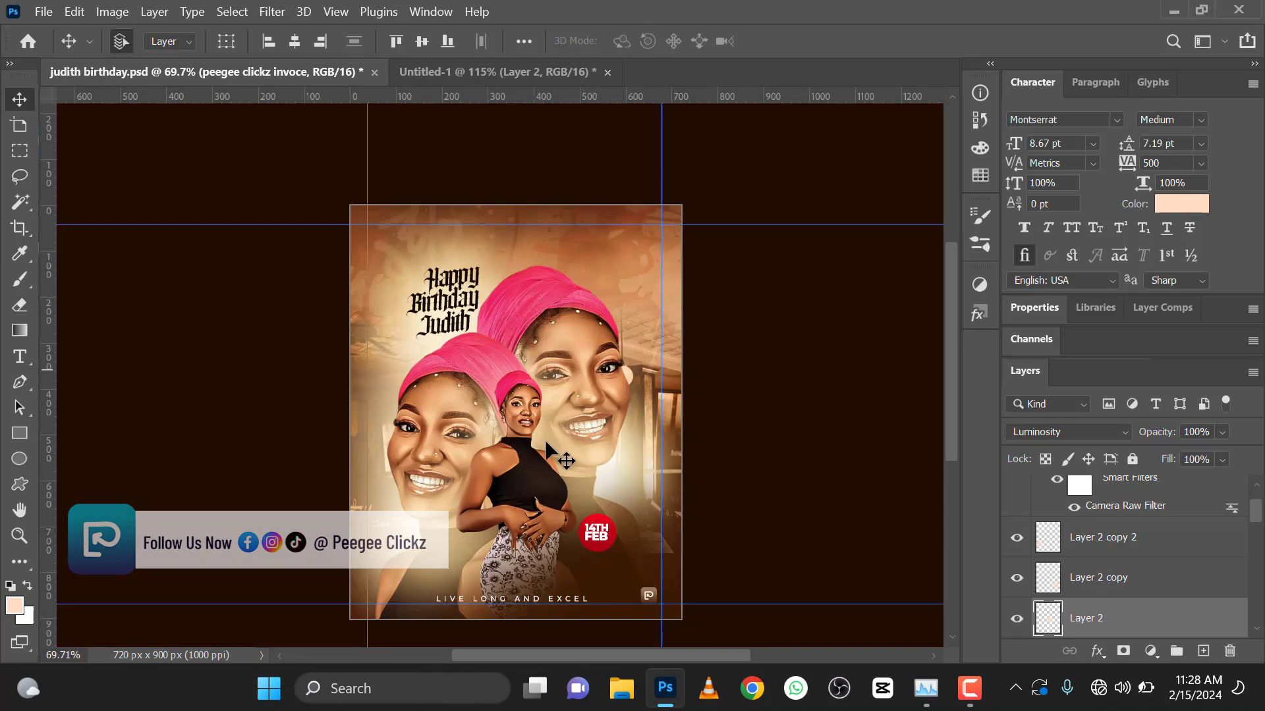
pyautogui.scroll(2, 539, 435)
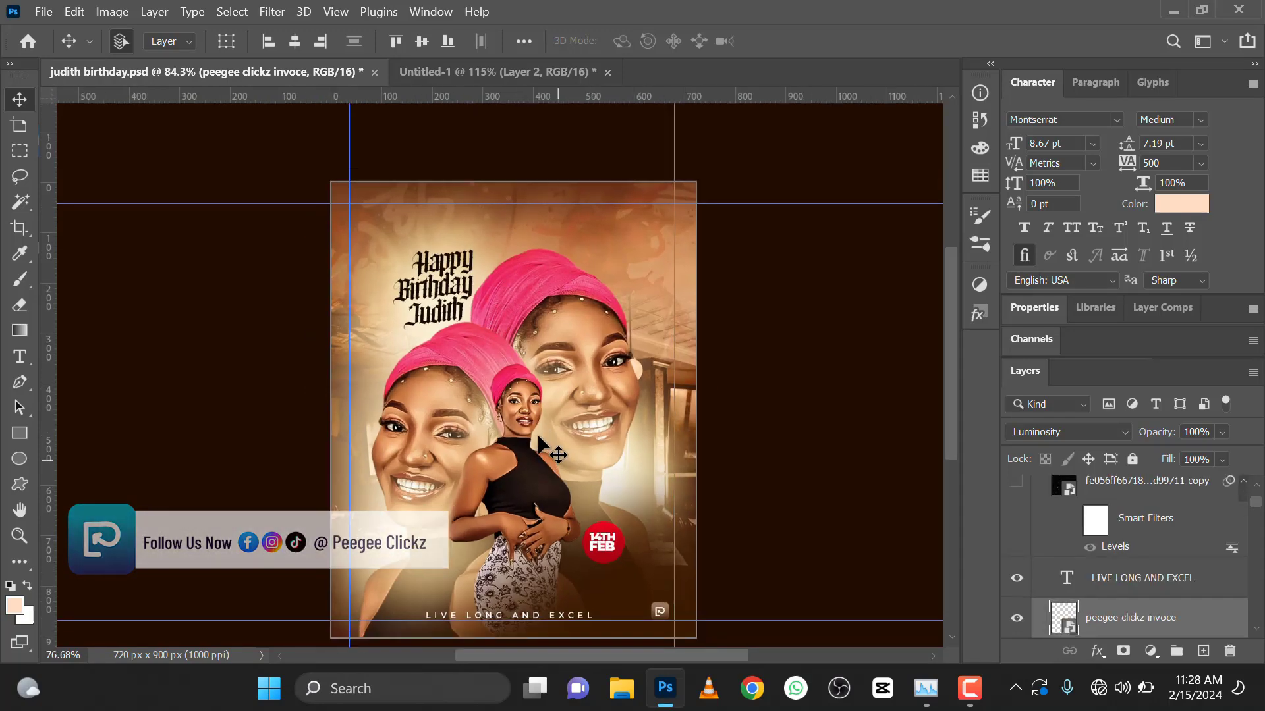
pyautogui.scroll(-2, 536, 433)
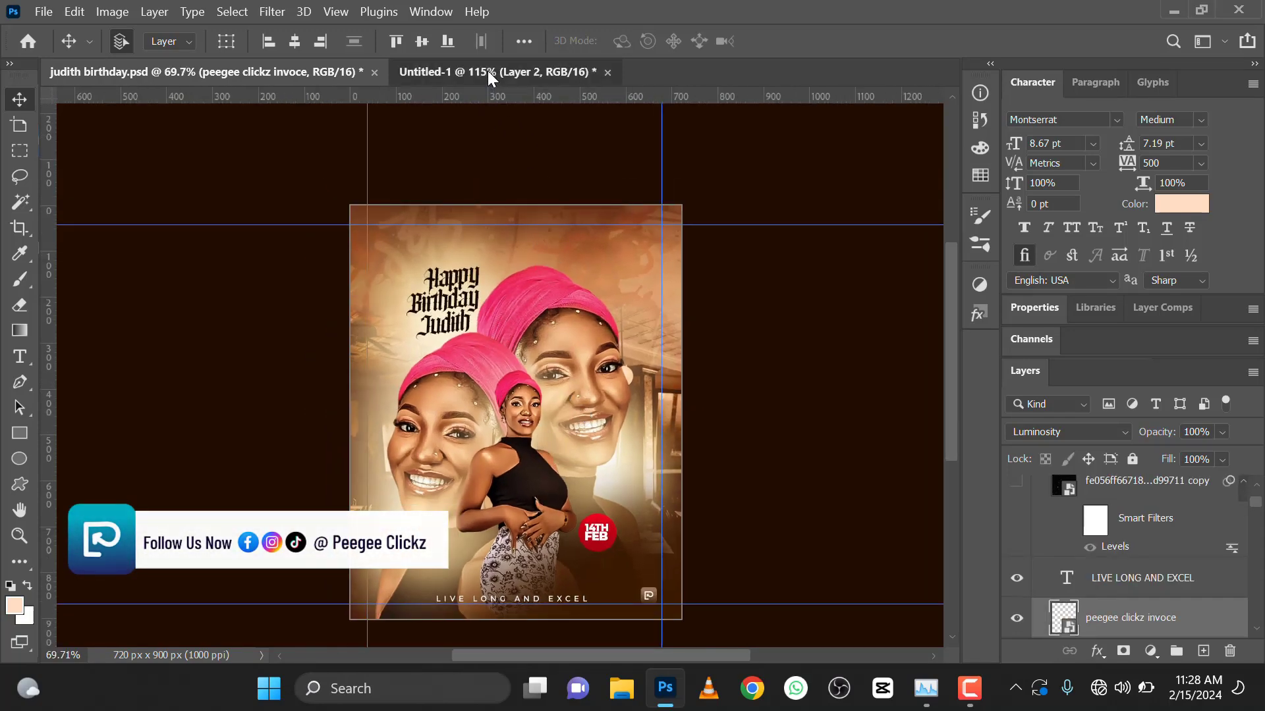
pyautogui.click(488, 71)
pyautogui.scroll(-4, 445, 372)
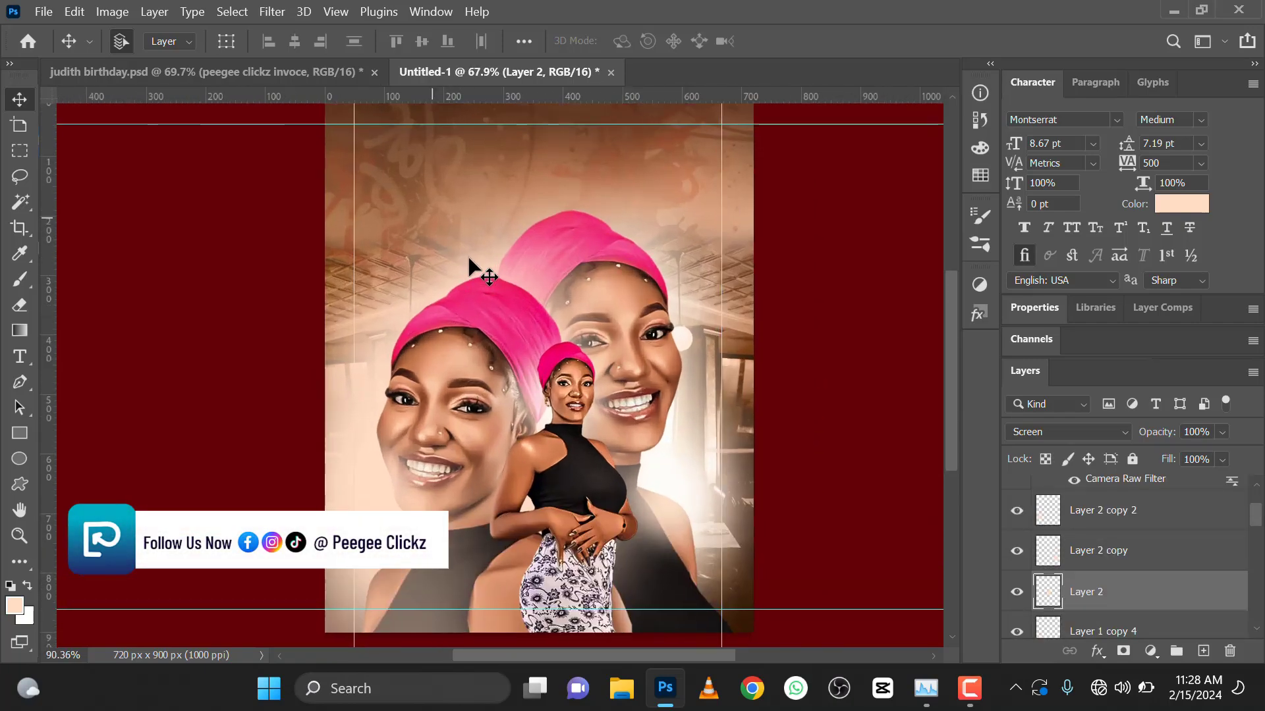
# - Add a new layer directly above Layer 1 copy 3 and paint one peach dab above the front portrait's headwrap
pyautogui.keyDown('ctrl'); pyautogui.click(469, 267); pyautogui.keyUp('ctrl')
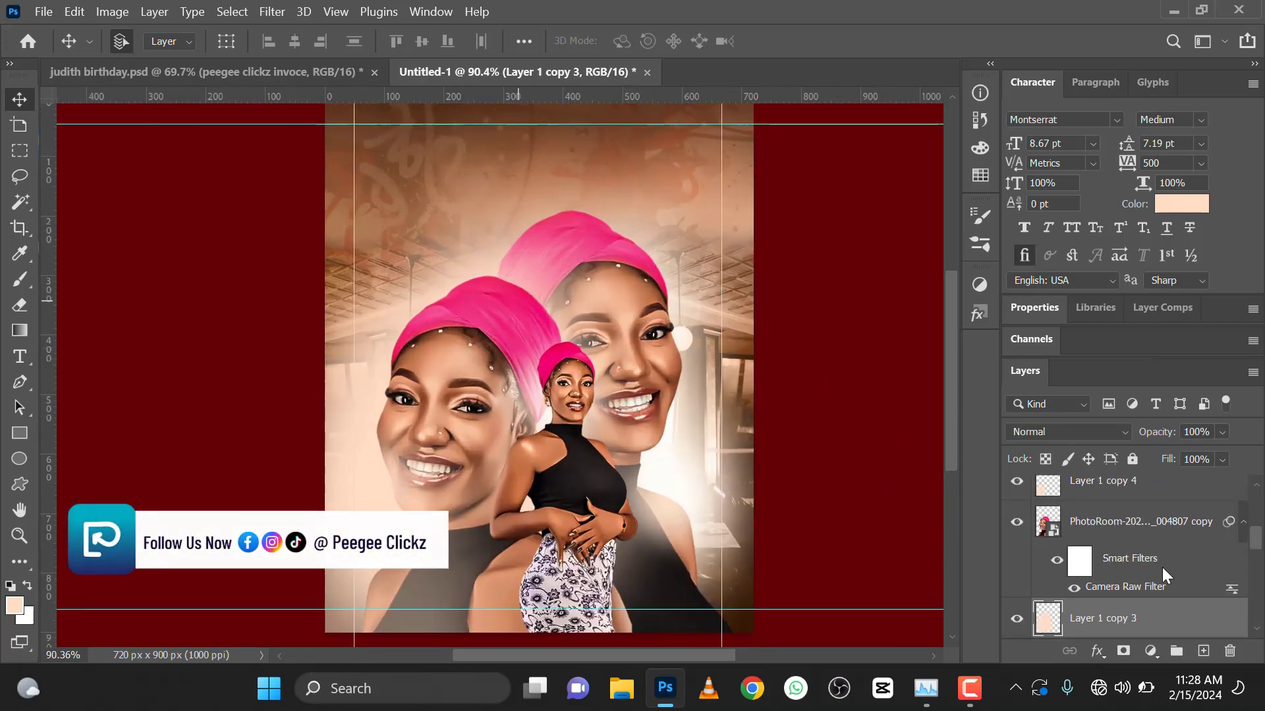
pyautogui.click(1203, 651)
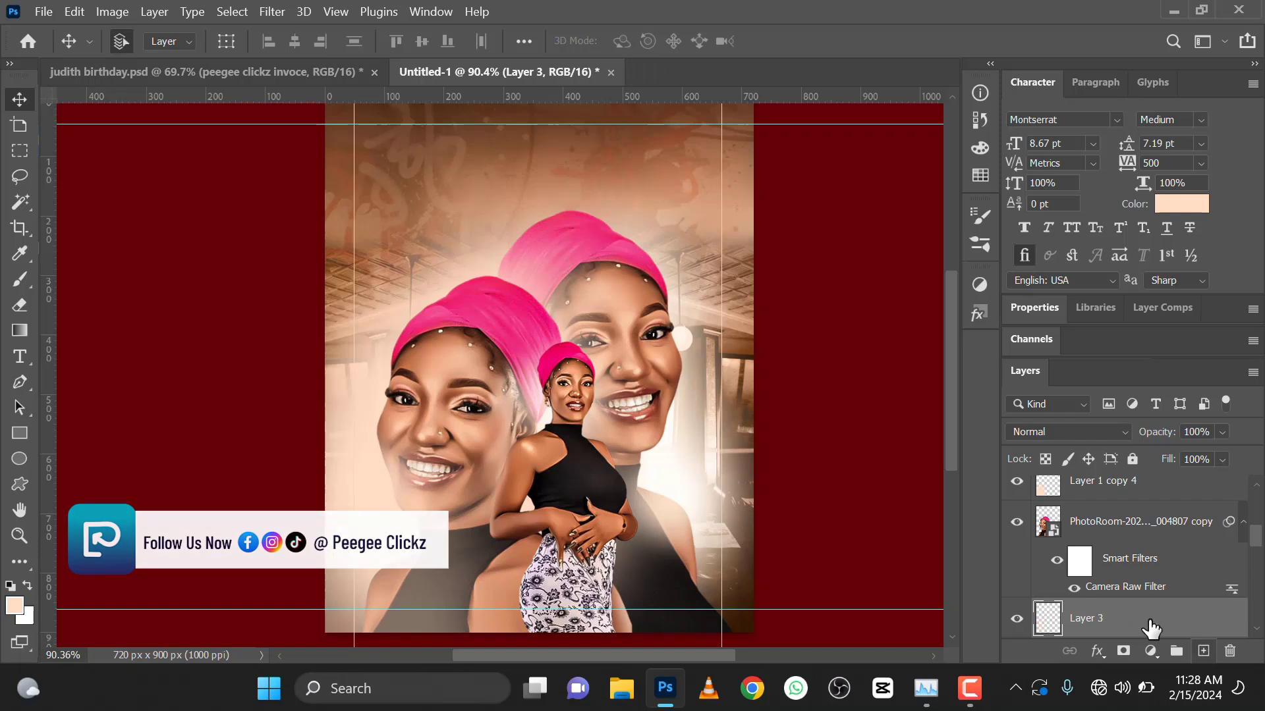
pyautogui.click(20, 280)
pyautogui.click(454, 252)
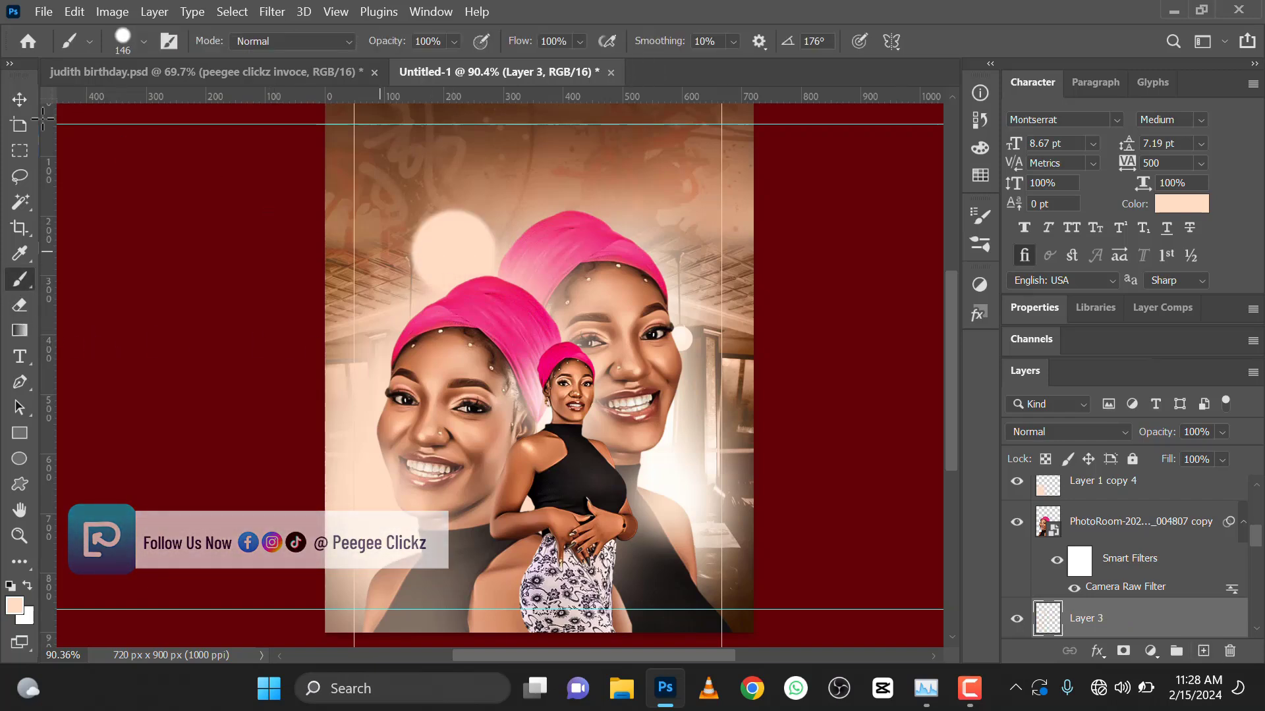
# - Scale the new peach dab above the front portrait's headwrap up proportionally to about 257 px wide and high
pyautogui.click(20, 99)
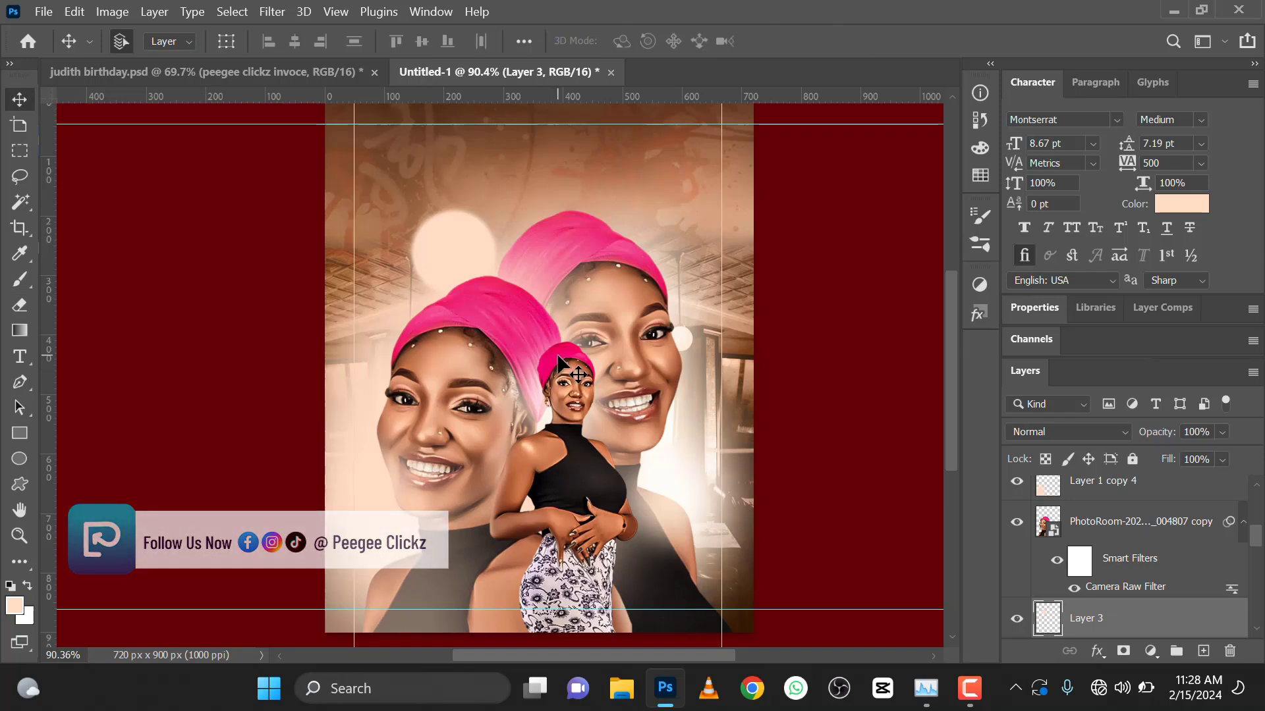
pyautogui.hotkey('ctrl', 't')
pyautogui.moveTo(502, 204); pyautogui.dragTo(556, 152)
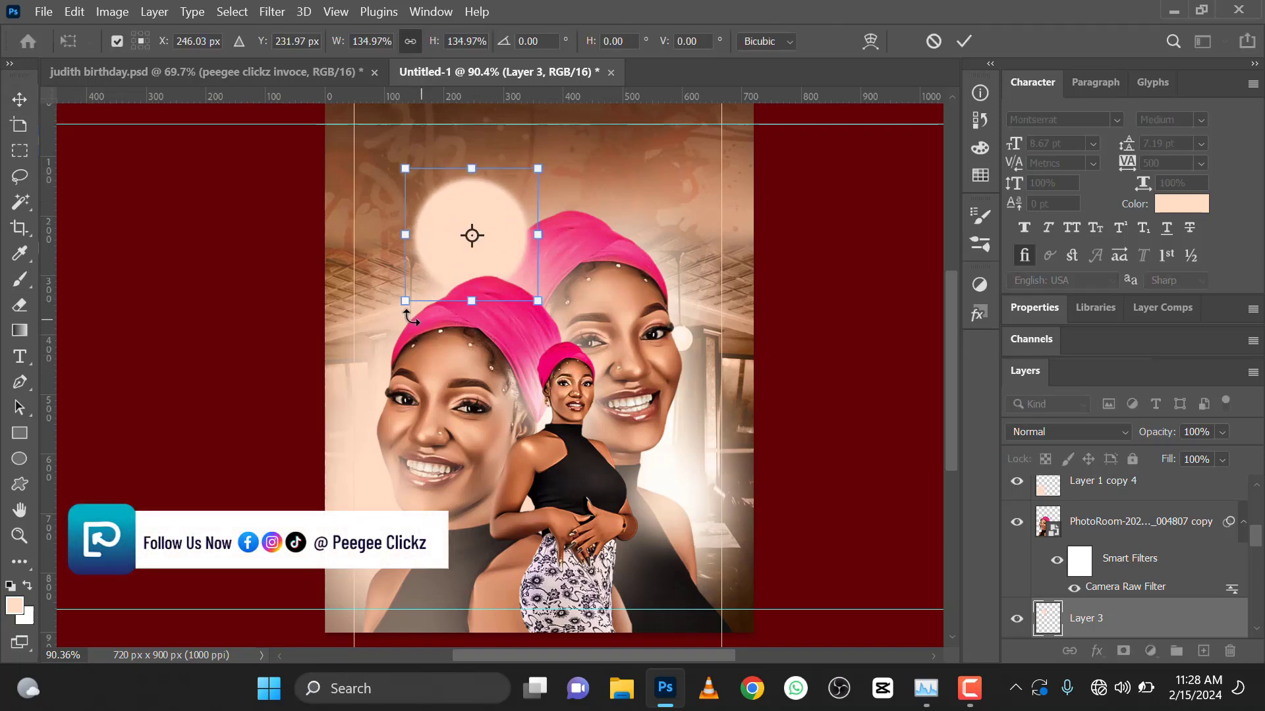
pyautogui.moveTo(410, 304); pyautogui.dragTo(390, 325)
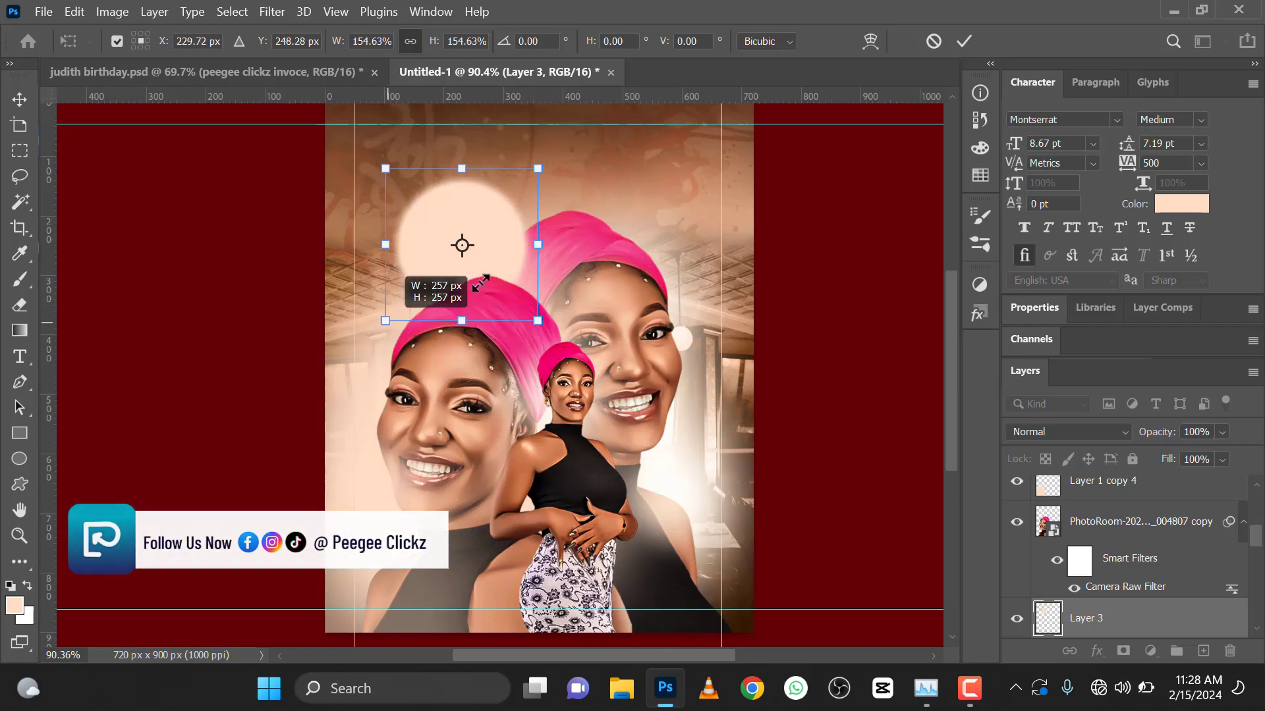
pyautogui.click(963, 41)
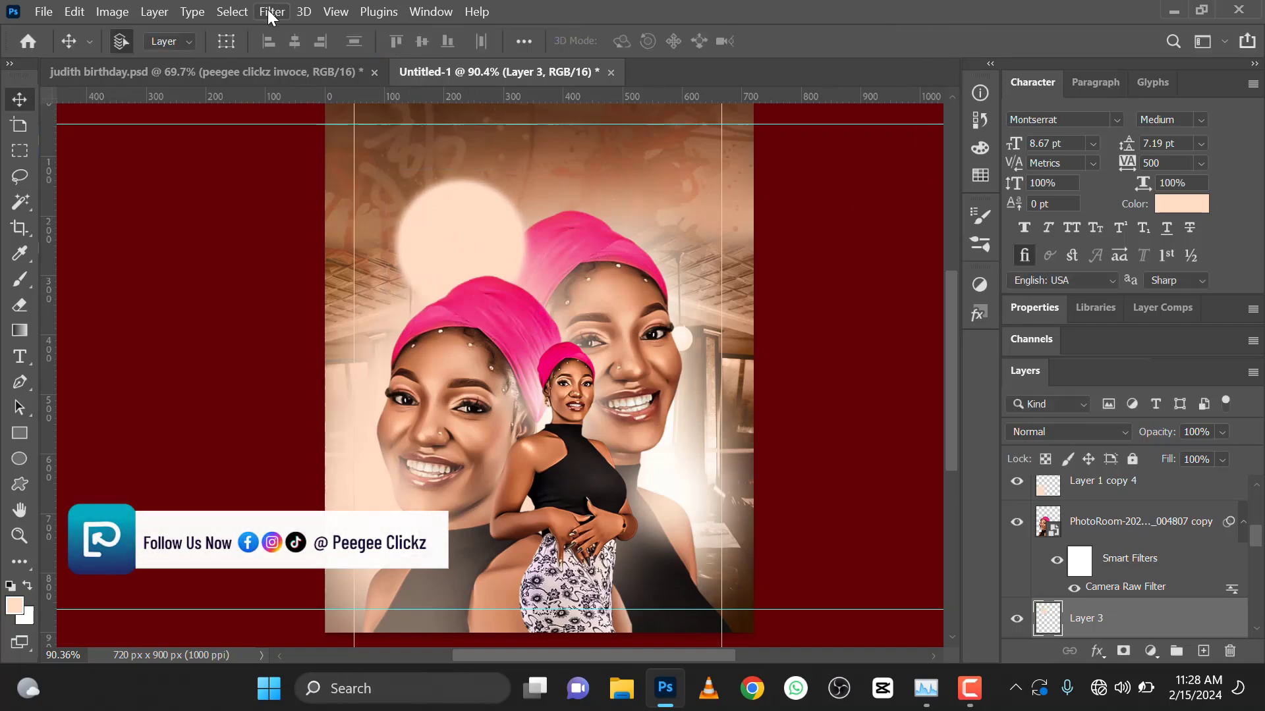
# - Apply a Gaussian Blur of 26.3 pixels radius to the enlarged peach dab on Layer 3
pyautogui.click(271, 11)
pyautogui.moveTo(502, 250)
pyautogui.click(558, 318)
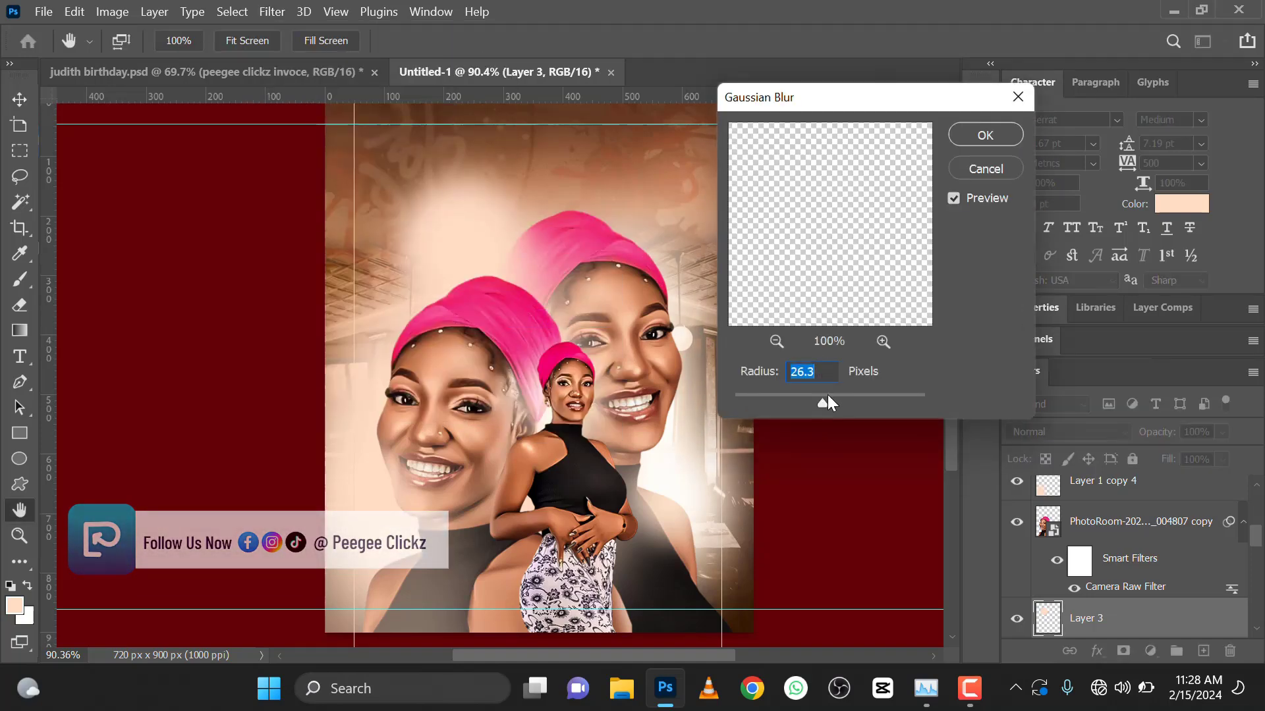
pyautogui.click(971, 135)
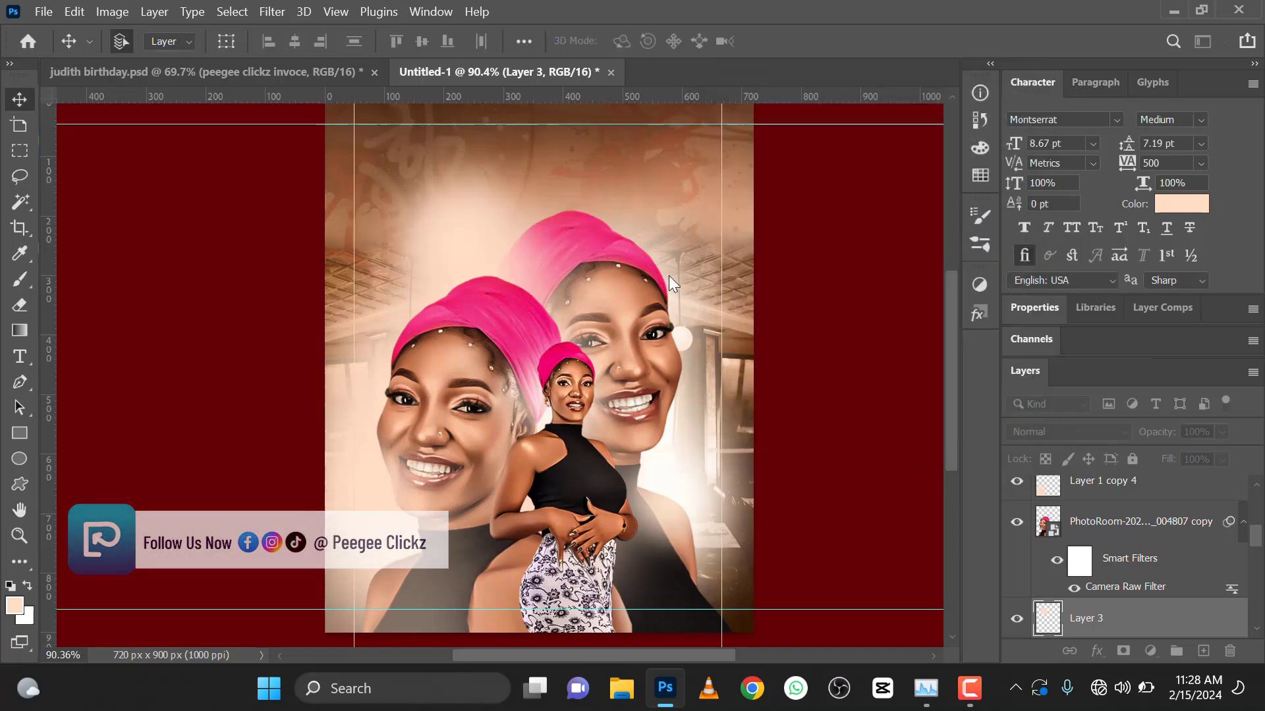
# - Examine how the glows blend the portraits and the standing figure into the background, and select the standing figure's layer
pyautogui.scroll(-2, 498, 261)
pyautogui.scroll(-1, 497, 260)
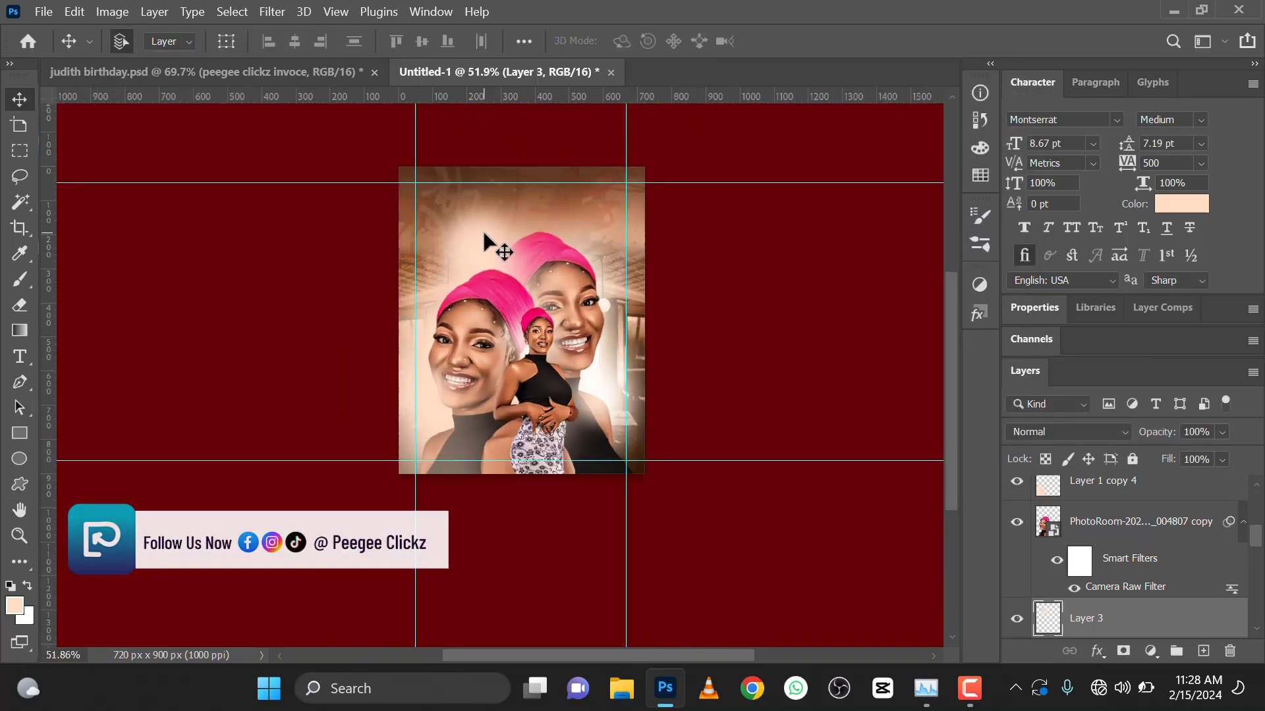
pyautogui.scroll(2, 484, 247)
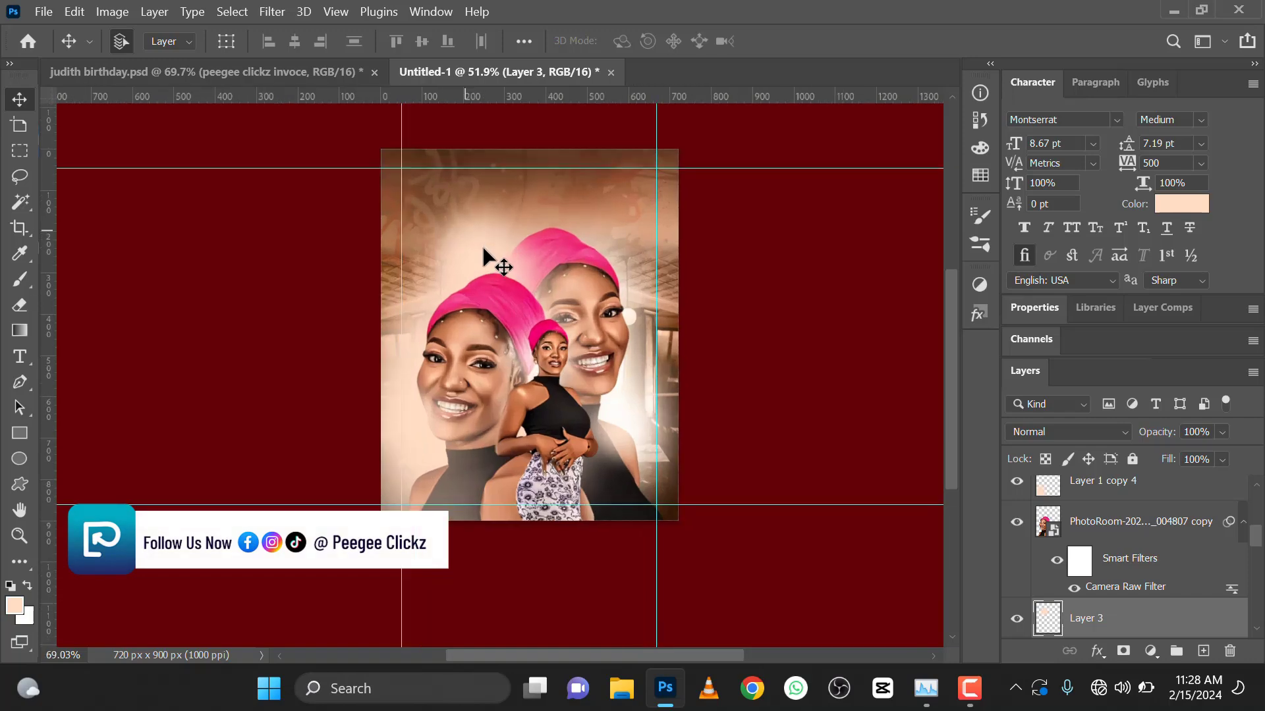
pyautogui.scroll(1, 482, 246)
pyautogui.scroll(-2, 480, 244)
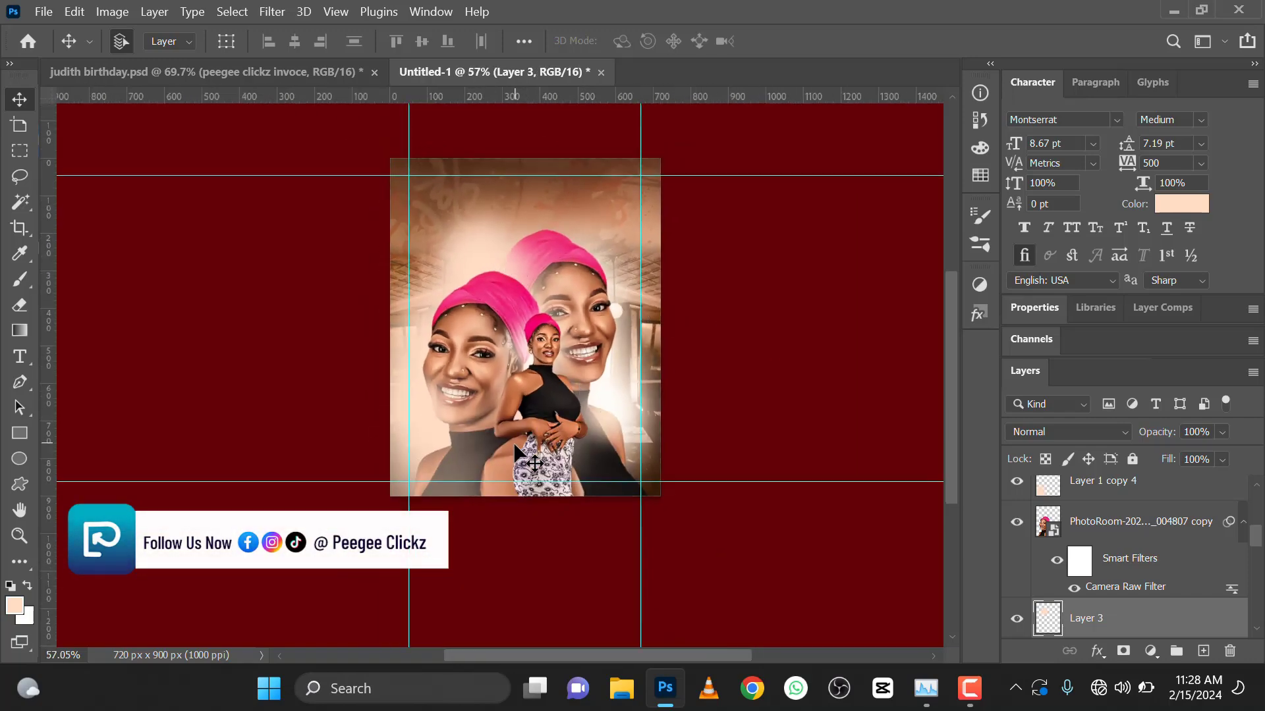
pyautogui.scroll(6, 516, 444)
pyautogui.click(556, 362)
pyautogui.scroll(-3, 557, 362)
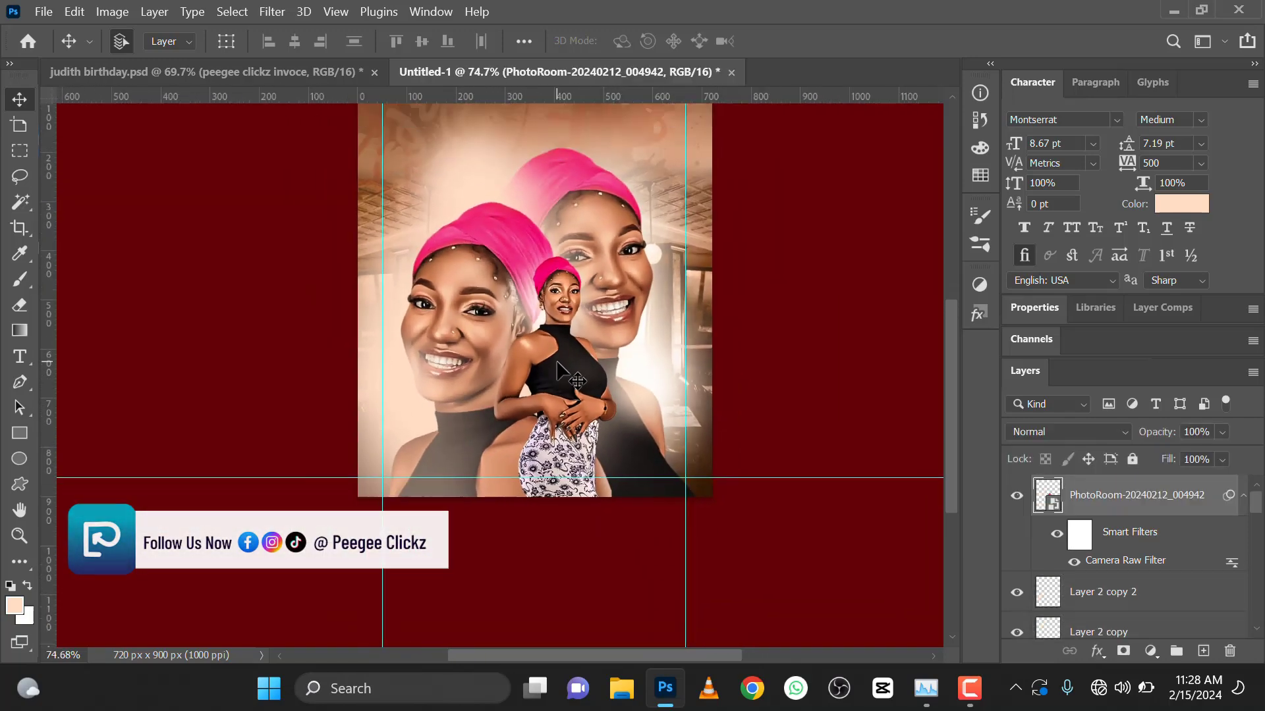
pyautogui.scroll(-2, 557, 363)
pyautogui.scroll(2, 546, 423)
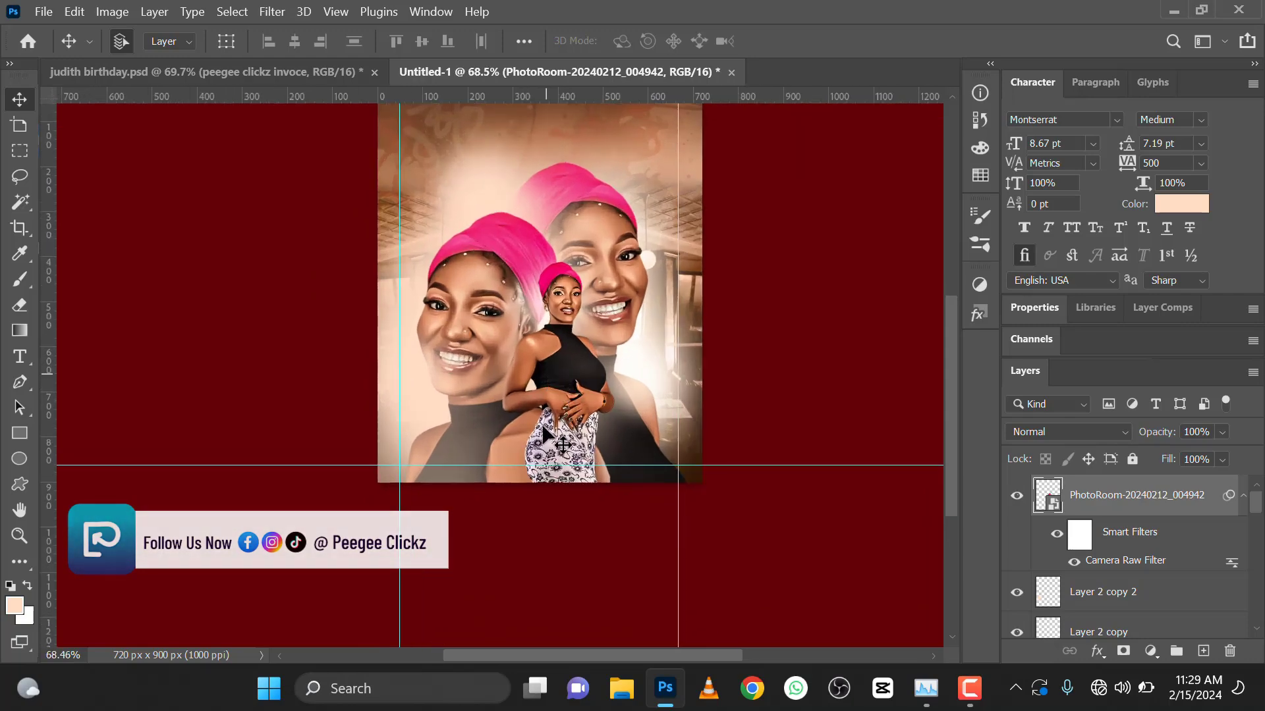
# - Draw a rectangle of about 474 x 183 px over the flyer's lower-right corner and remove its stroke
pyautogui.scroll(2, 546, 431)
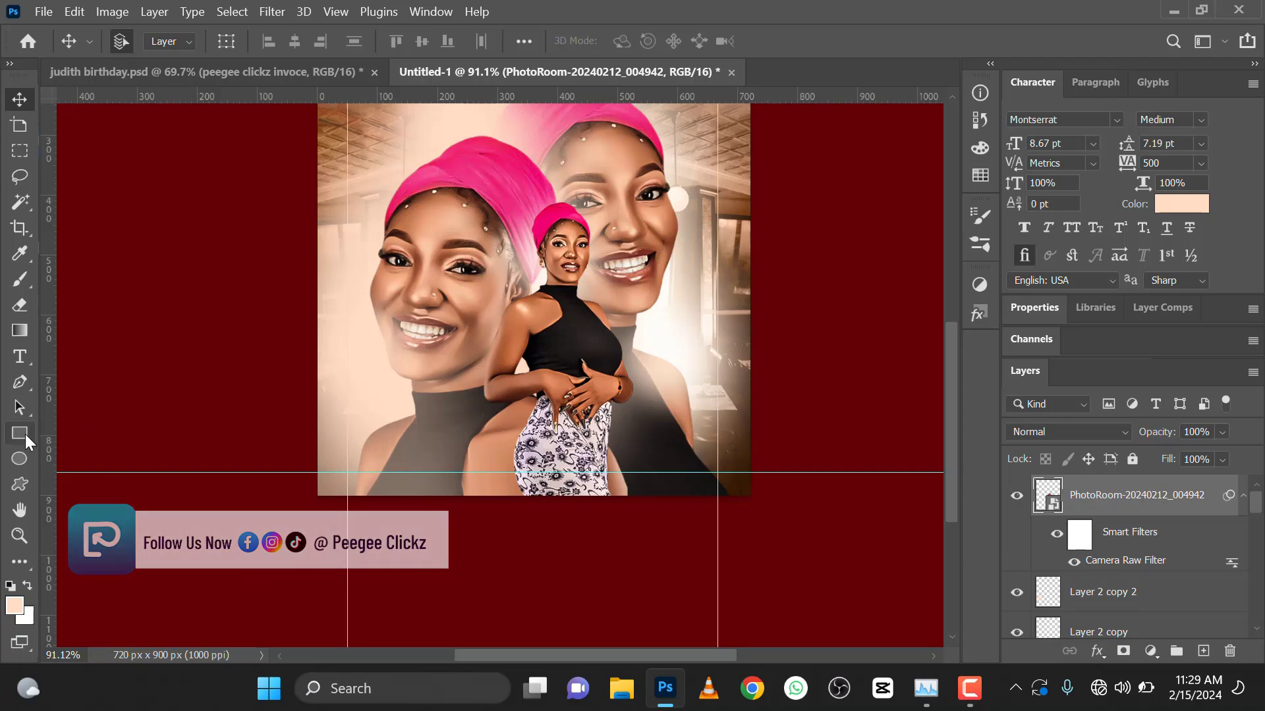
pyautogui.click(19, 432)
pyautogui.moveTo(491, 432); pyautogui.dragTo(775, 539)
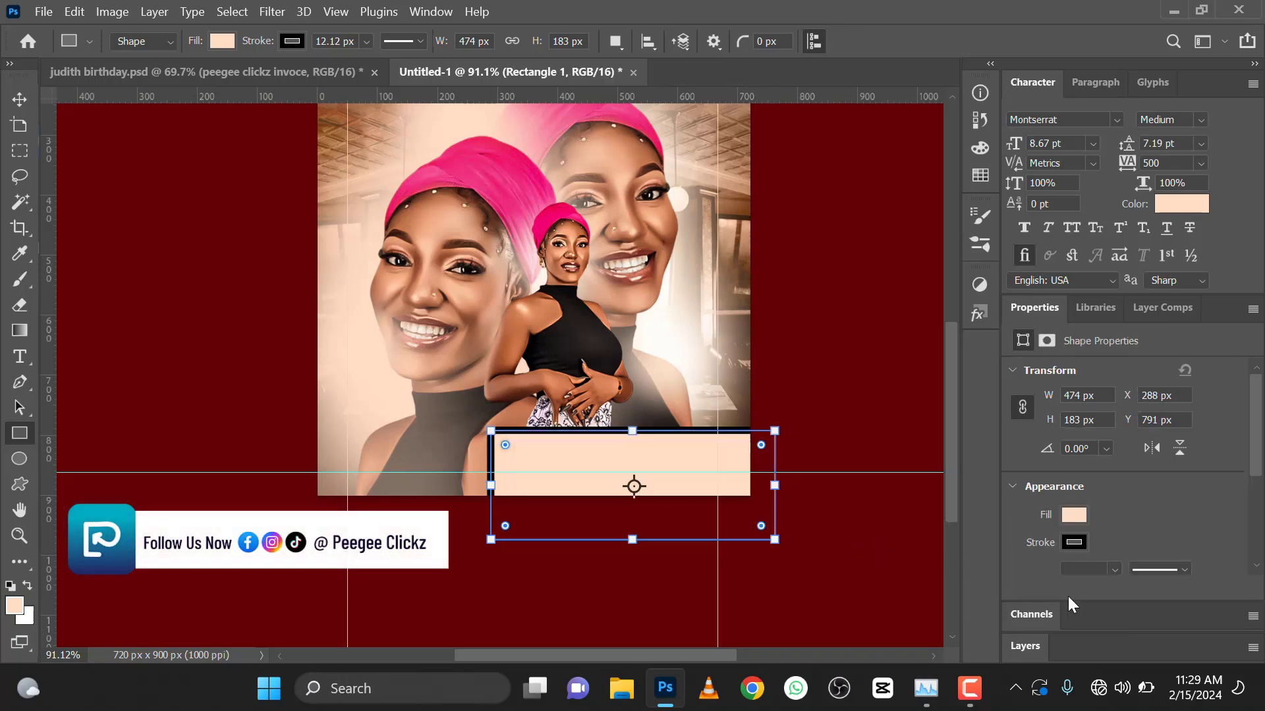
pyautogui.click(1066, 544)
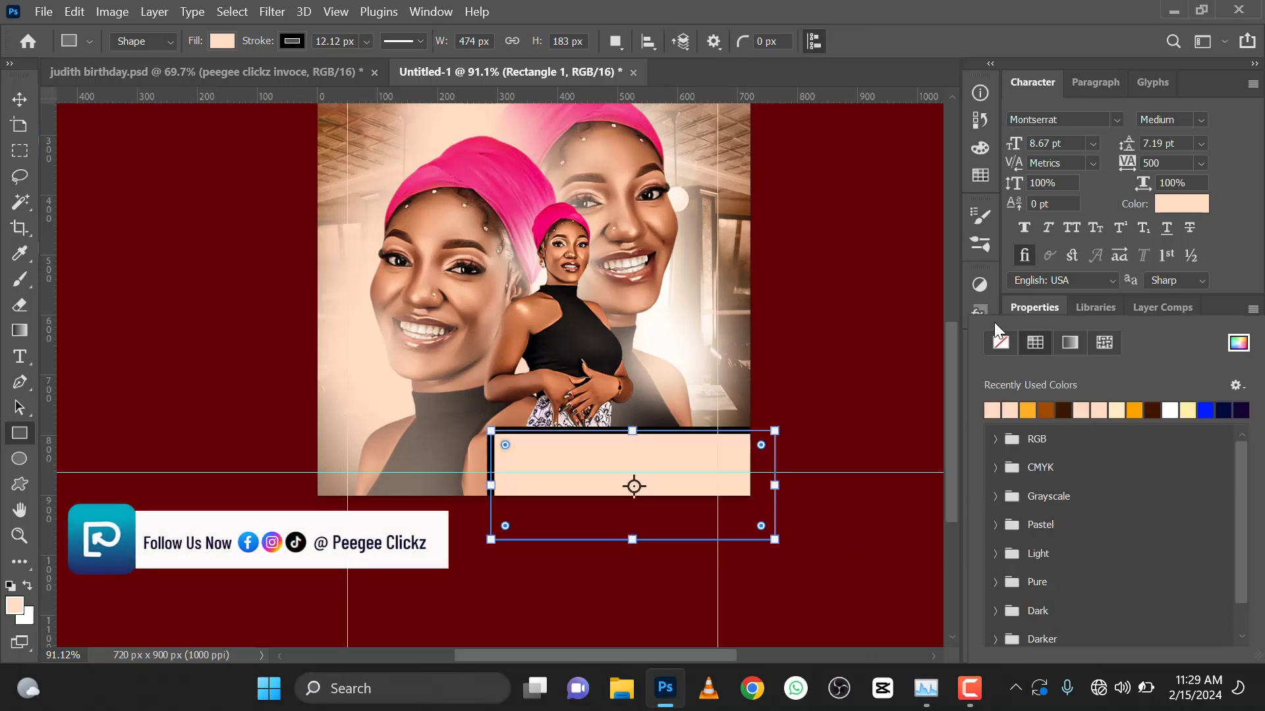
pyautogui.click(1031, 305)
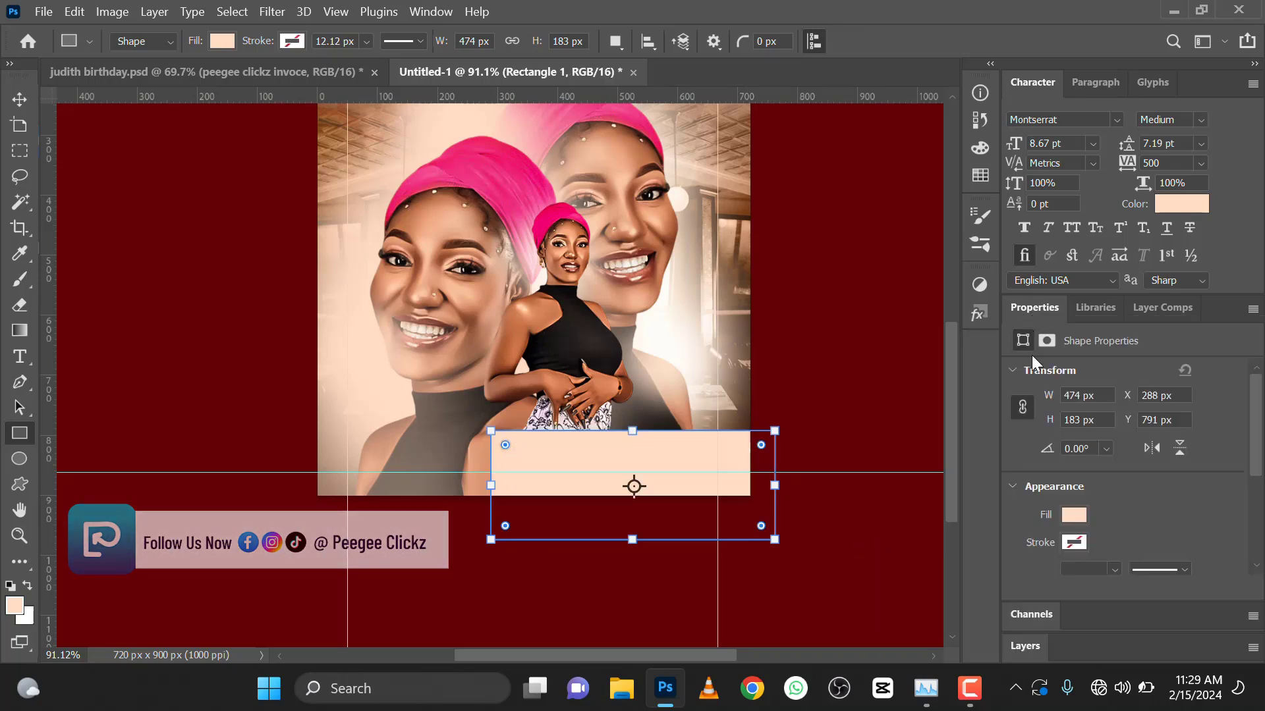
# - Fill the rectangle with a dark brown solid colour of hue 26, saturation 96 and brightness 23
pyautogui.click(1074, 516)
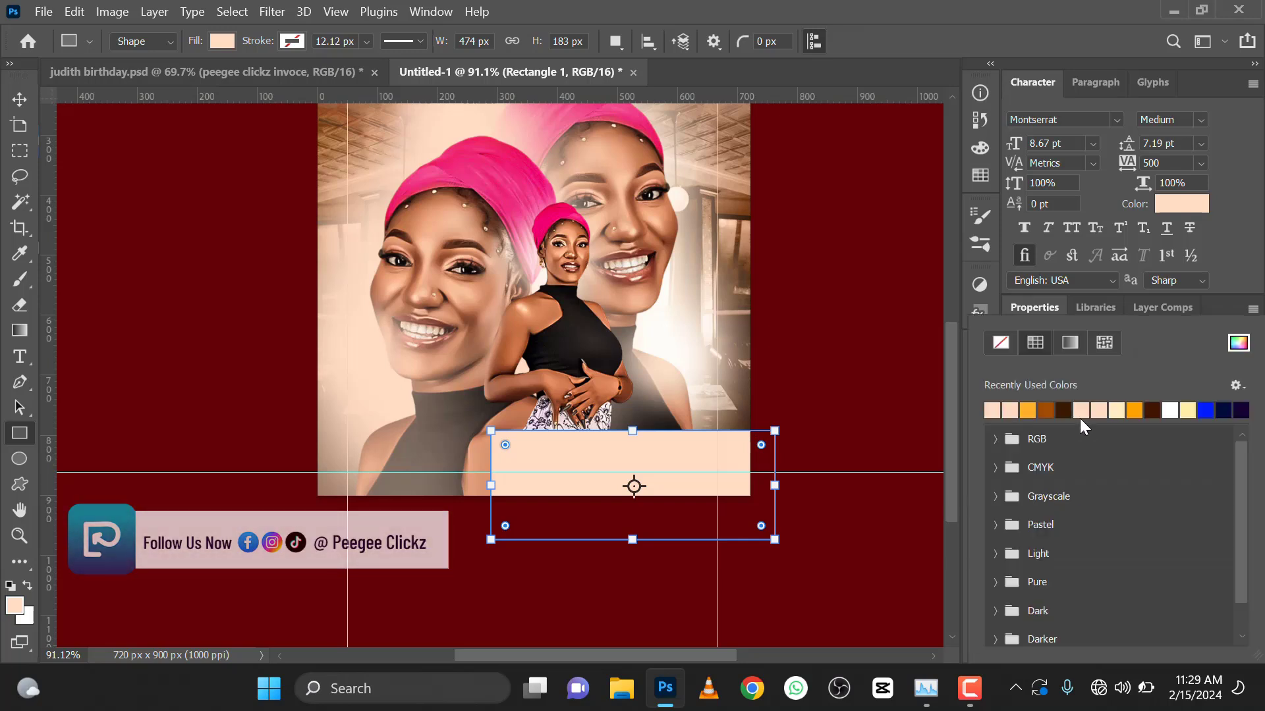
pyautogui.click(1238, 345)
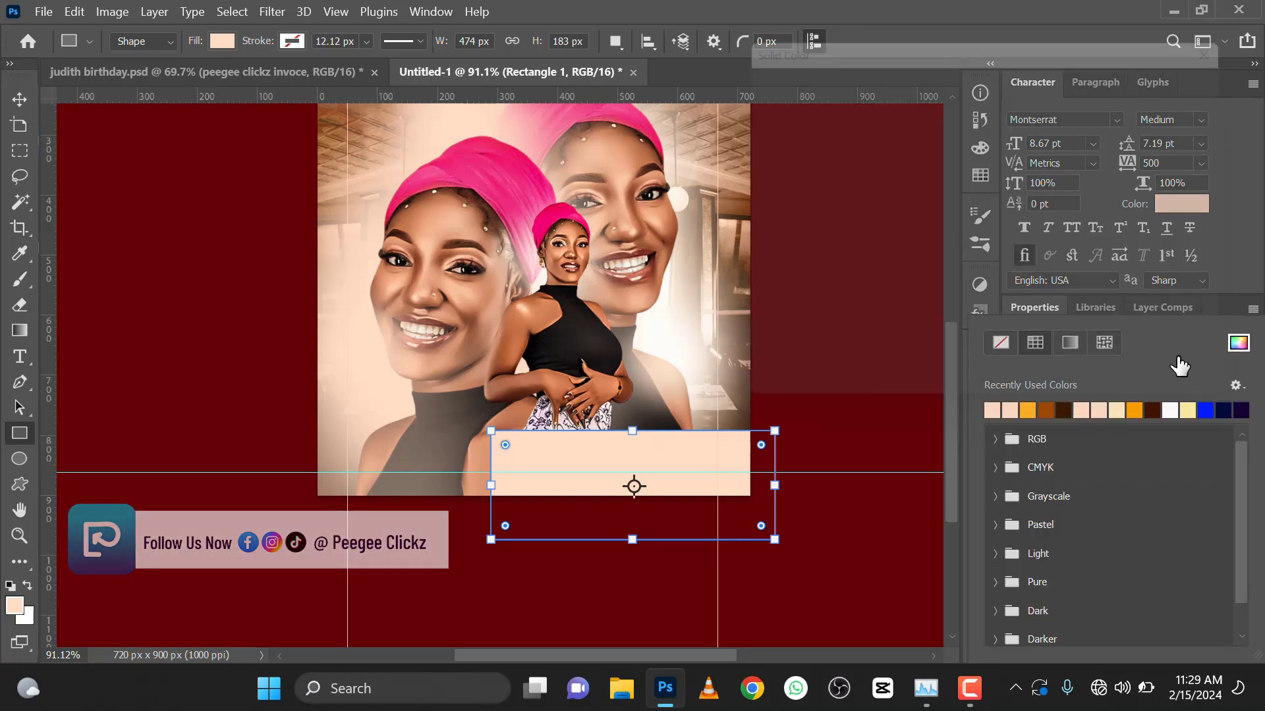
pyautogui.moveTo(1107, 233); pyautogui.dragTo(1088, 232)
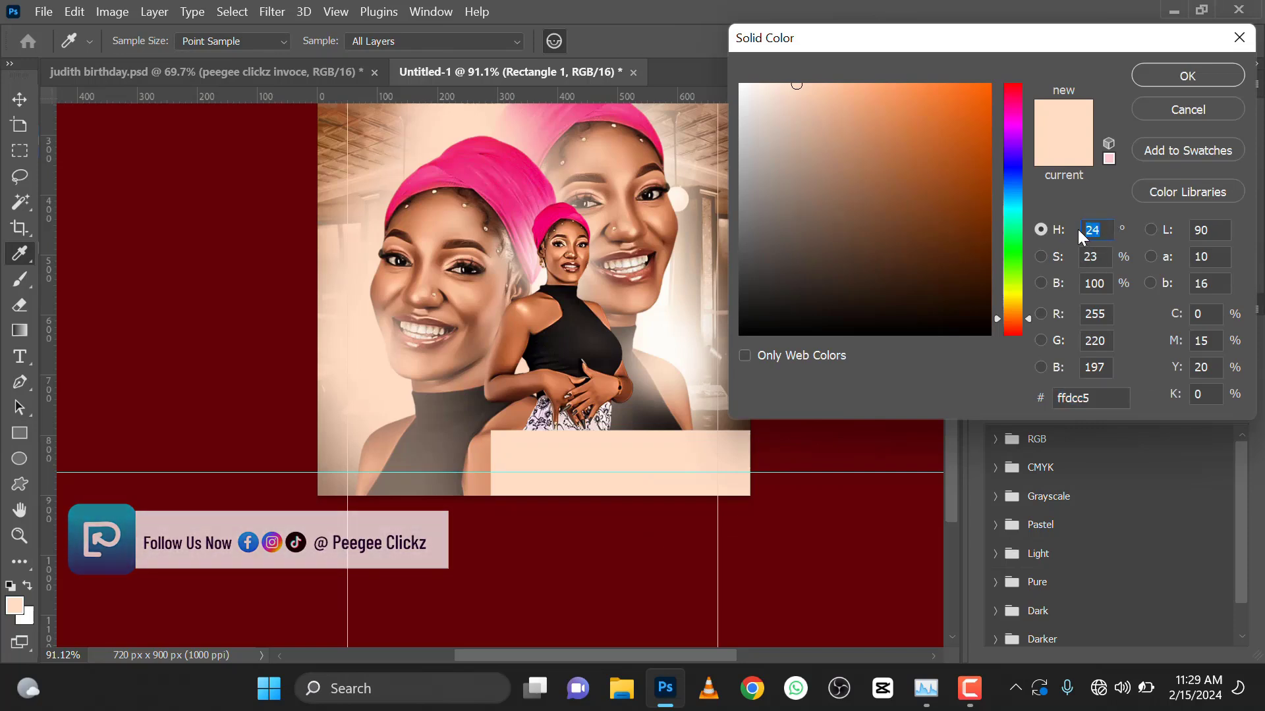
pyautogui.write('26')
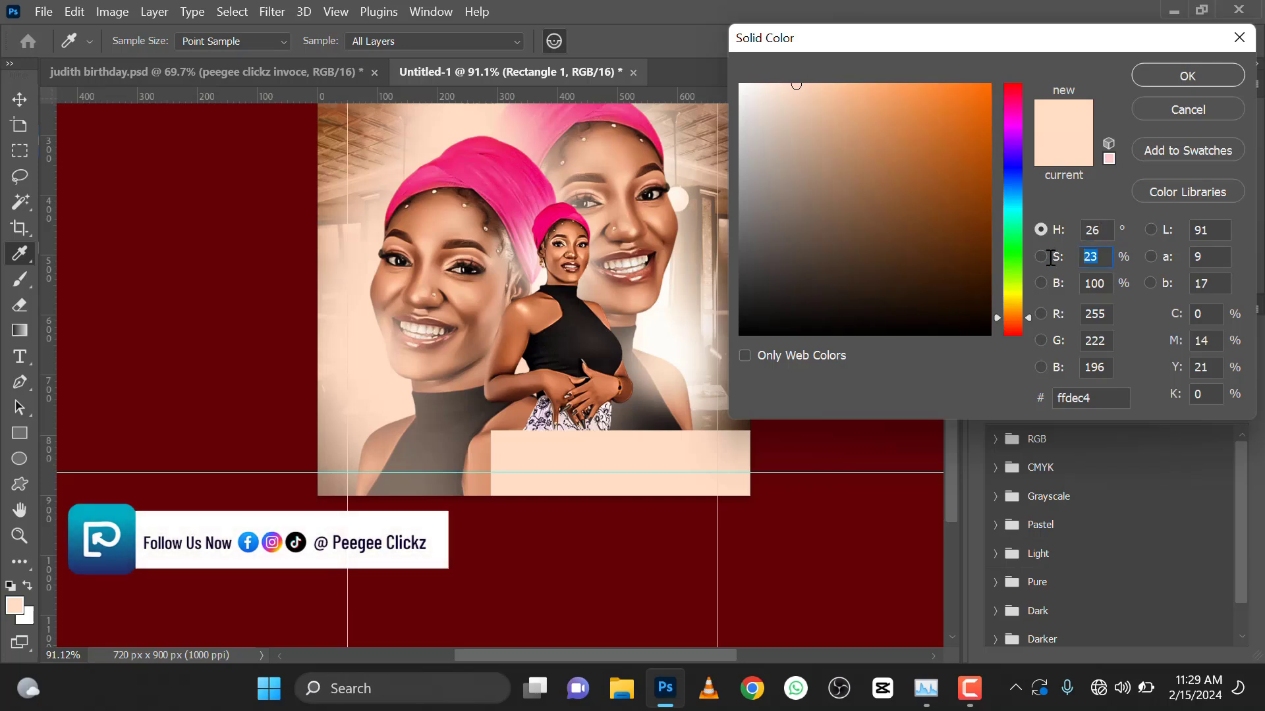
pyautogui.write('9')
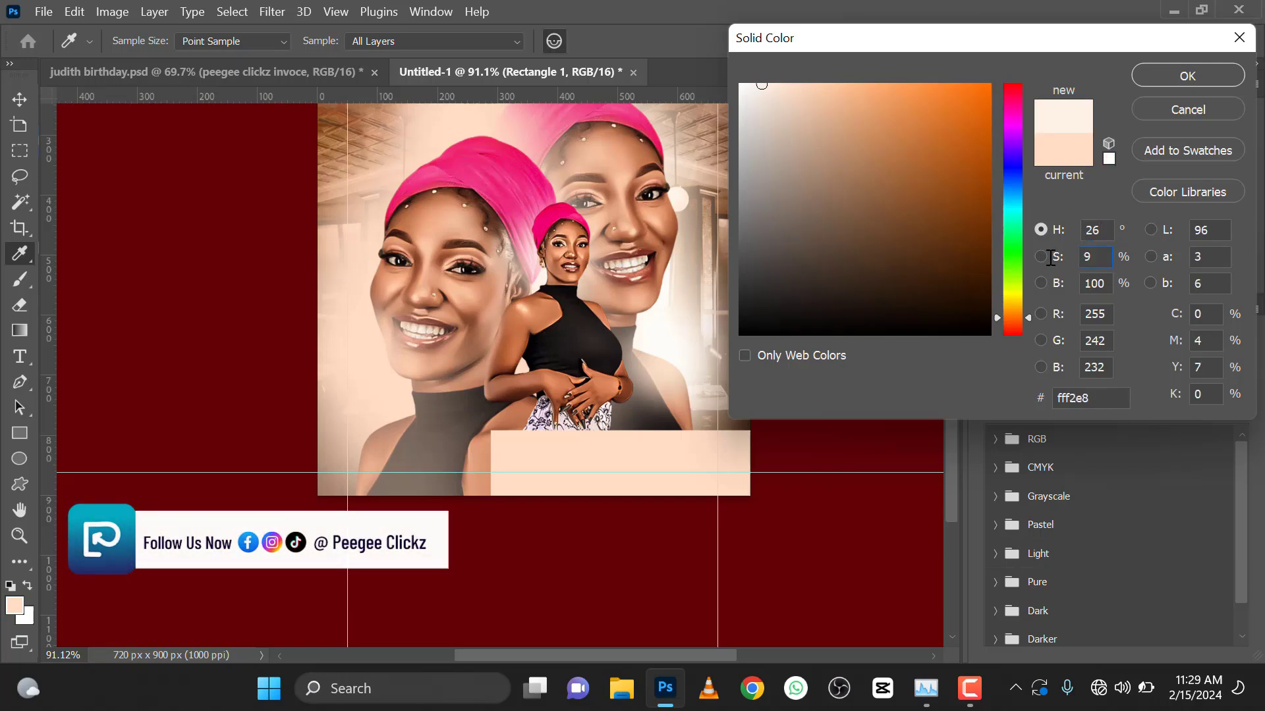
pyautogui.write('6')
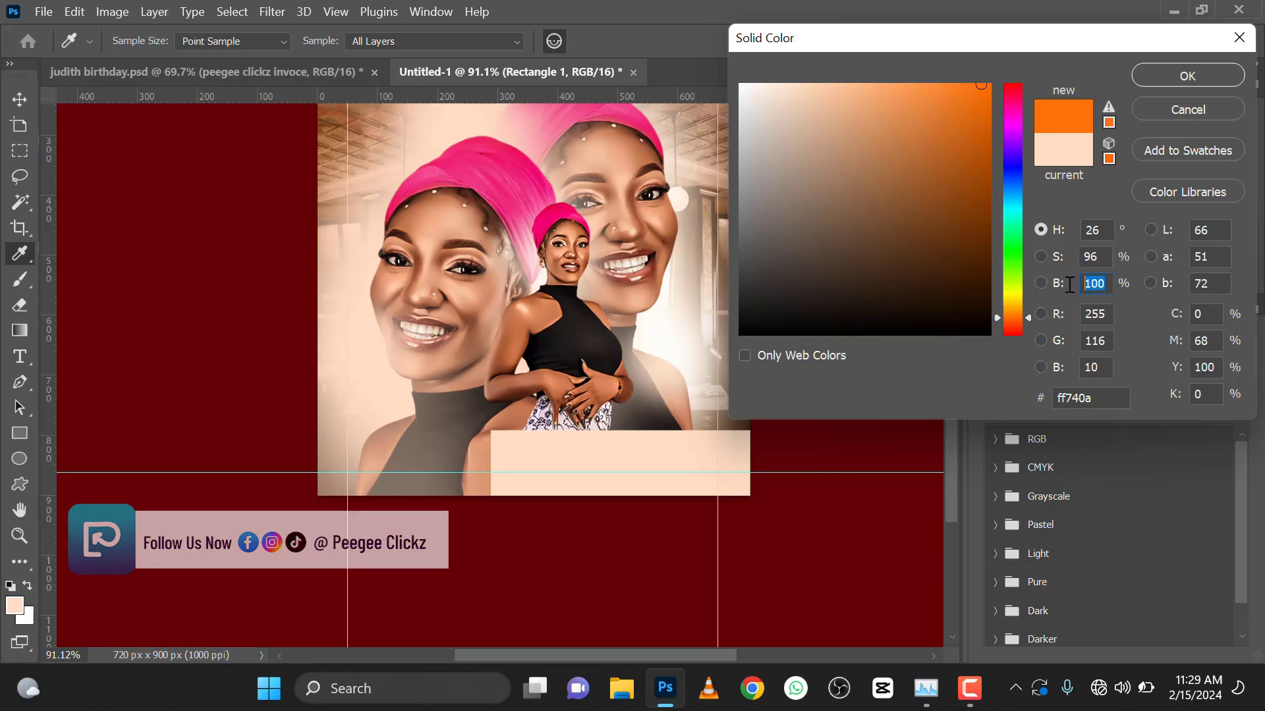
pyautogui.write('23')
pyautogui.click(1154, 80)
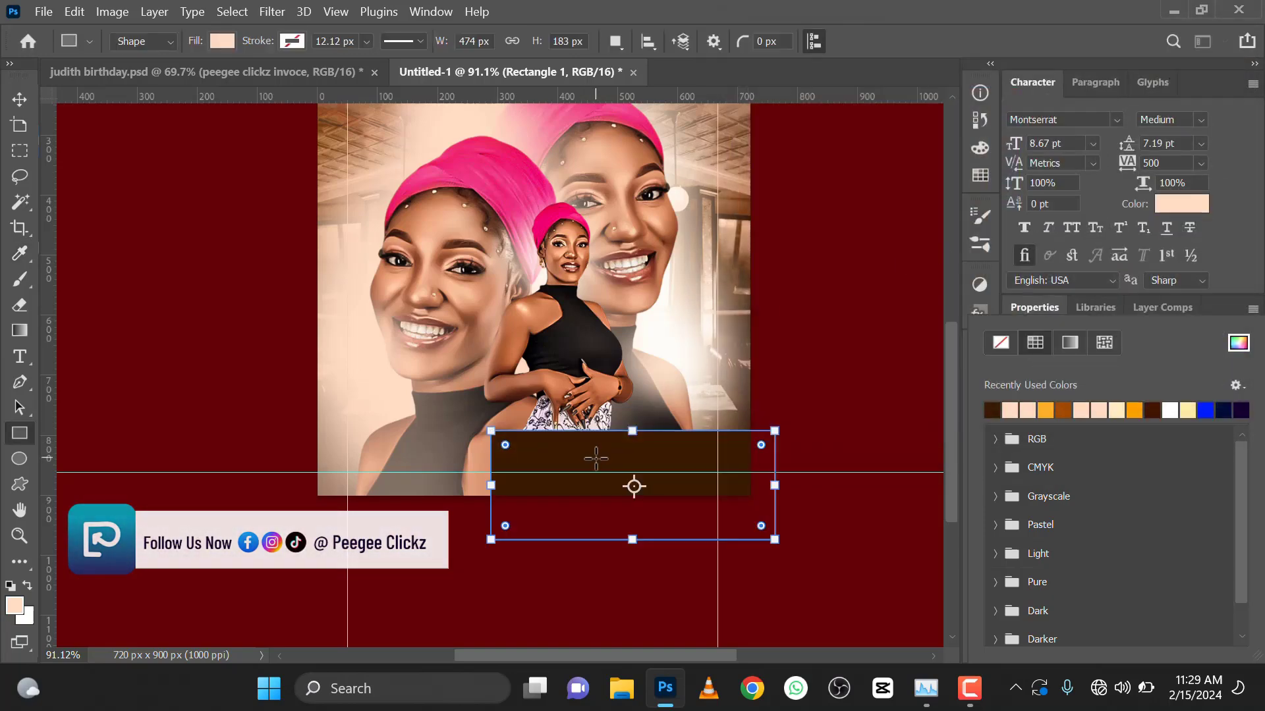
# - Rotate the brown rectangle to -23.83° and shift it slightly up and to the right over the flyer's lower-right corner
pyautogui.rightClick(588, 452)
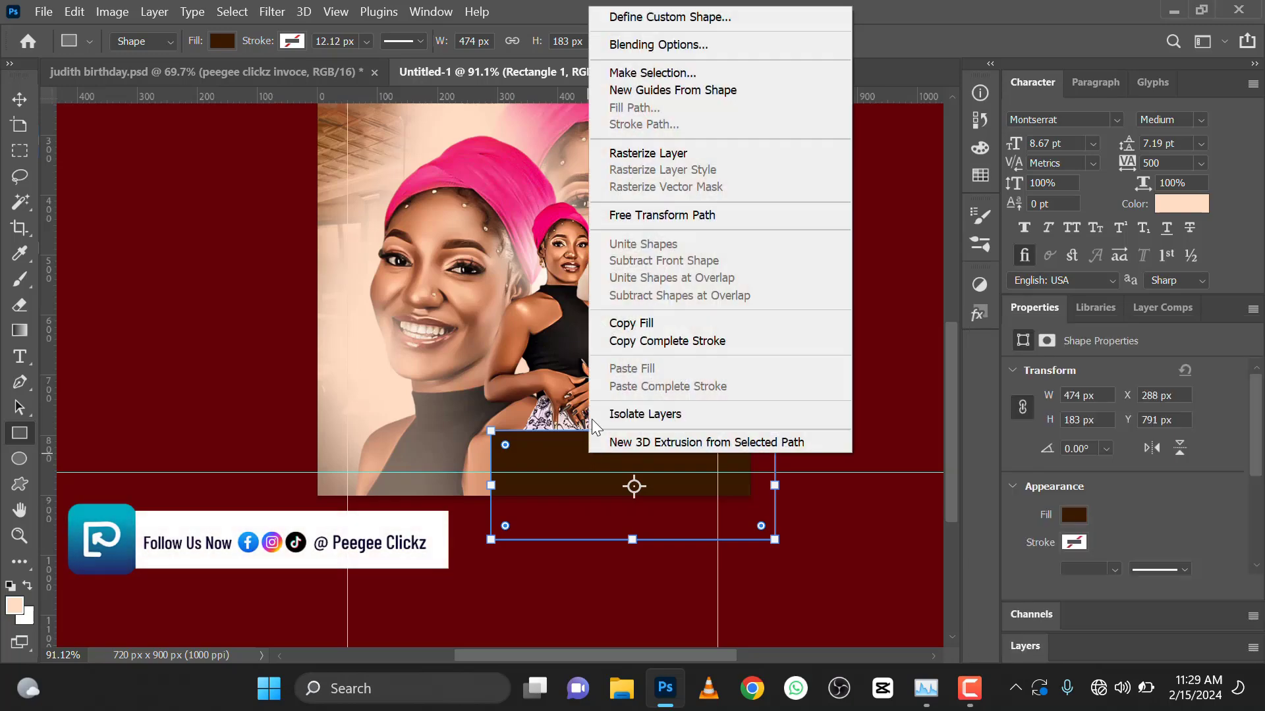
pyautogui.click(20, 102)
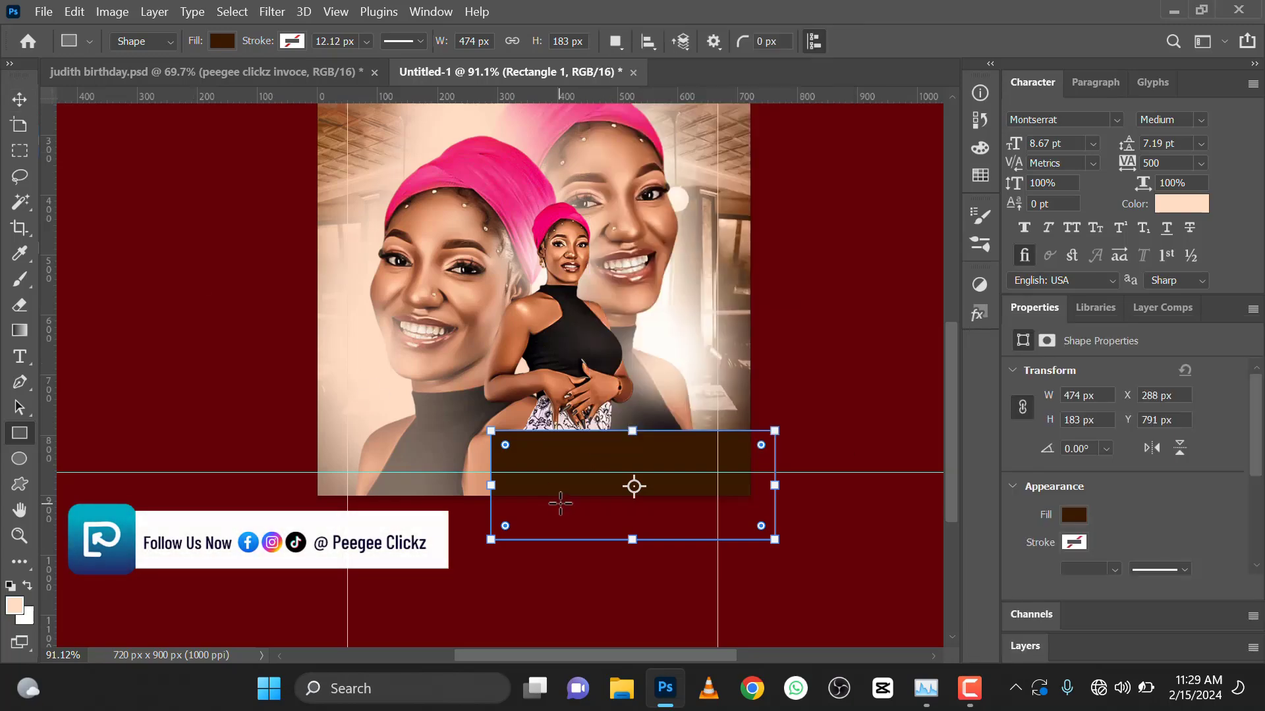
pyautogui.press('v')
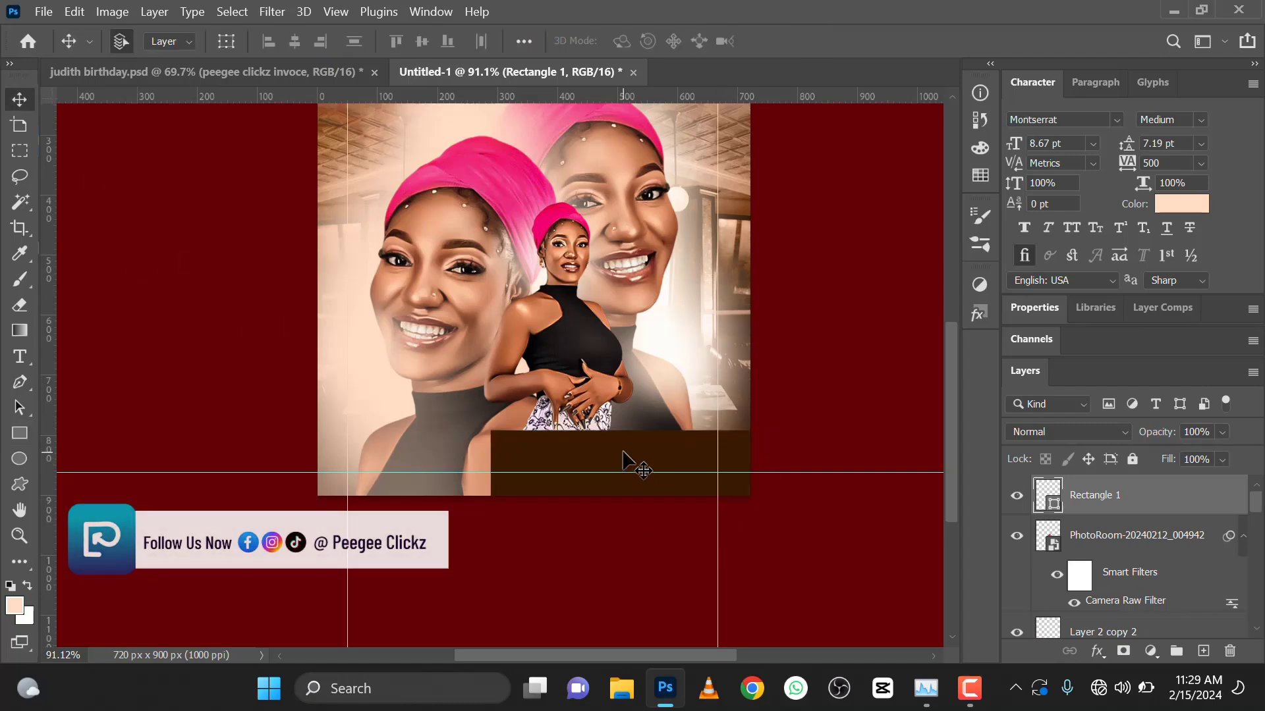
pyautogui.hotkey('ctrl', 't')
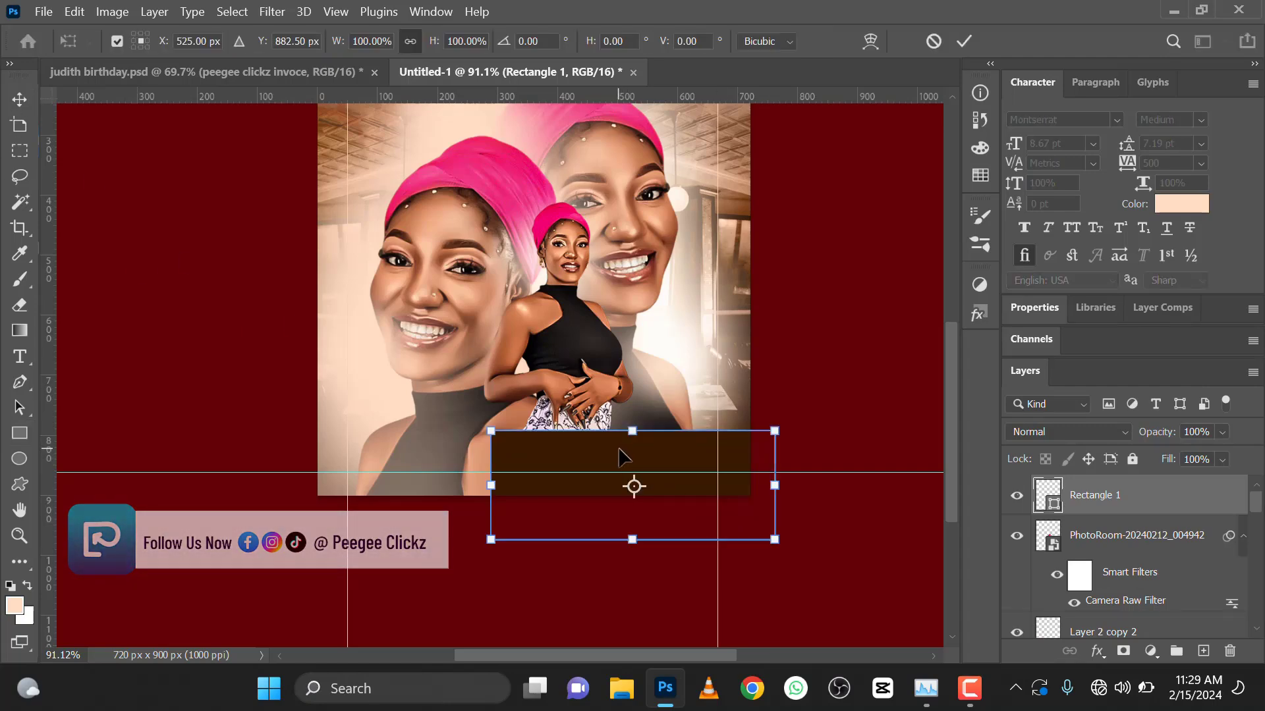
pyautogui.rightClick(619, 456)
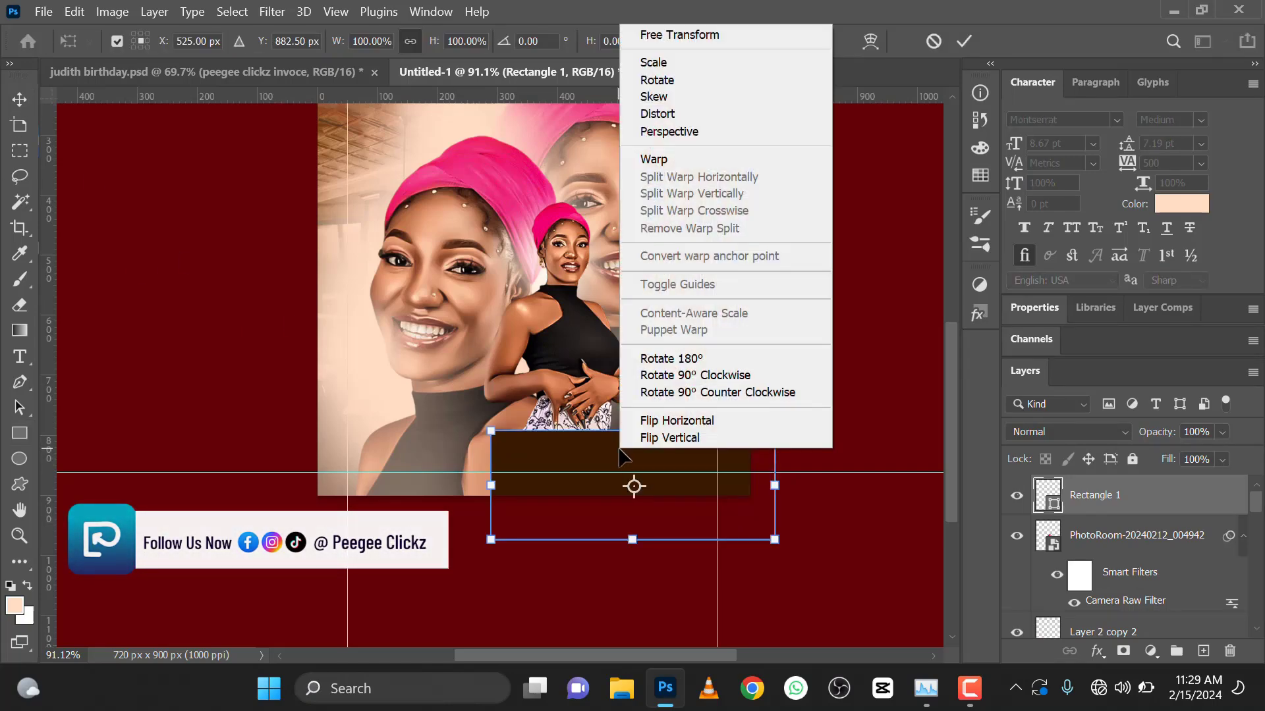
pyautogui.click(692, 85)
pyautogui.moveTo(784, 431); pyautogui.dragTo(766, 358)
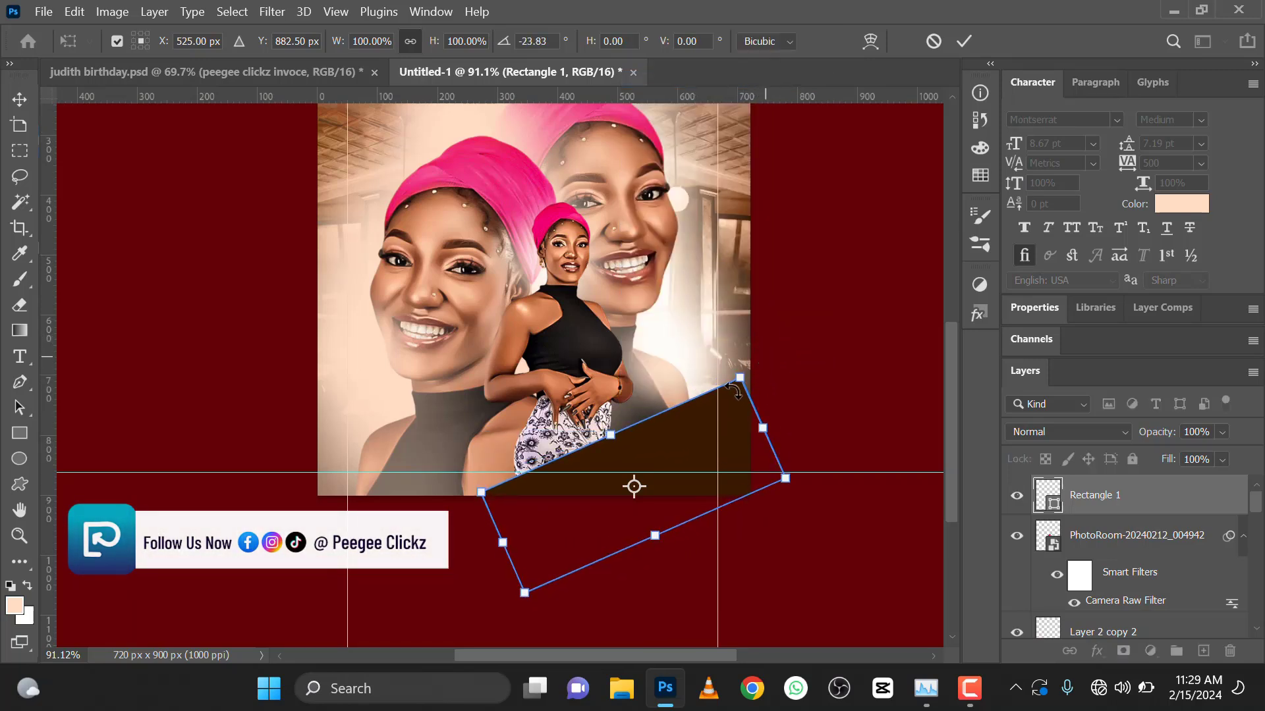
pyautogui.moveTo(716, 422); pyautogui.dragTo(718, 416)
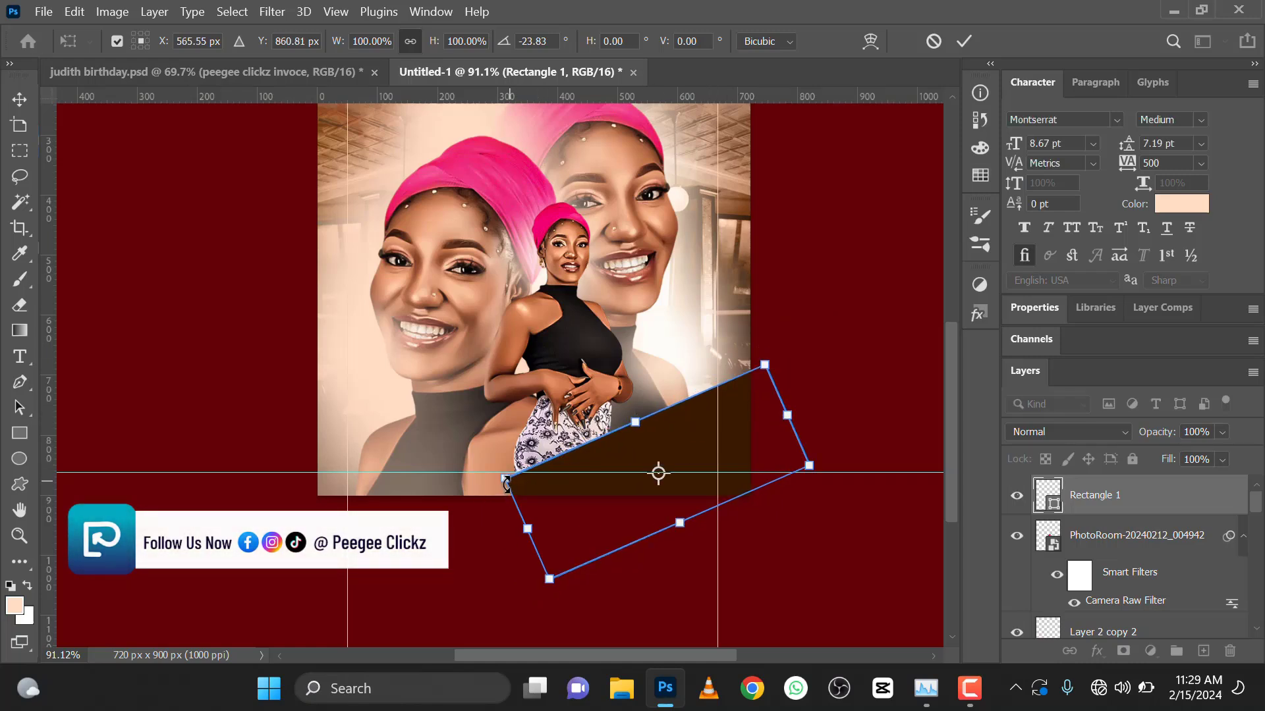
# - Scale the tilted brown rectangle to about 122.8% proportionally and lower it so it covers the flyer's bottom-right corner diagonally
pyautogui.rightClick(525, 495)
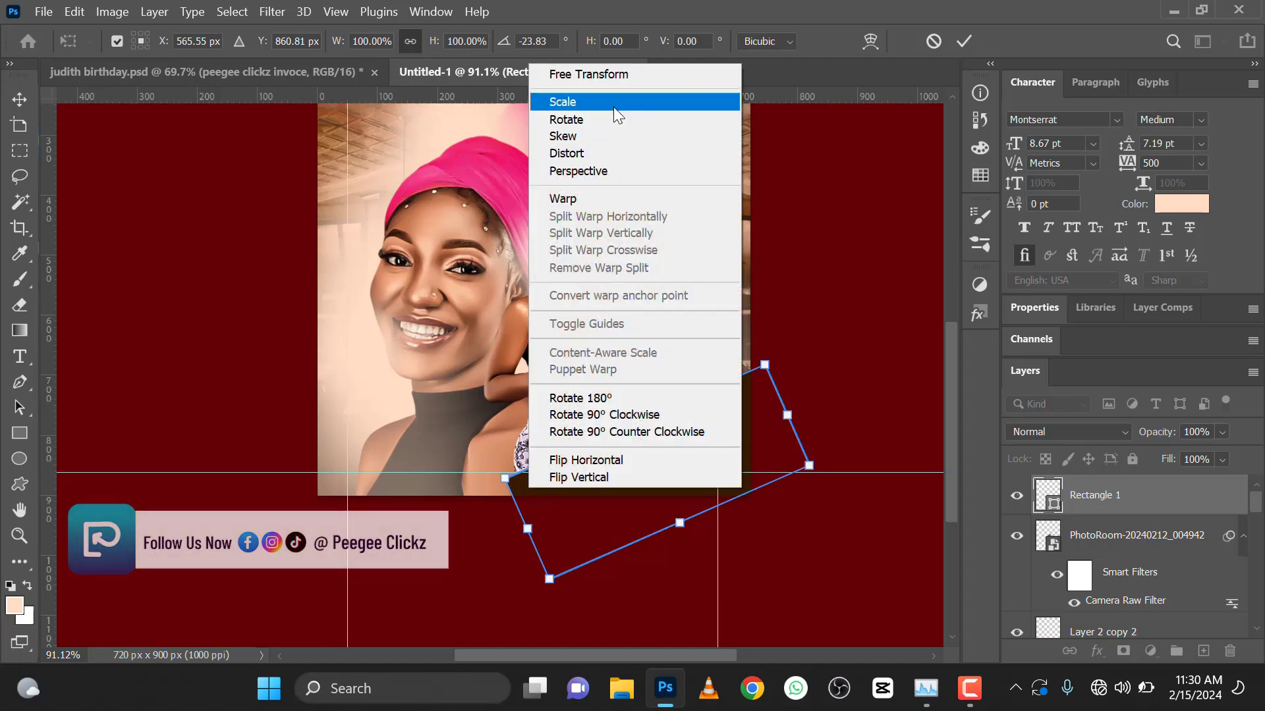
pyautogui.click(604, 102)
pyautogui.moveTo(504, 478); pyautogui.dragTo(436, 482)
pyautogui.moveTo(654, 444); pyautogui.dragTo(649, 456)
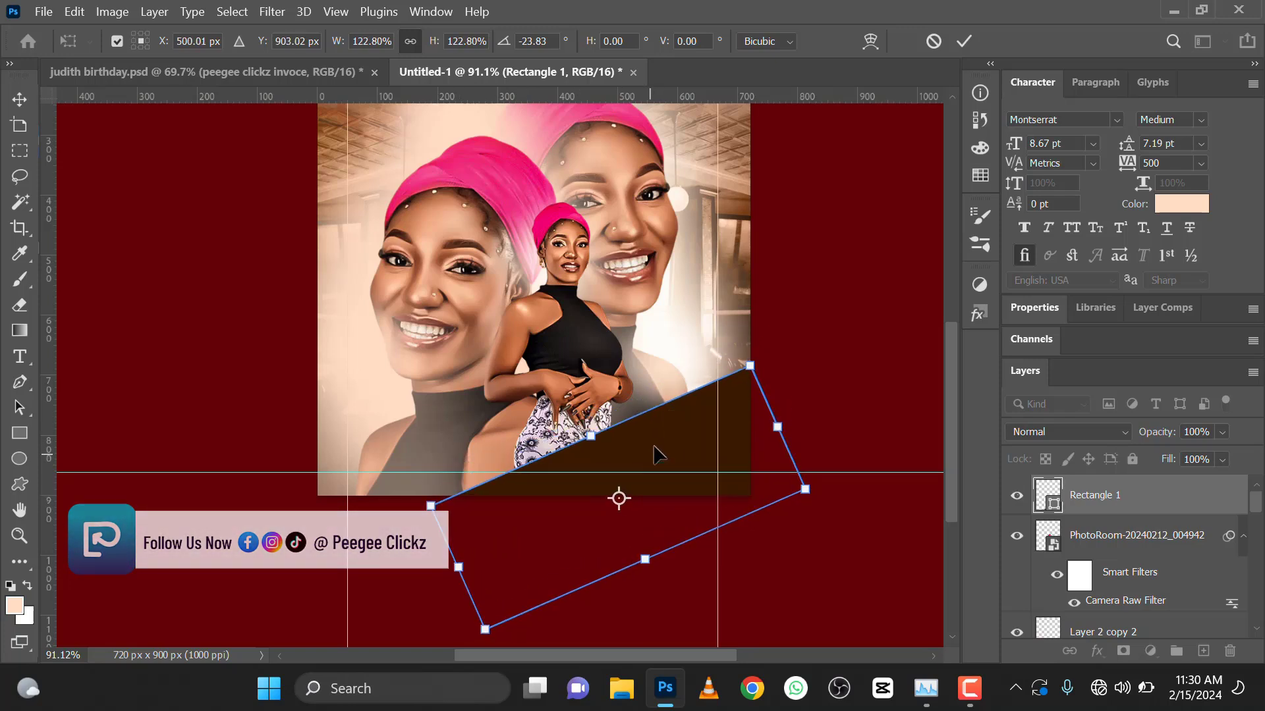
pyautogui.press('Return')
# - Compare the brown corner shape with the dark lower area of the reference flyer in judith birthday.psd
pyautogui.scroll(-5, 603, 461)
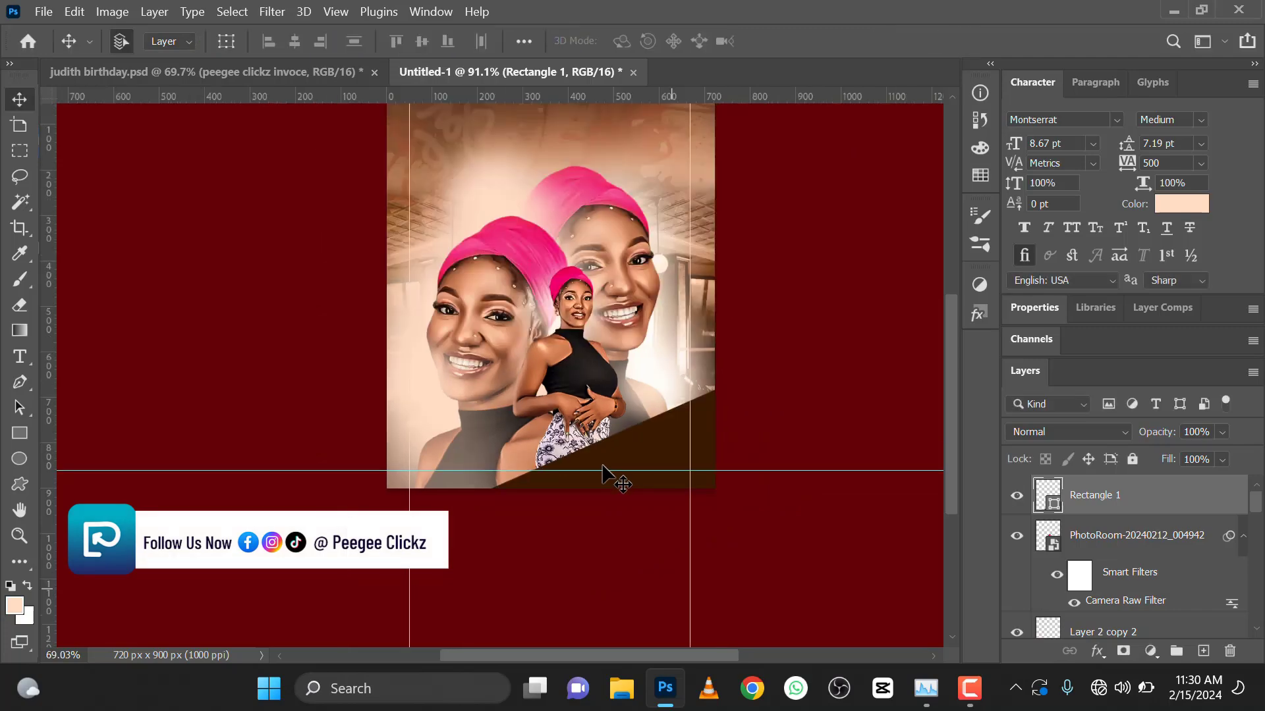
pyautogui.scroll(3, 598, 422)
pyautogui.scroll(-3, 595, 413)
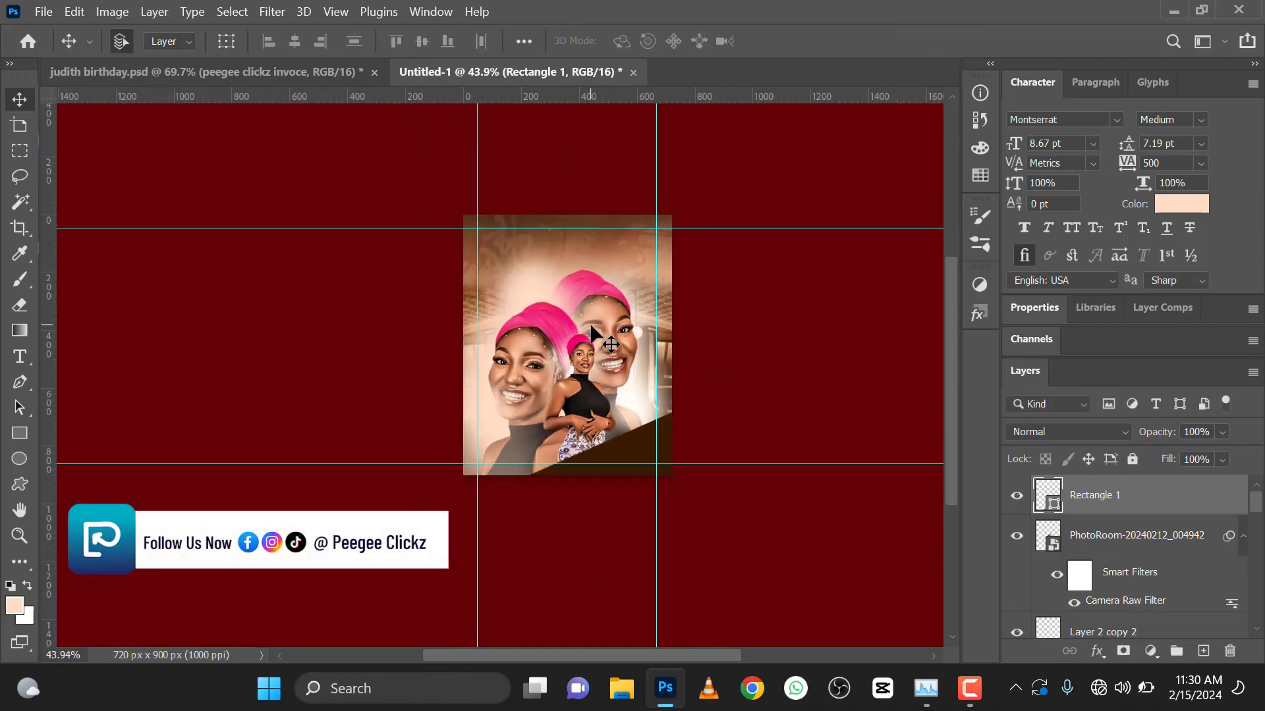
pyautogui.click(243, 73)
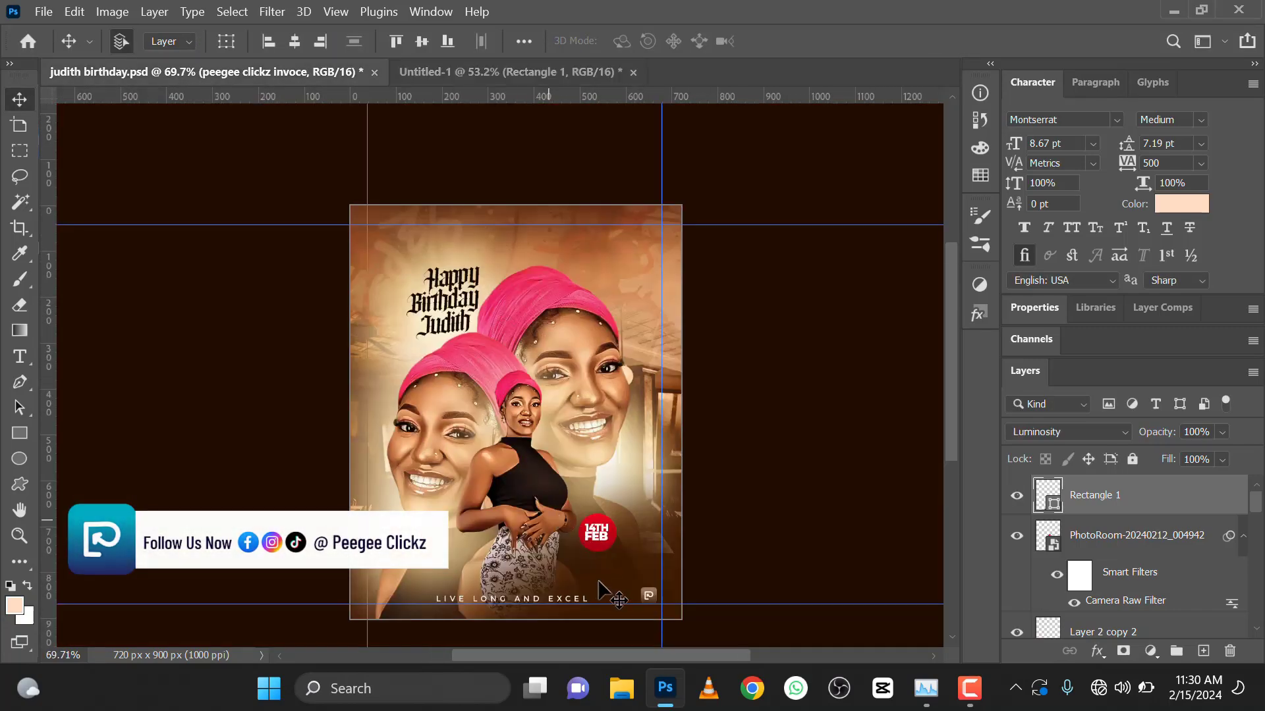
pyautogui.click(525, 70)
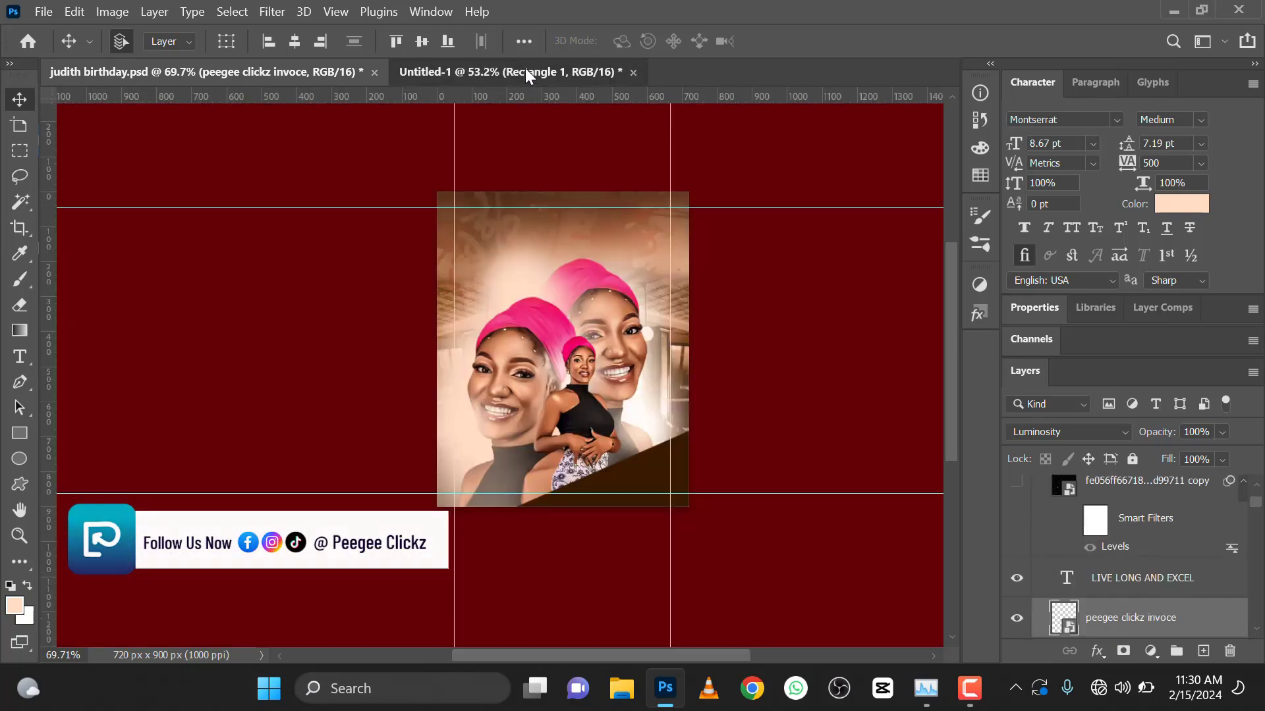
pyautogui.scroll(4, 639, 494)
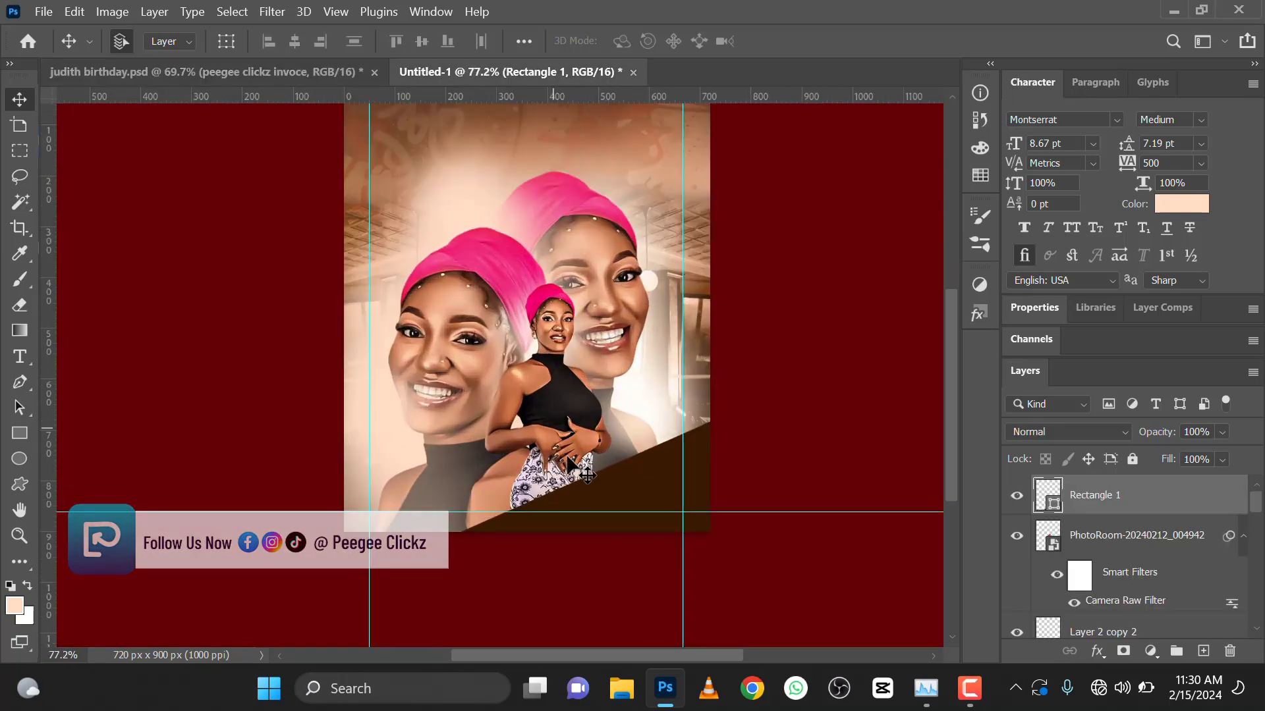
pyautogui.scroll(-3, 552, 377)
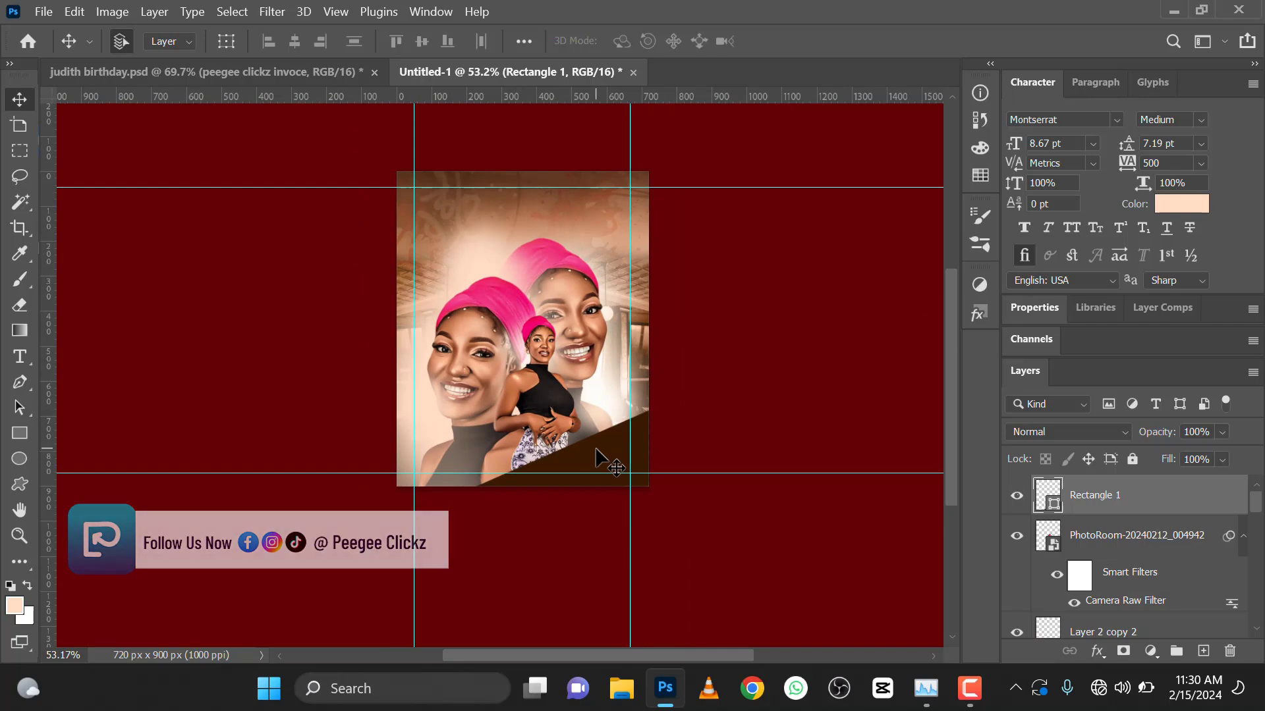
# - Convert the brown rectangle to a smart object and apply a Gaussian Blur of 40.1 pixels radius
pyautogui.click(271, 11)
pyautogui.moveTo(319, 245)
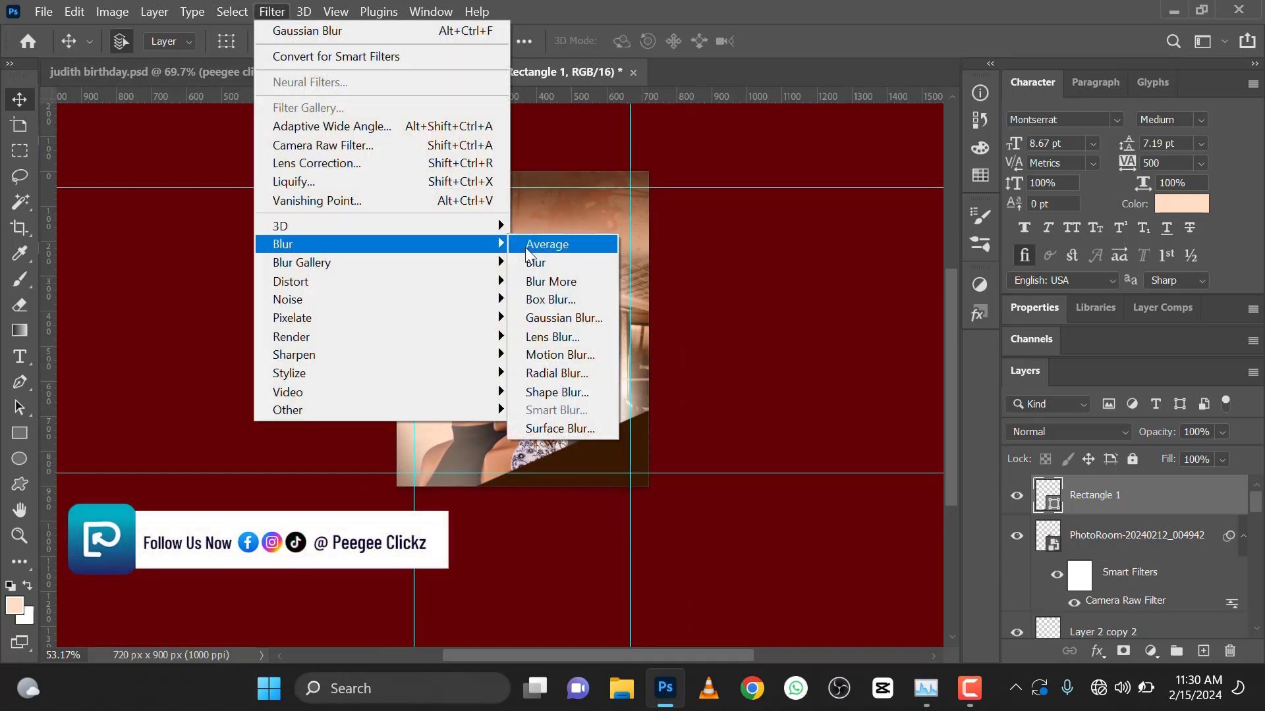
pyautogui.click(547, 318)
pyautogui.click(685, 284)
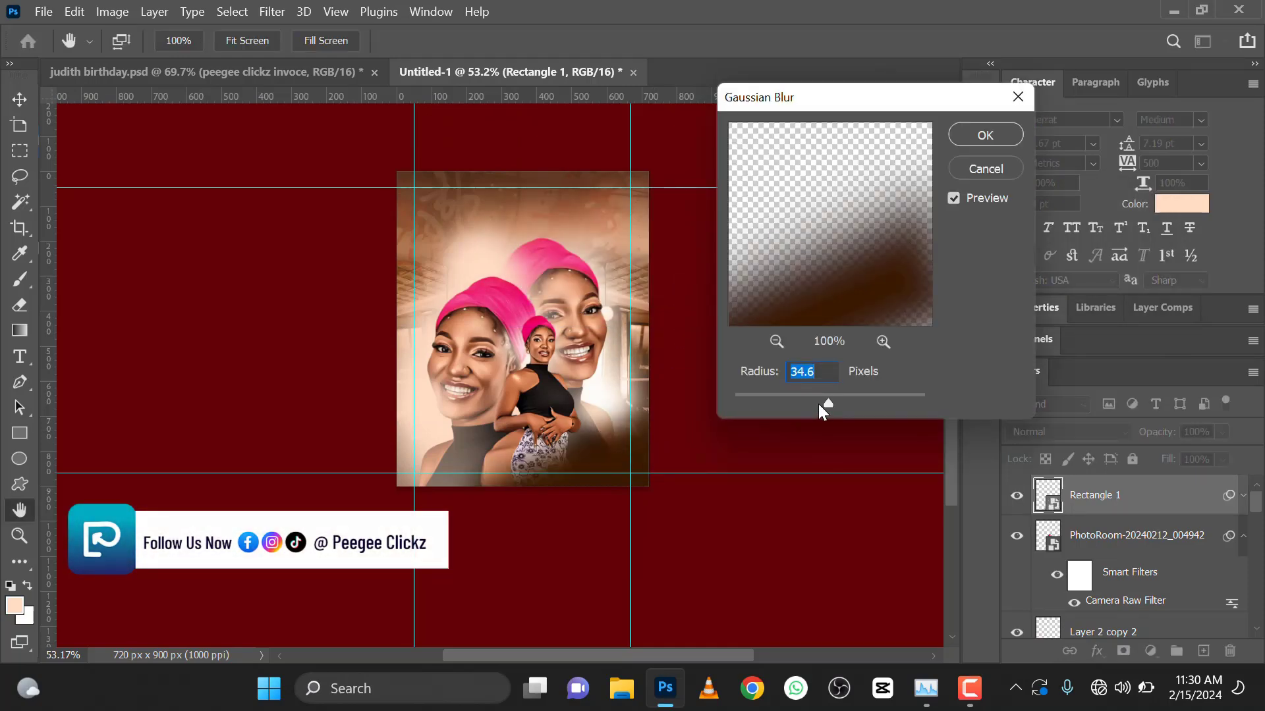
pyautogui.click(832, 401)
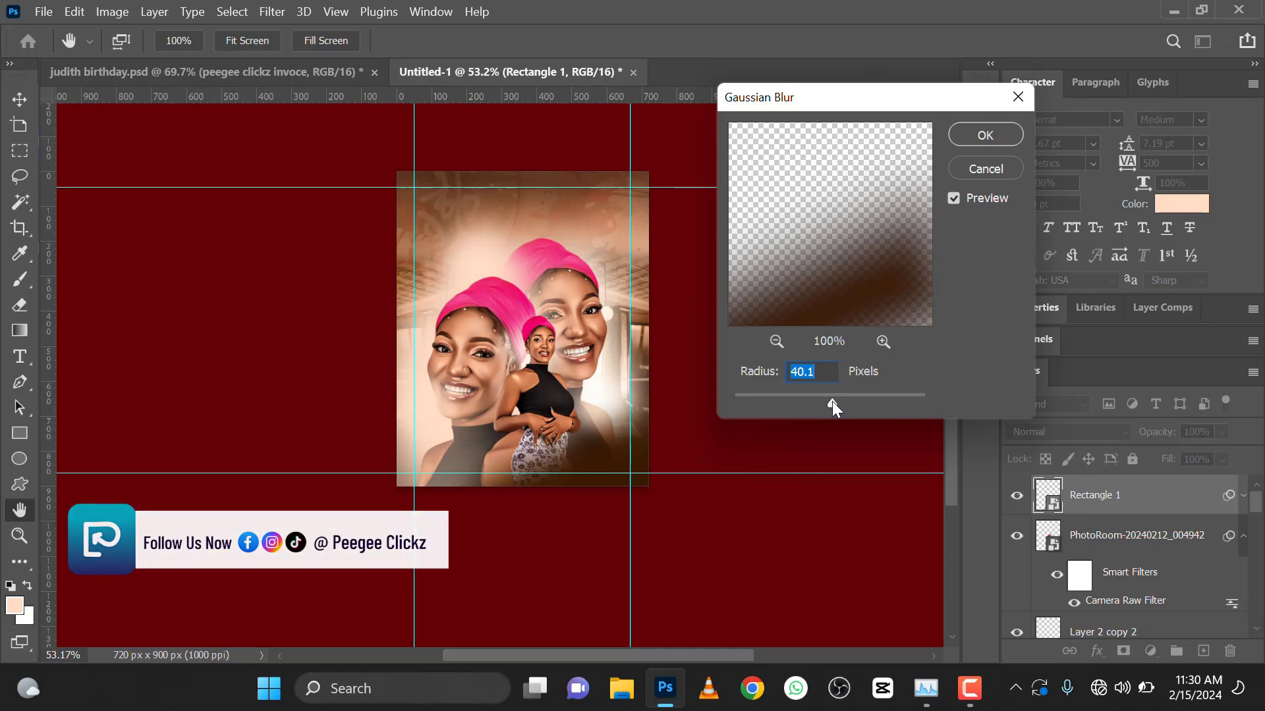
pyautogui.click(984, 137)
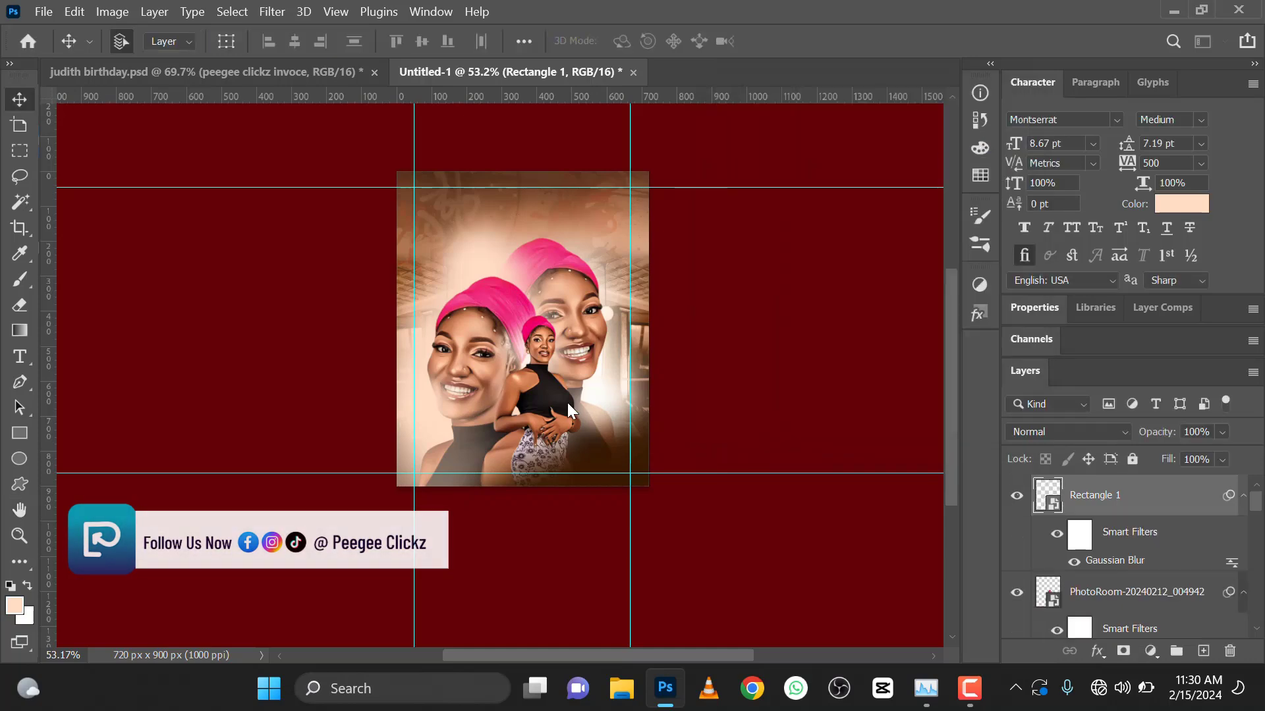
# - Examine the blurred corner shading around the standing figure and check it against the finished reference flyer
pyautogui.scroll(6, 547, 416)
pyautogui.scroll(-5, 457, 389)
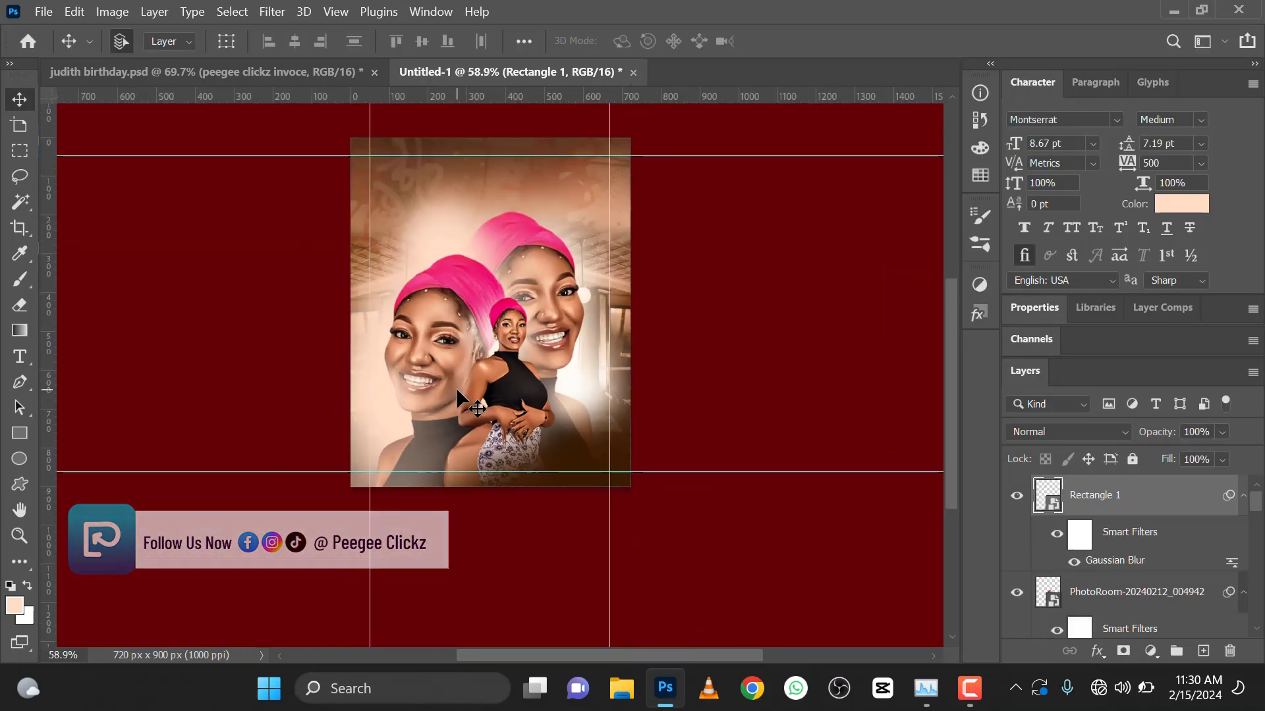
pyautogui.scroll(3, 456, 387)
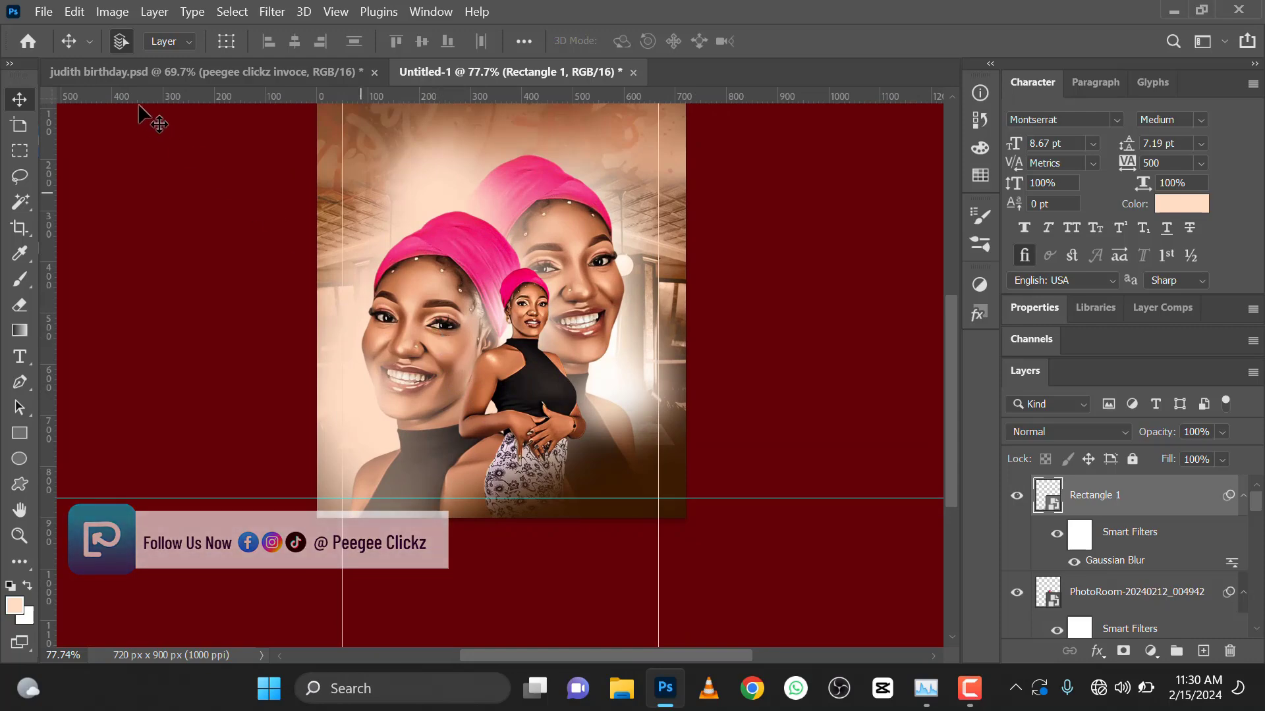
pyautogui.click(175, 74)
pyautogui.scroll(-1, 492, 440)
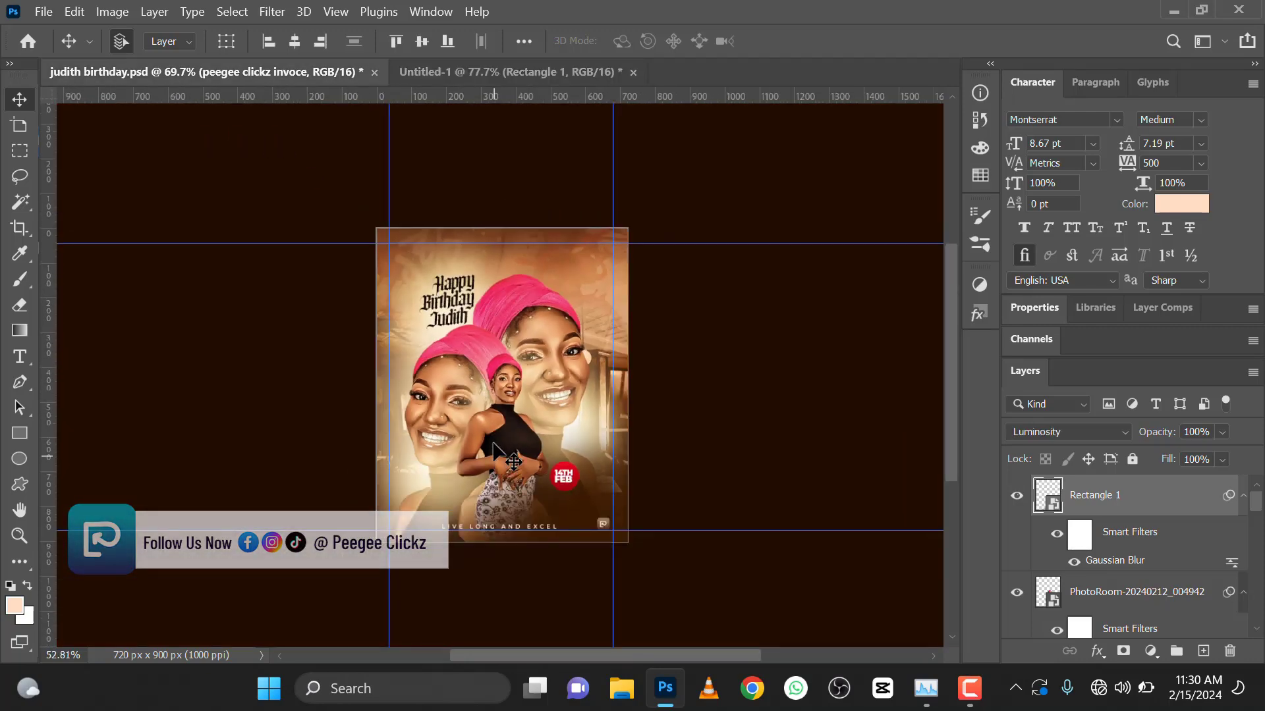
pyautogui.scroll(4, 492, 440)
pyautogui.scroll(-2, 492, 440)
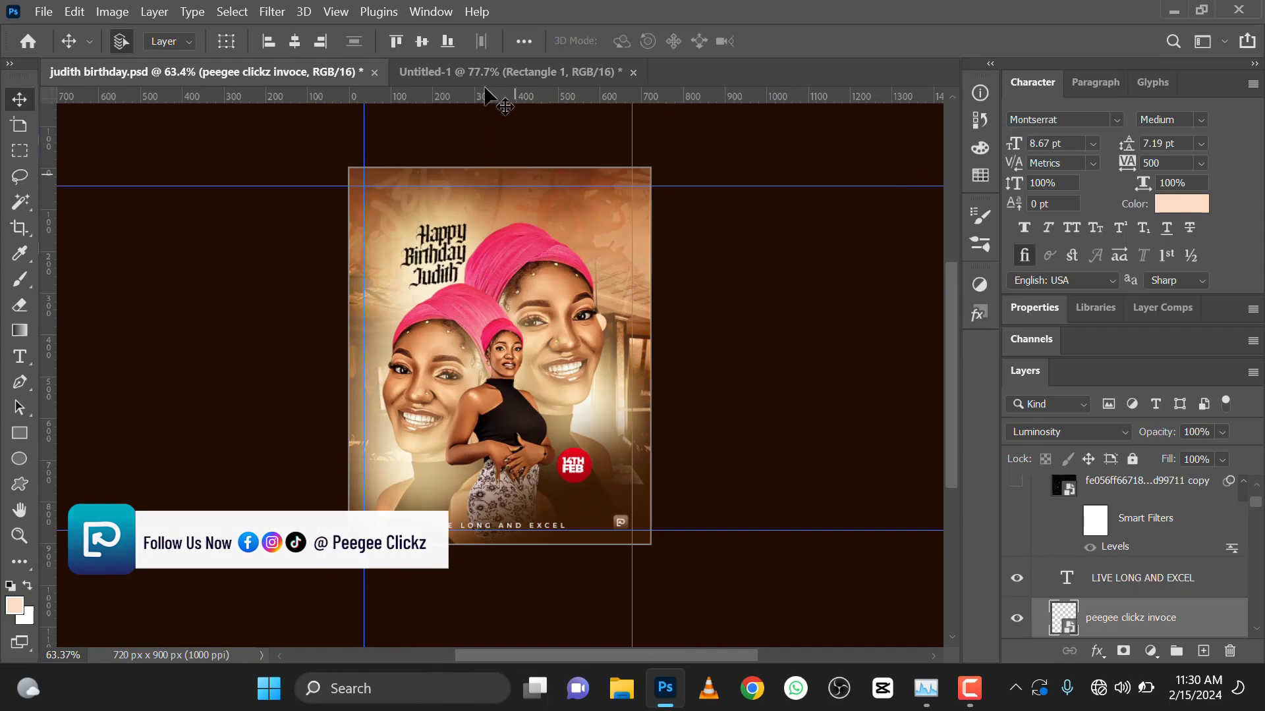
pyautogui.click(495, 69)
pyautogui.scroll(-2, 440, 252)
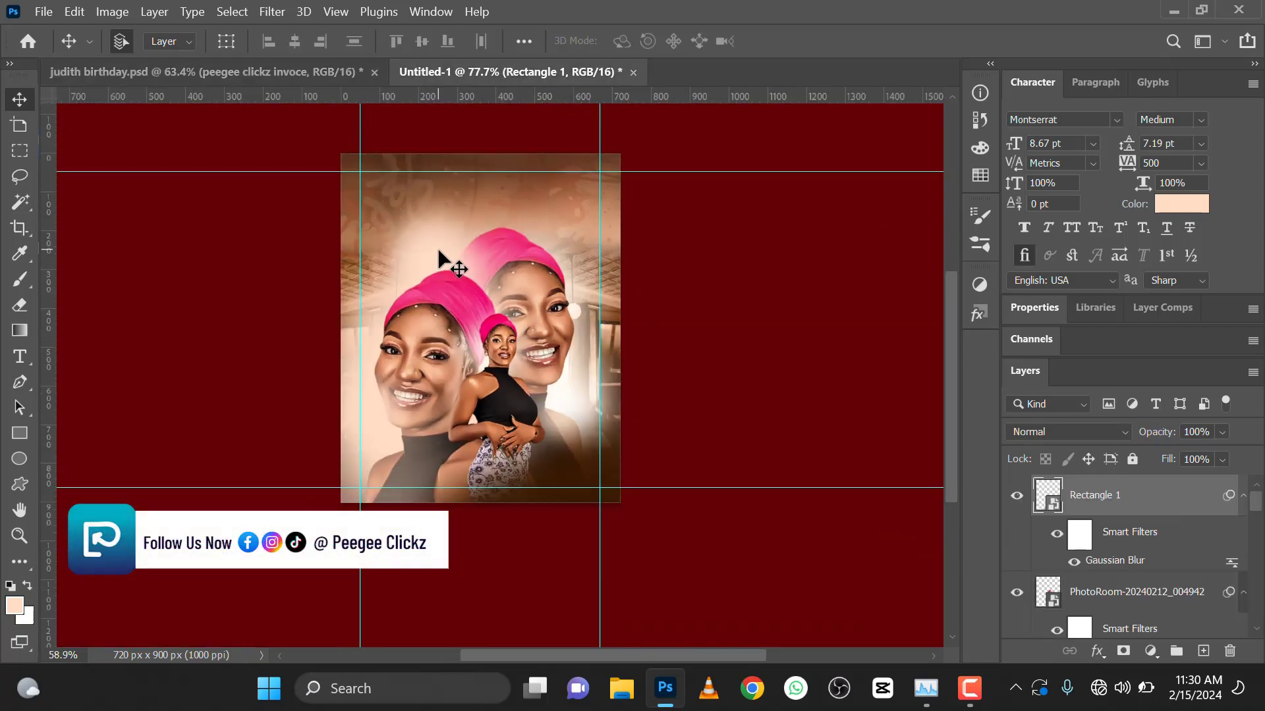
# - Duplicate the white glow layer Layer 2 copy 2, place the copy over the front-left portrait's chest and set its blend mode to Screen
pyautogui.scroll(1, 439, 254)
pyautogui.click(235, 66)
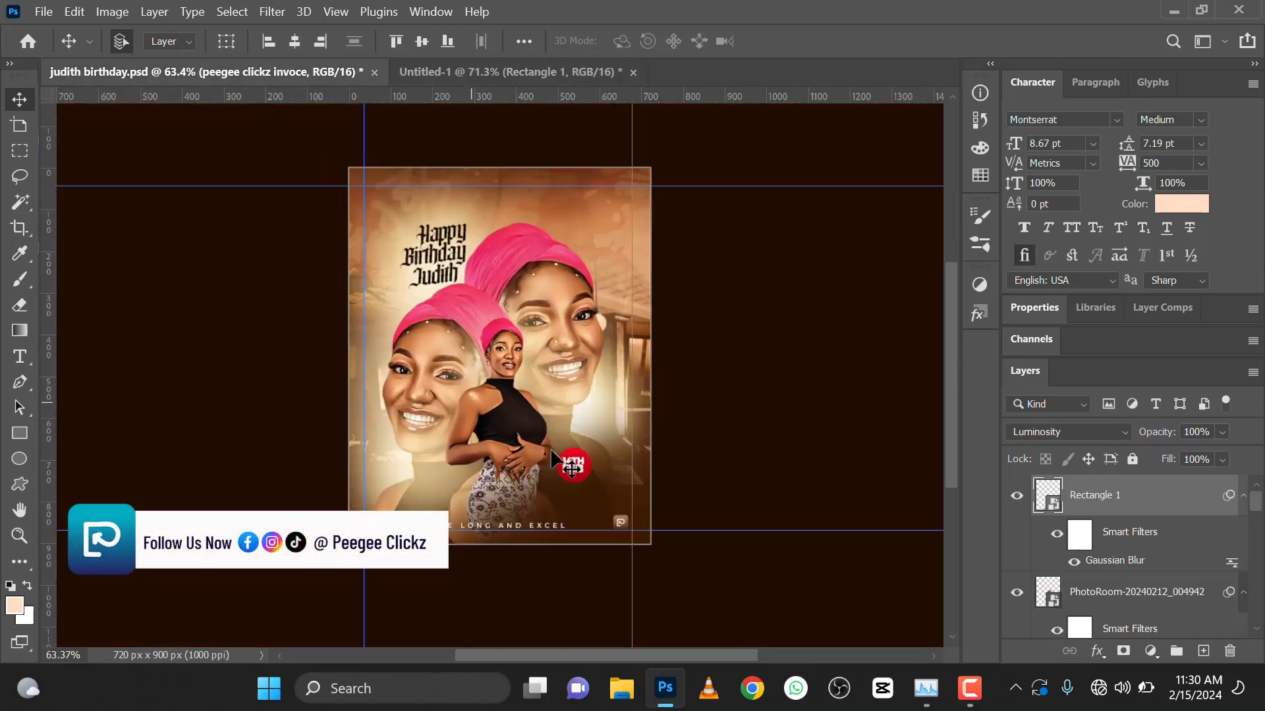
pyautogui.click(509, 69)
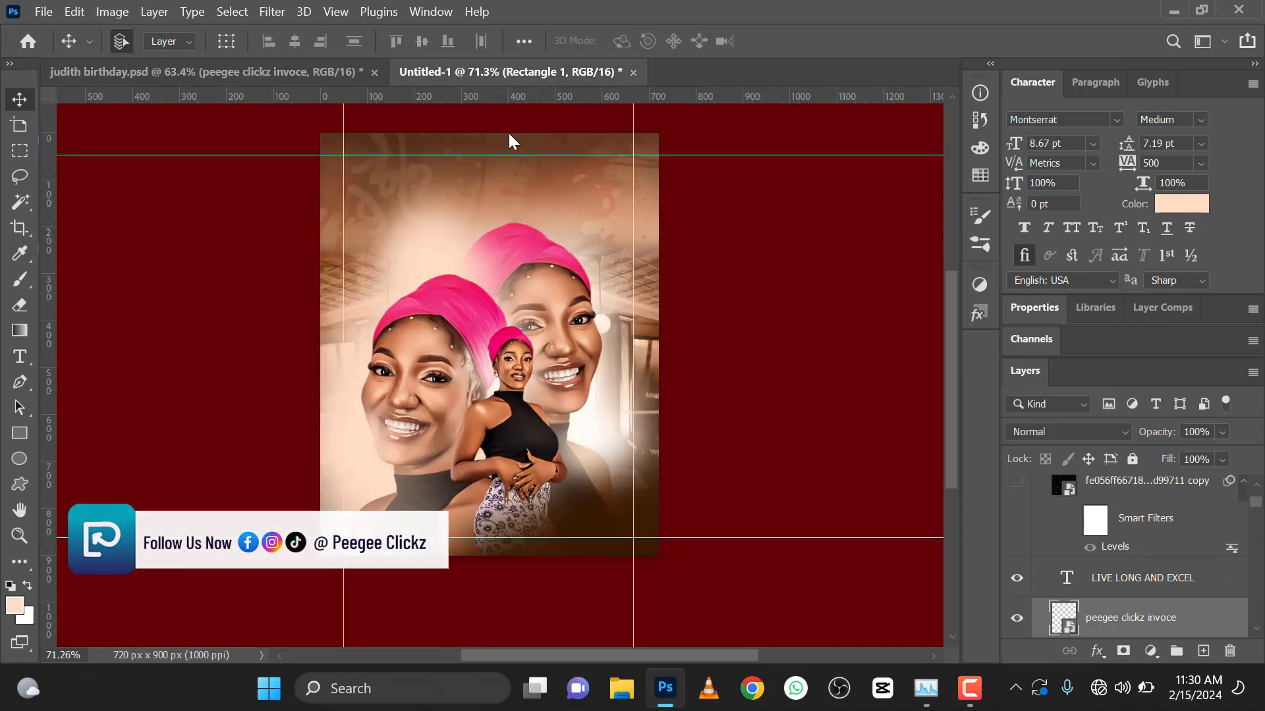
pyautogui.click(363, 445)
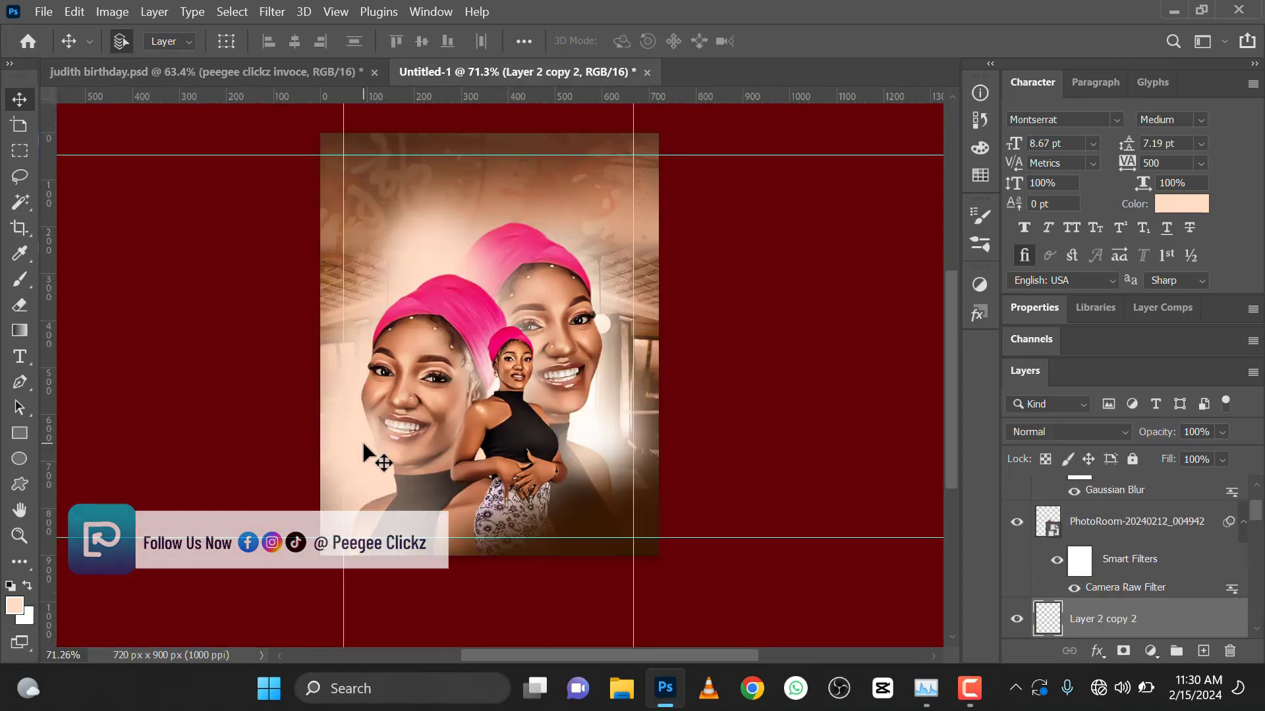
pyautogui.hotkey('ctrl', 'j')
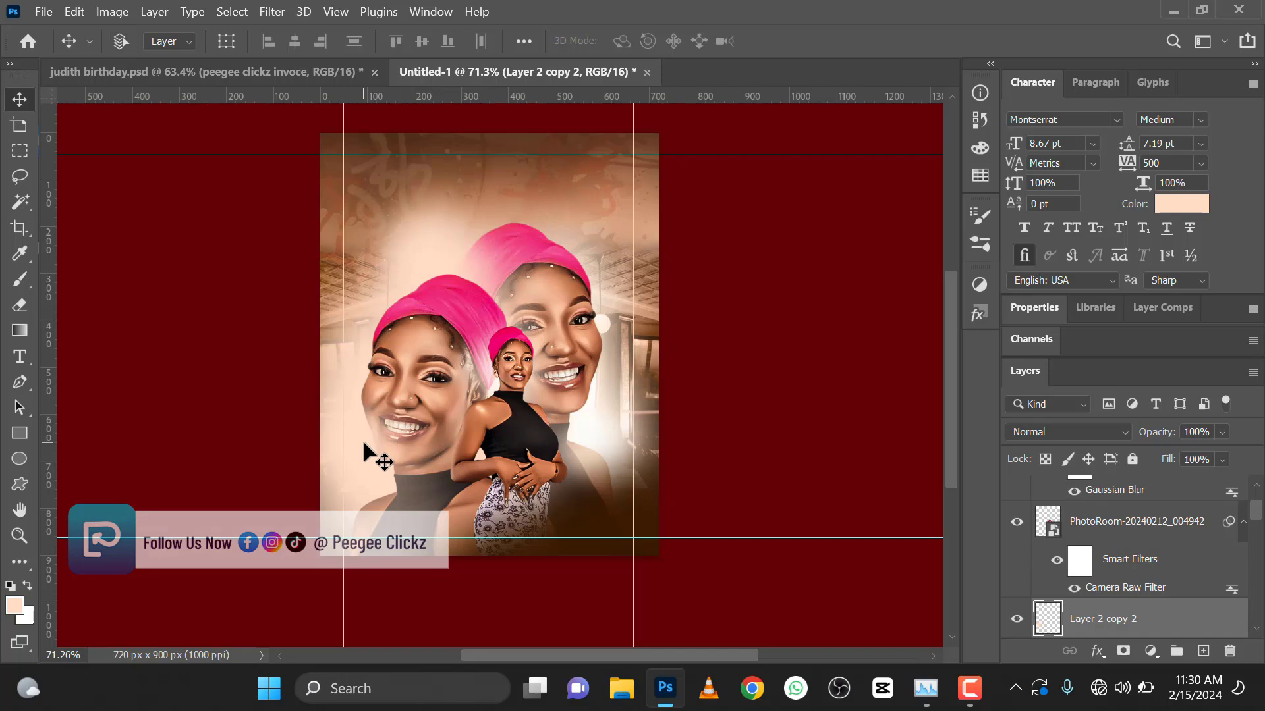
pyautogui.moveTo(380, 455); pyautogui.dragTo(423, 511)
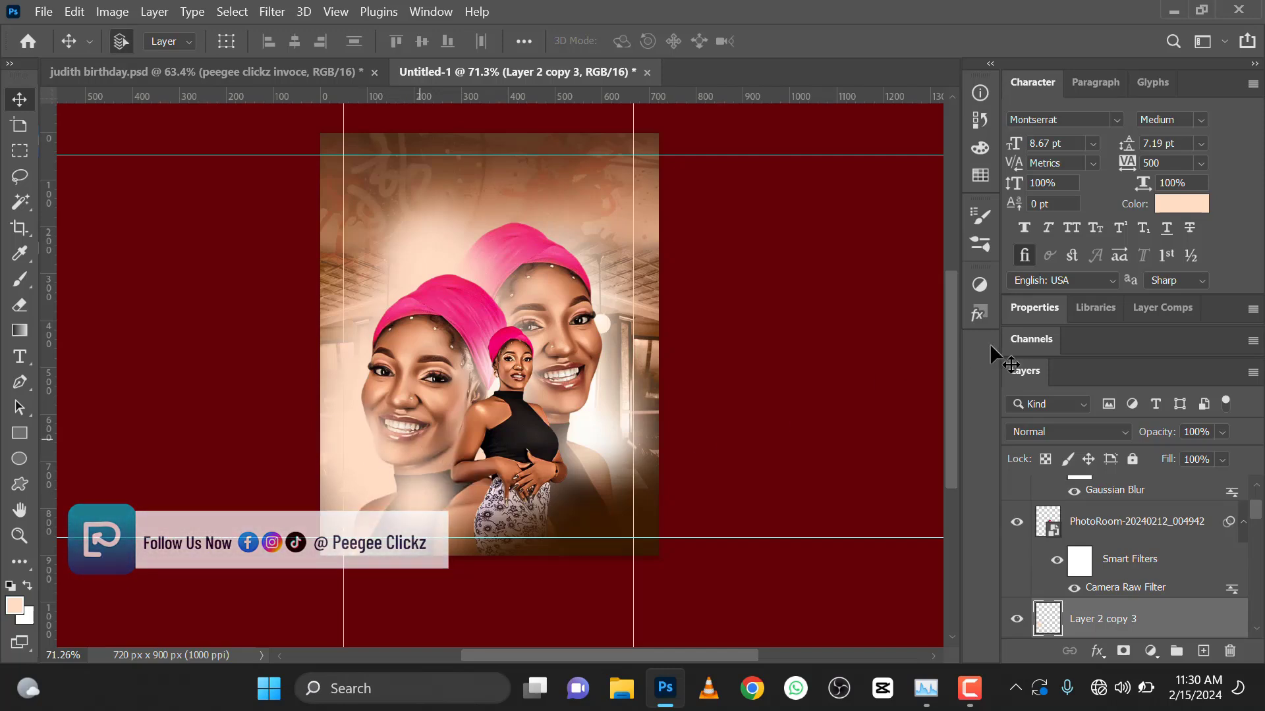
pyautogui.click(1059, 428)
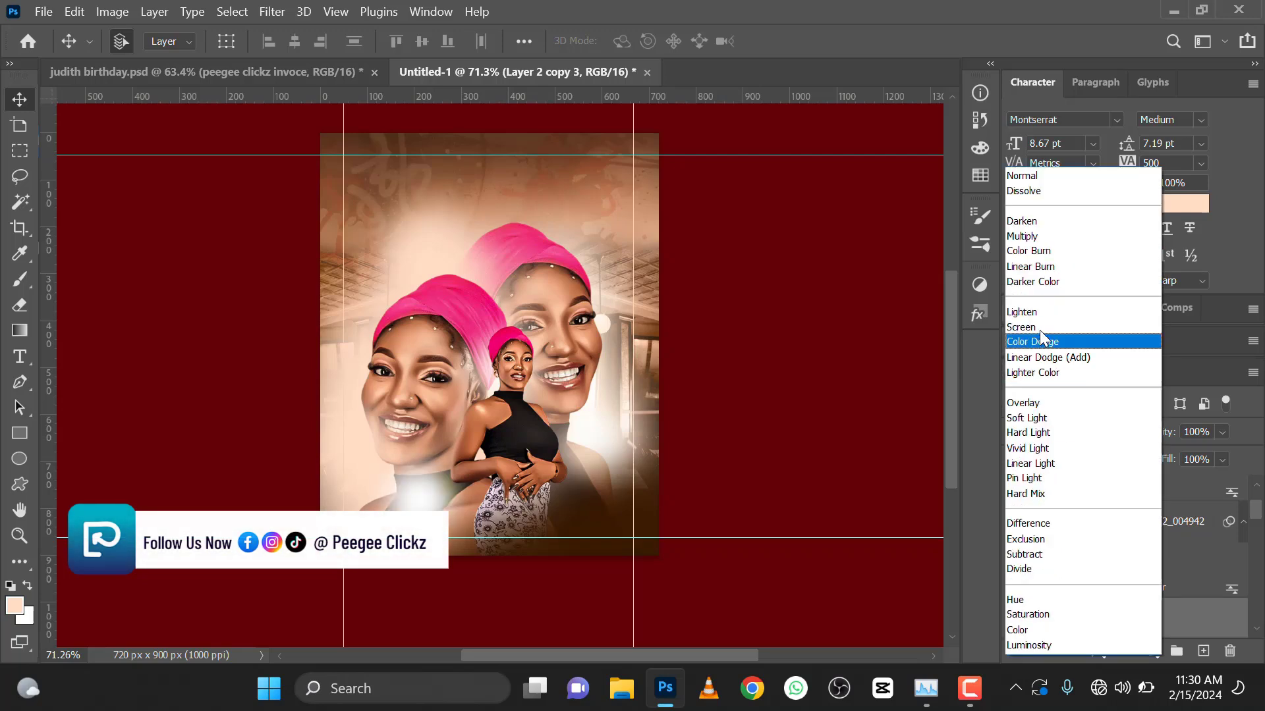
pyautogui.click(1042, 327)
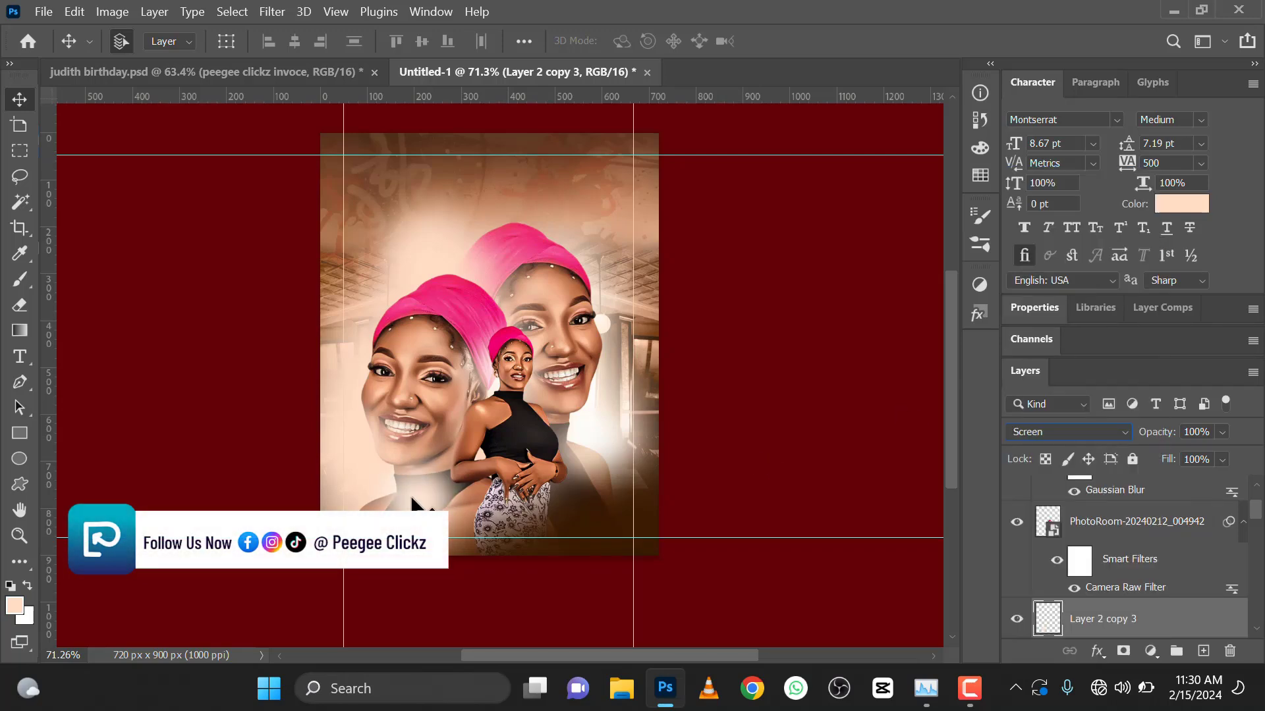
# - Scale the chest glow copy proportionally to about 140.35% and lower its opacity to 51%
pyautogui.hotkey('ctrl', 't')
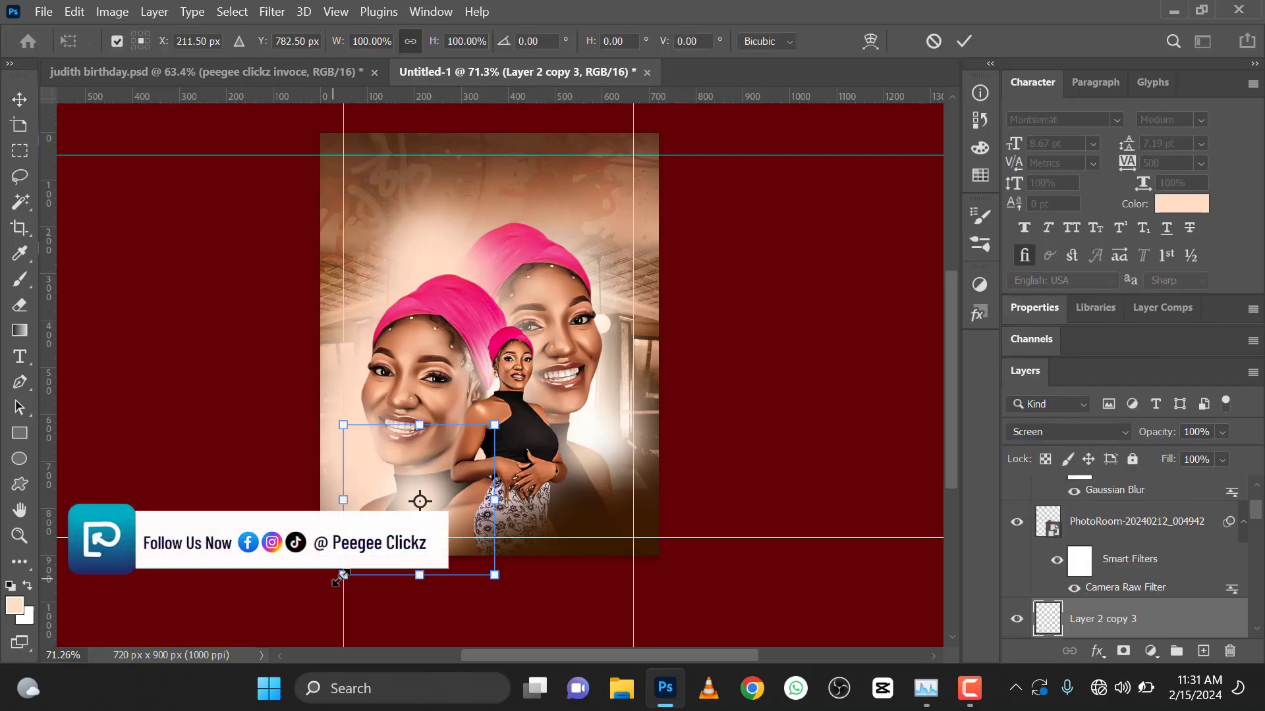
pyautogui.moveTo(310, 604); pyautogui.dragTo(316, 605)
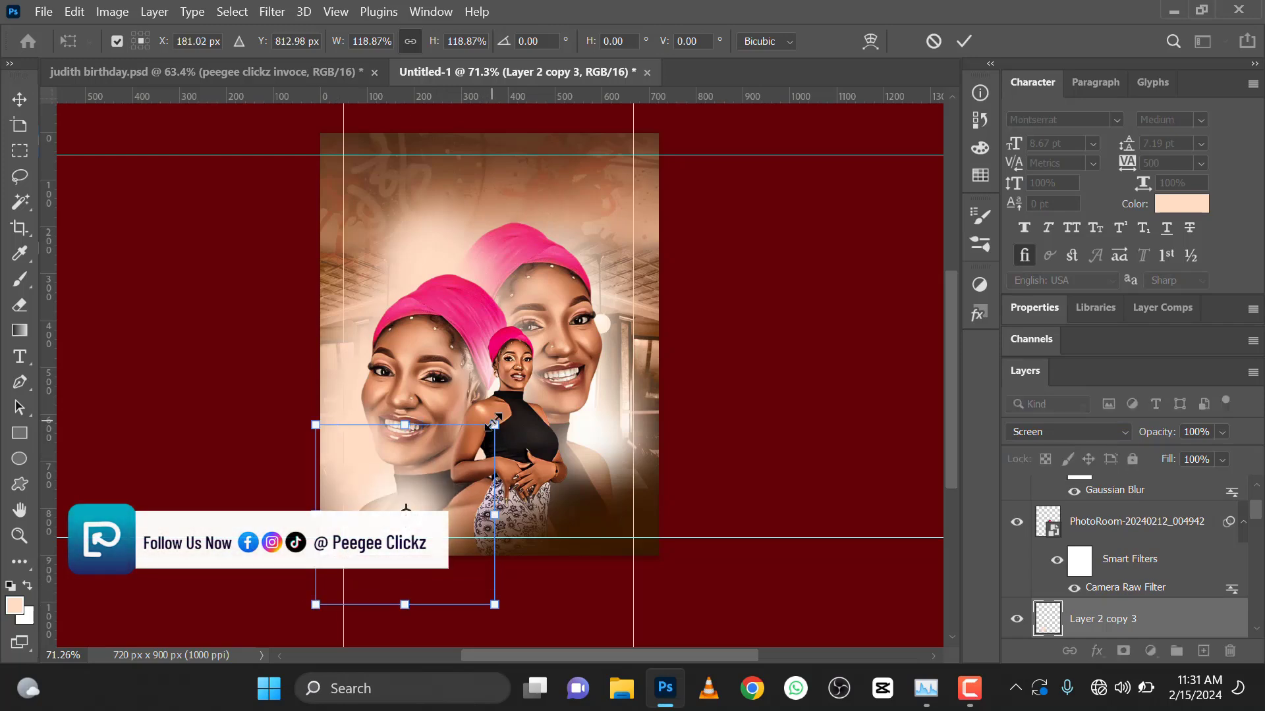
pyautogui.moveTo(529, 393); pyautogui.dragTo(527, 392)
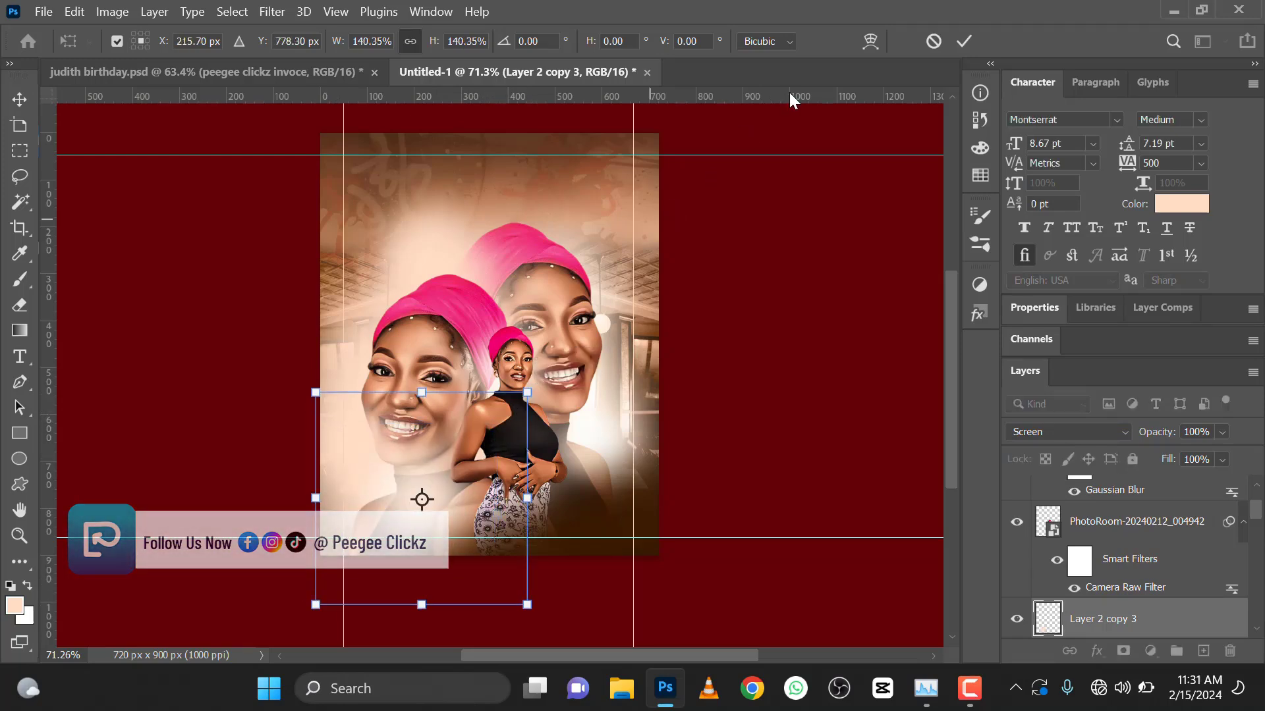
pyautogui.click(967, 43)
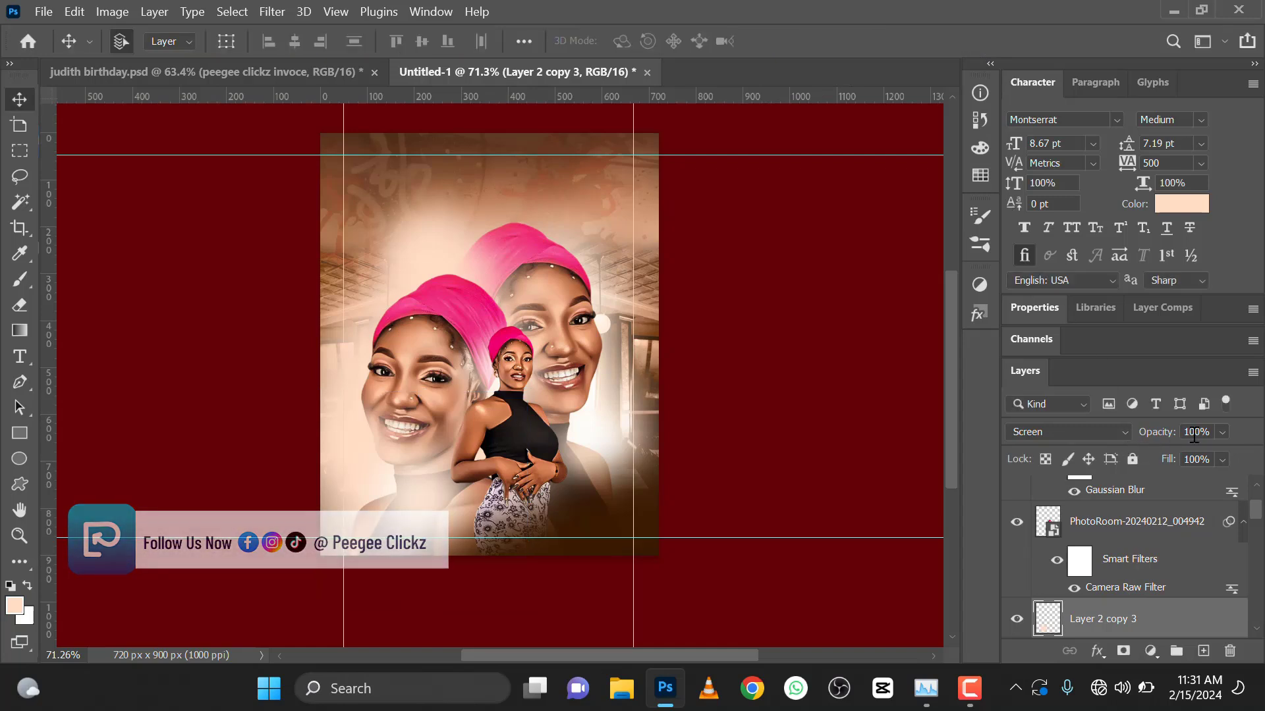
pyautogui.click(1206, 452)
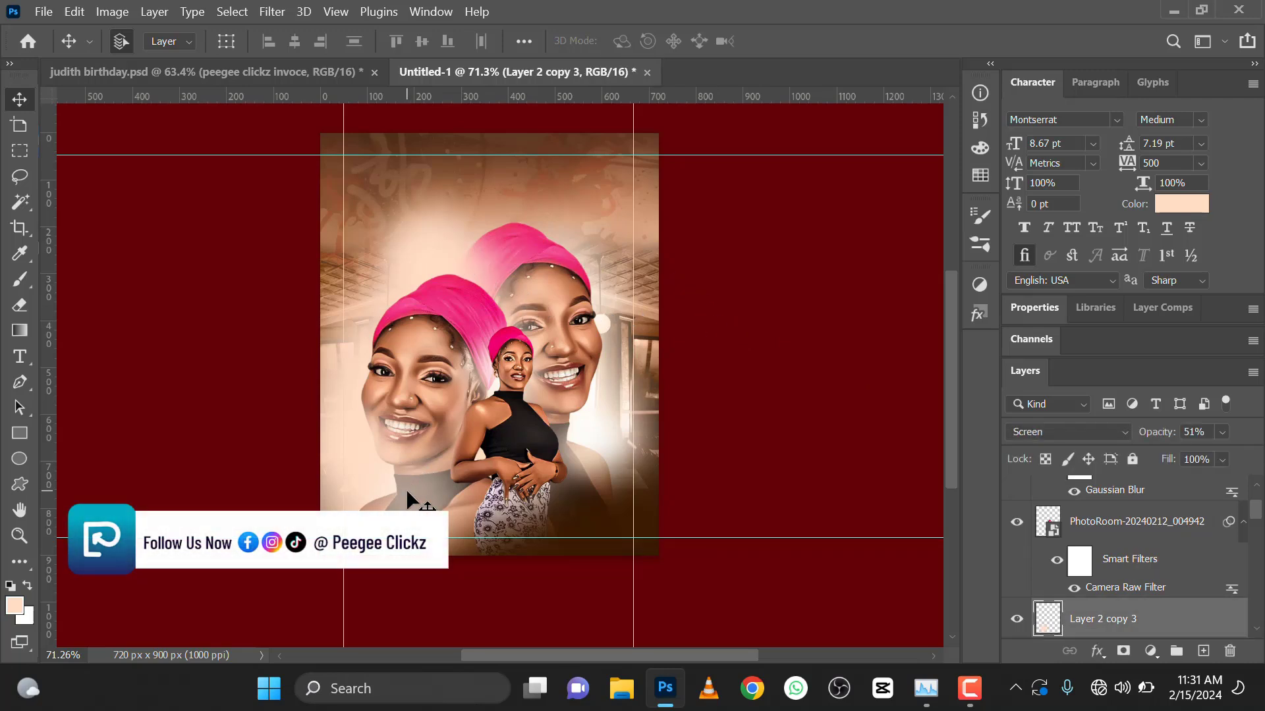
# - Place another copy of the Screen glow over the back-right portrait's face near its eye
pyautogui.moveTo(409, 493); pyautogui.dragTo(598, 315)
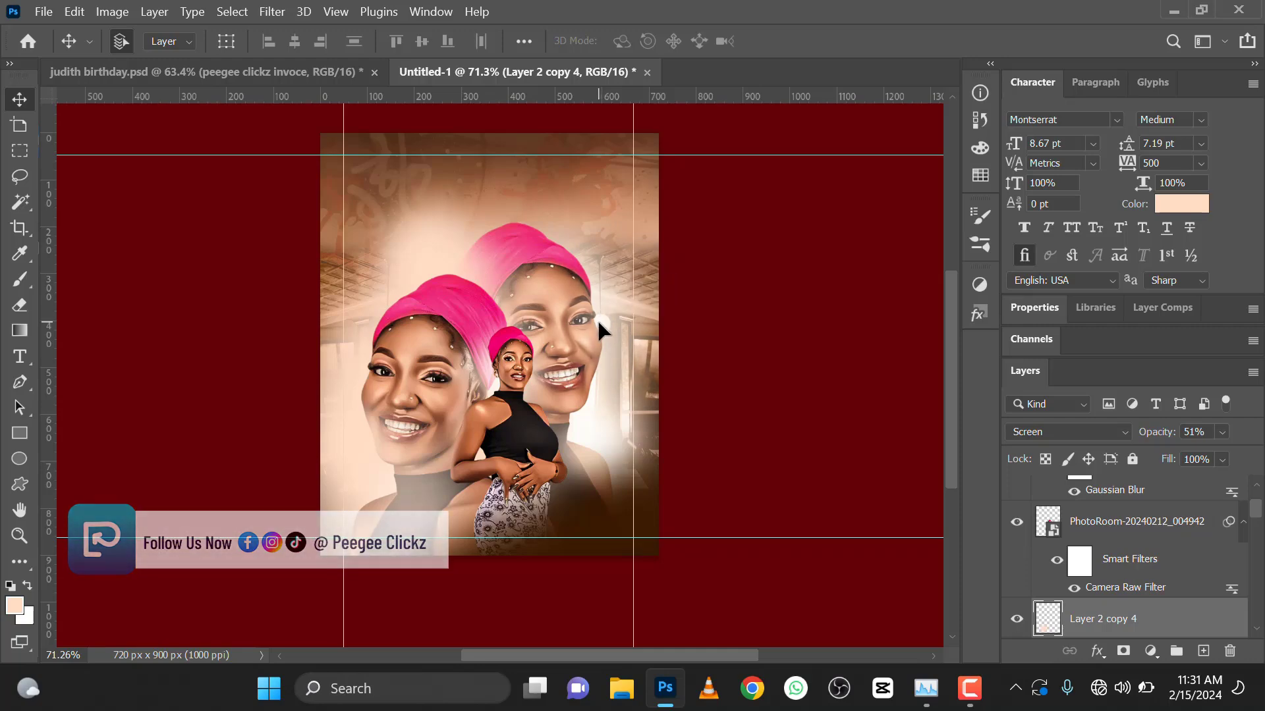
pyautogui.scroll(-2, 536, 432)
pyautogui.scroll(3, 537, 431)
pyautogui.scroll(-4, 453, 488)
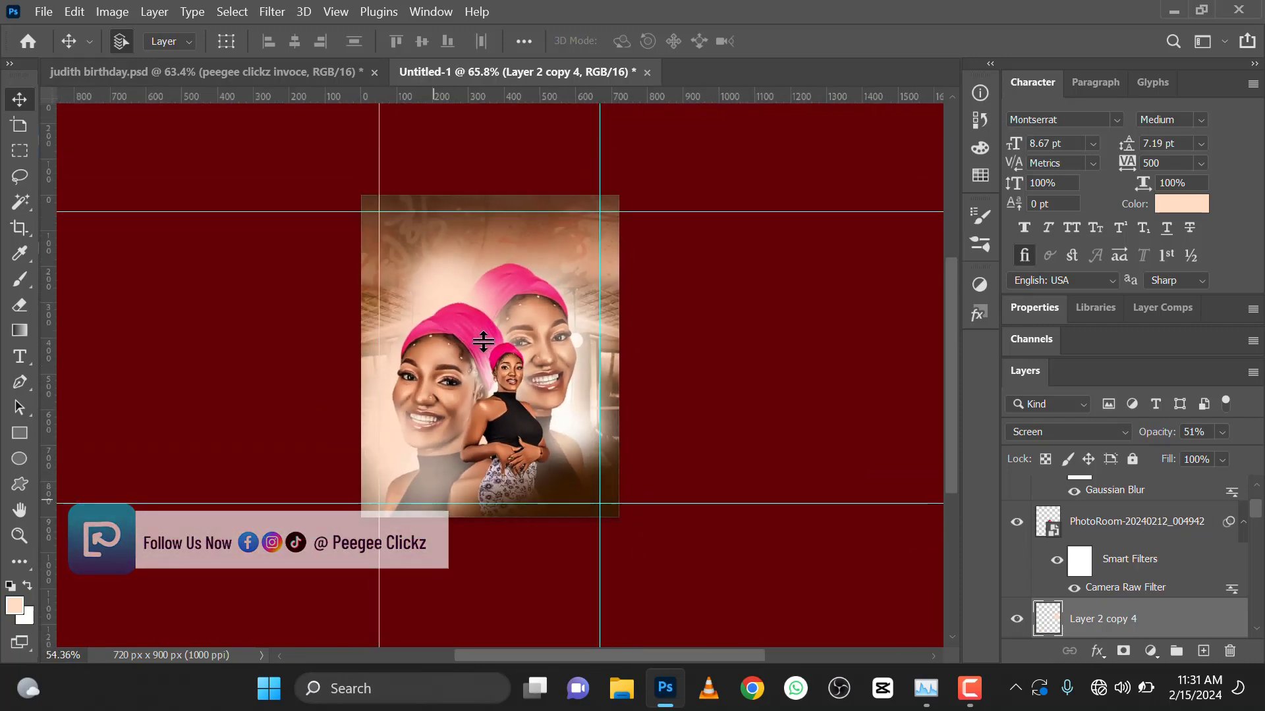
pyautogui.scroll(1, 482, 340)
pyautogui.scroll(-2, 468, 290)
pyautogui.scroll(2, 467, 385)
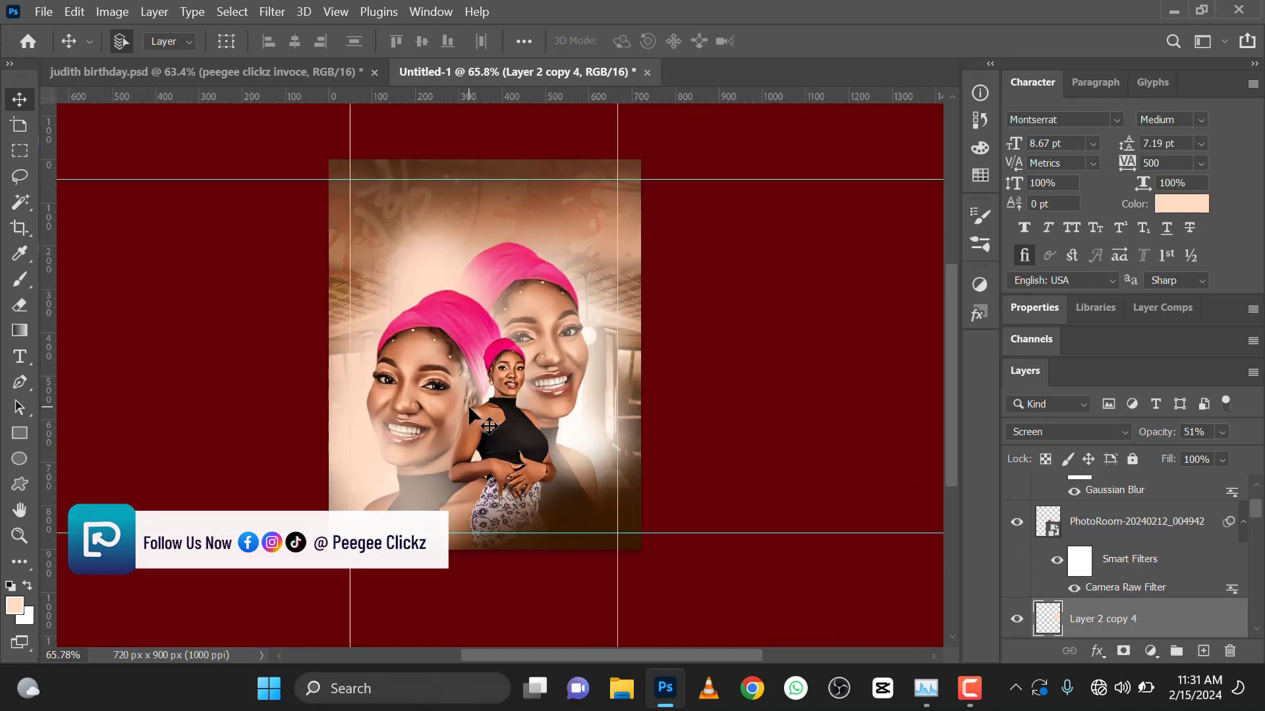
# - Copy the three black greeting text layers from the reference flyer in judith birthday.psd onto the new flyer
pyautogui.click(250, 77)
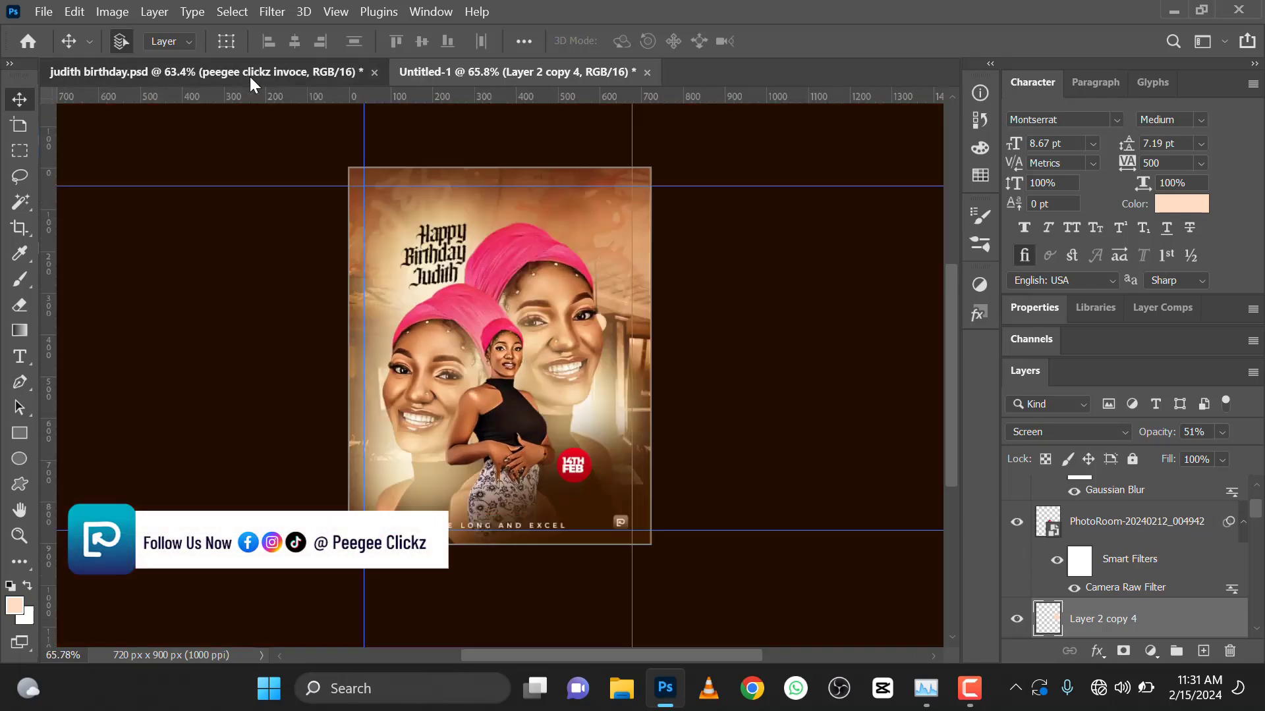
pyautogui.click(503, 74)
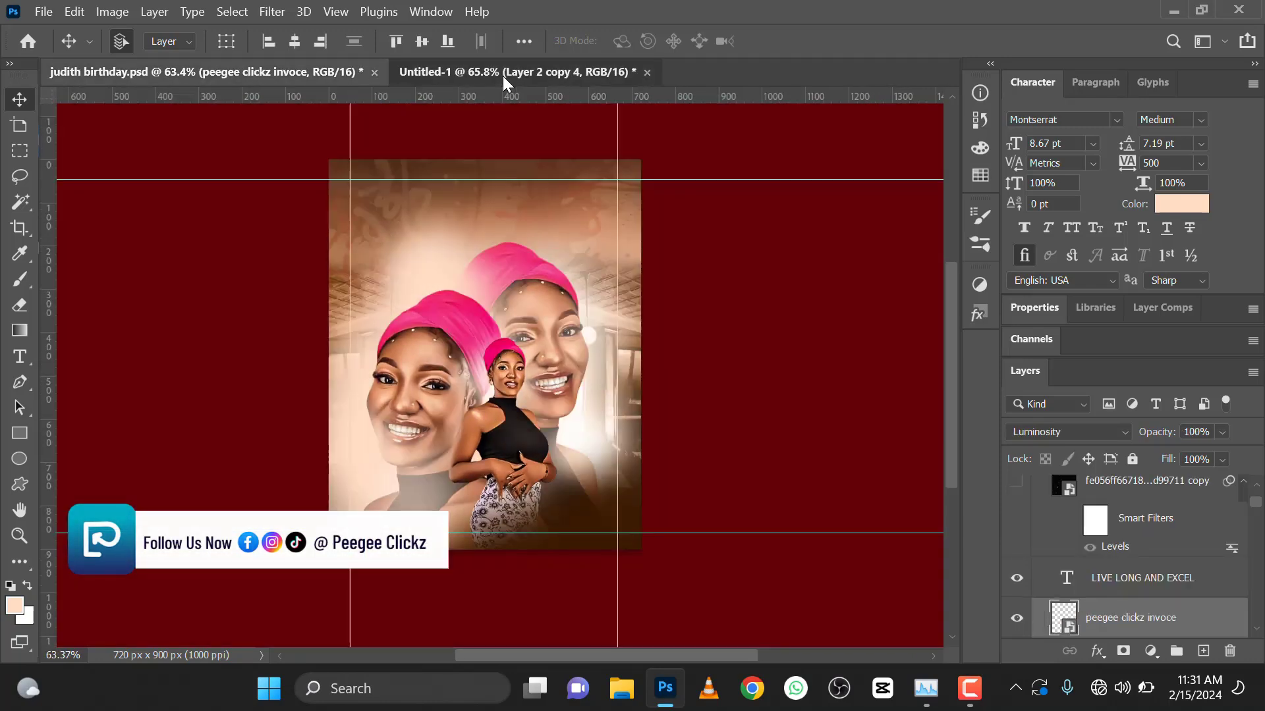
pyautogui.click(207, 70)
pyautogui.click(455, 236)
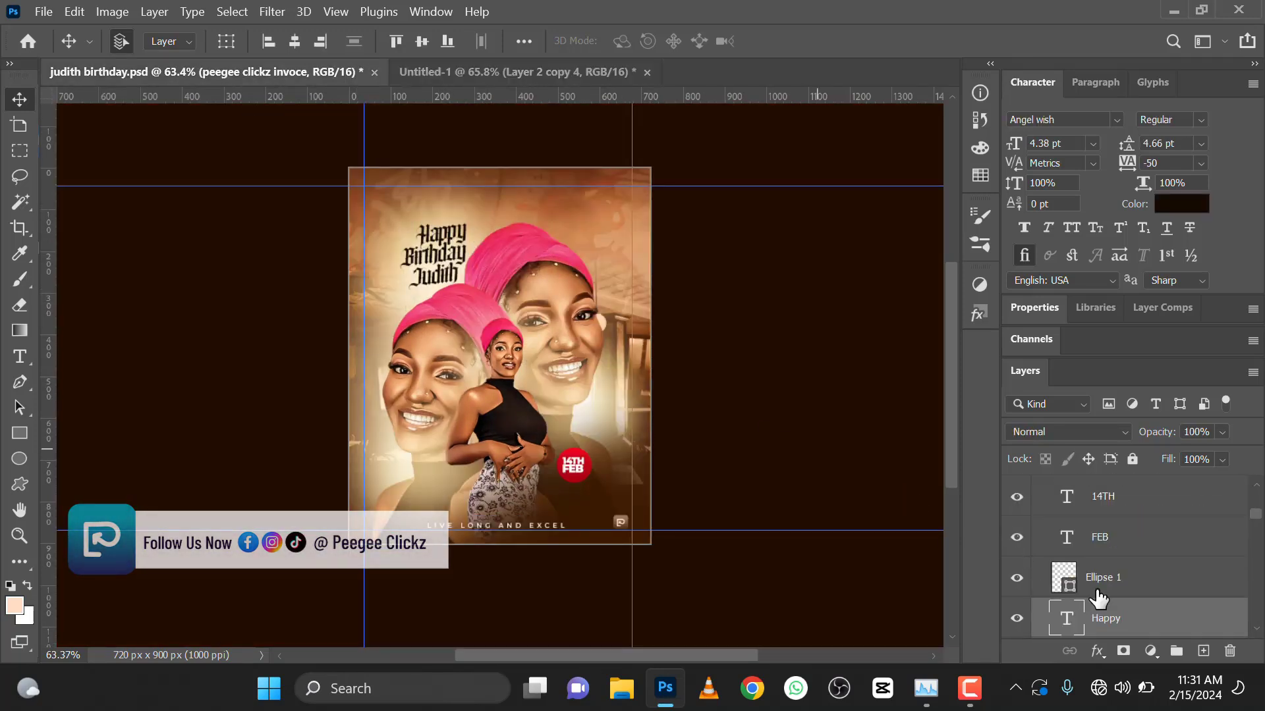
pyautogui.scroll(-4, 1137, 616)
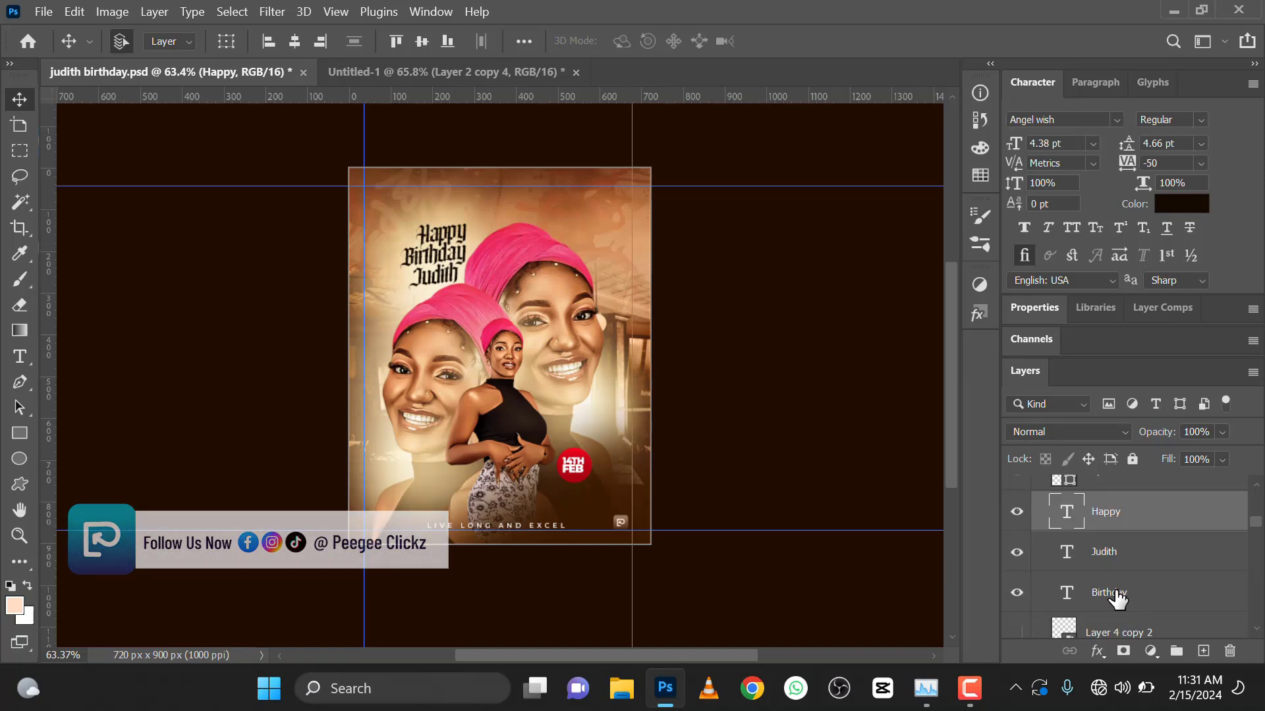
pyautogui.keyDown('shift'); pyautogui.click(1117, 600); pyautogui.keyUp('shift')
pyautogui.moveTo(1118, 599); pyautogui.dragTo(459, 280)
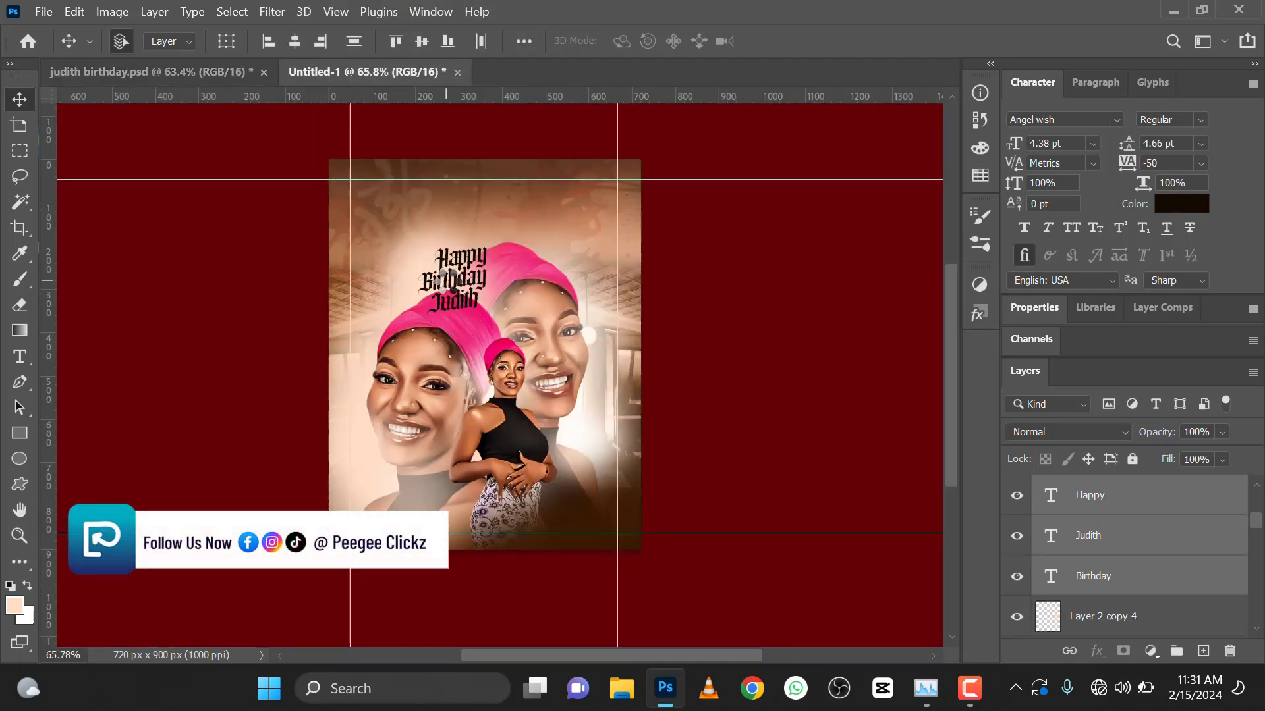
# - Position the greeting text above the front-left portrait's head wrap, just left of the back portrait's head wrap
pyautogui.moveTo(459, 284); pyautogui.dragTo(436, 269)
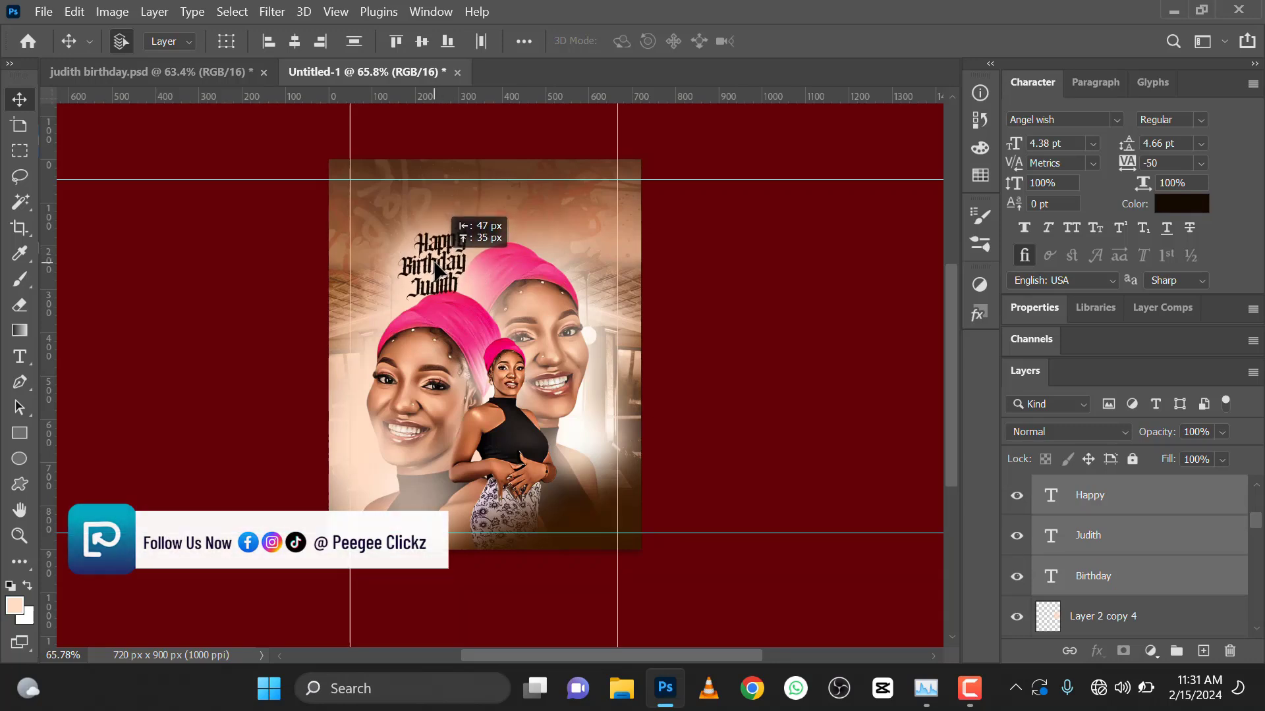
pyautogui.scroll(3, 434, 267)
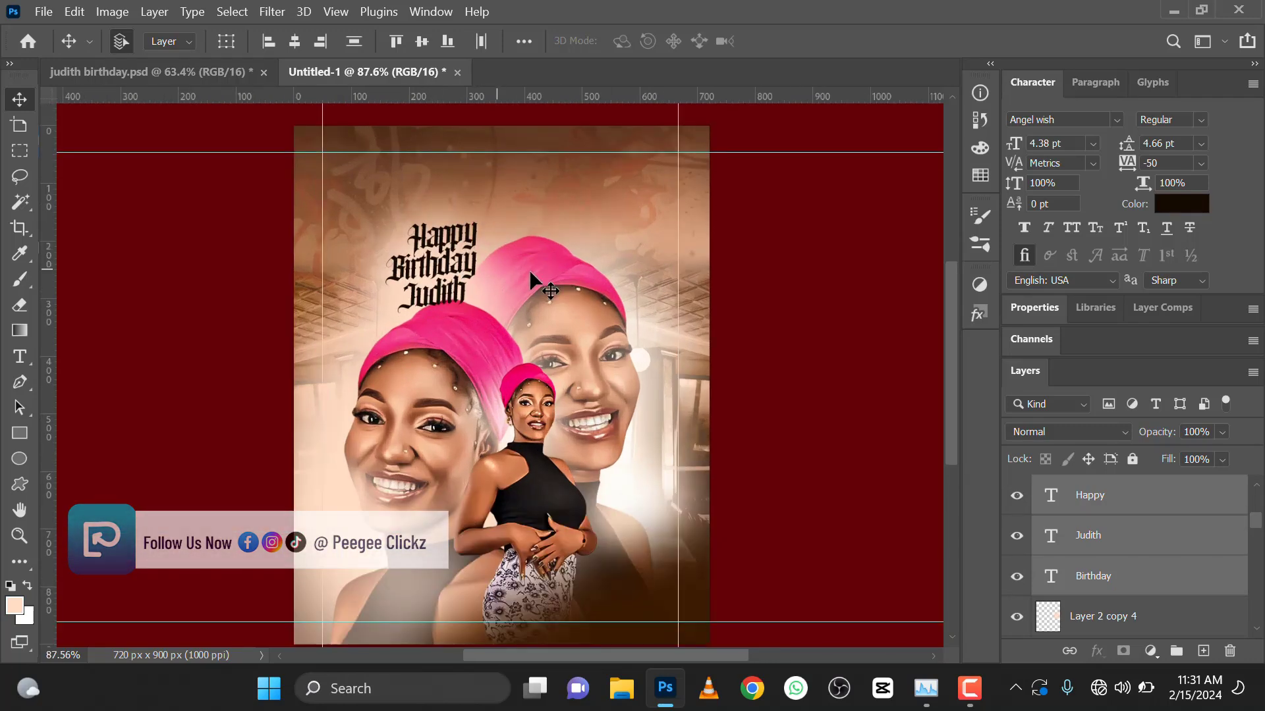
pyautogui.moveTo(442, 264); pyautogui.dragTo(443, 258)
# - Move the back-right portrait PhotoRoom-20240212_004807 slightly upward behind the glow layers
pyautogui.click(567, 302)
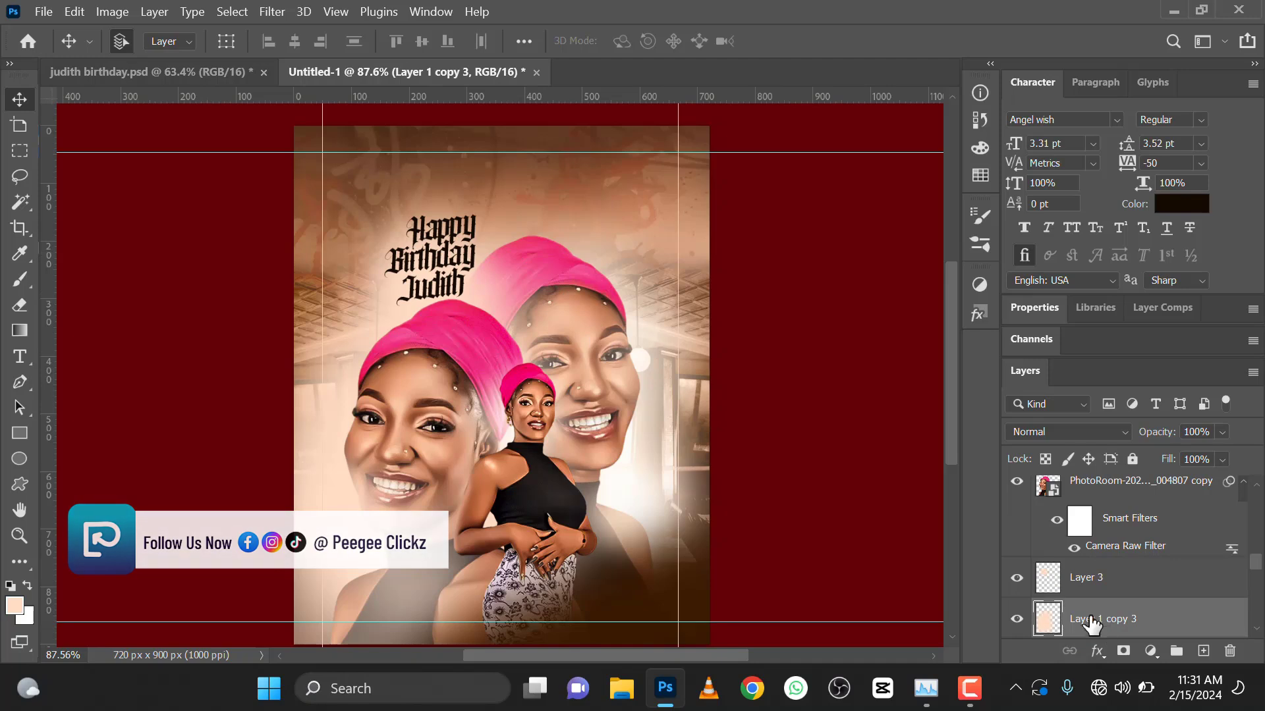
pyautogui.scroll(-2, 1093, 612)
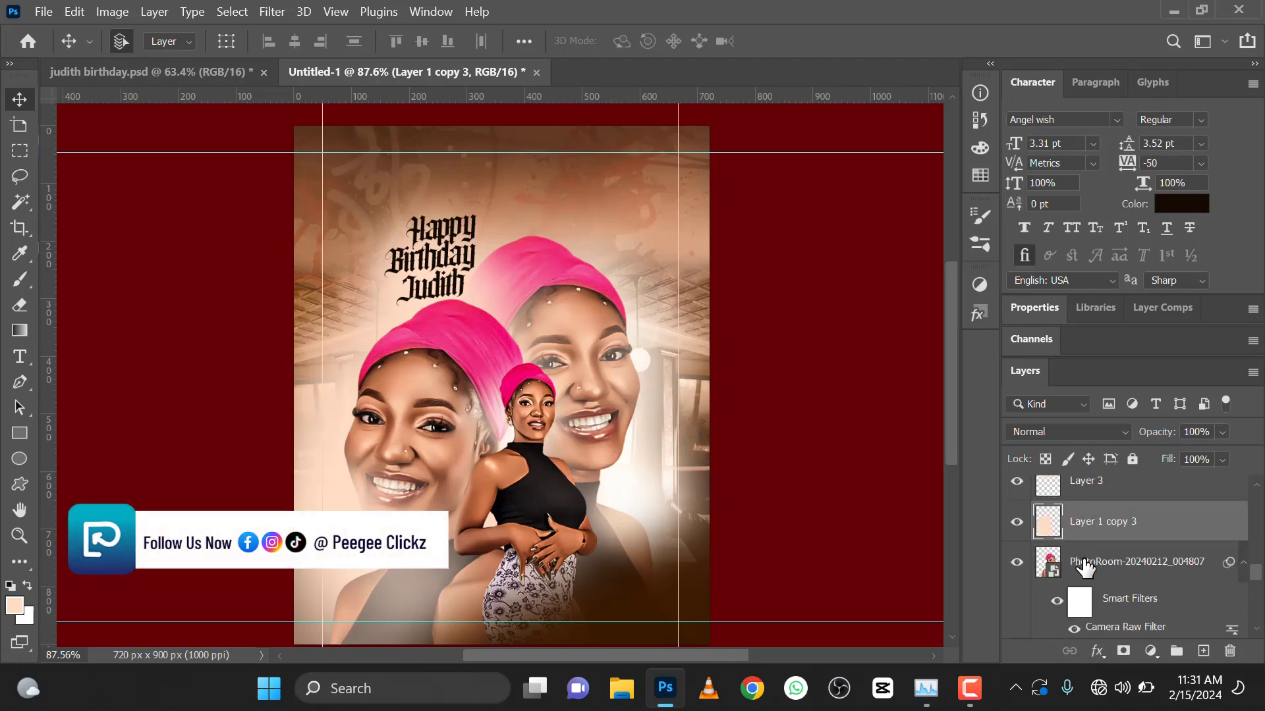
pyautogui.click(1085, 567)
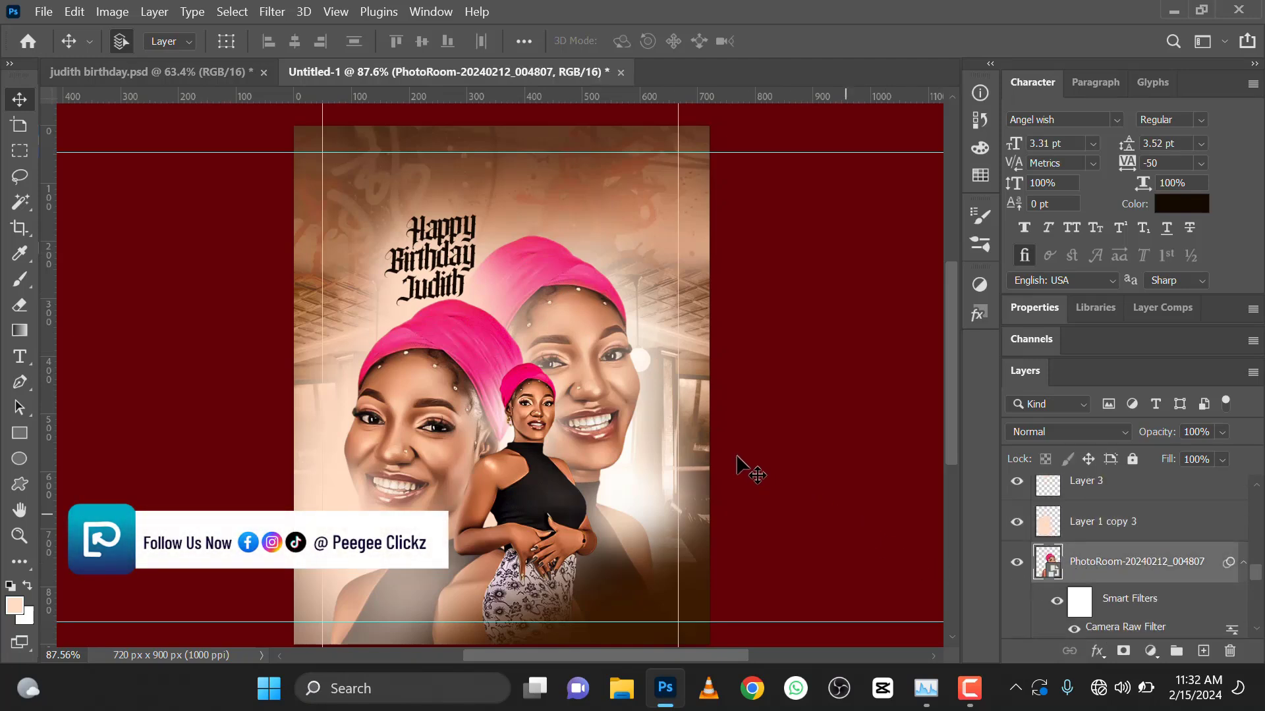
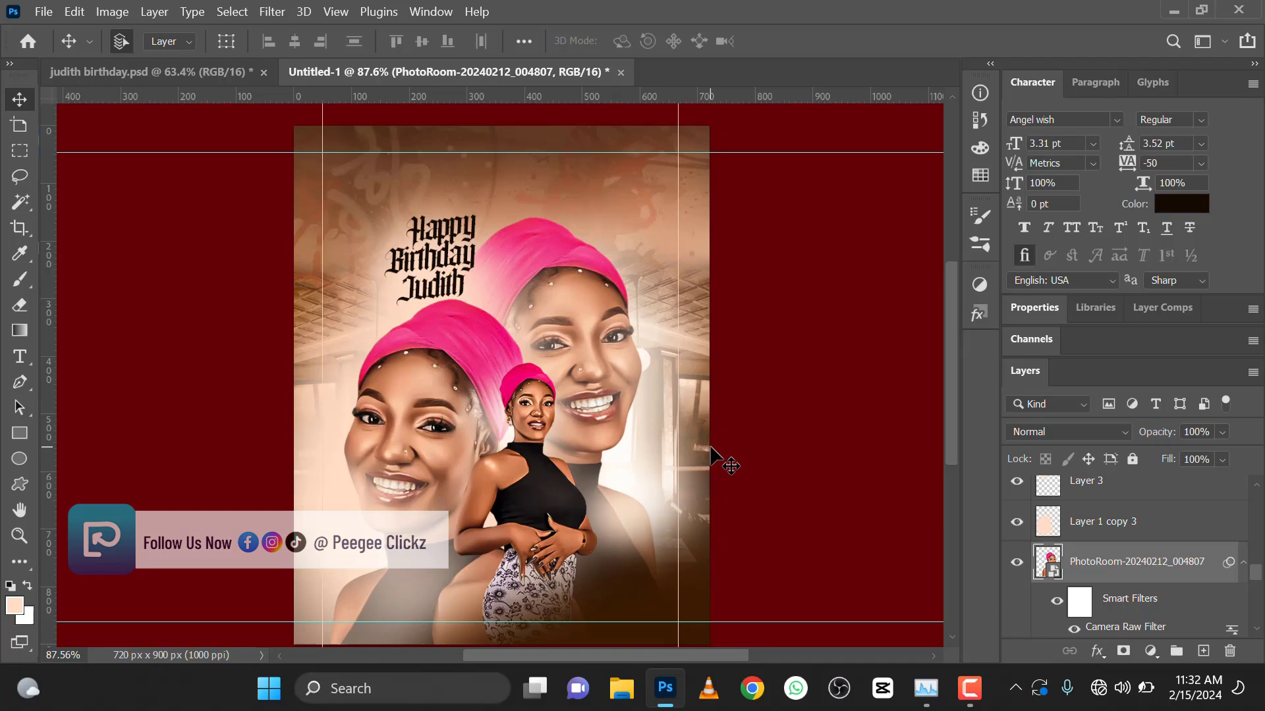
pyautogui.scroll(-3, 560, 352)
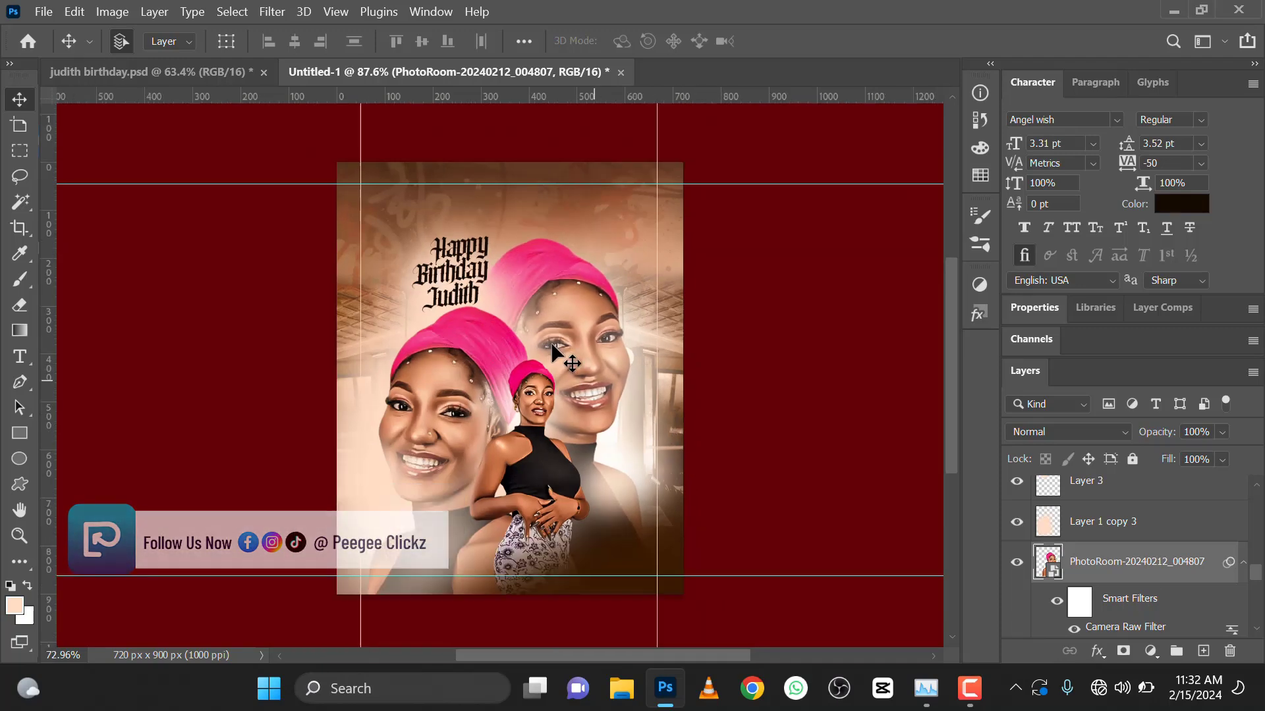
pyautogui.scroll(-2, 518, 338)
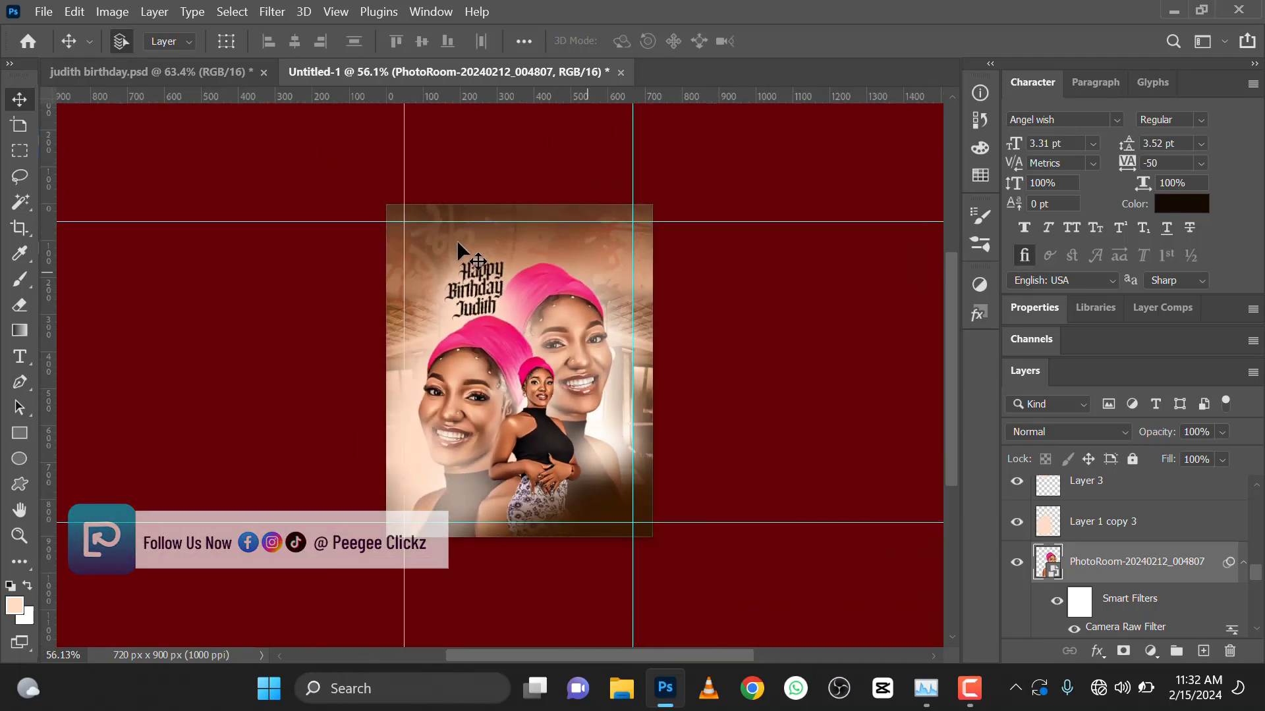
# - Copy the red date badge's two text layers and Ellipse 1 from the reference flyer onto the new flyer beside the standing figure
pyautogui.click(176, 78)
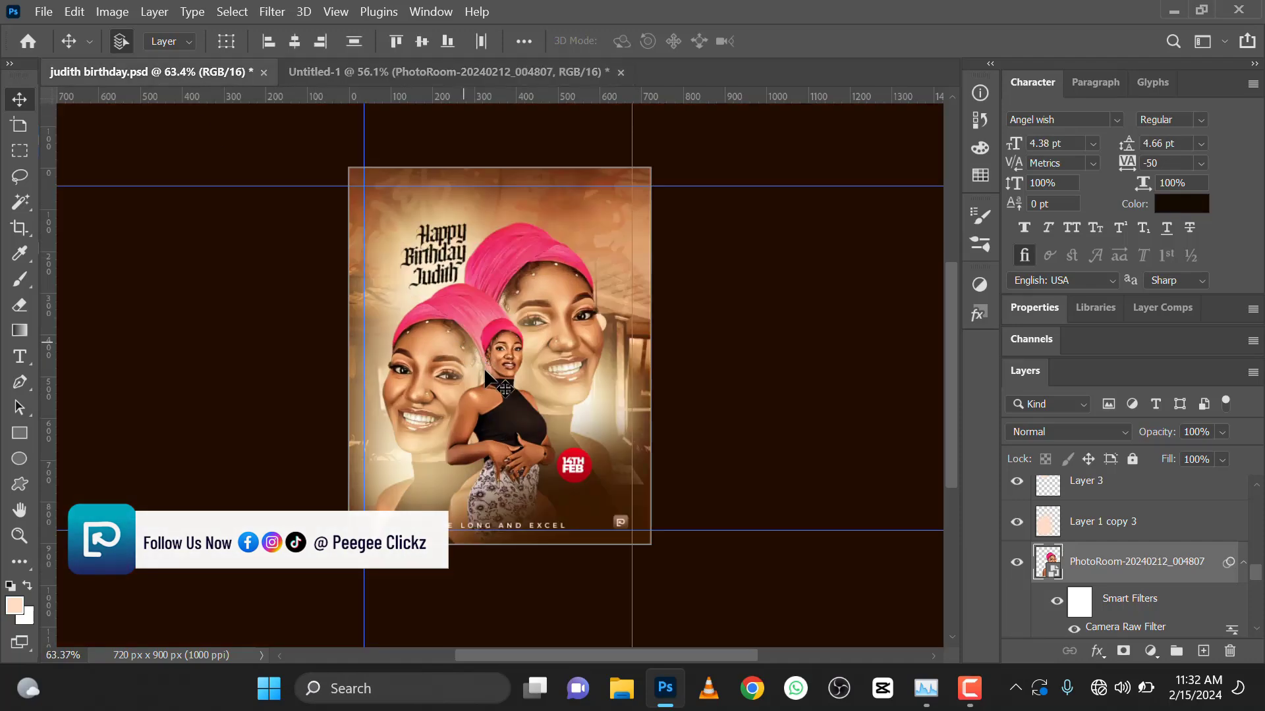
pyautogui.scroll(3, 566, 466)
pyautogui.click(581, 469)
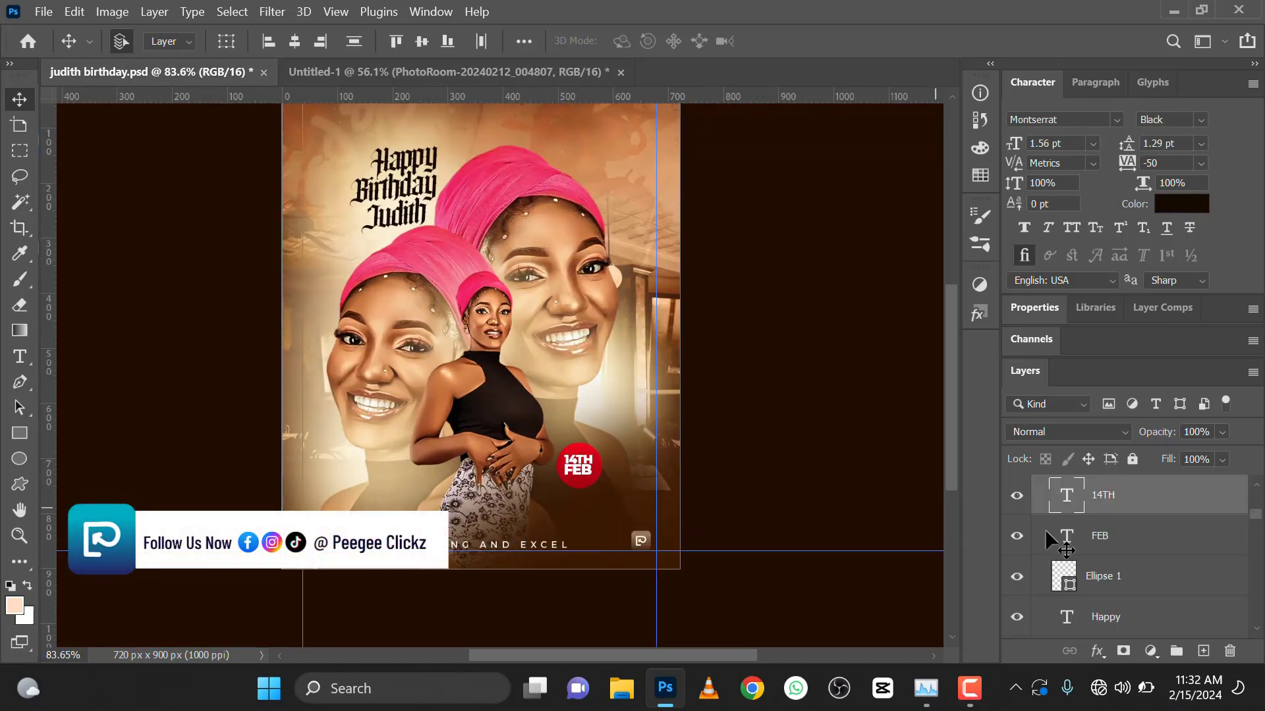
pyautogui.keyDown('shift'); pyautogui.click(1114, 580); pyautogui.keyUp('shift')
pyautogui.moveTo(1114, 581); pyautogui.dragTo(594, 462)
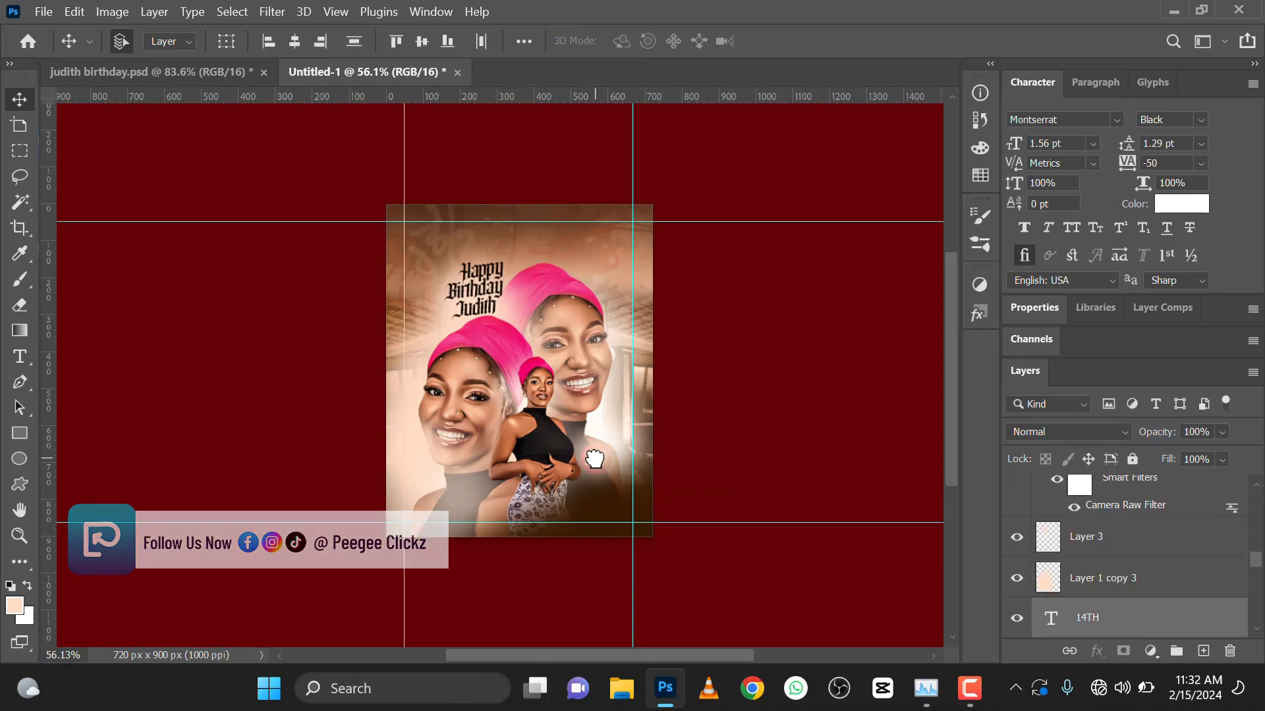
# - Move the date badge's two text layers and Ellipse 1 to the top of the layer stack, above Rectangle 1
pyautogui.scroll(2, 596, 461)
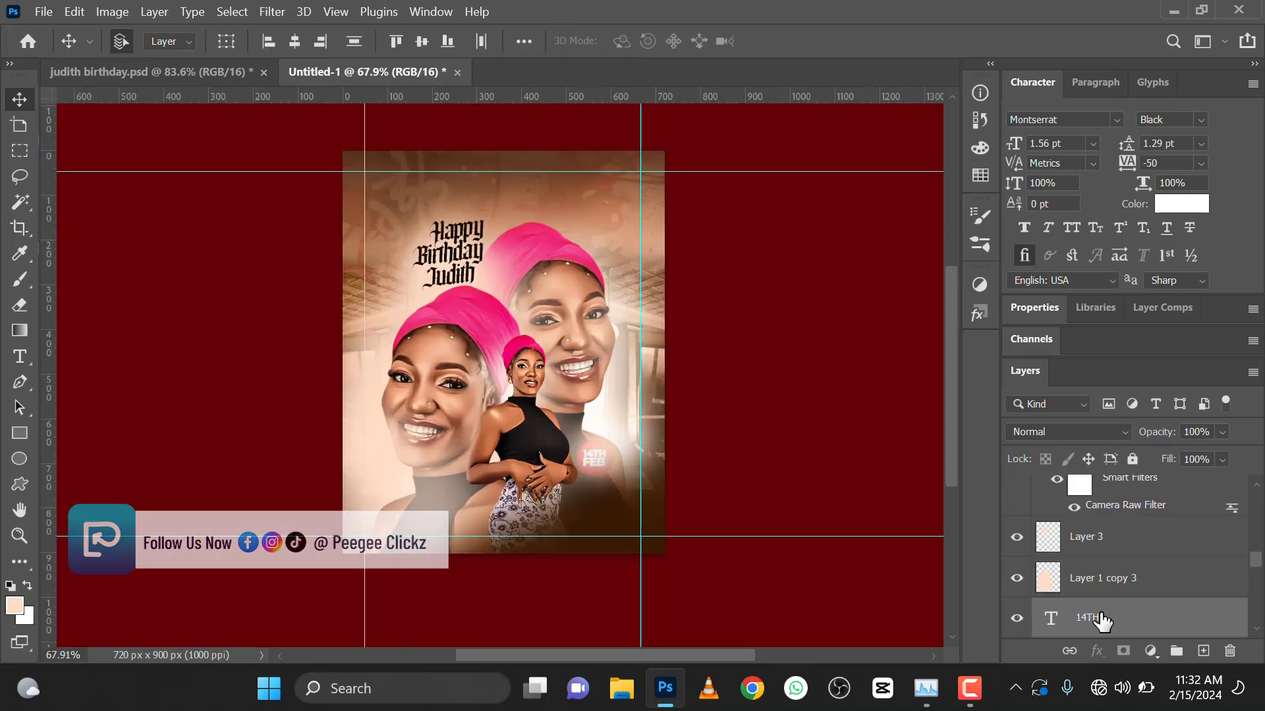
pyautogui.scroll(3, 1101, 619)
pyautogui.scroll(3, 1097, 573)
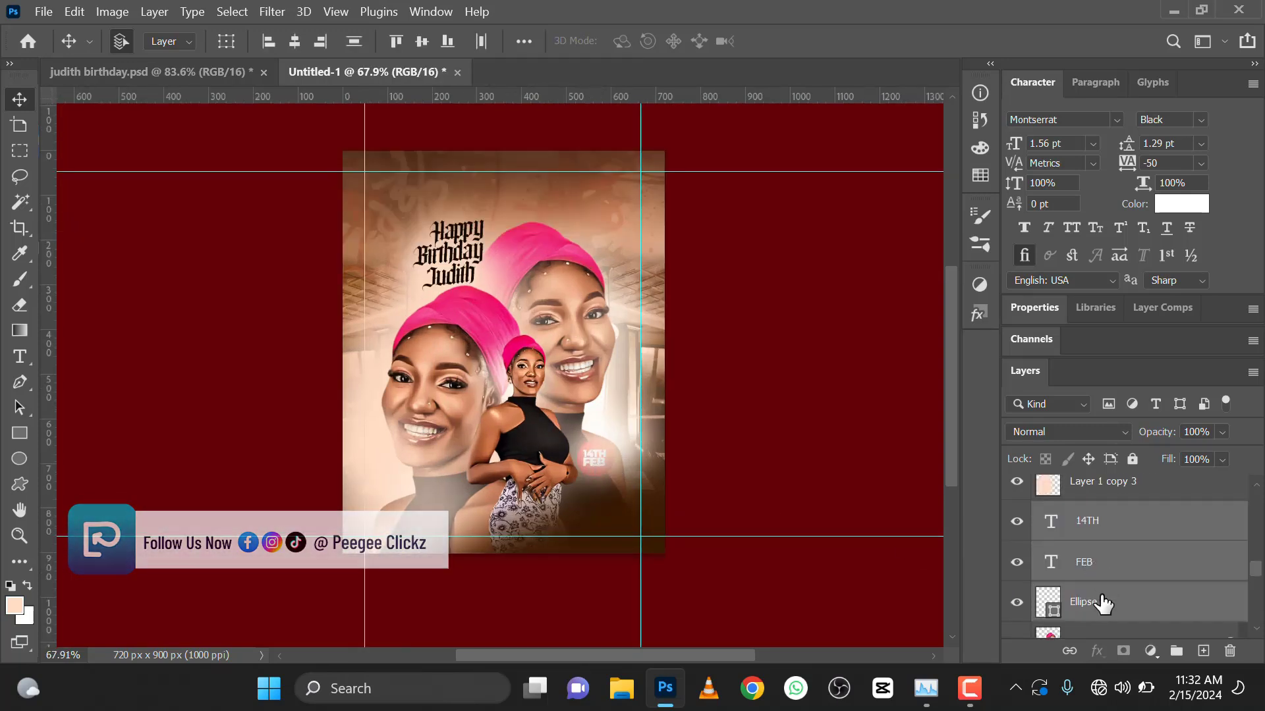
pyautogui.moveTo(1103, 602); pyautogui.dragTo(1096, 544)
pyautogui.moveTo(1097, 480); pyautogui.dragTo(1125, 525)
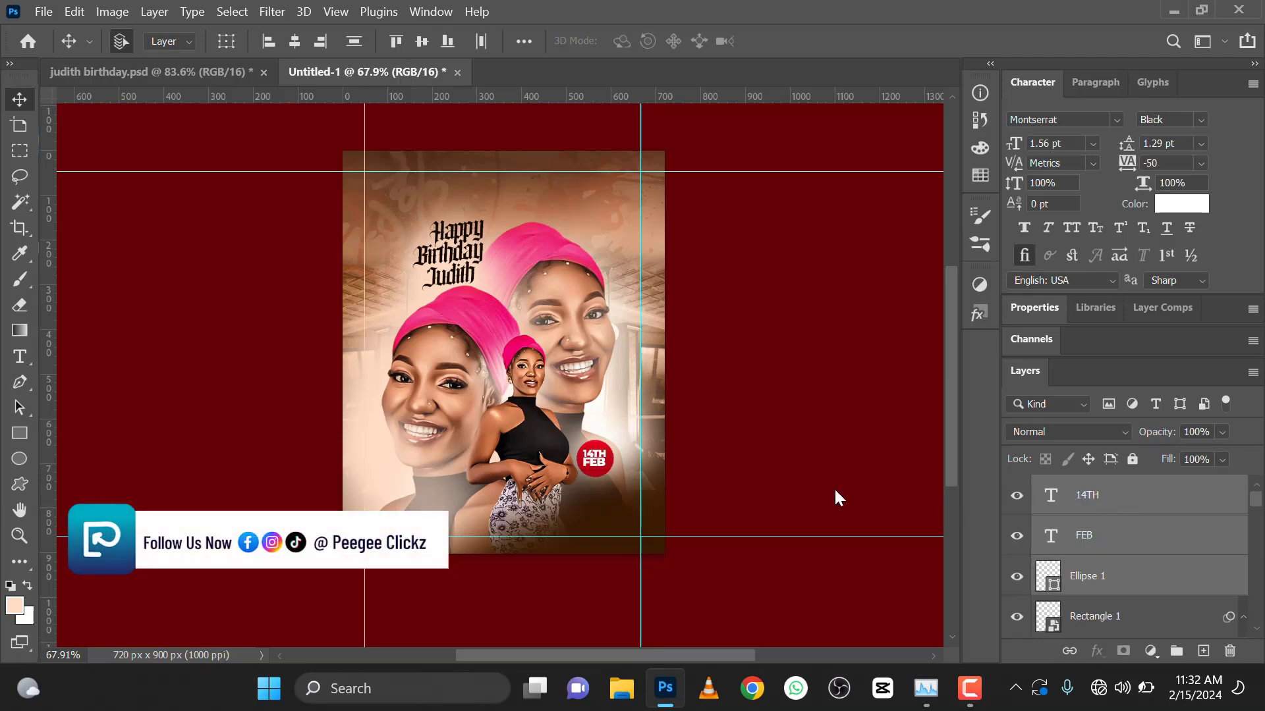
pyautogui.scroll(4, 607, 469)
pyautogui.scroll(-2, 603, 461)
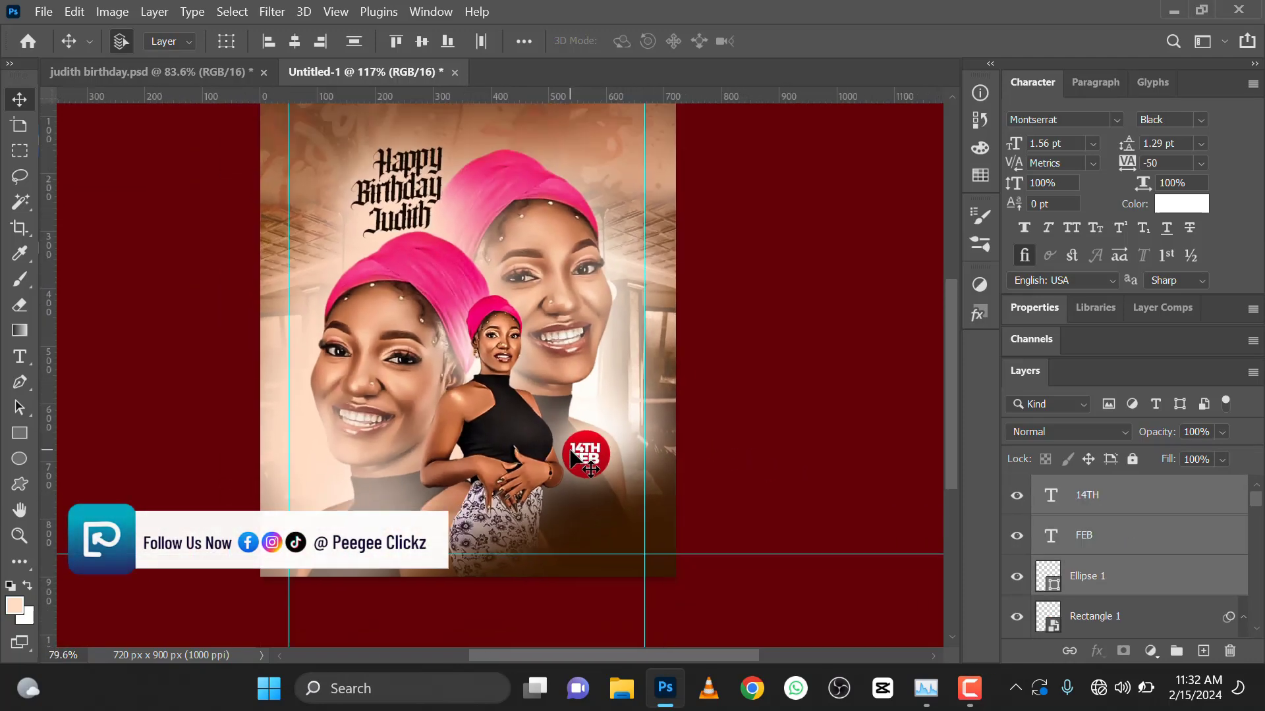
# - Copy the LIVE LONG AND EXCEL text and the peegee clickz invoce logo from the reference flyer to the new flyer's lower edge
pyautogui.scroll(-1, 586, 465)
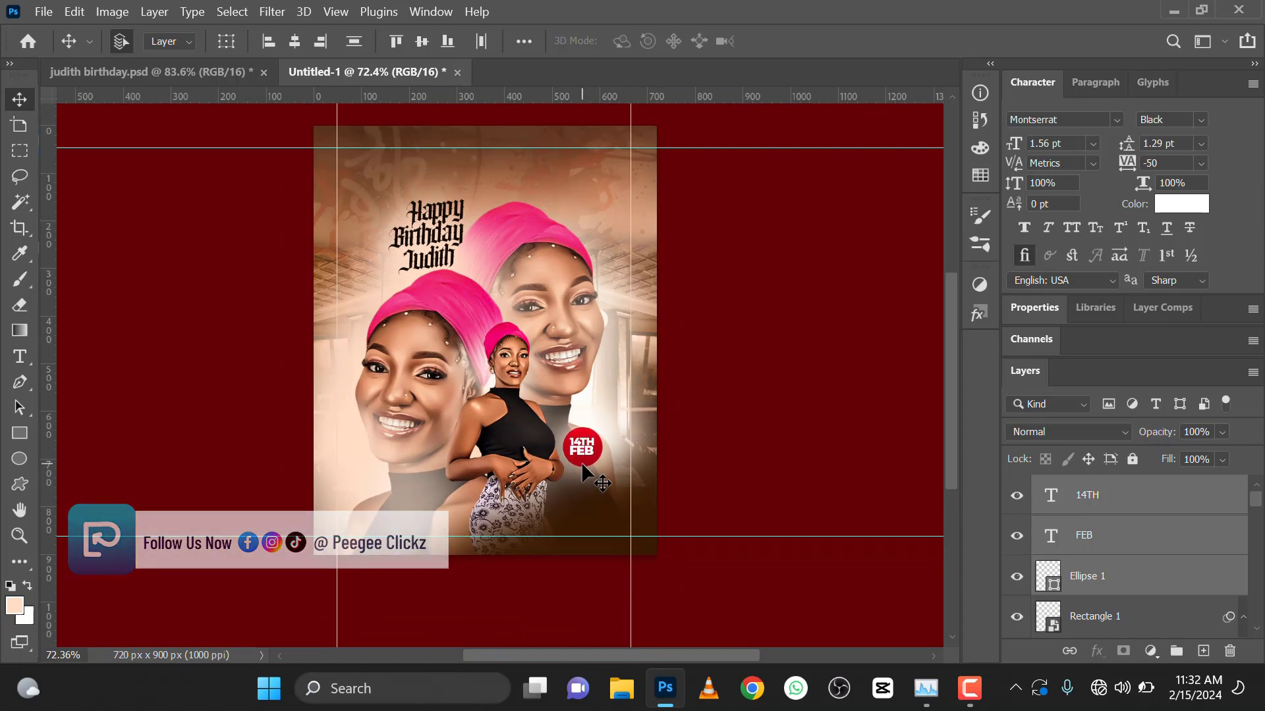
pyautogui.click(170, 73)
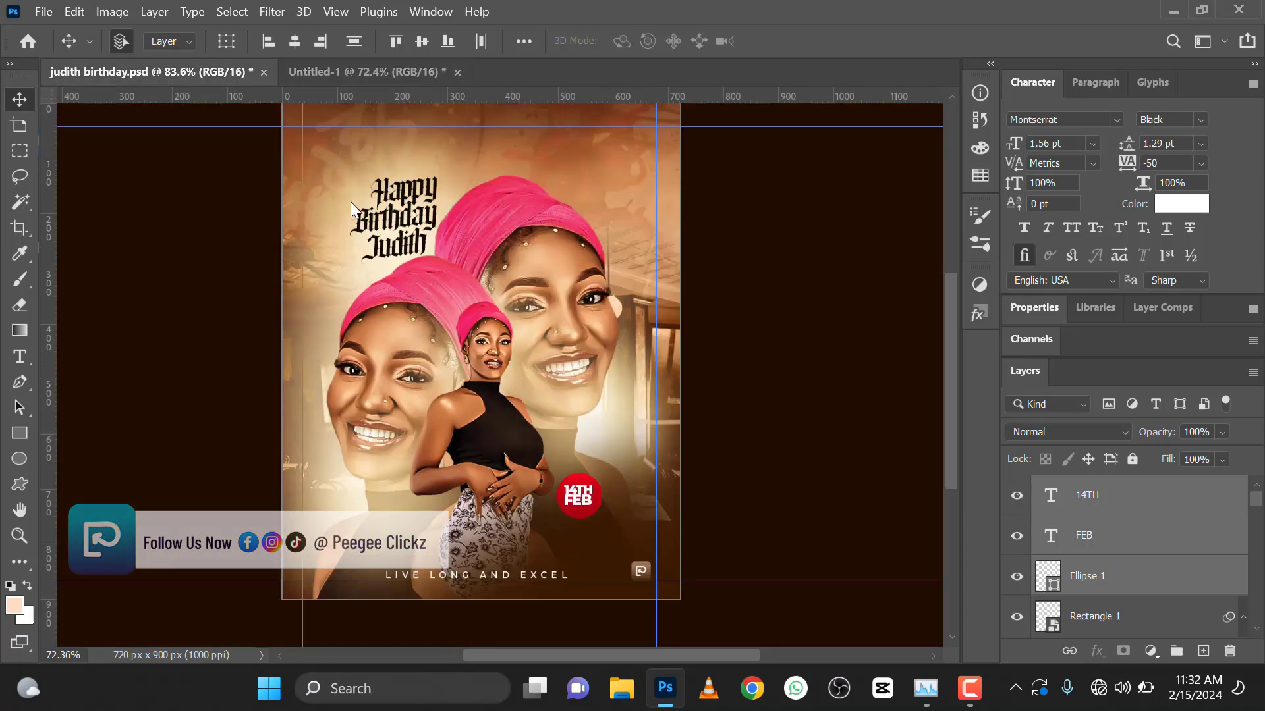
pyautogui.click(464, 573)
pyautogui.scroll(-2, 1123, 603)
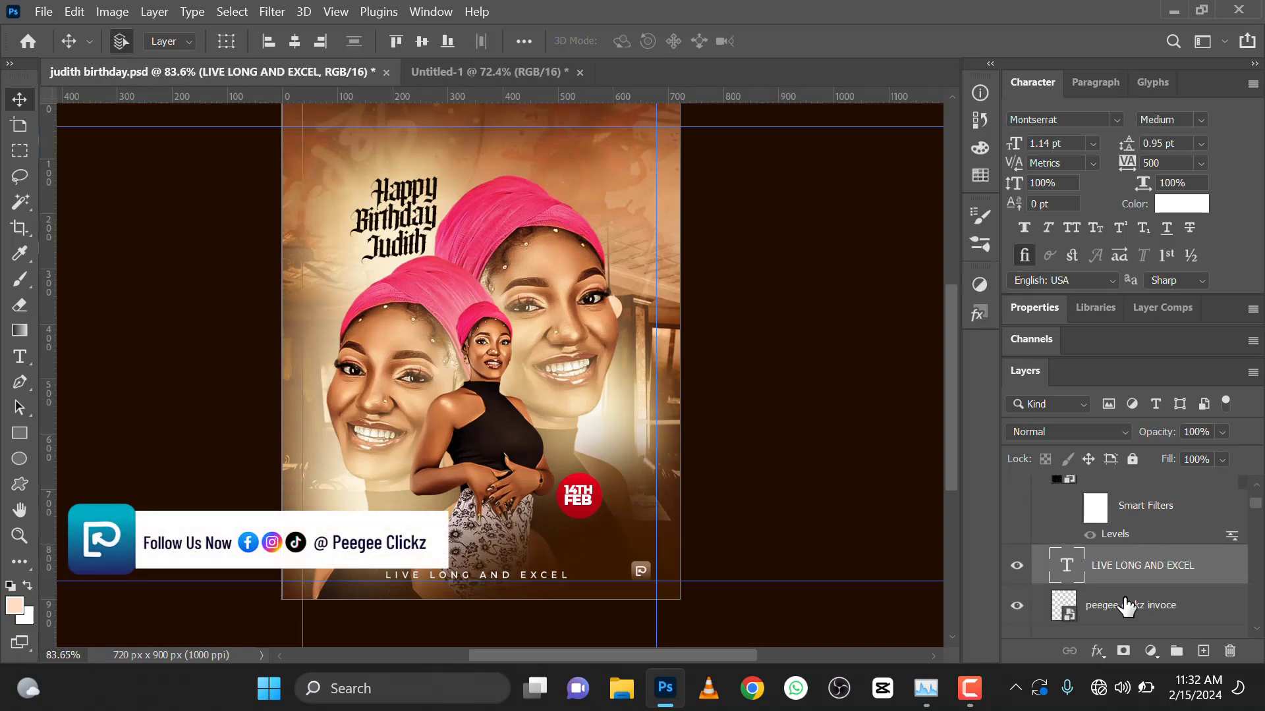
pyautogui.moveTo(1123, 612); pyautogui.dragTo(493, 529)
pyautogui.scroll(-2, 463, 540)
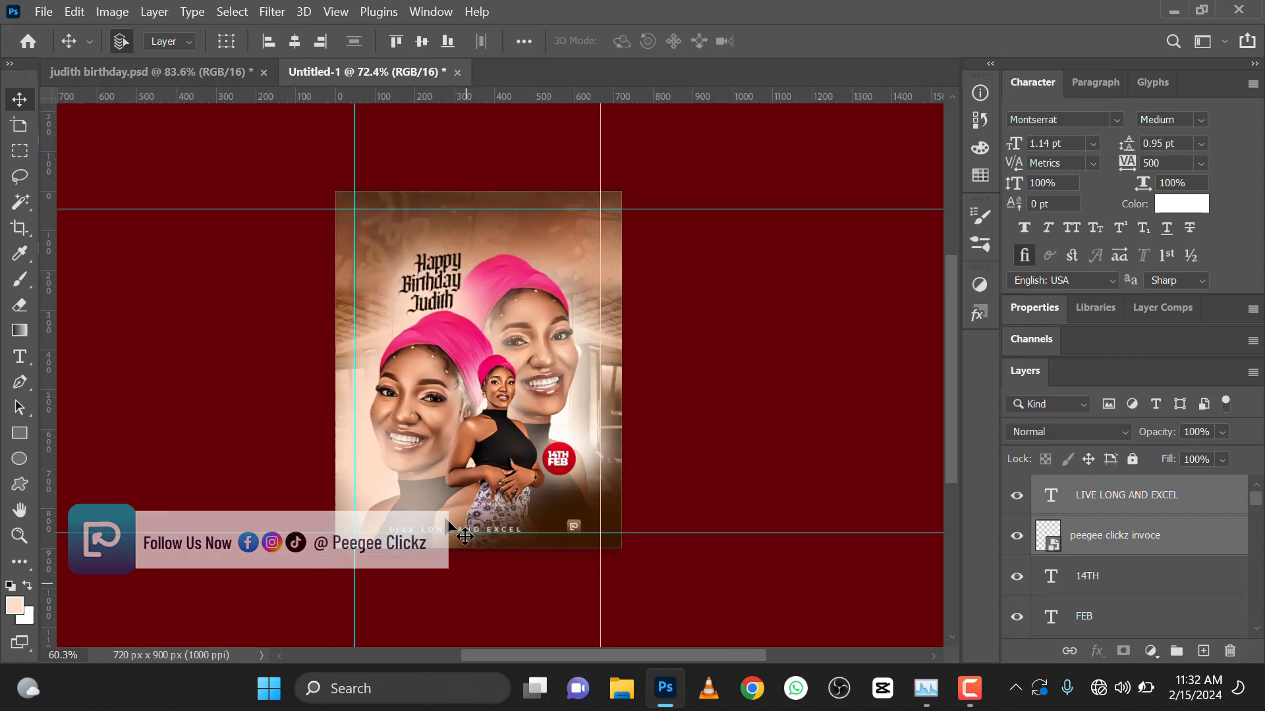
pyautogui.scroll(1, 461, 488)
pyautogui.scroll(-2, 459, 438)
pyautogui.scroll(2, 458, 438)
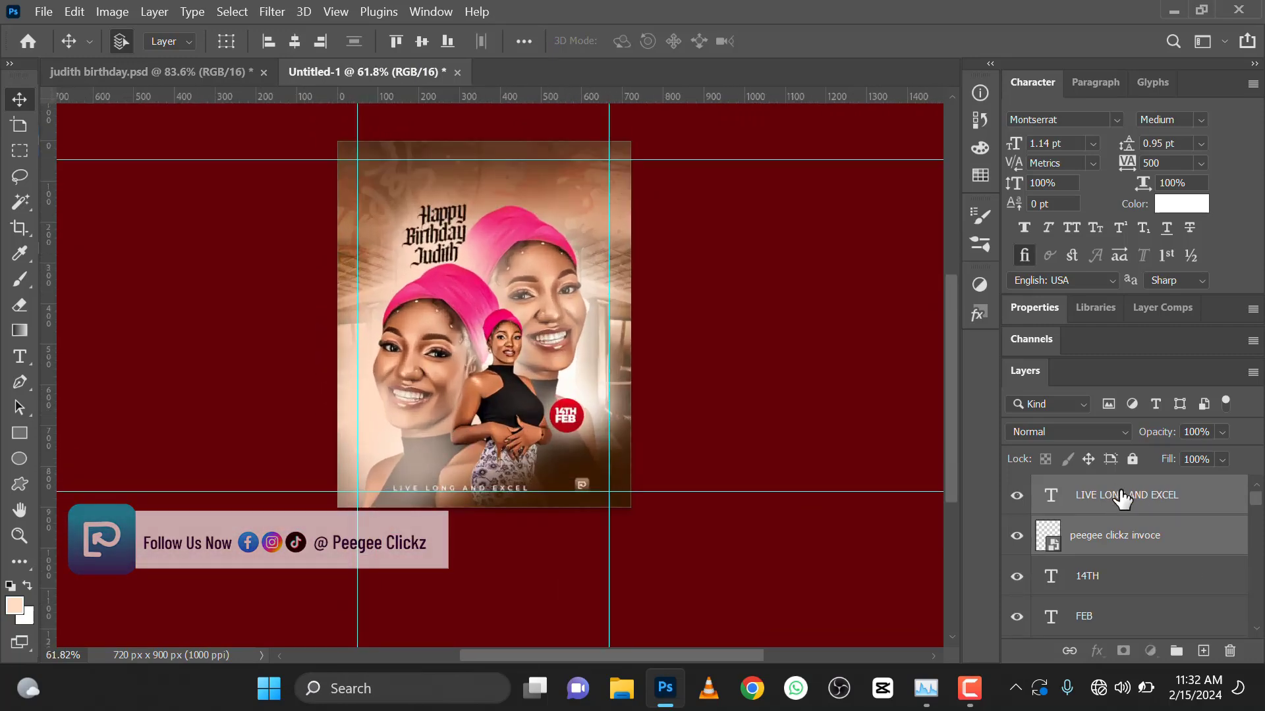
# - Add a Gradient Map adjustment layer directly above the PhotoRoom-20240212_004942 layer
pyautogui.scroll(-1, 1102, 601)
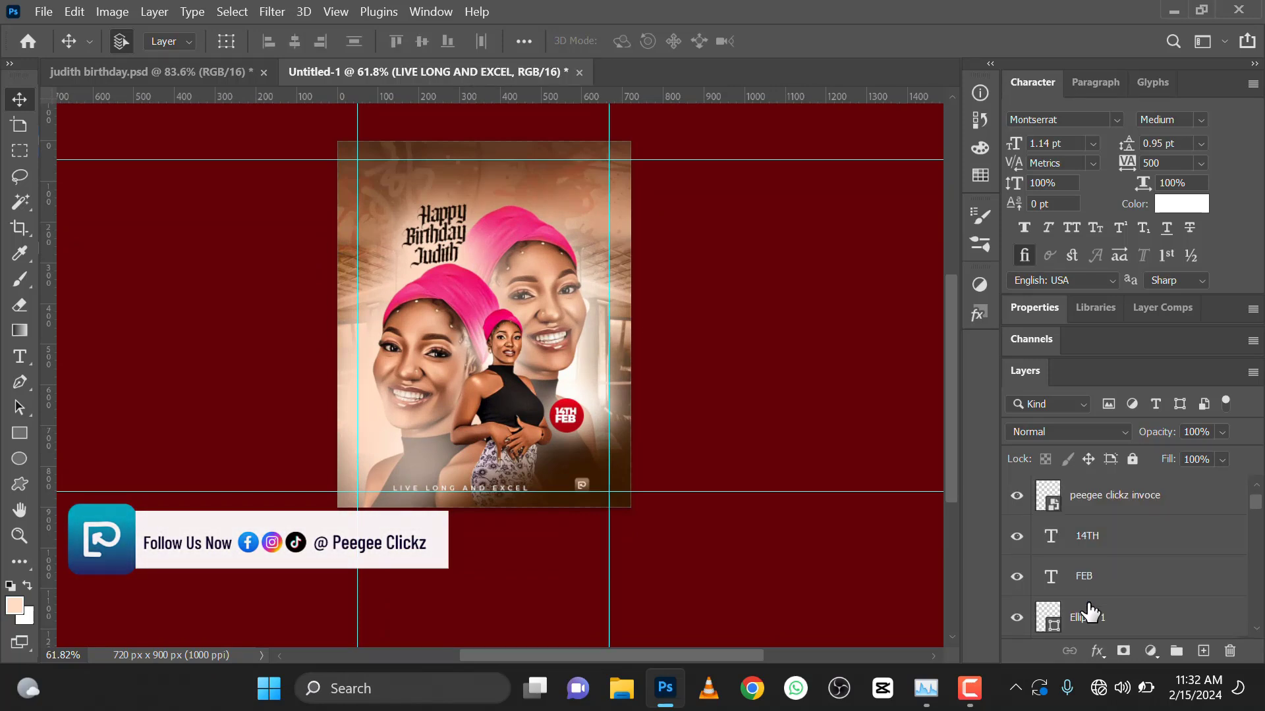
pyautogui.scroll(-1, 1087, 611)
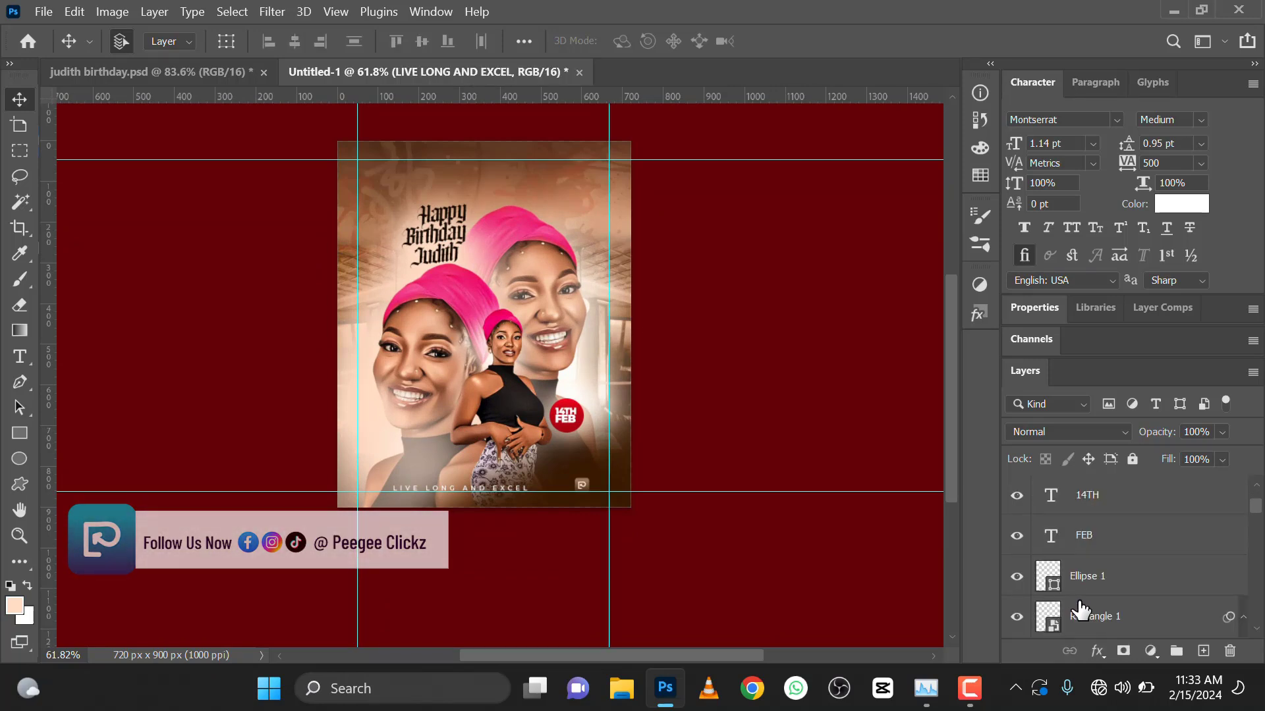
pyautogui.click(1110, 578)
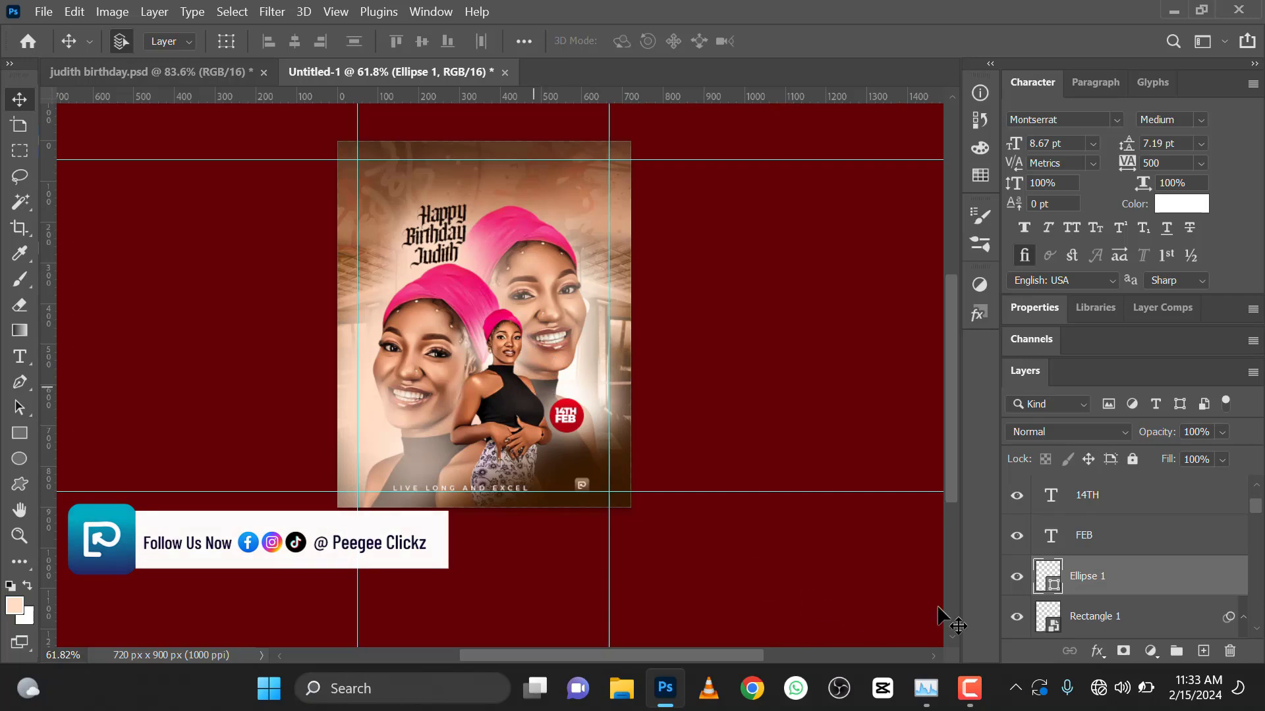
pyautogui.scroll(-1, 1098, 584)
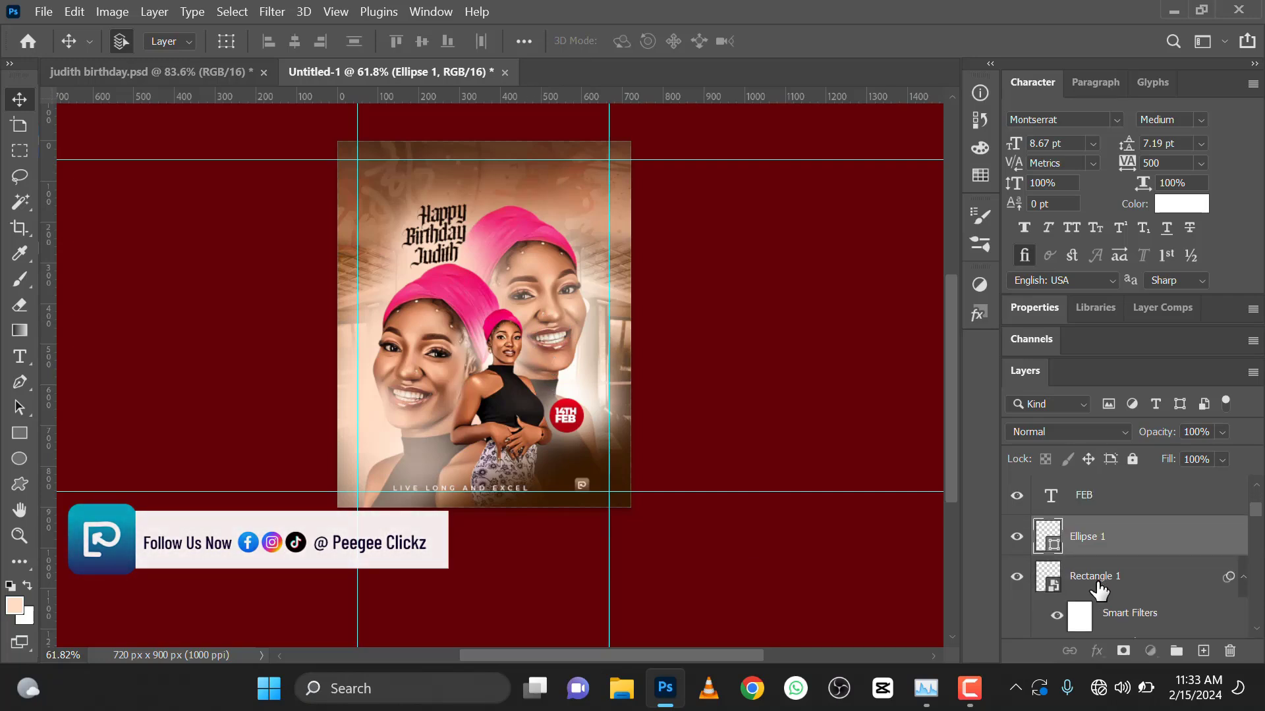
pyautogui.click(1095, 578)
pyautogui.scroll(-1, 1095, 592)
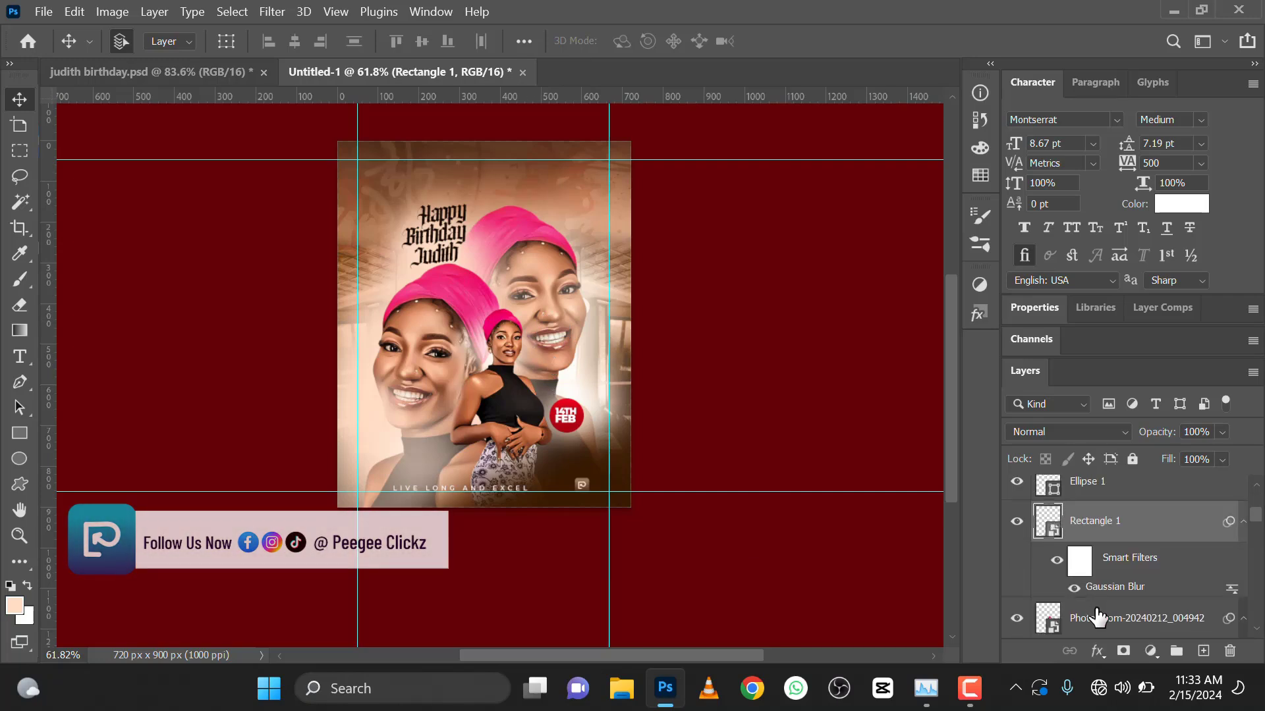
pyautogui.click(1097, 617)
pyautogui.scroll(-1, 1096, 613)
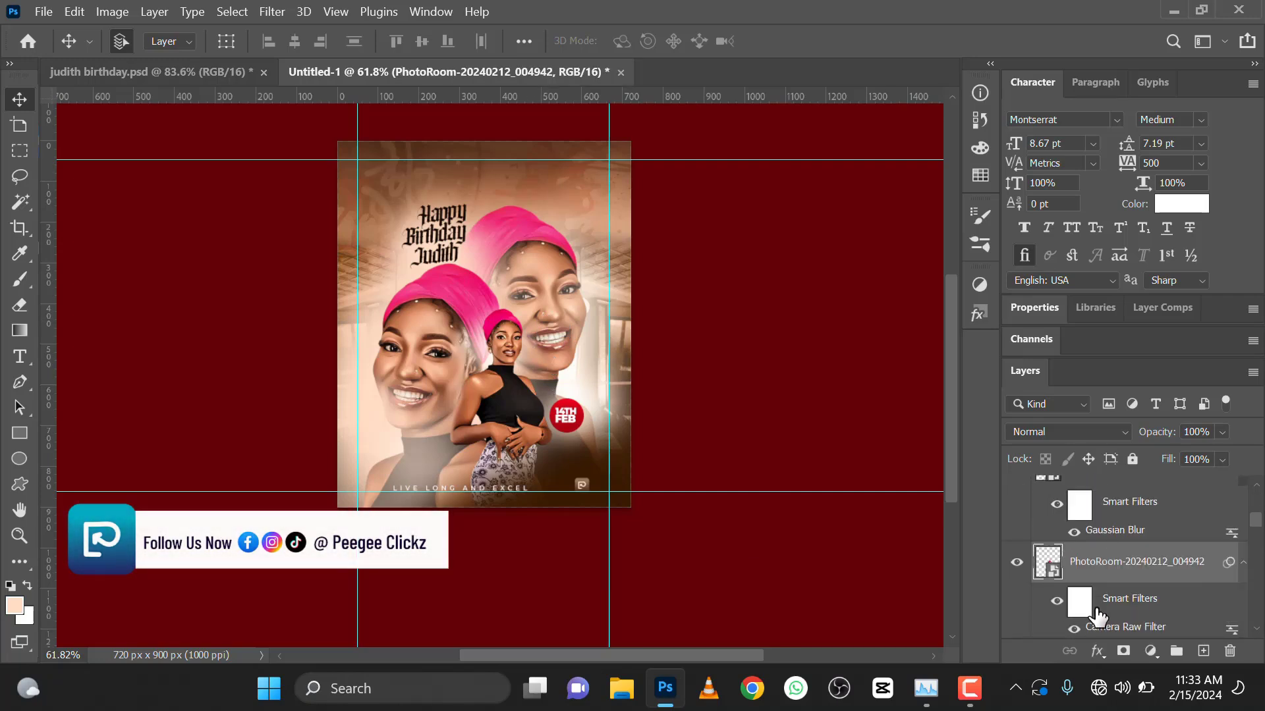
pyautogui.click(979, 285)
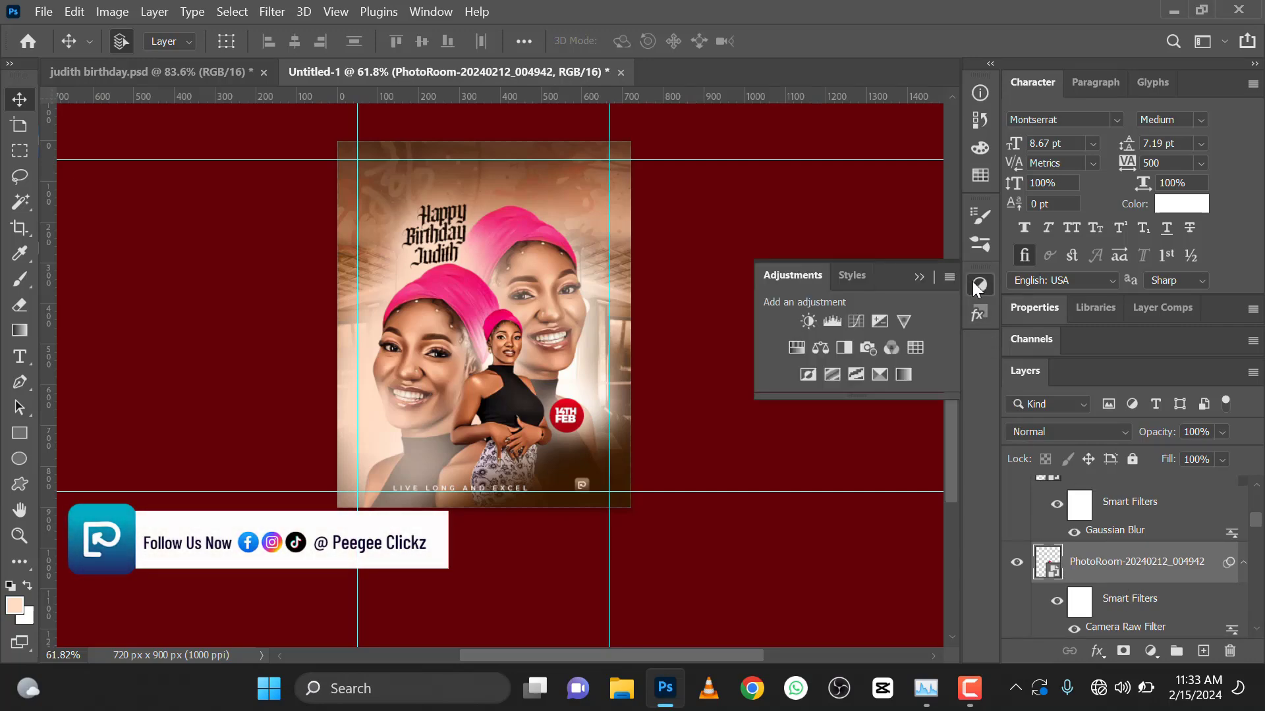
pyautogui.click(904, 374)
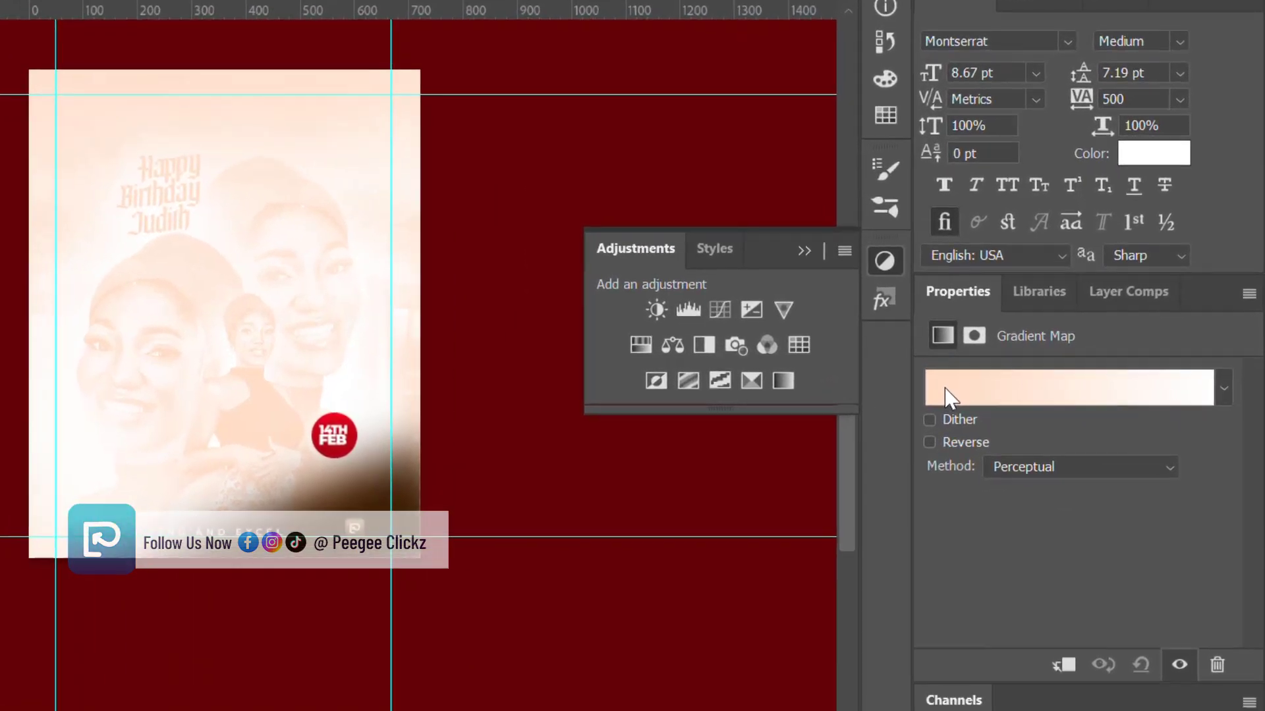
# - Set the gradient map's color stop at location 0% to hue 26, saturation 96% and brightness 63%
pyautogui.click(947, 395)
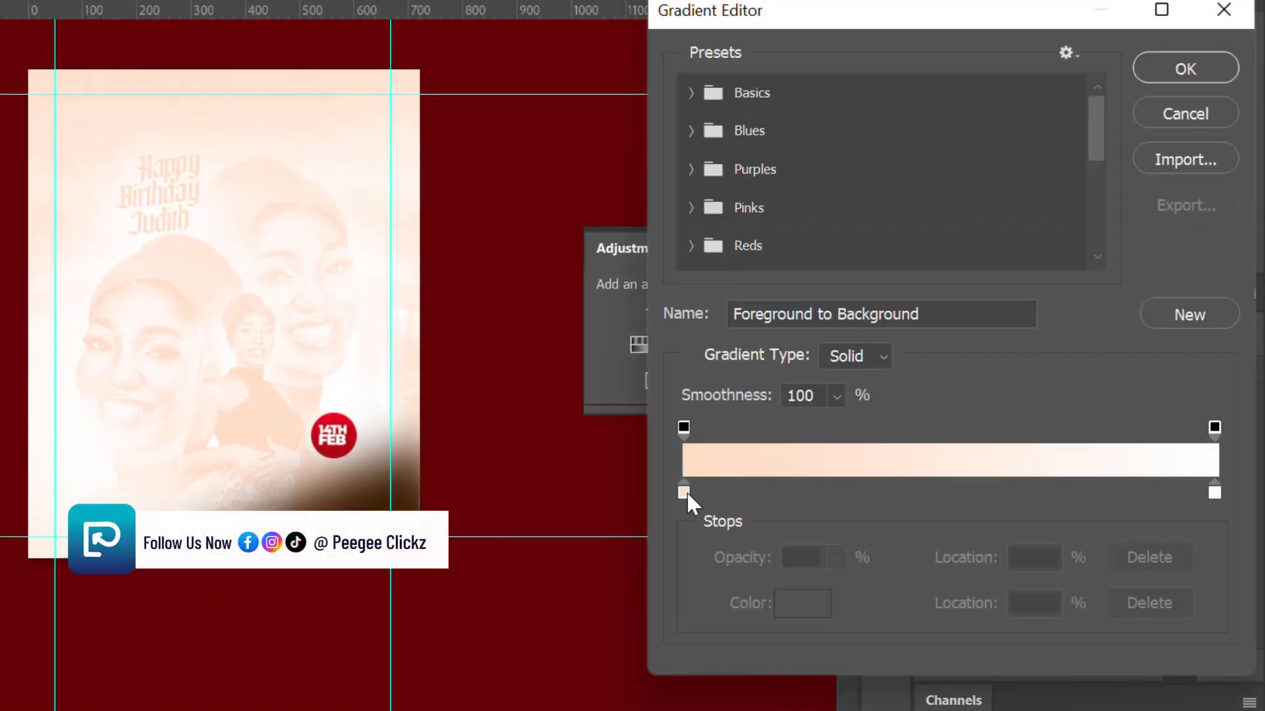
pyautogui.click(683, 491)
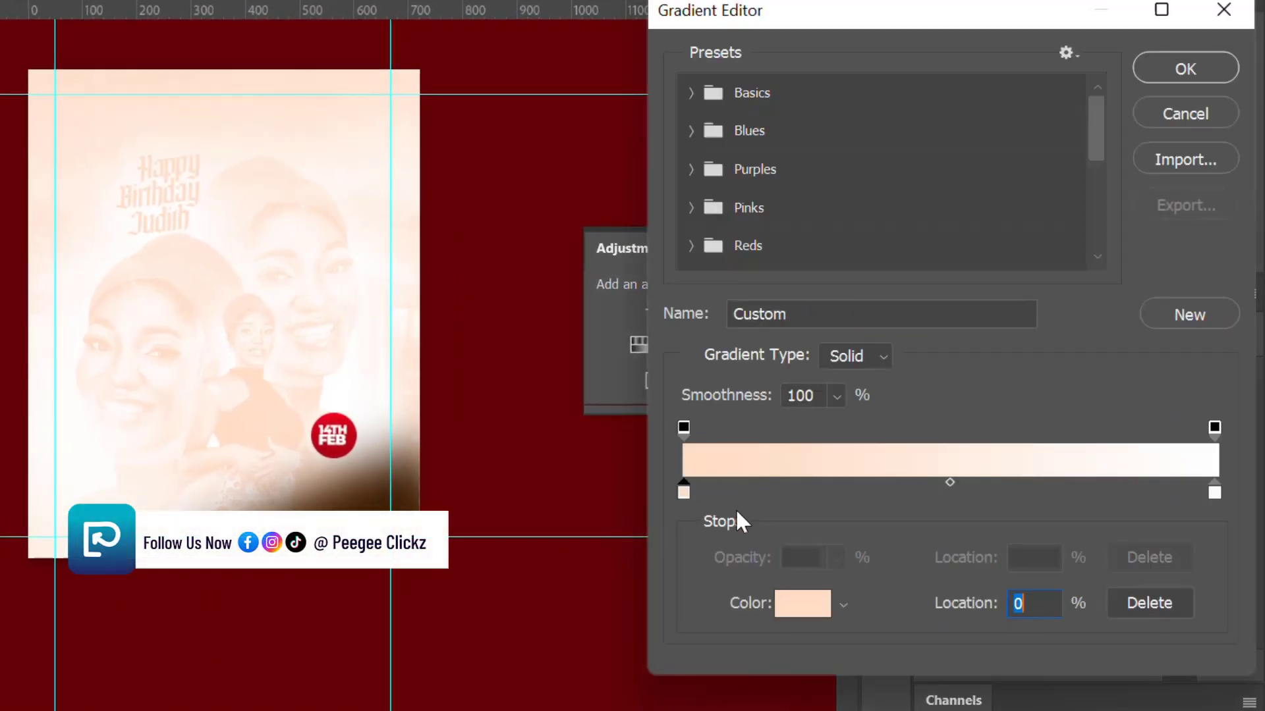
pyautogui.click(779, 610)
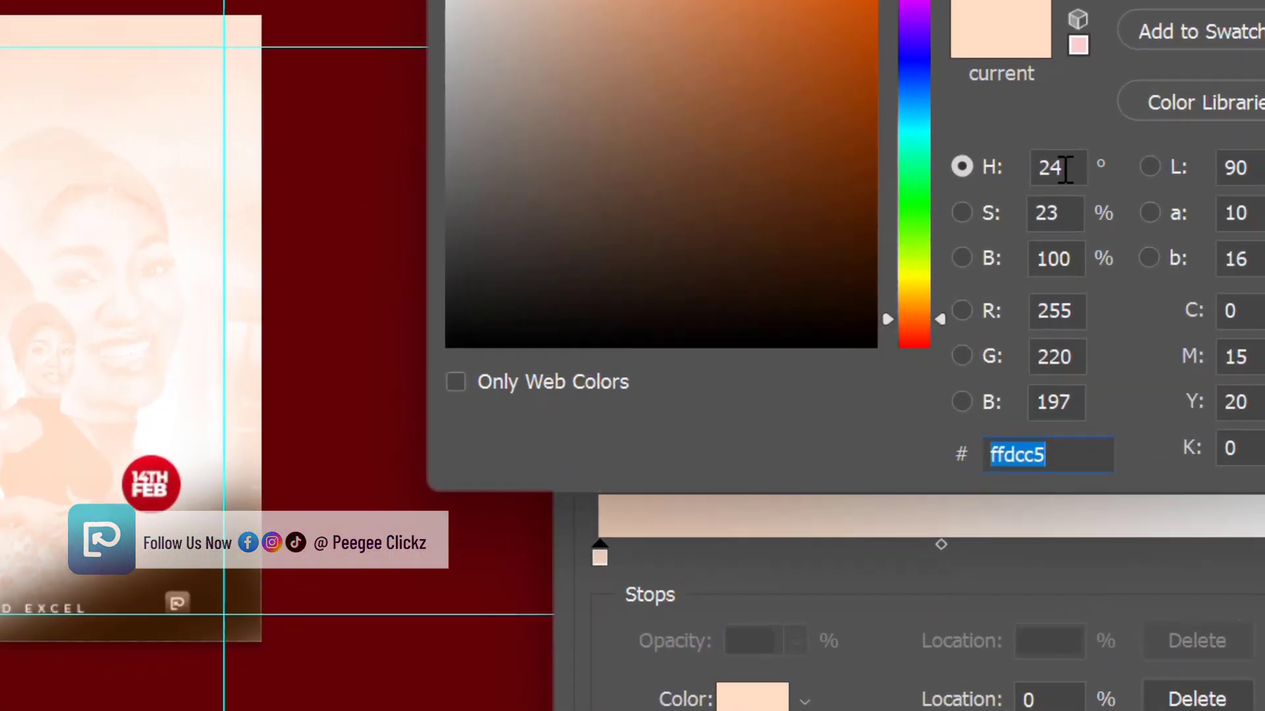
pyautogui.click(1021, 187)
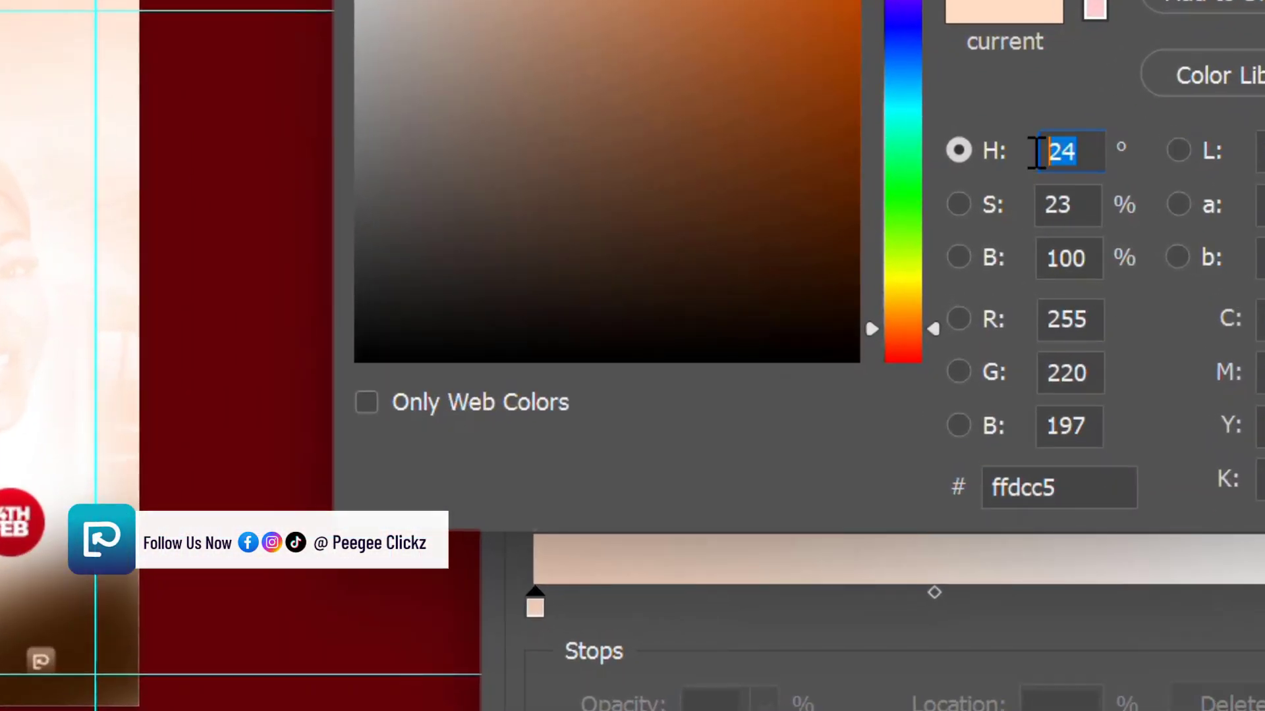
pyautogui.write('26')
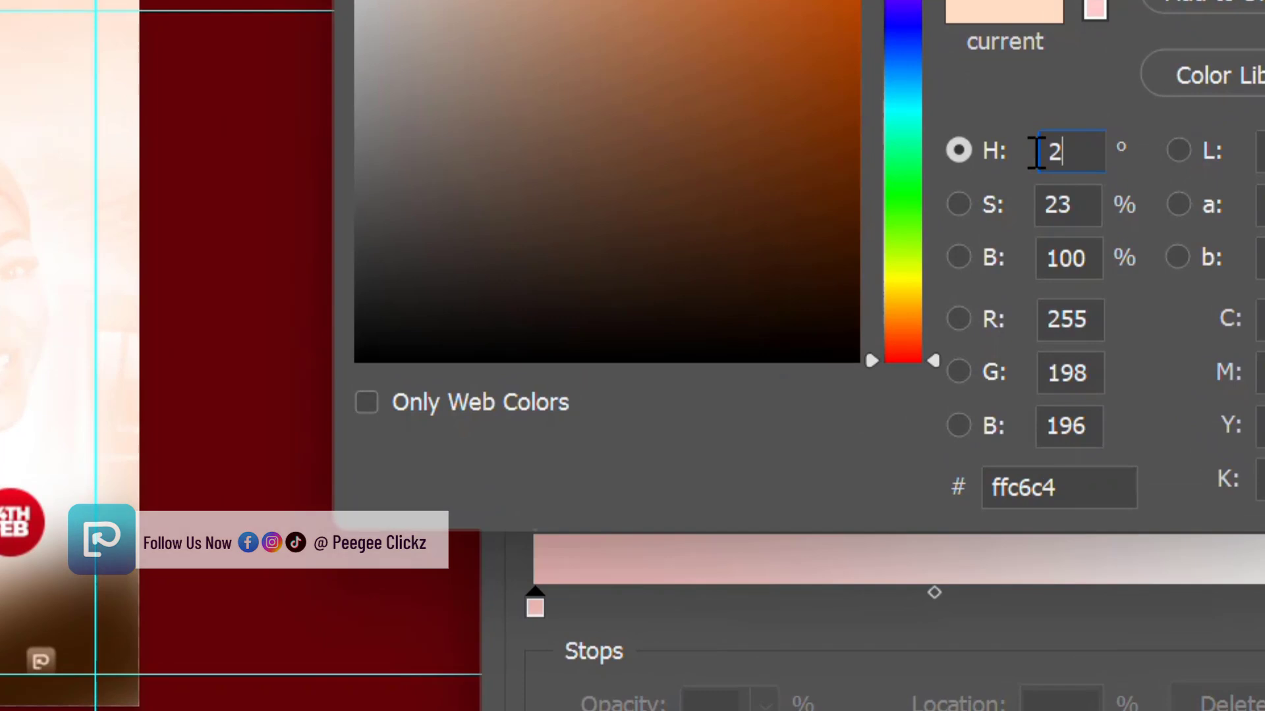
pyautogui.click(1096, 204)
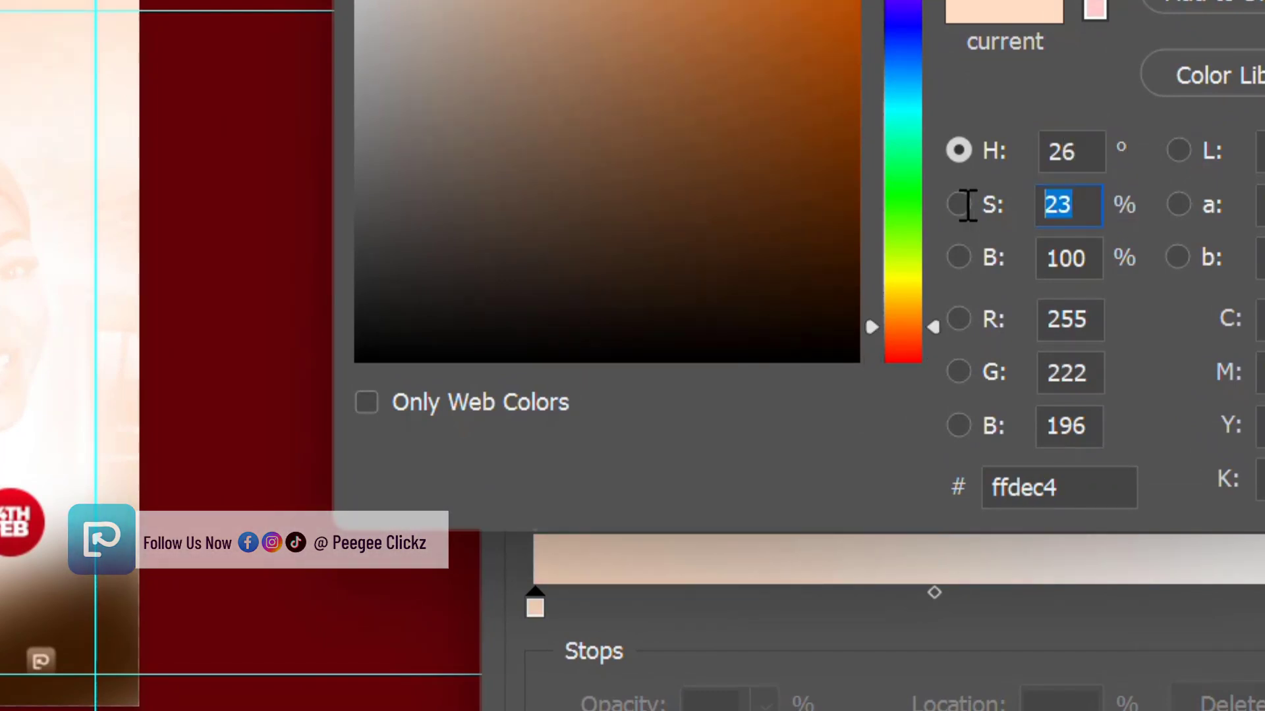
pyautogui.write('96')
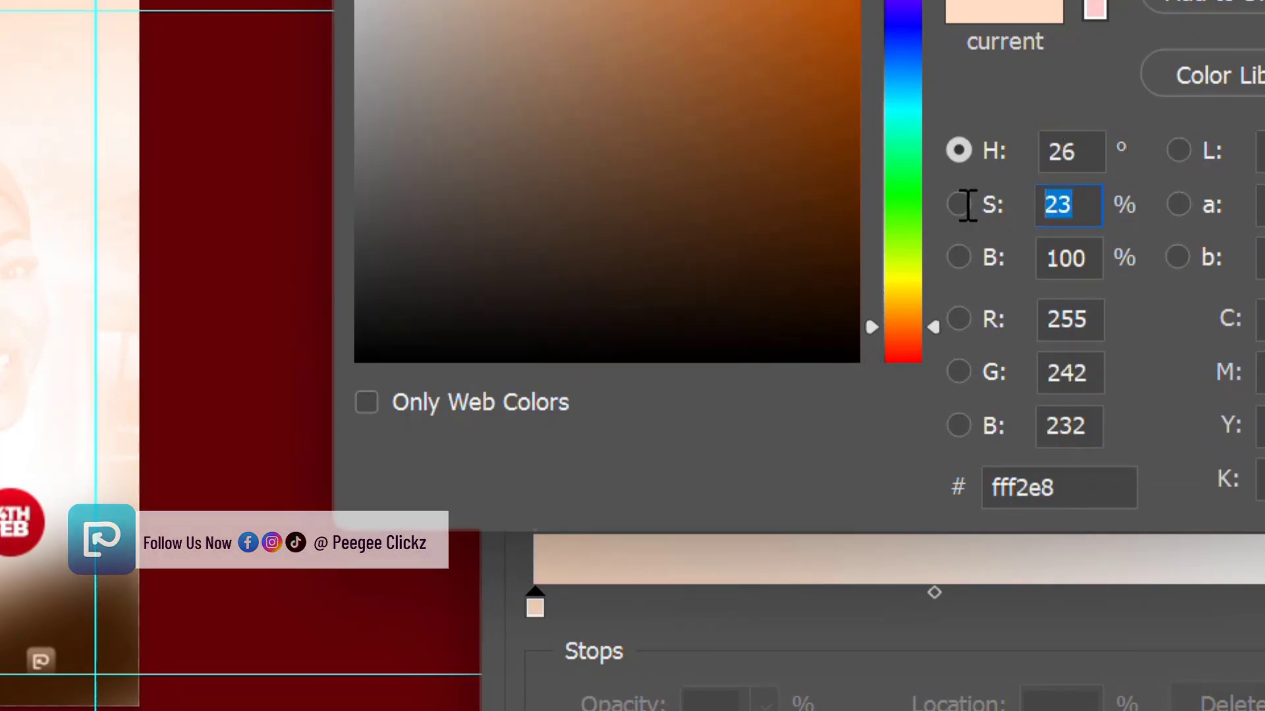
pyautogui.click(1087, 265)
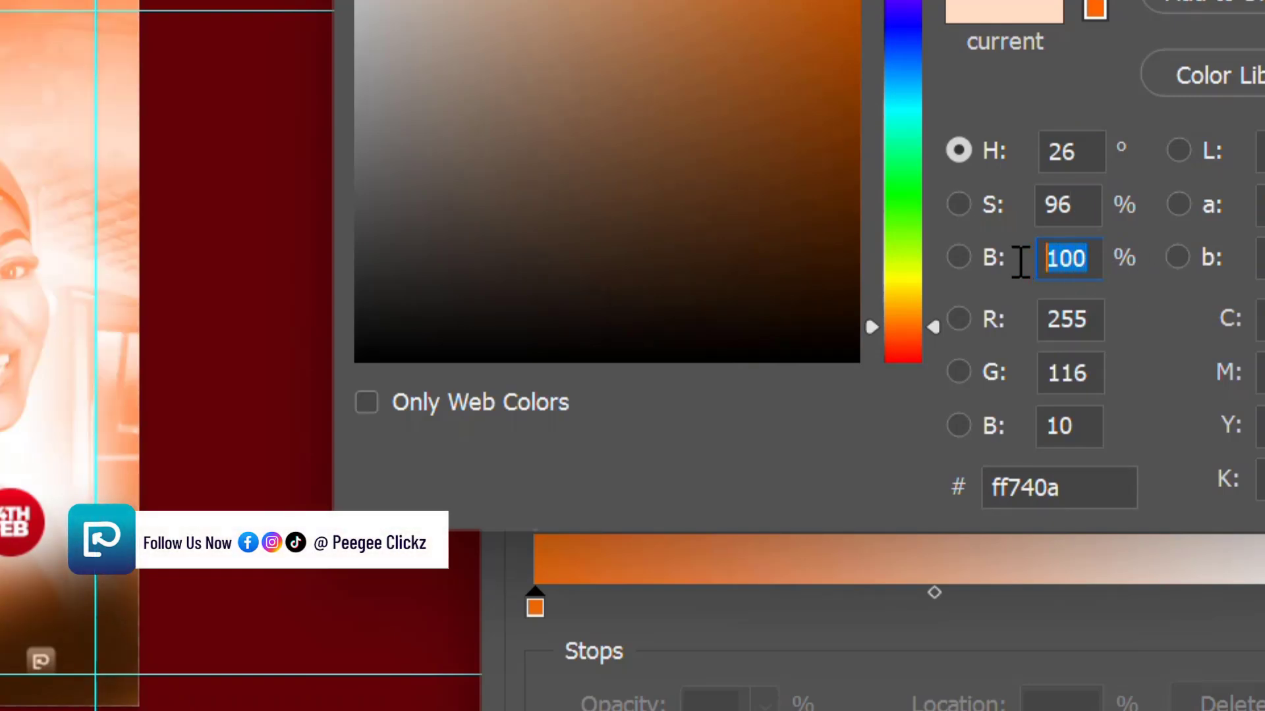
pyautogui.write('63')
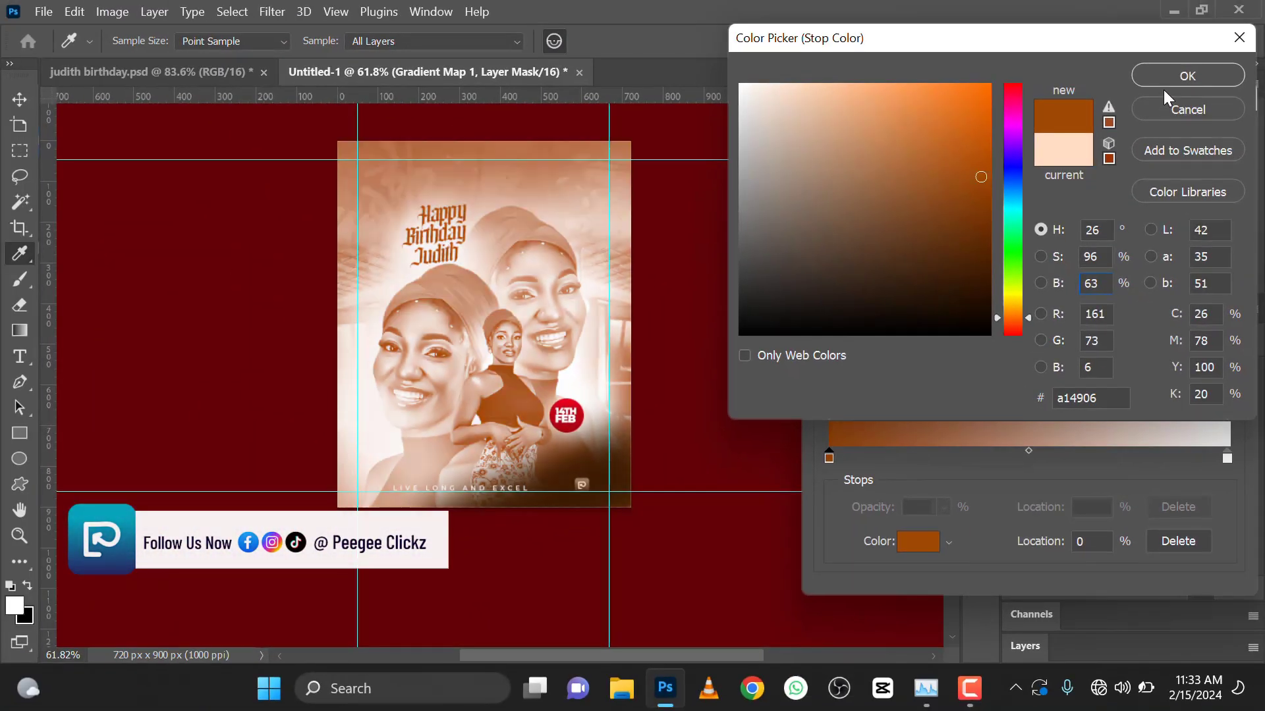
pyautogui.click(1166, 79)
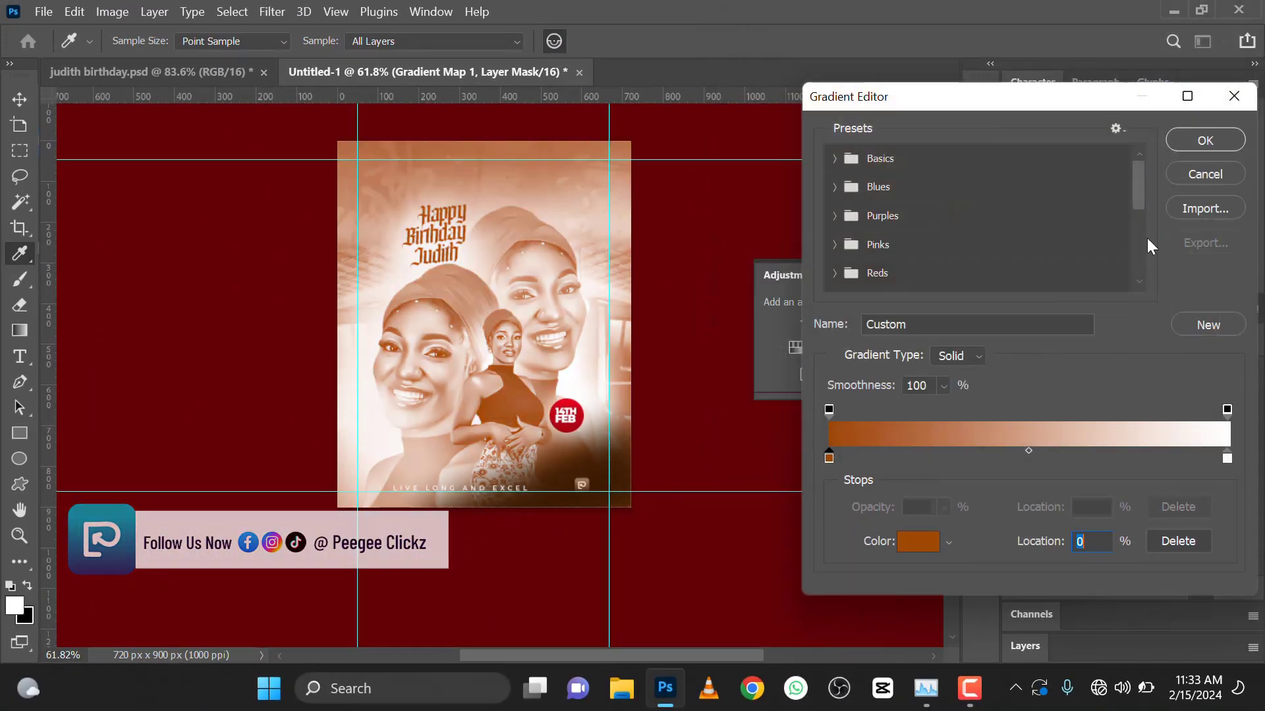
# - Set the gradient map's color stop at location 100% to hue 38, saturation 84% and brightness 23%
pyautogui.click(1227, 459)
pyautogui.click(939, 551)
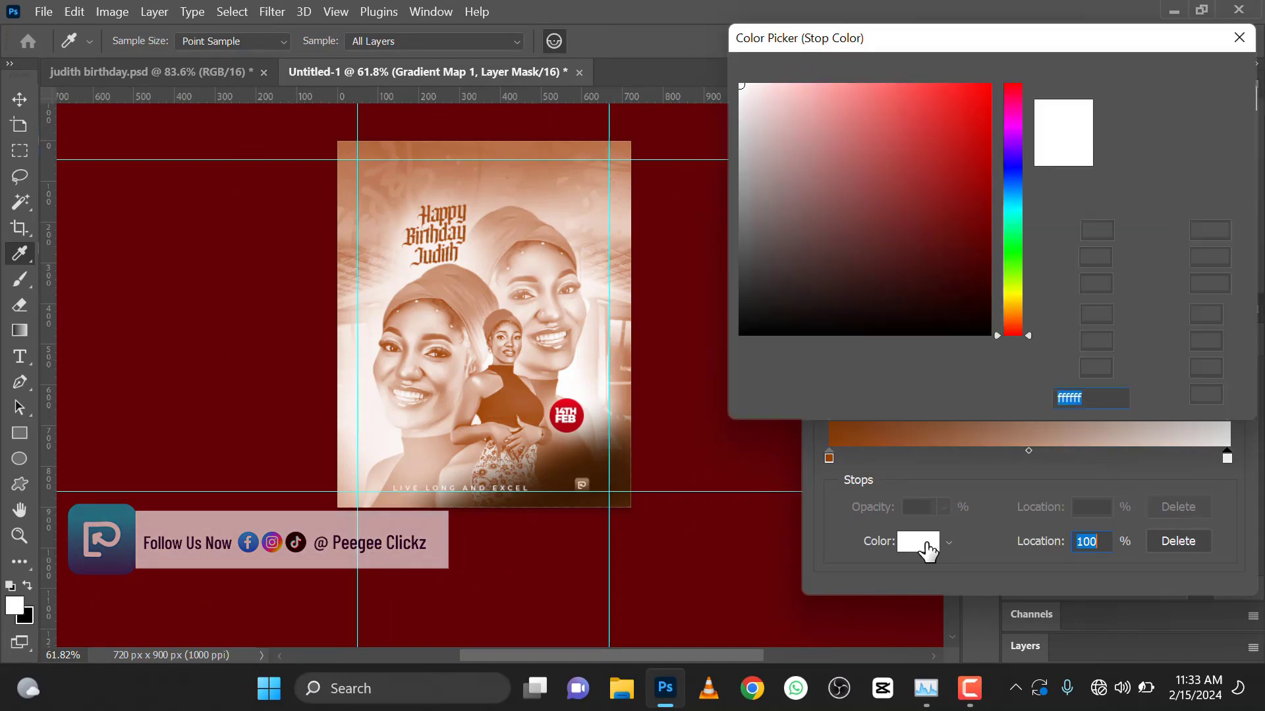
pyautogui.click(1100, 229)
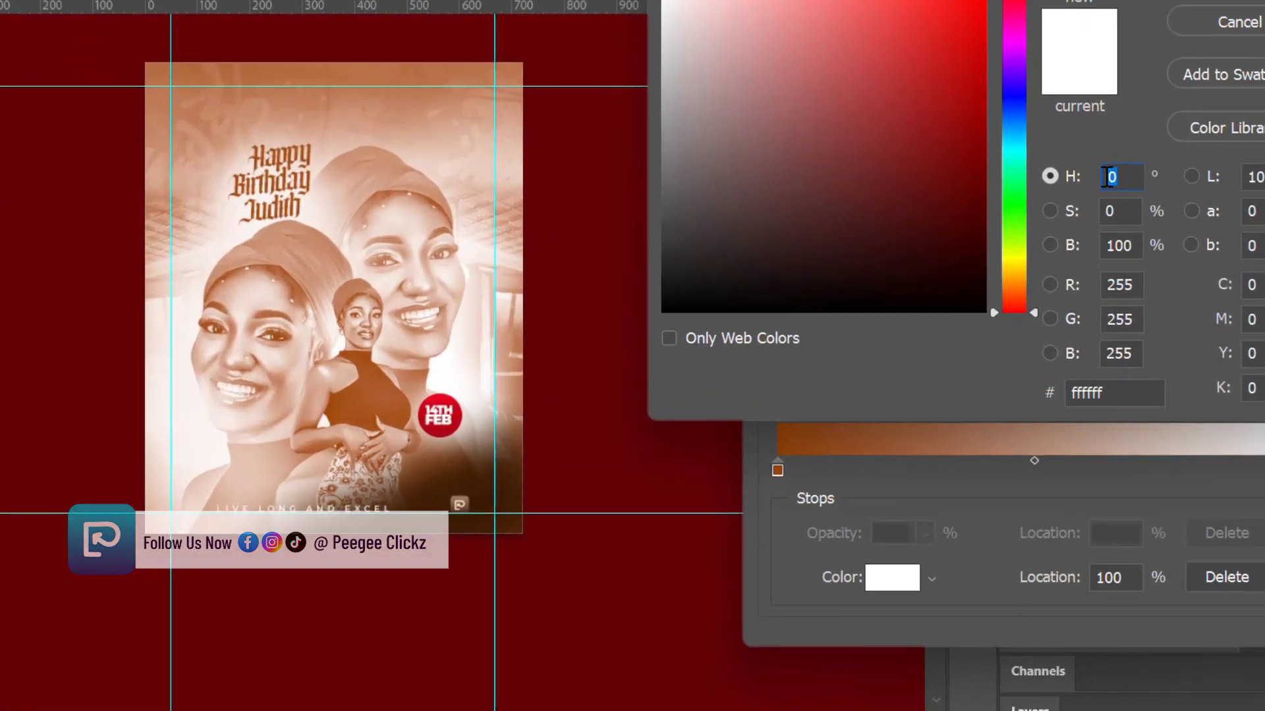
pyautogui.write('3')
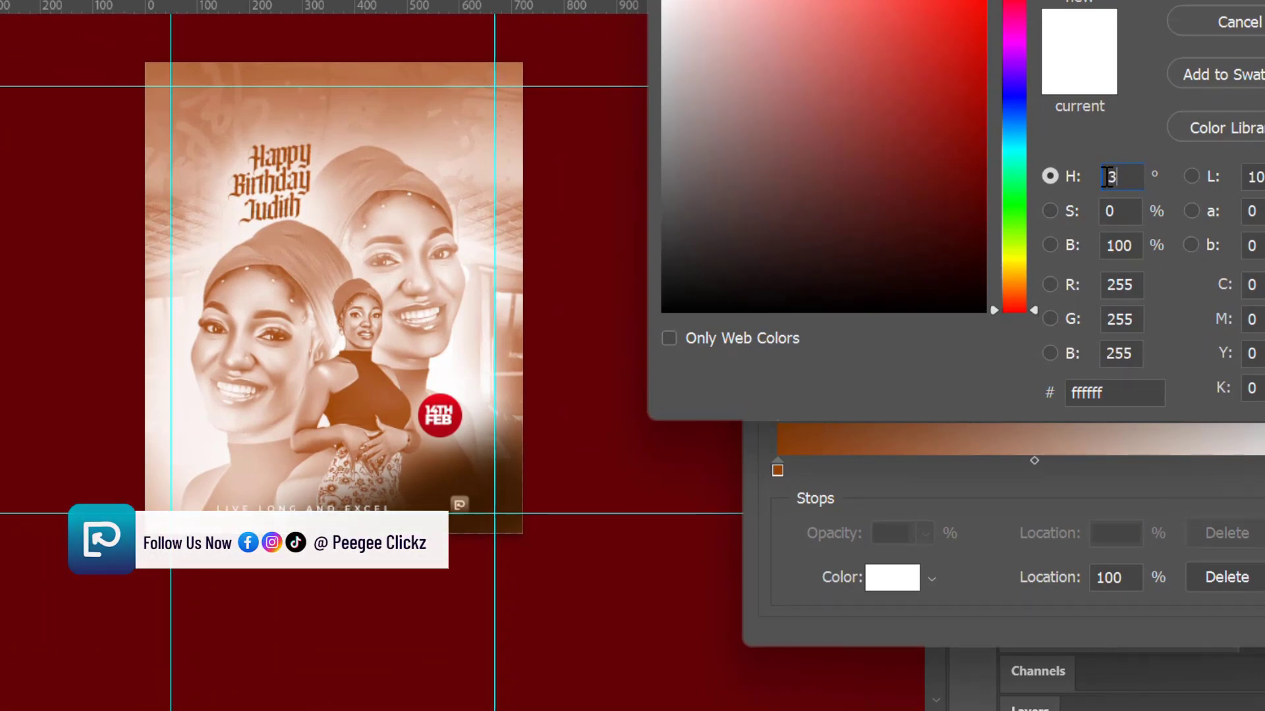
pyautogui.write('8')
pyautogui.click(1118, 212)
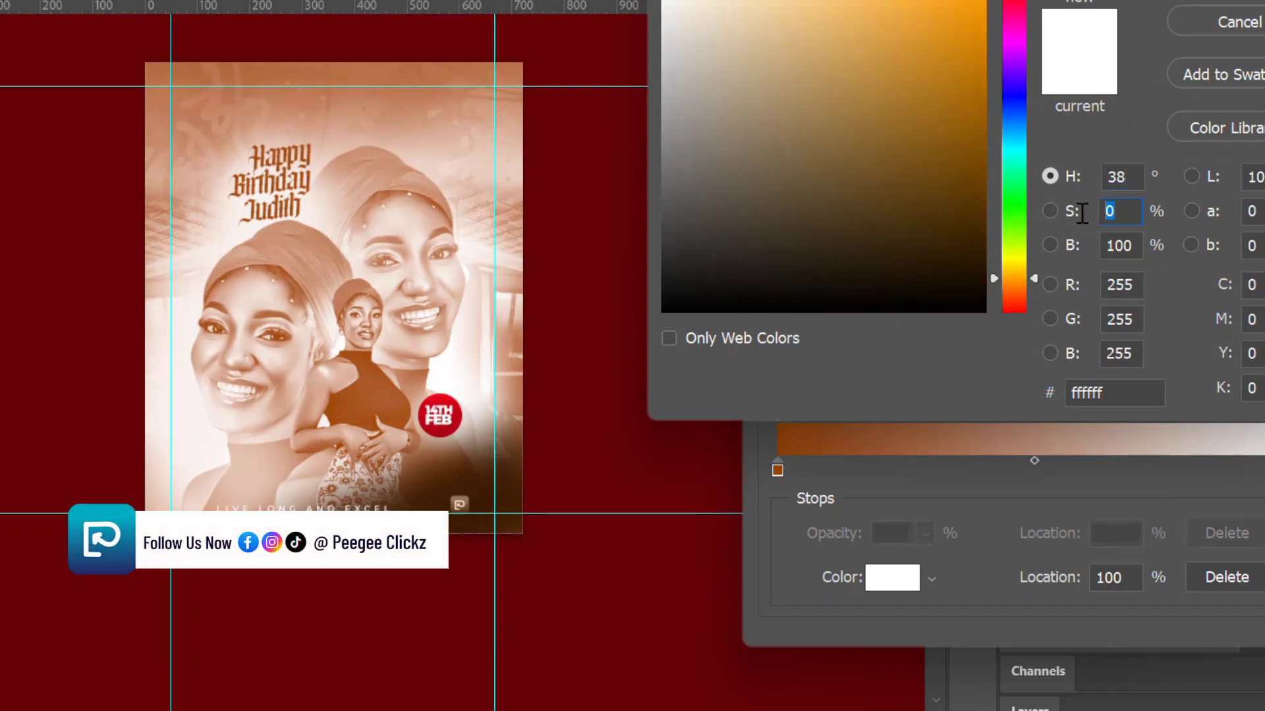
pyautogui.write('84')
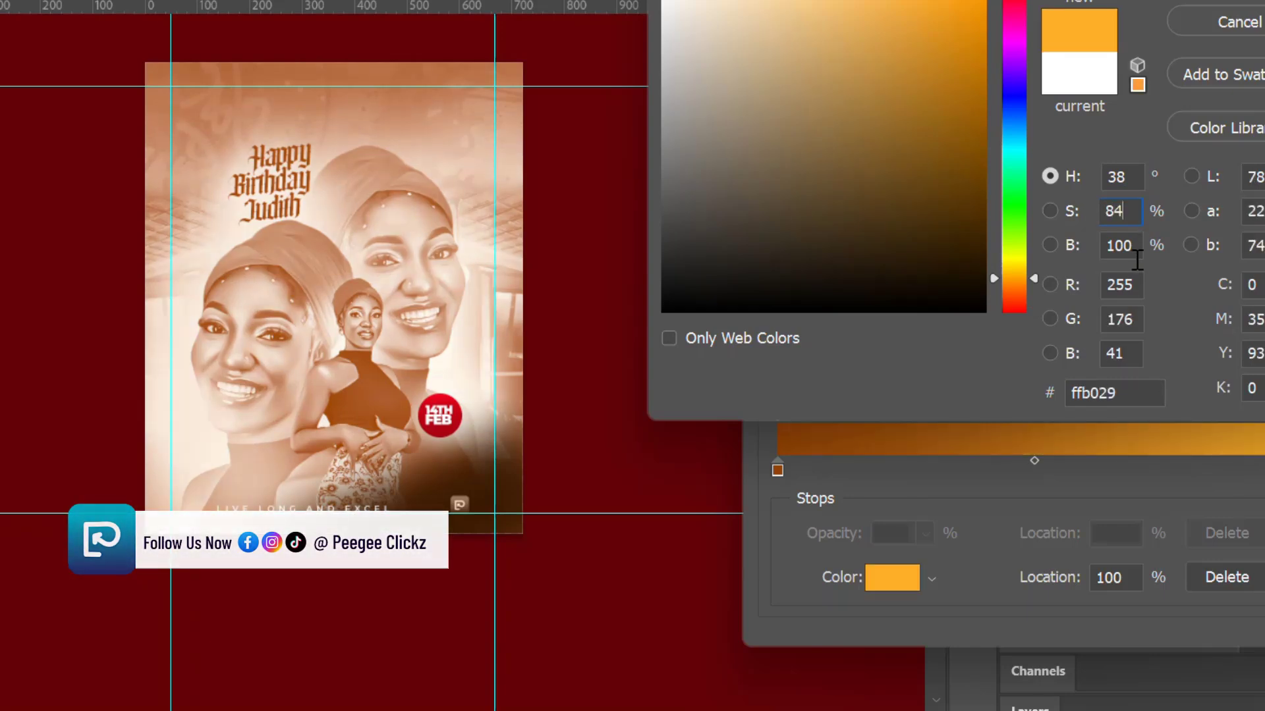
pyautogui.moveTo(1123, 251); pyautogui.dragTo(1099, 253)
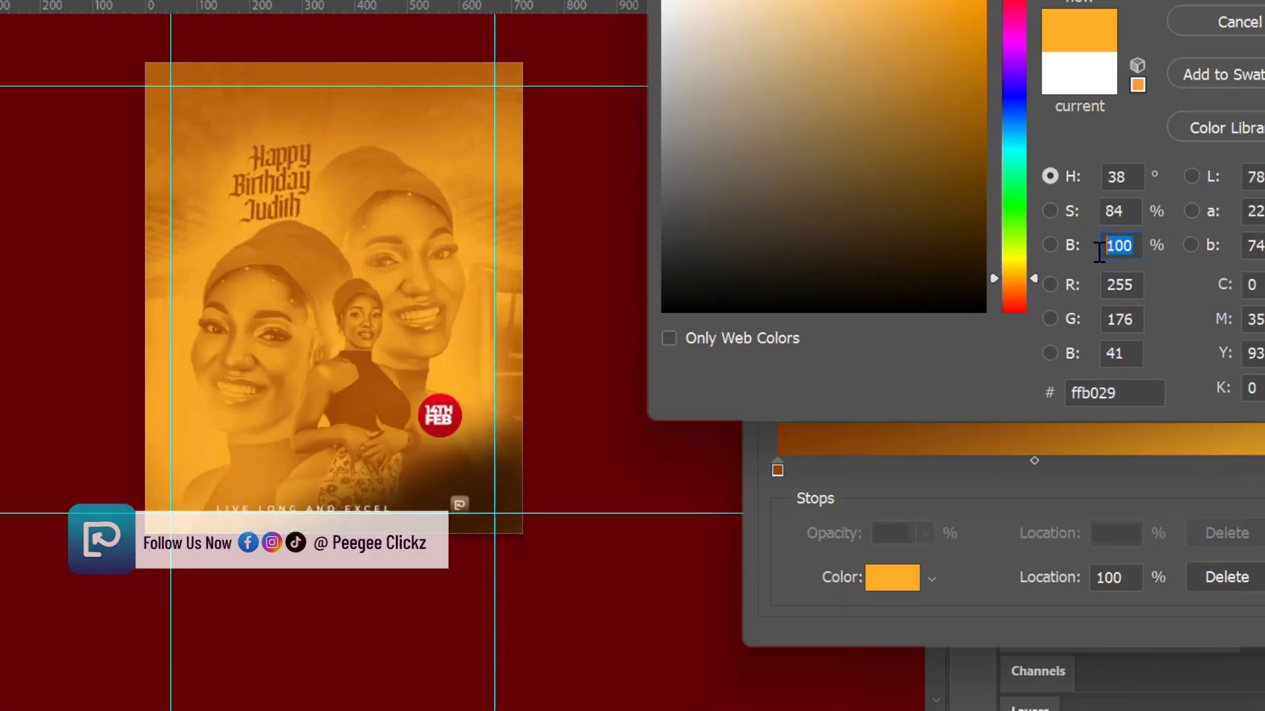
pyautogui.write('23')
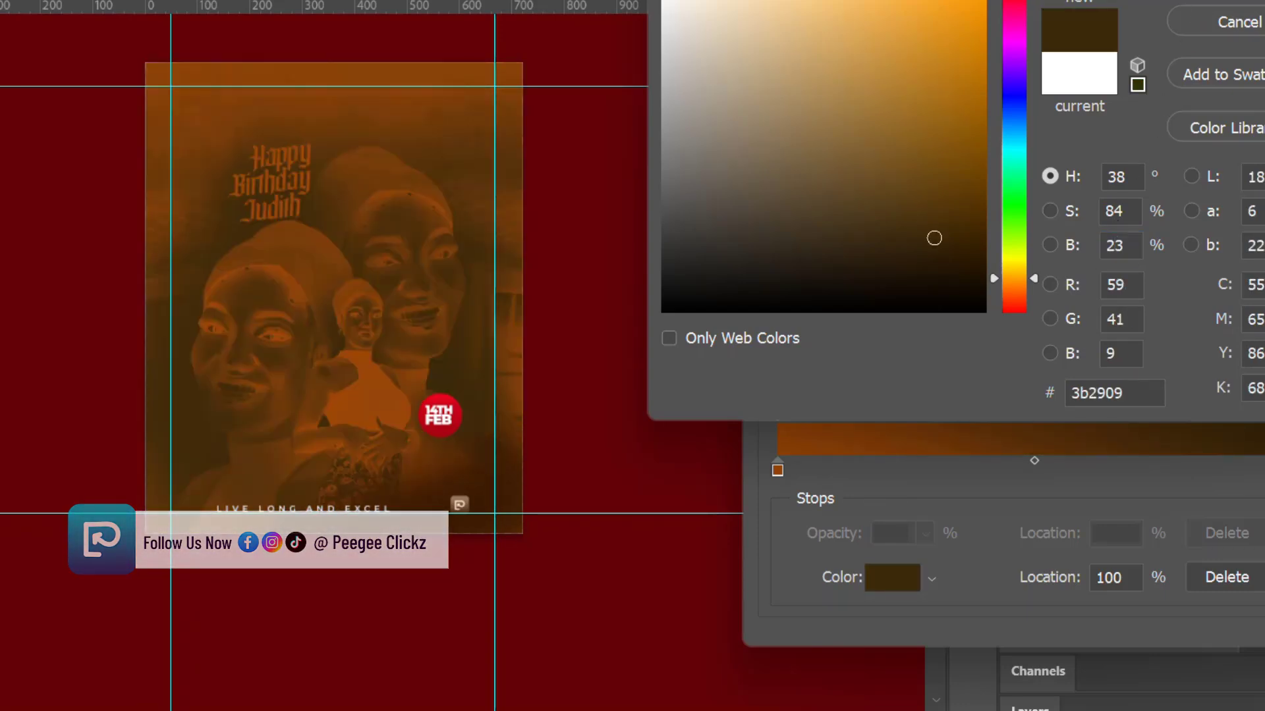
pyautogui.press('Return')
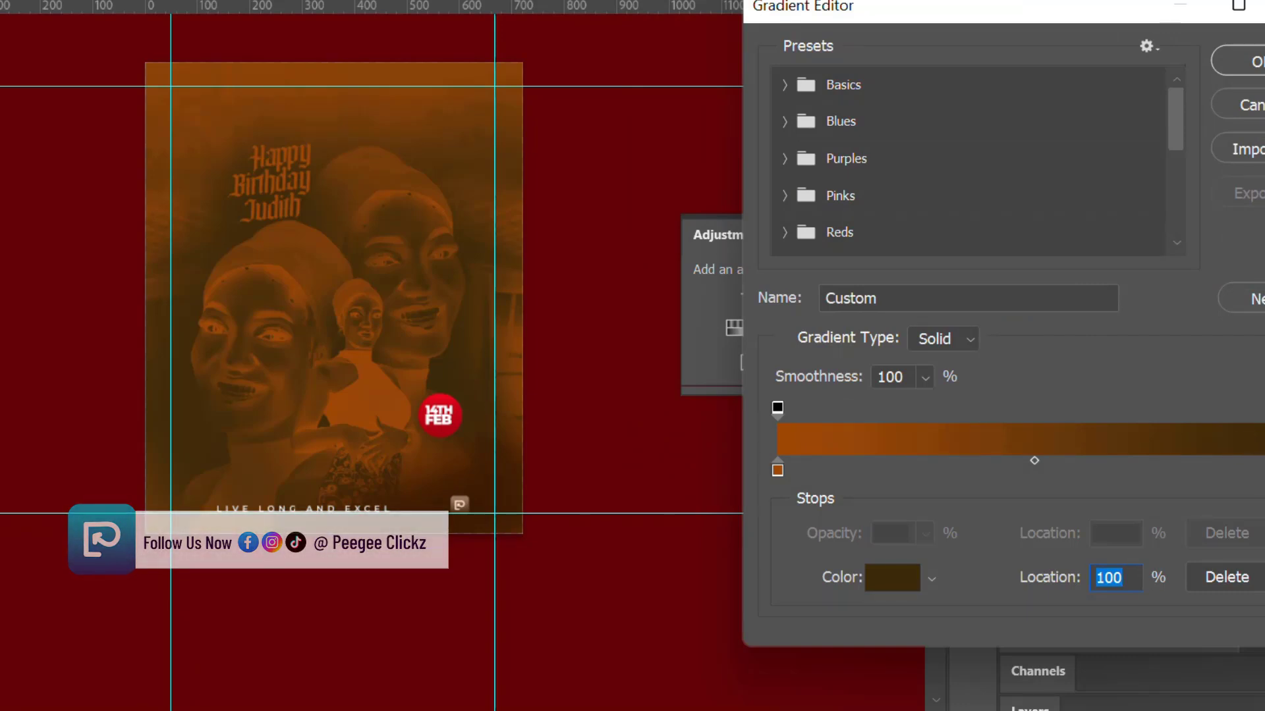
# - Set the brightness of the gradient's 100% color stop to 100% and accept the custom gradient
pyautogui.click(897, 585)
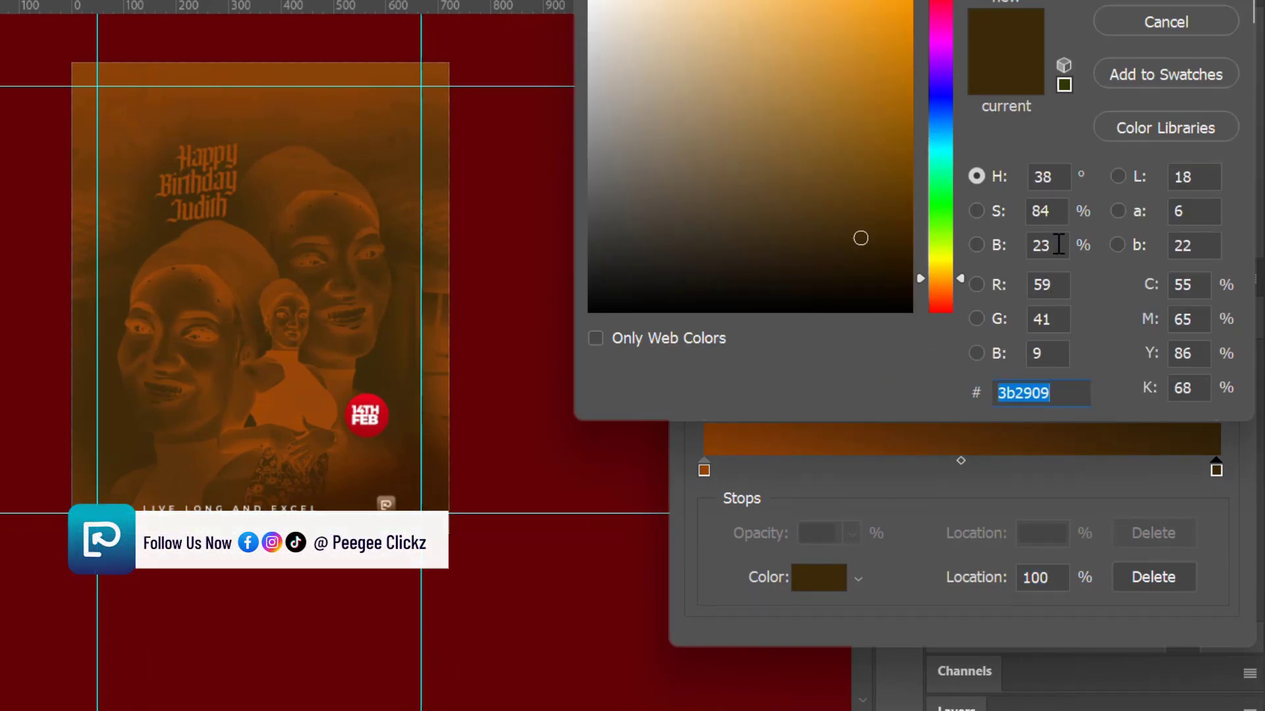
pyautogui.moveTo(1058, 244); pyautogui.dragTo(1014, 244)
pyautogui.write('100')
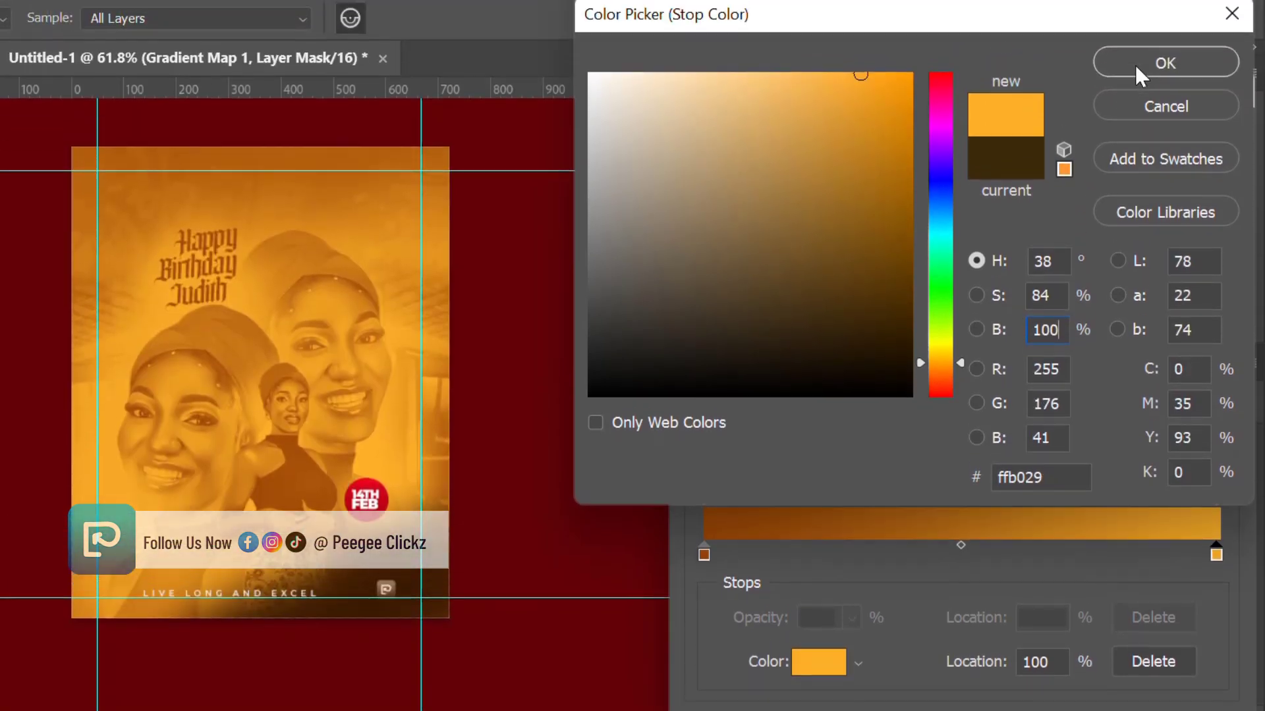
pyautogui.click(1135, 67)
pyautogui.click(1177, 142)
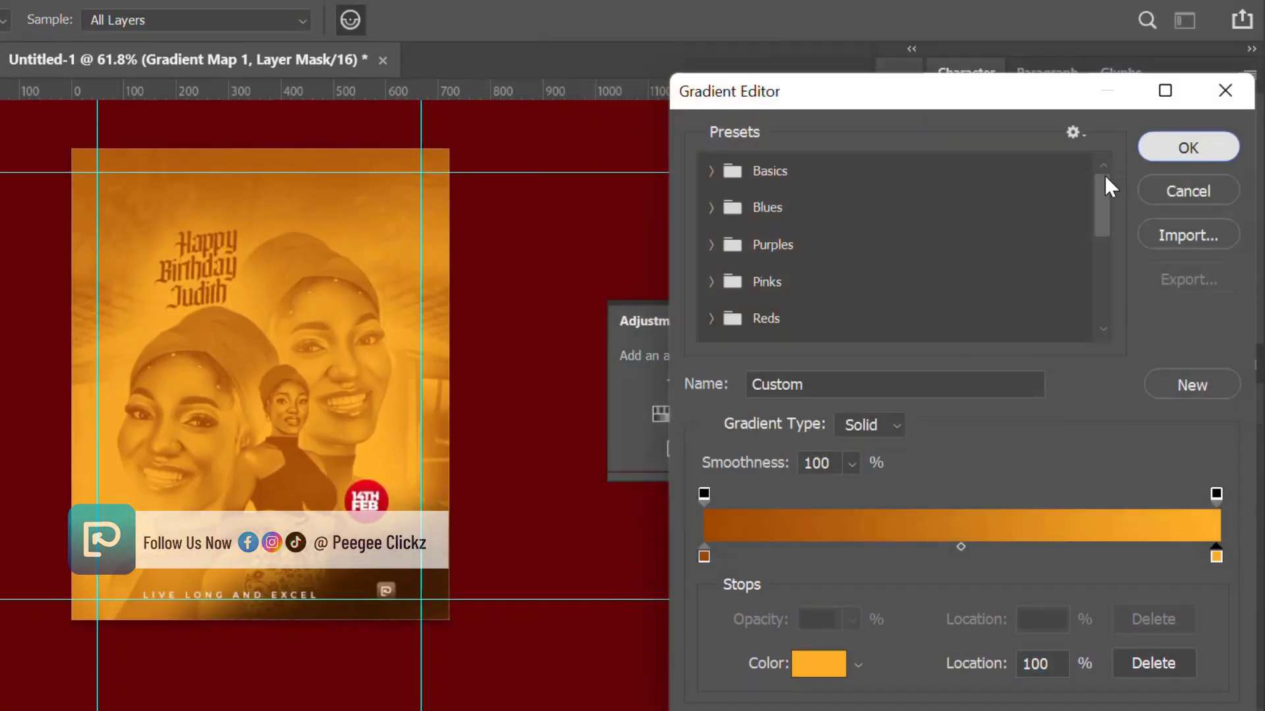
pyautogui.click(959, 709)
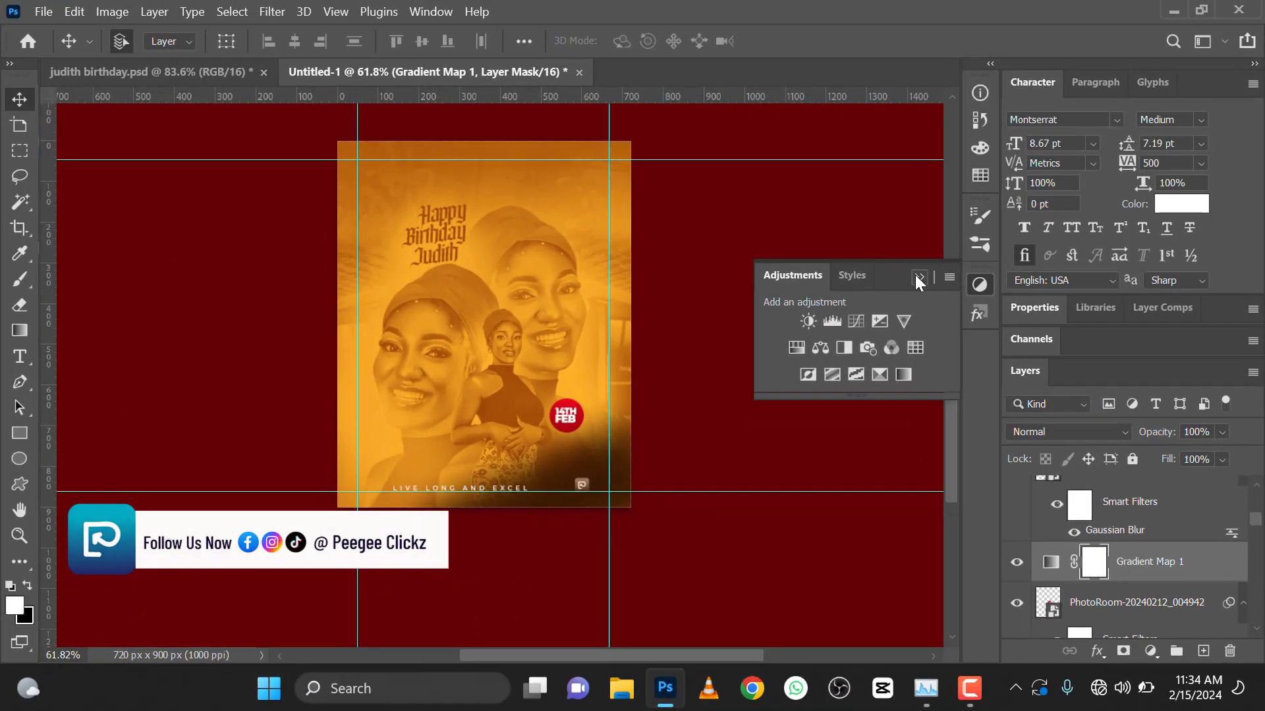
# - Set the Gradient Map 1 adjustment layer's blending mode to Soft Light
pyautogui.click(918, 278)
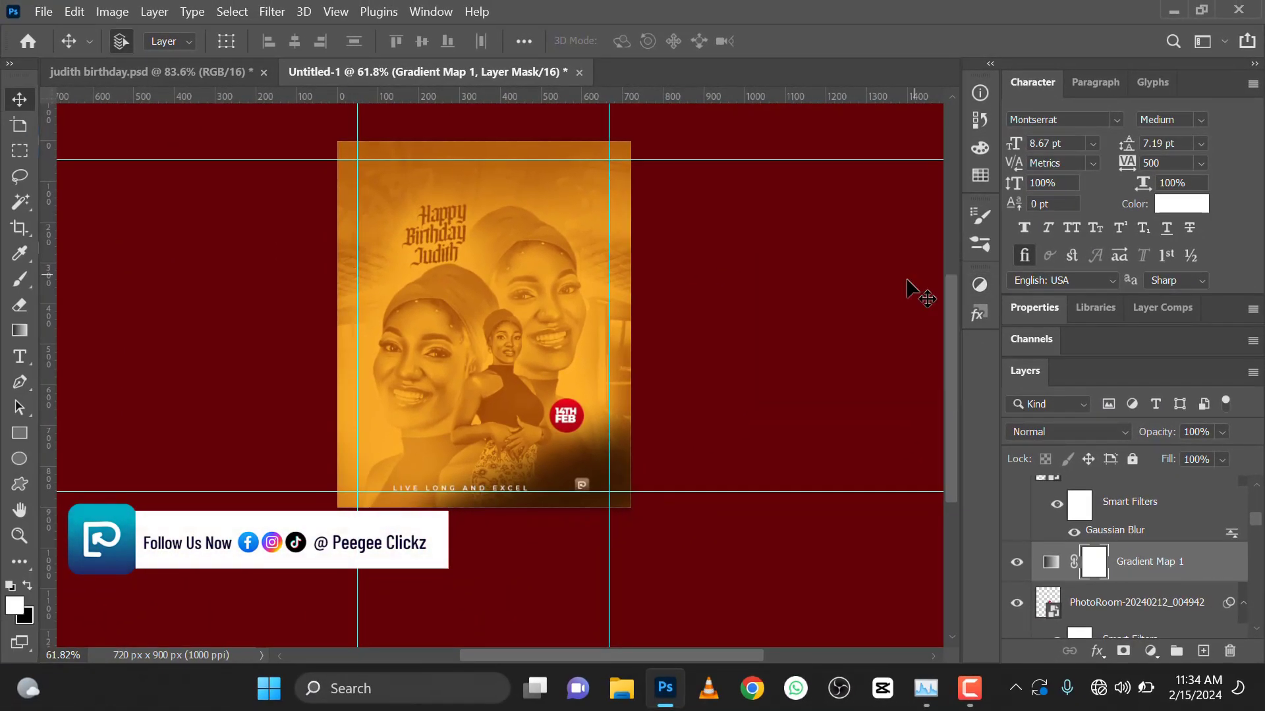
pyautogui.scroll(2, 458, 372)
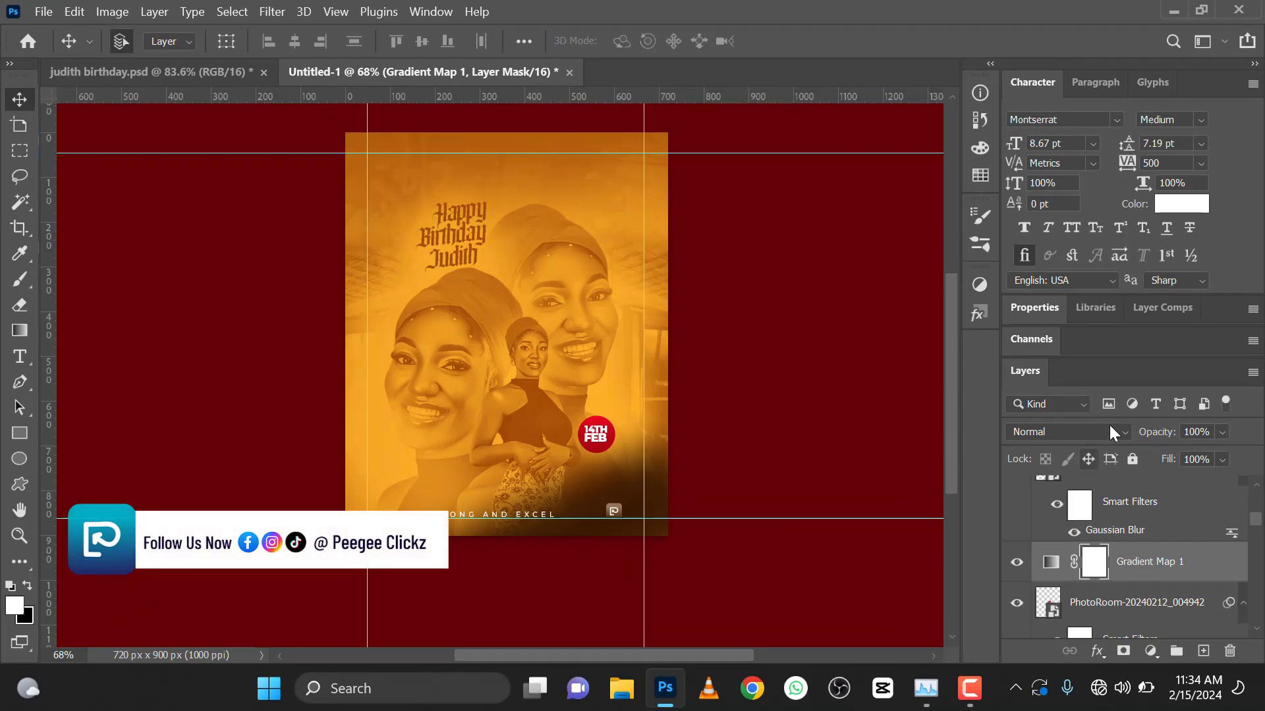
pyautogui.click(1128, 432)
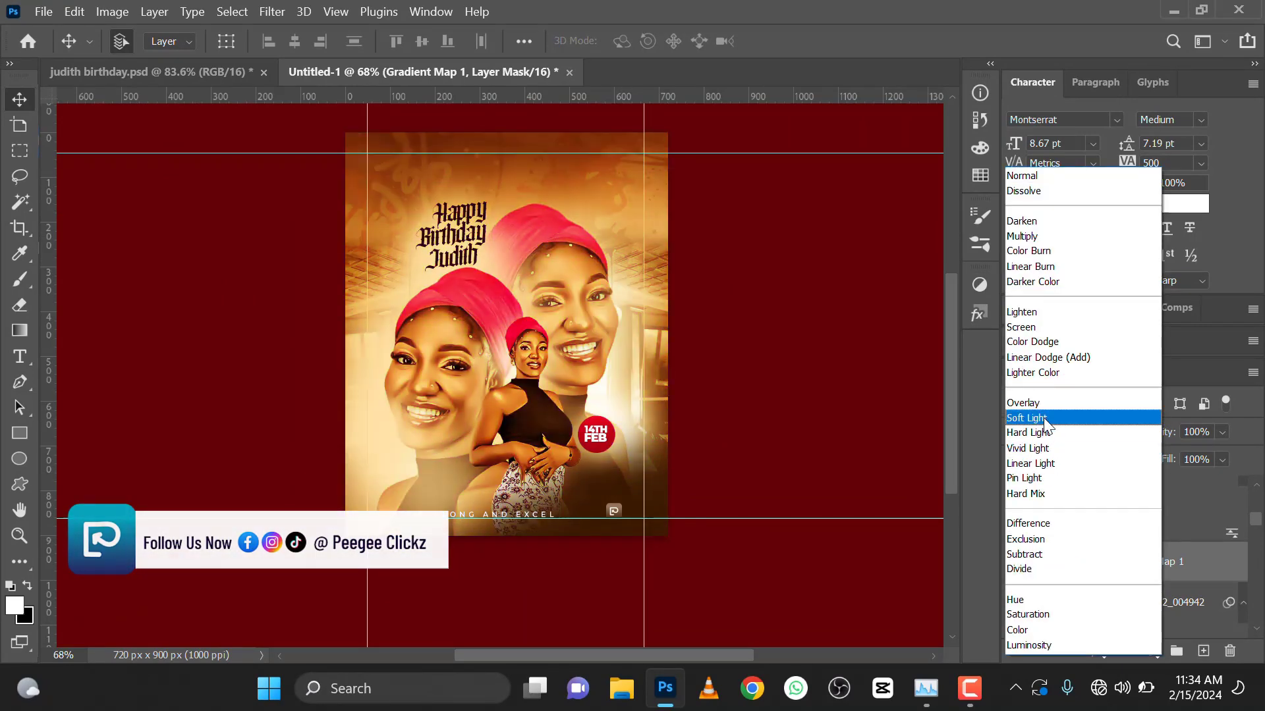
pyautogui.click(1045, 420)
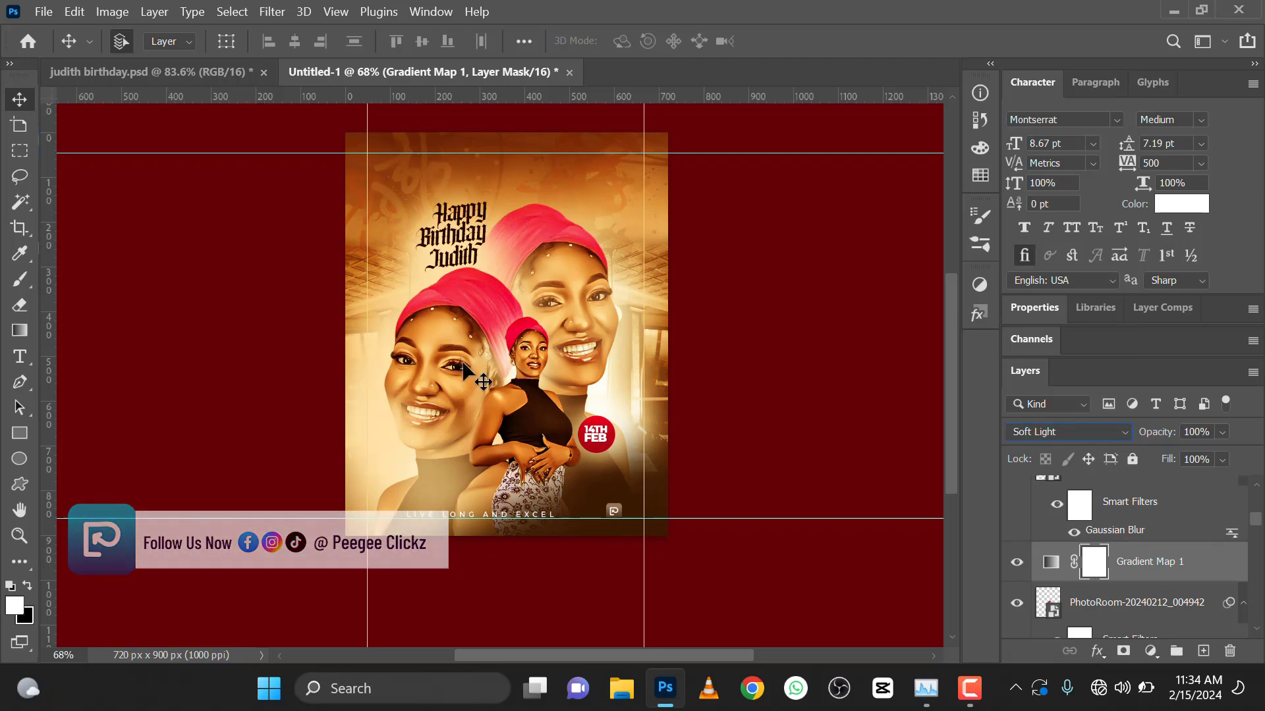
pyautogui.click(695, 317)
pyautogui.scroll(-1, 435, 347)
pyautogui.scroll(3, 440, 324)
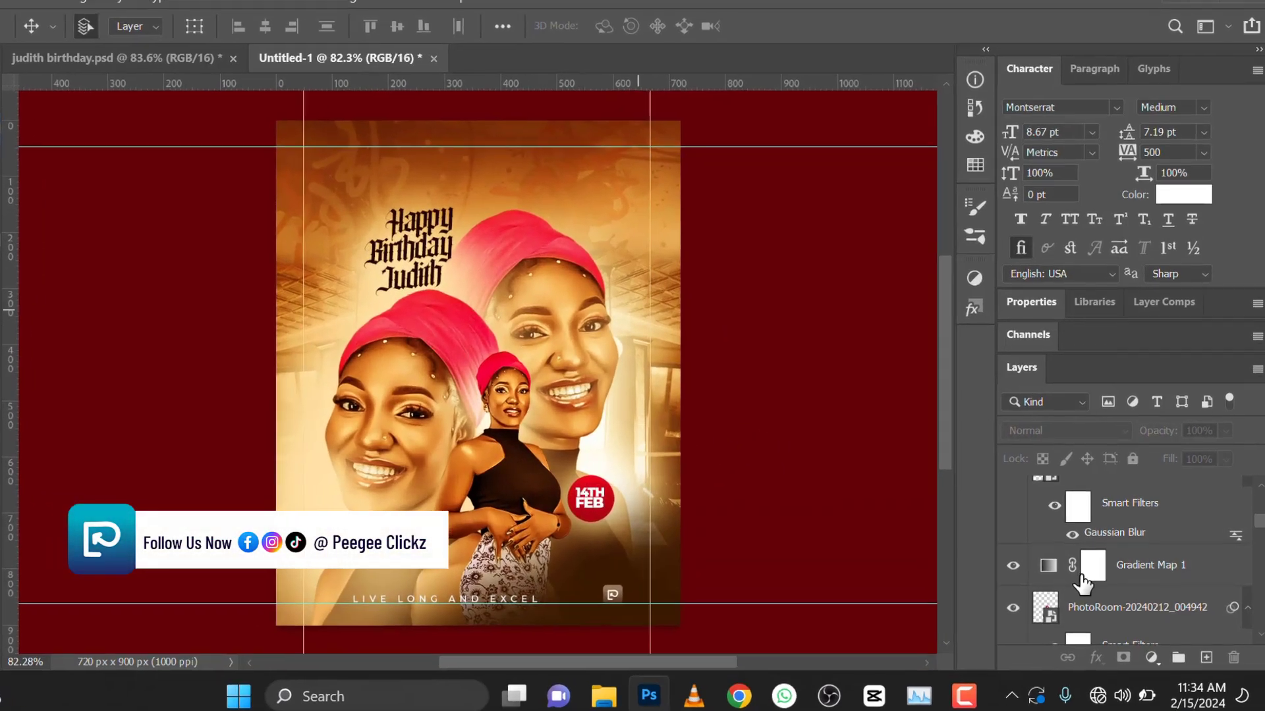
# - Lower the Gradient Map 1 layer's opacity to 28% and compare the flyer with the reference birthday document
pyautogui.scroll(-1, 1093, 563)
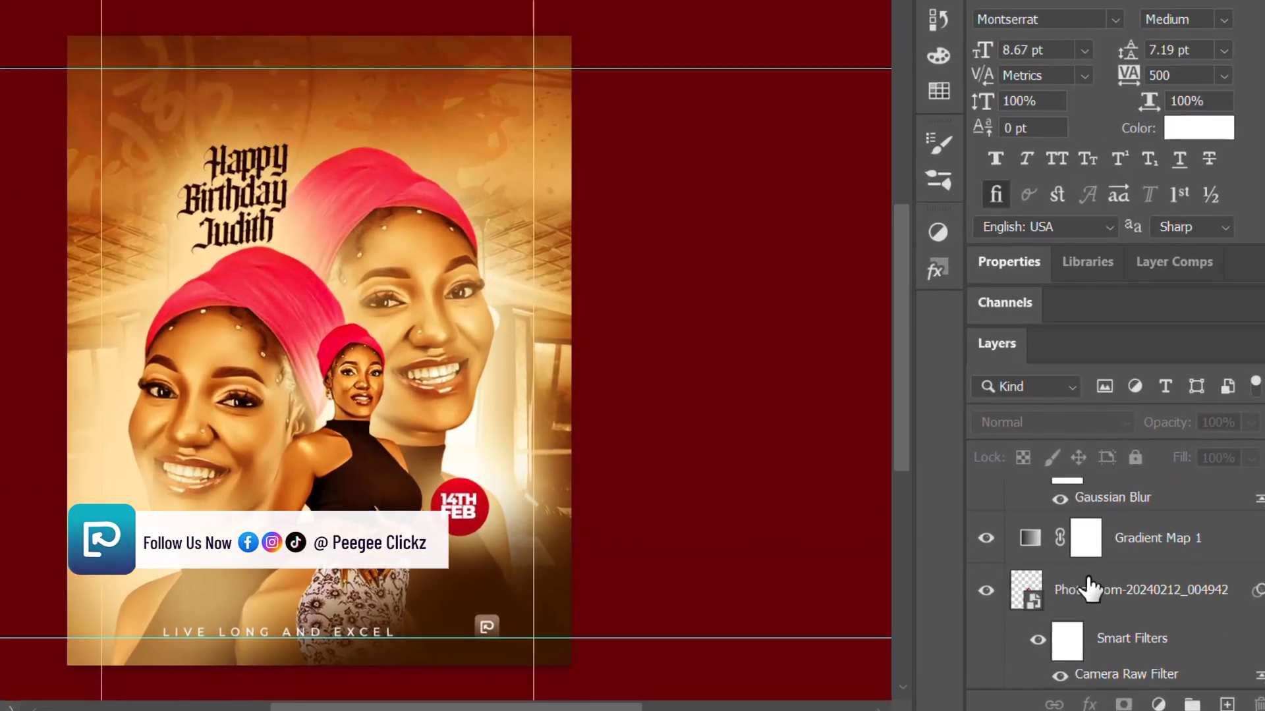
pyautogui.click(1054, 542)
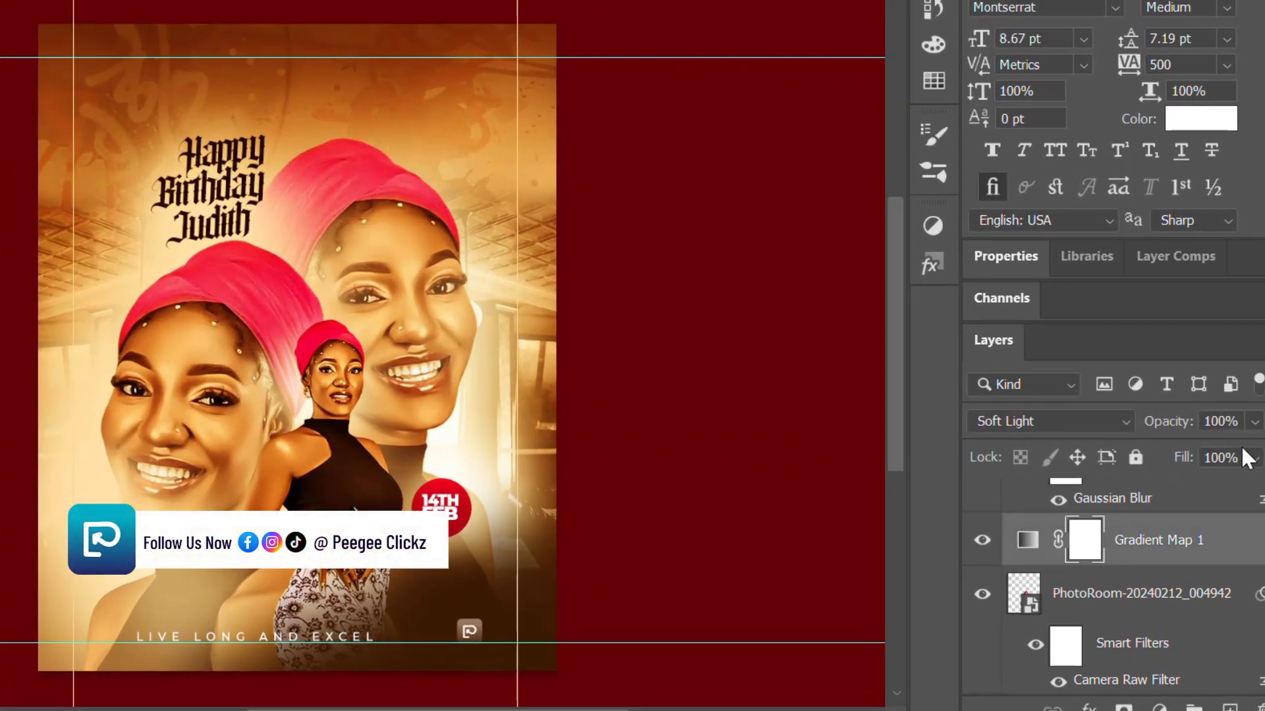
pyautogui.click(1252, 423)
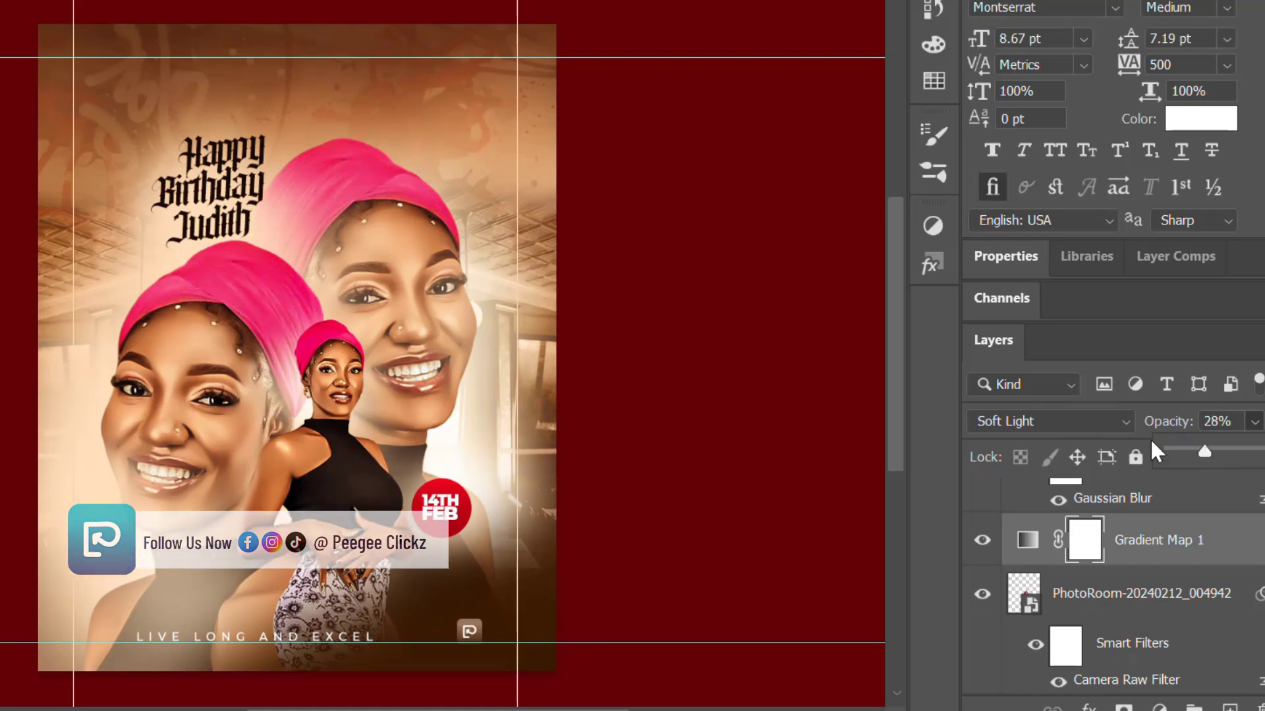
pyautogui.scroll(-3, 494, 395)
pyautogui.scroll(2, 369, 424)
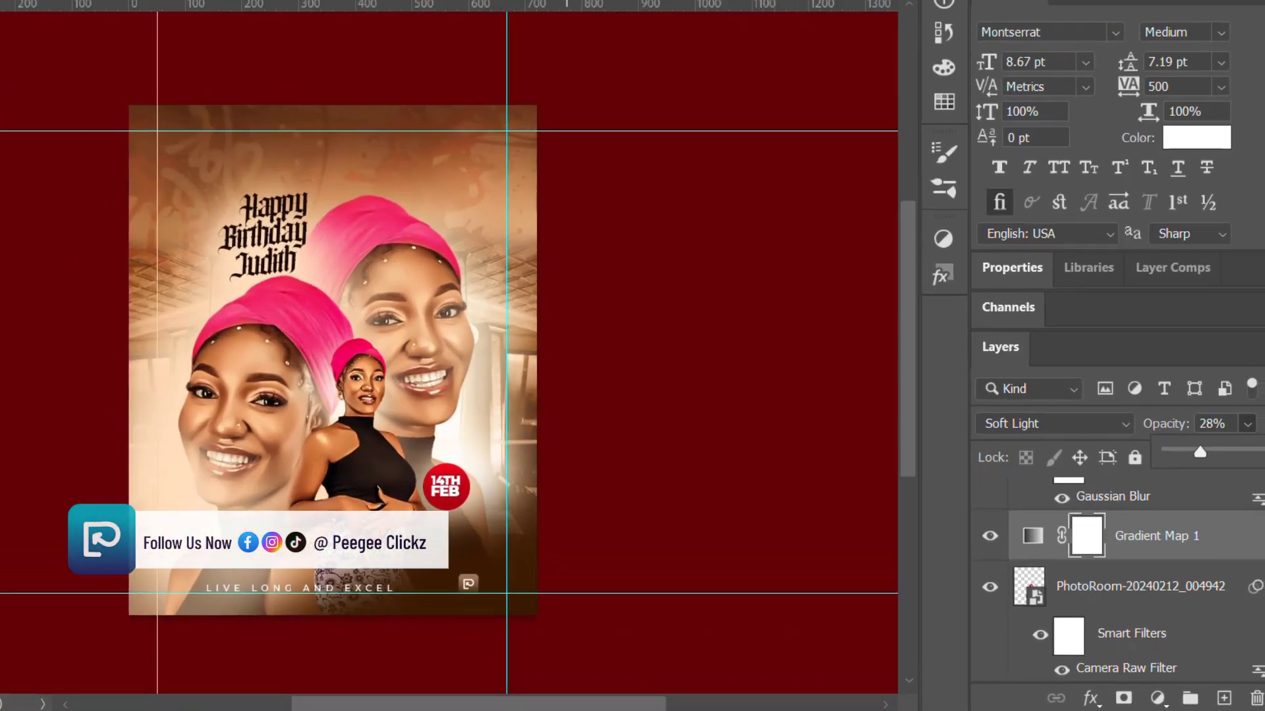
pyautogui.click(172, 68)
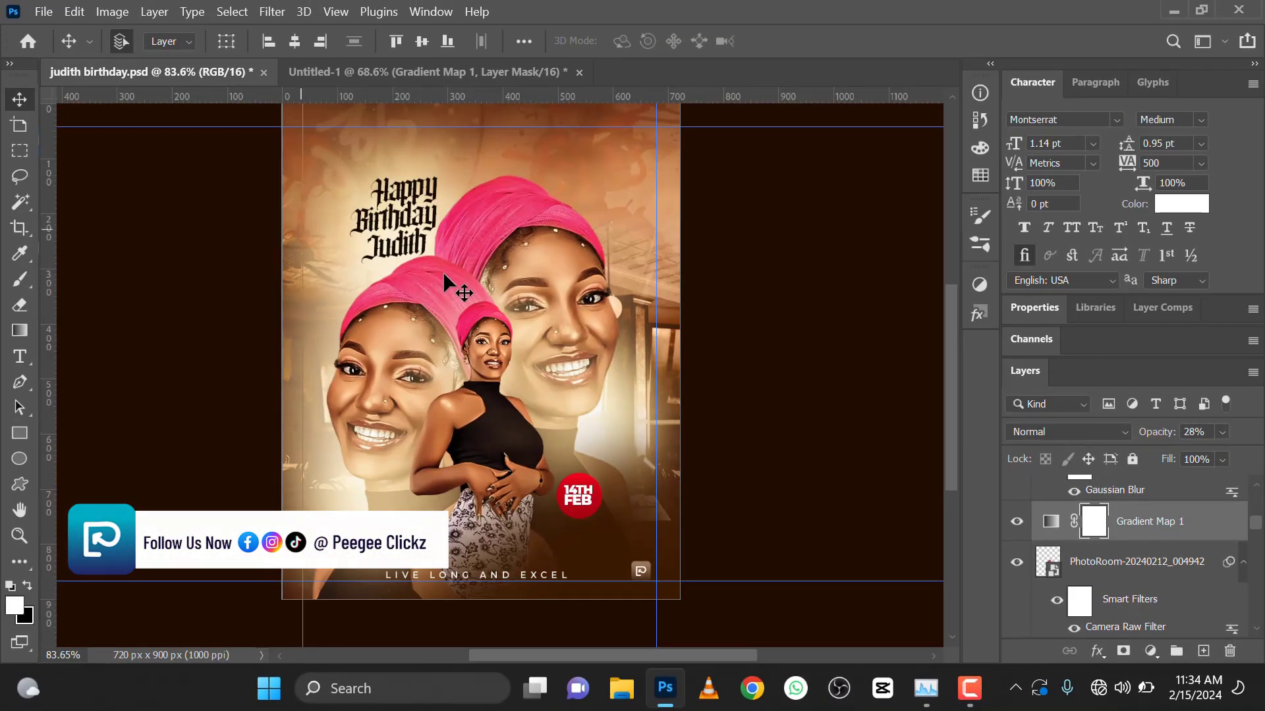
pyautogui.click(468, 66)
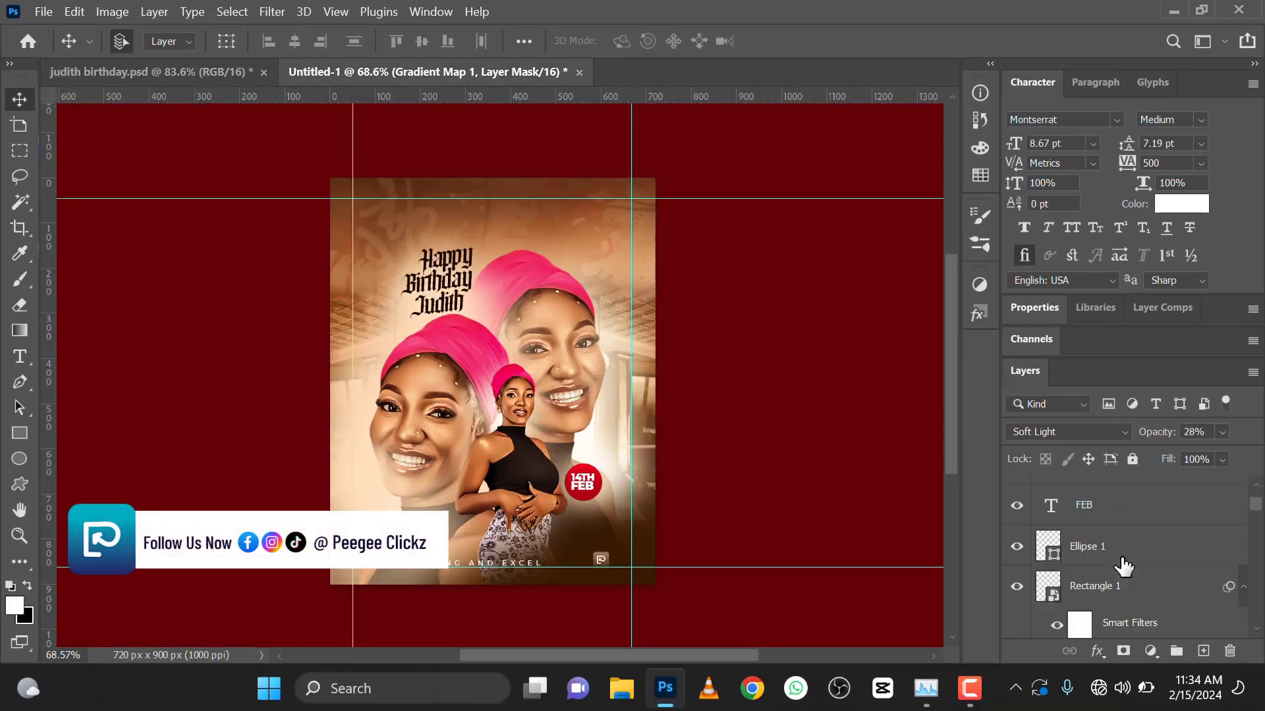
# - Place the black speckle texture 646b318b9b840dd954fb7f0adad42af9 as an embedded image above the LIVE LONG AND EXCEL text layer
pyautogui.scroll(3, 1123, 566)
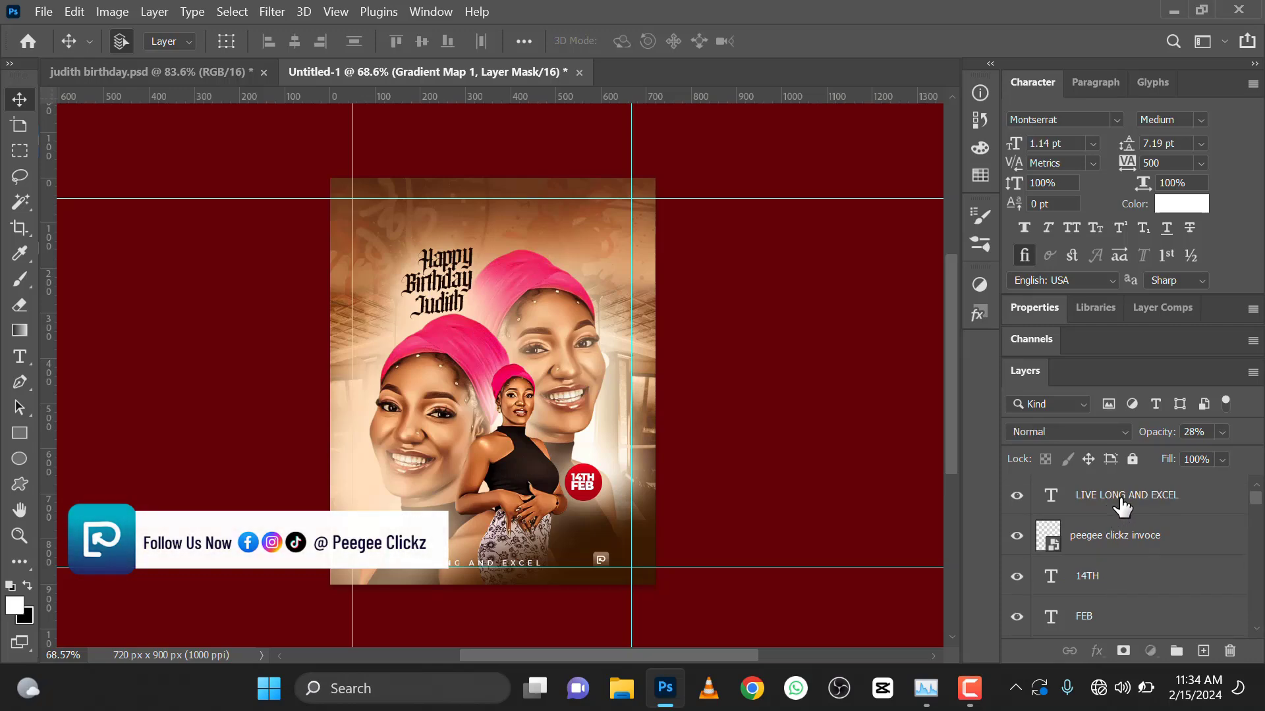
pyautogui.click(1121, 501)
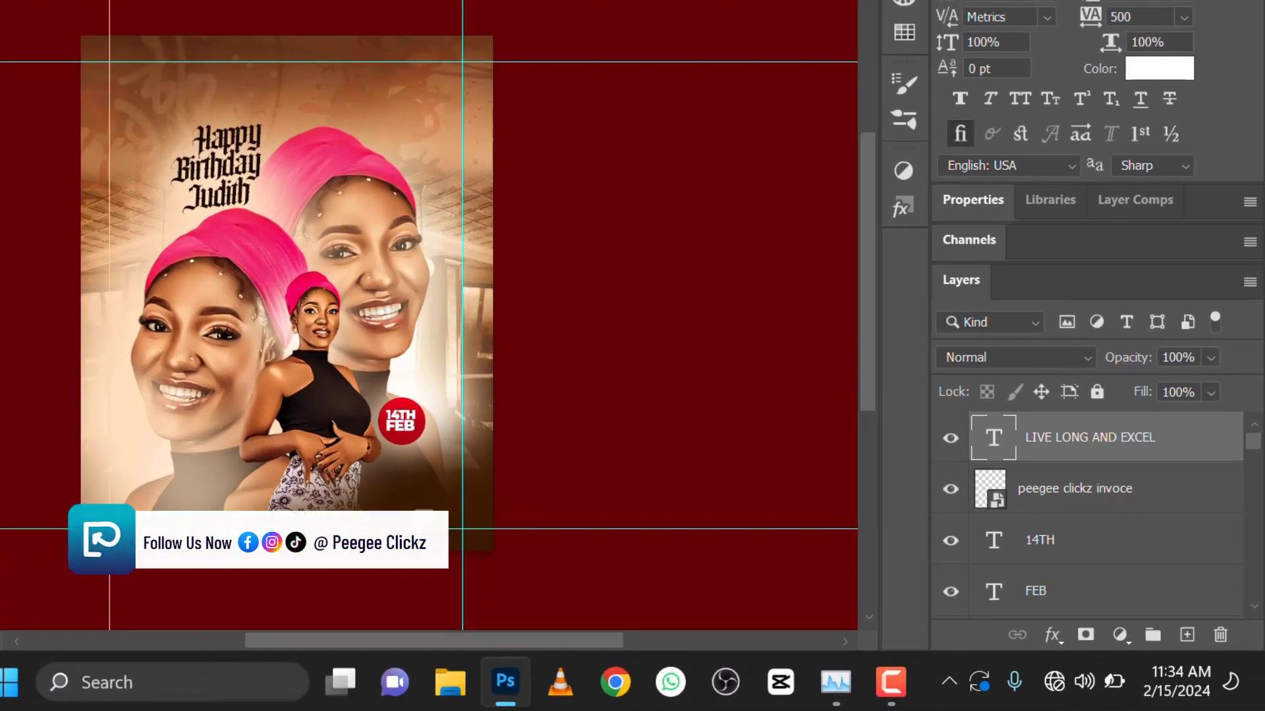
pyautogui.click(43, 11)
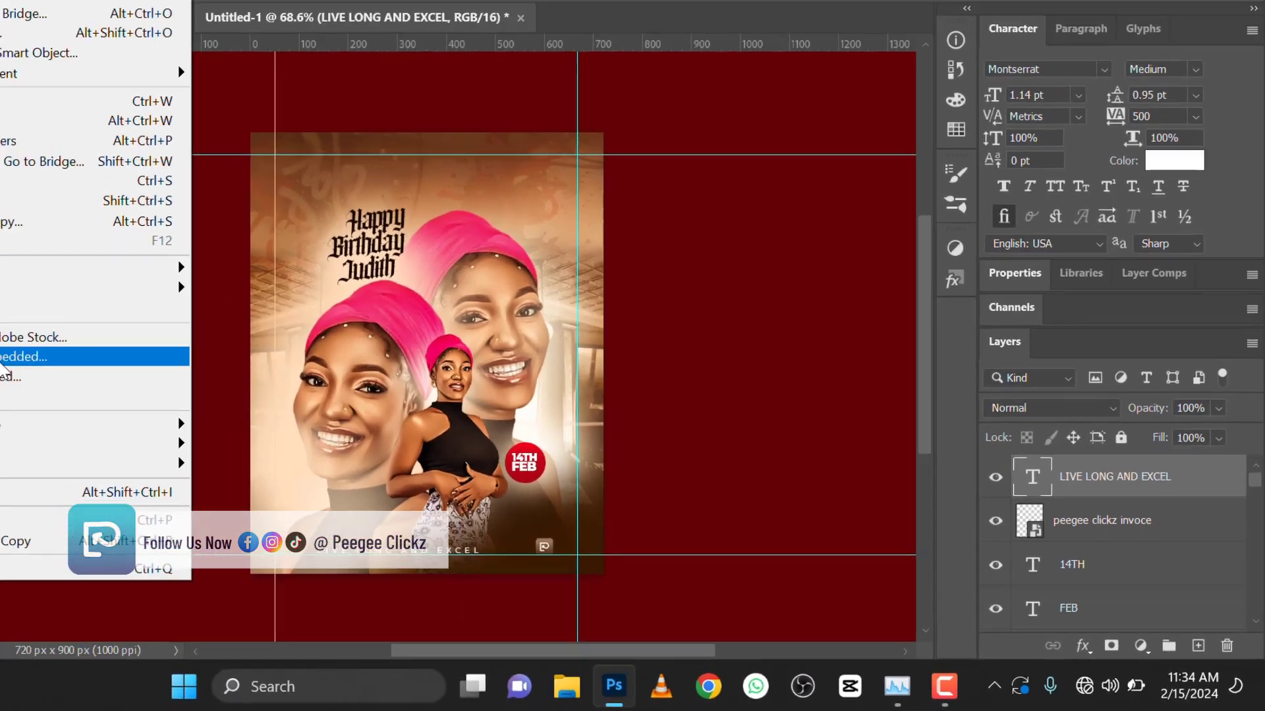
pyautogui.click(79, 356)
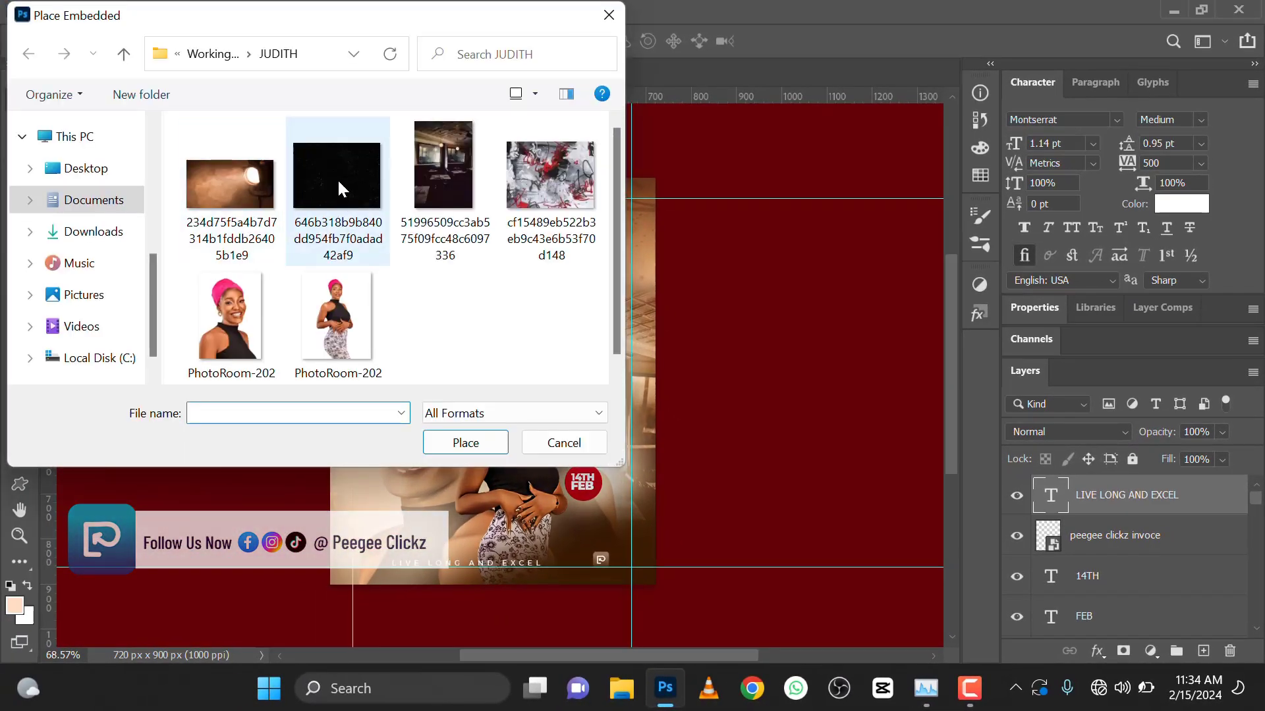
pyautogui.click(339, 185)
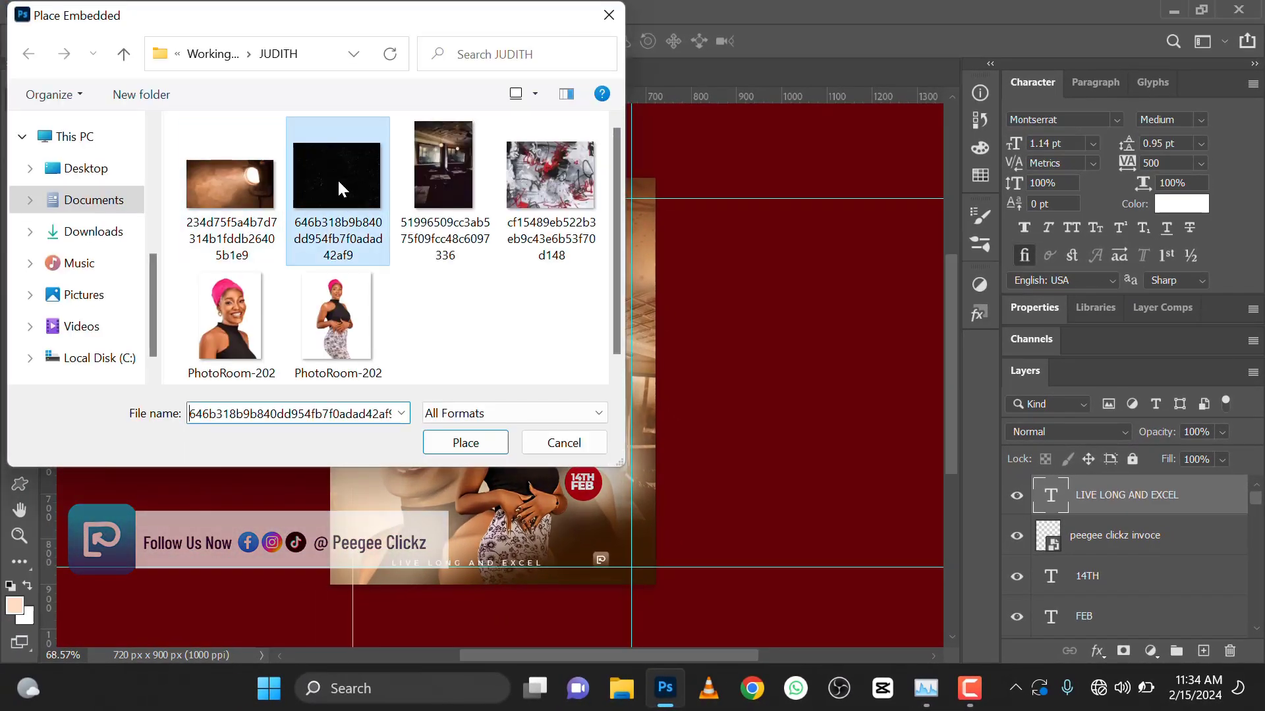
pyautogui.click(463, 443)
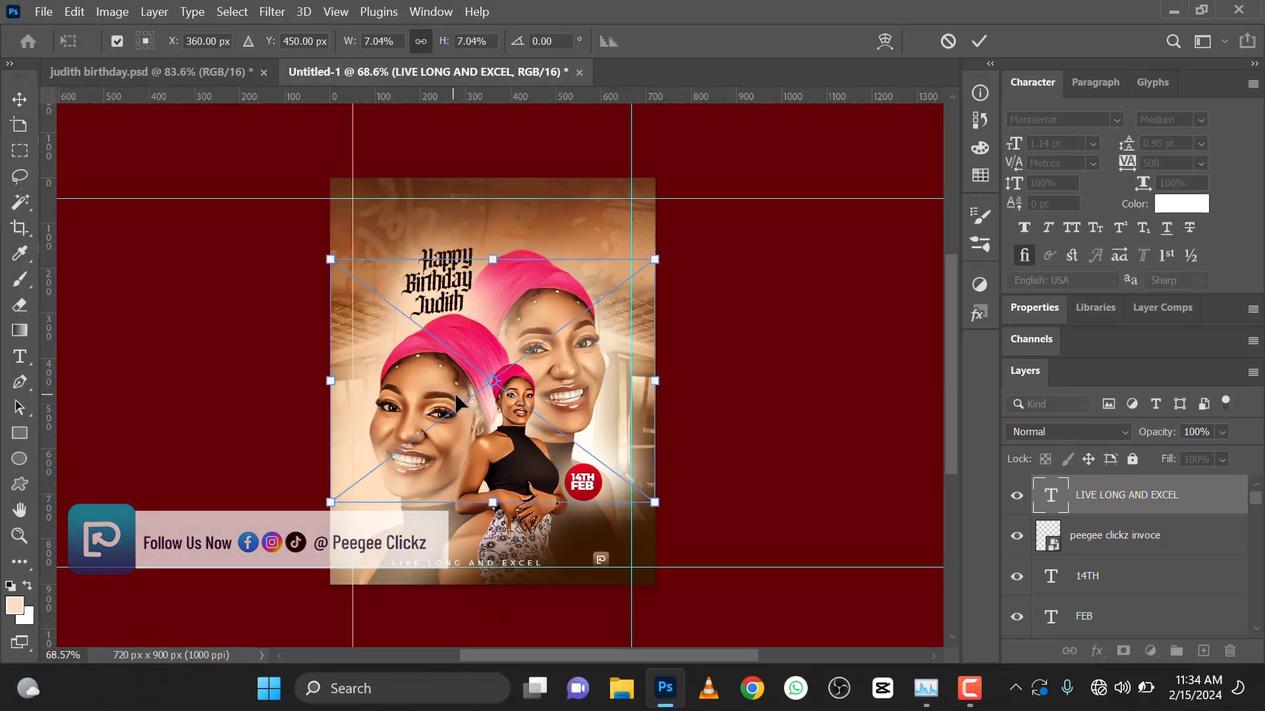
# - Scale the placed speckle texture to 13.74% so it covers the whole canvas, and set its blending mode to Screen
pyautogui.moveTo(655, 259); pyautogui.dragTo(793, 155)
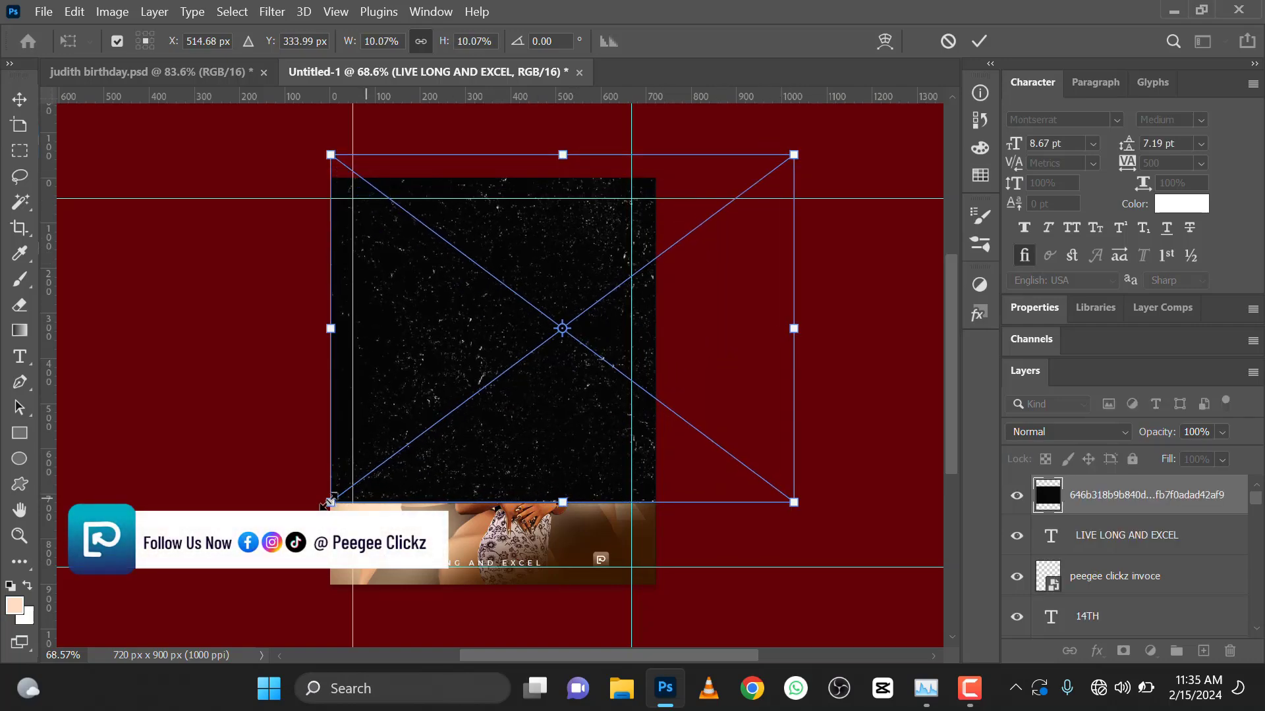
pyautogui.moveTo(331, 503); pyautogui.dragTo(161, 630)
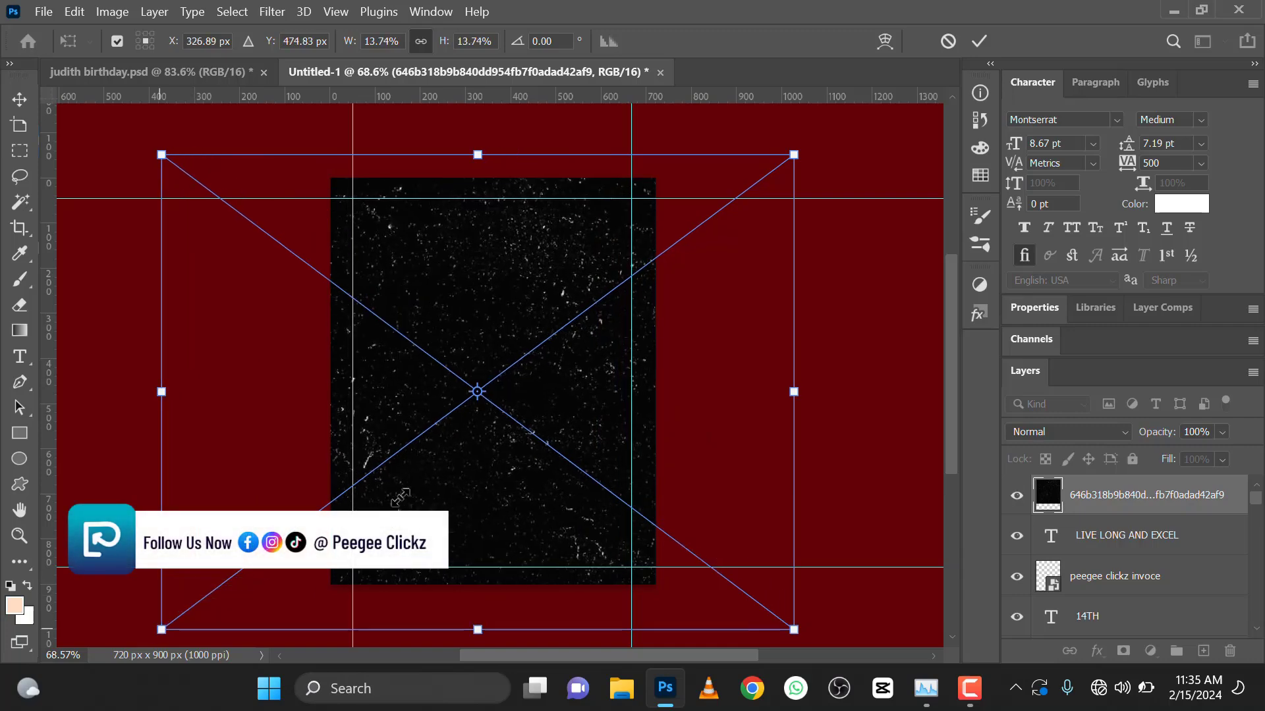
pyautogui.click(980, 42)
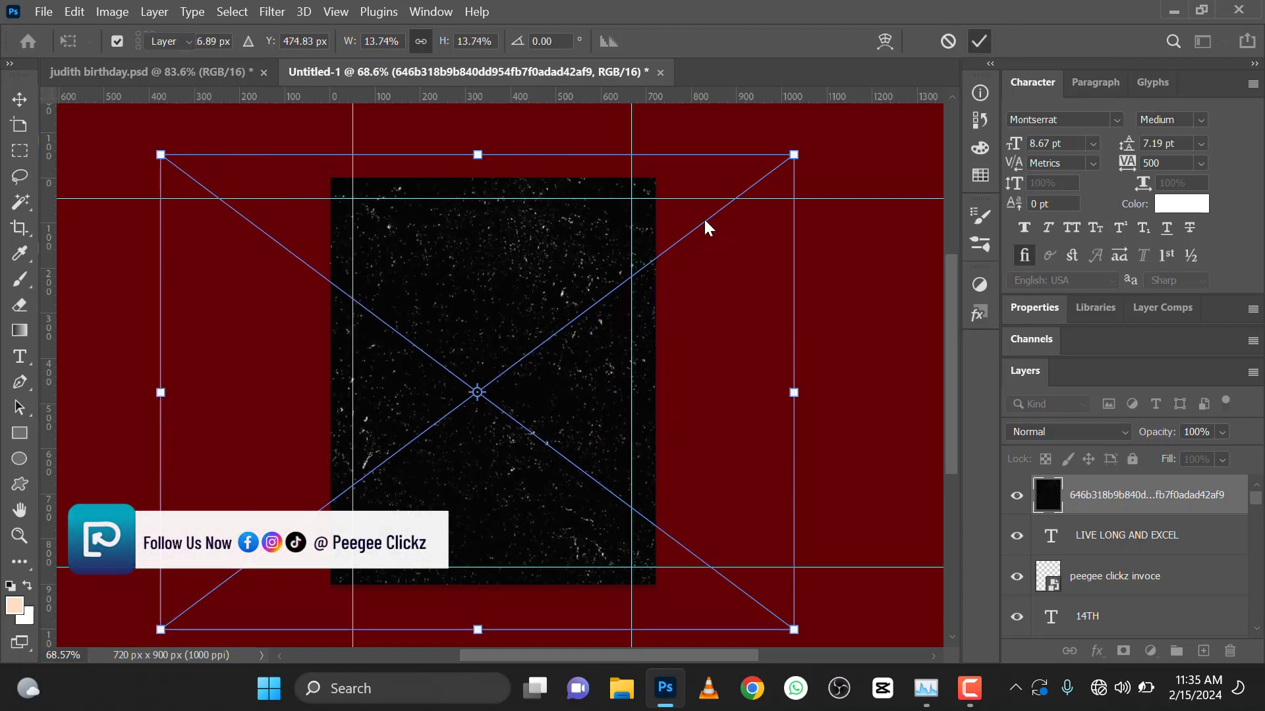
pyautogui.click(1067, 432)
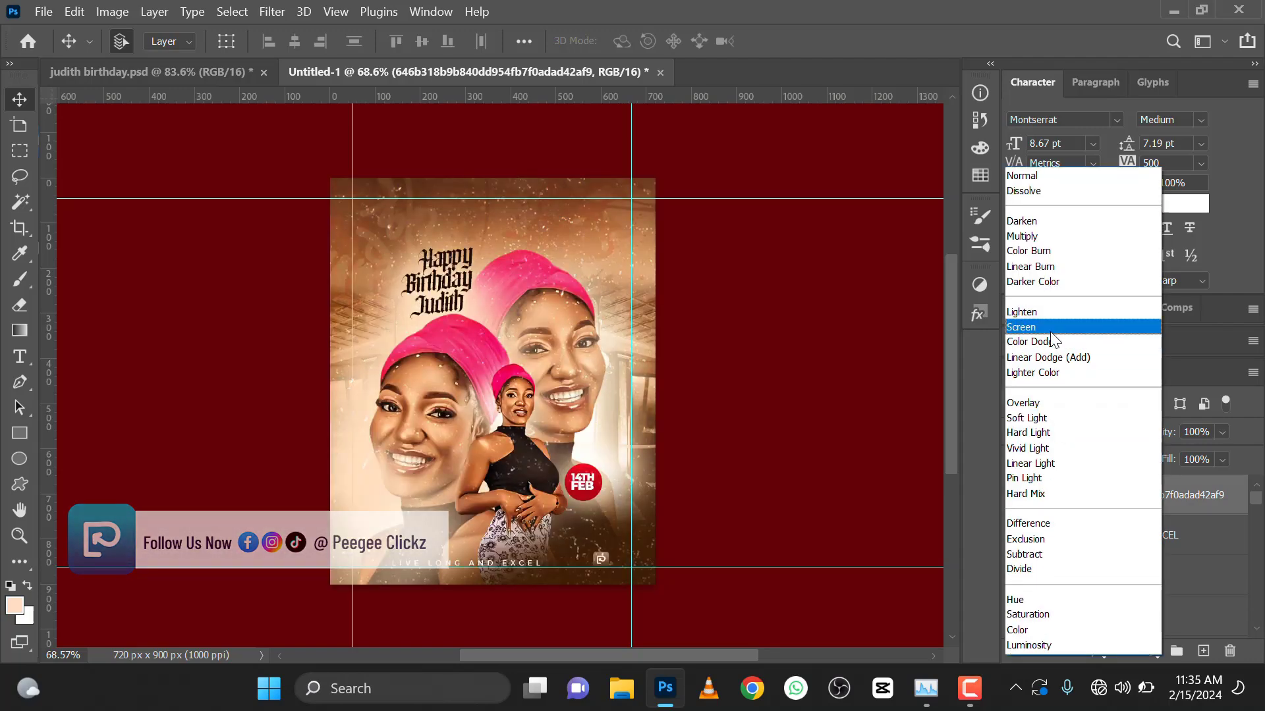
pyautogui.click(1051, 327)
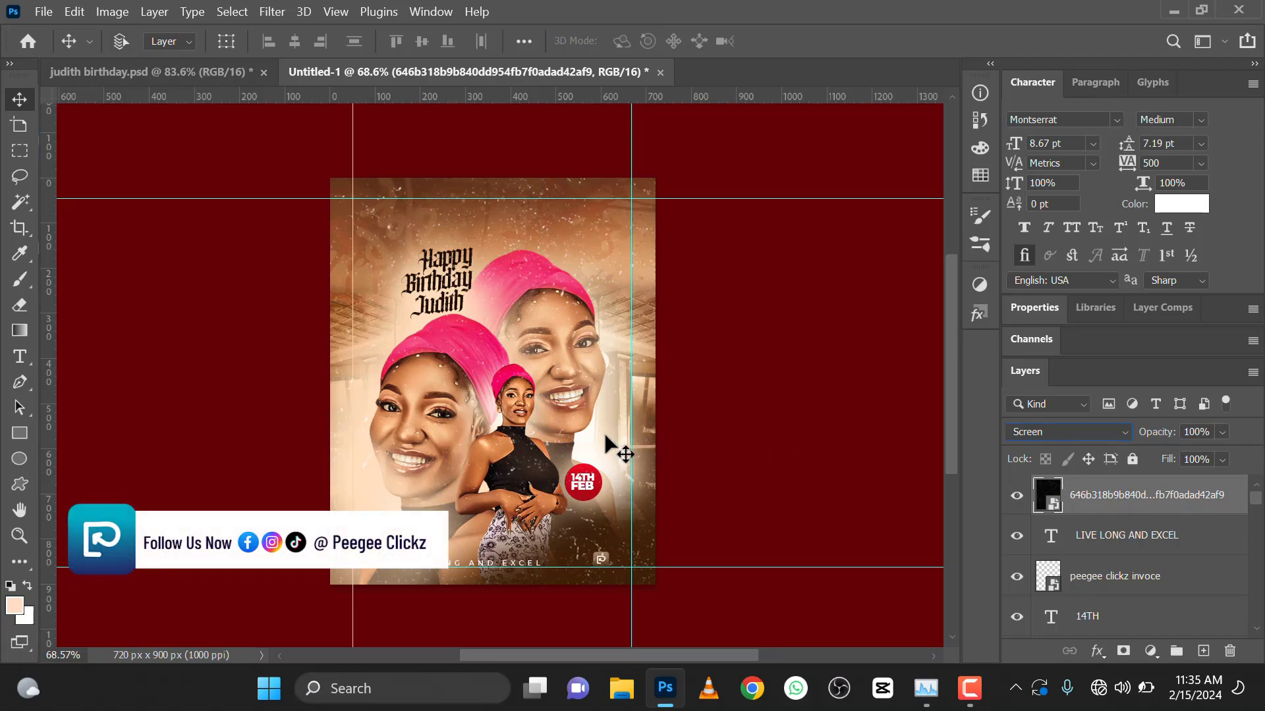
# - Apply Levels to the speckle texture with the midtone input set to 0.41
pyautogui.hotkey('ctrl', 'l')
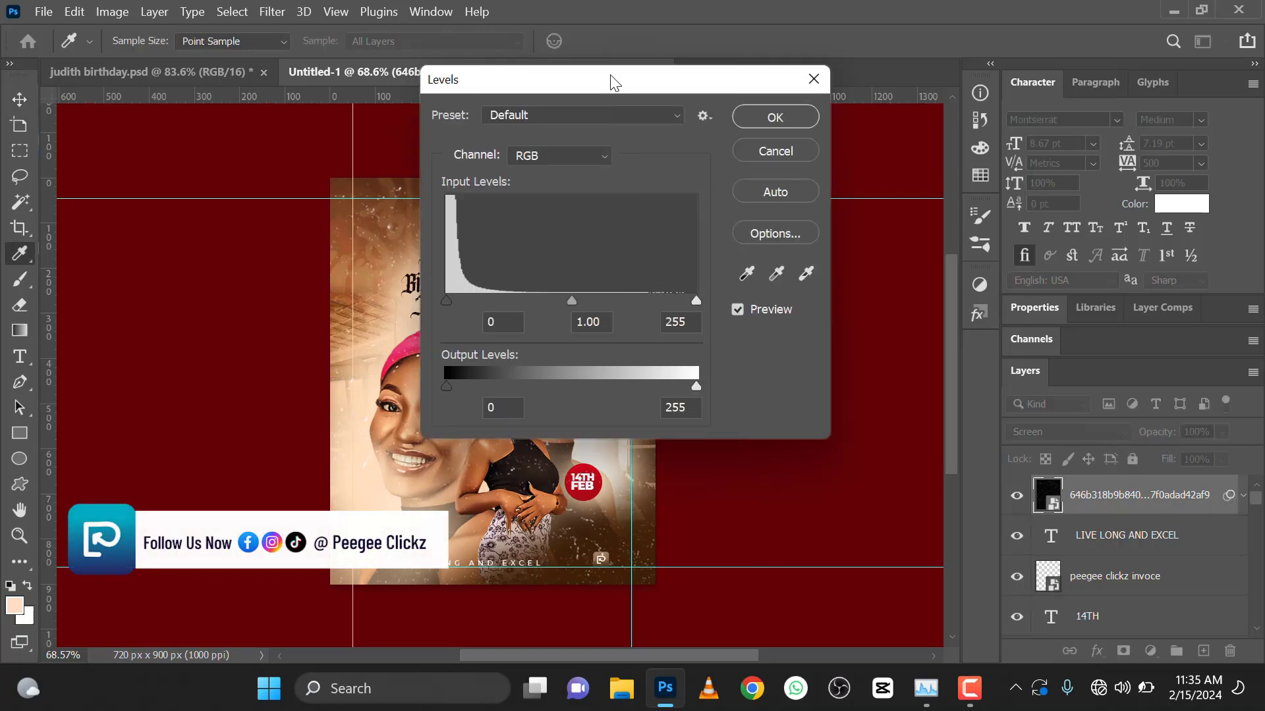
pyautogui.moveTo(690, 80); pyautogui.dragTo(872, 87)
pyautogui.moveTo(755, 307); pyautogui.dragTo(815, 307)
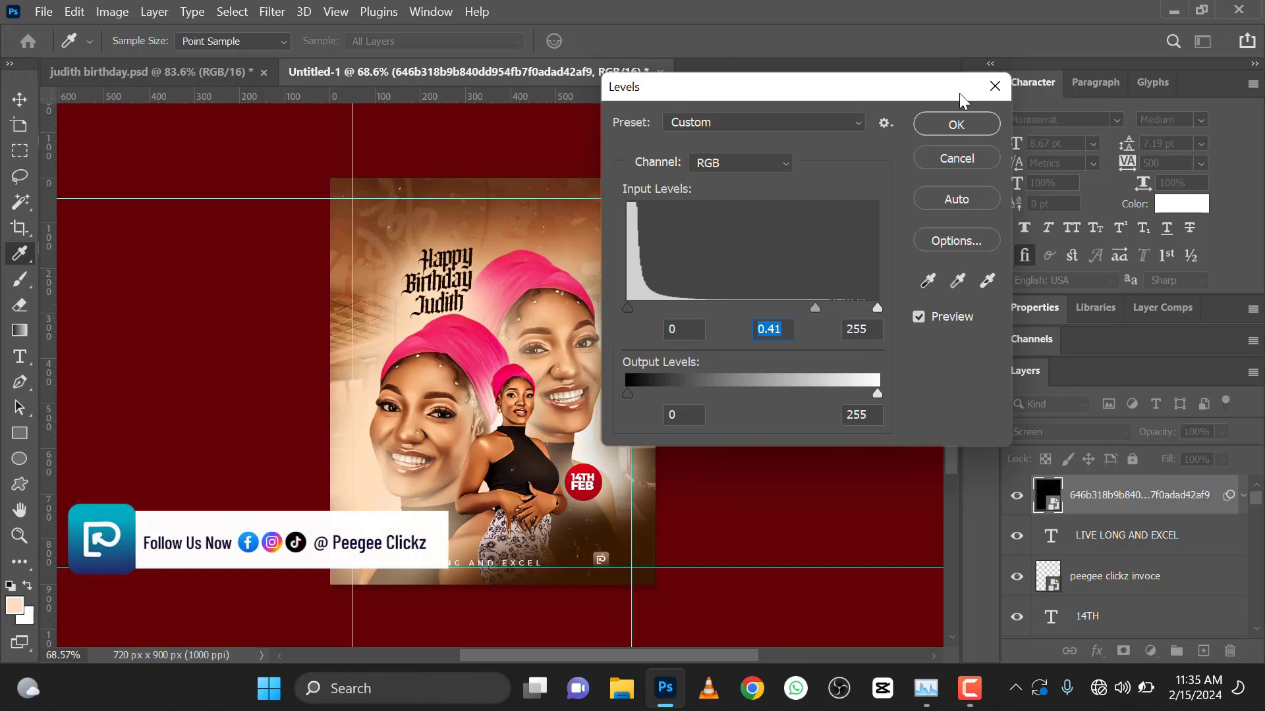
pyautogui.click(955, 125)
# - Duplicate all layers from the speckle texture down to the Background and merge the copies into a single layer on top
pyautogui.scroll(-10, 1131, 553)
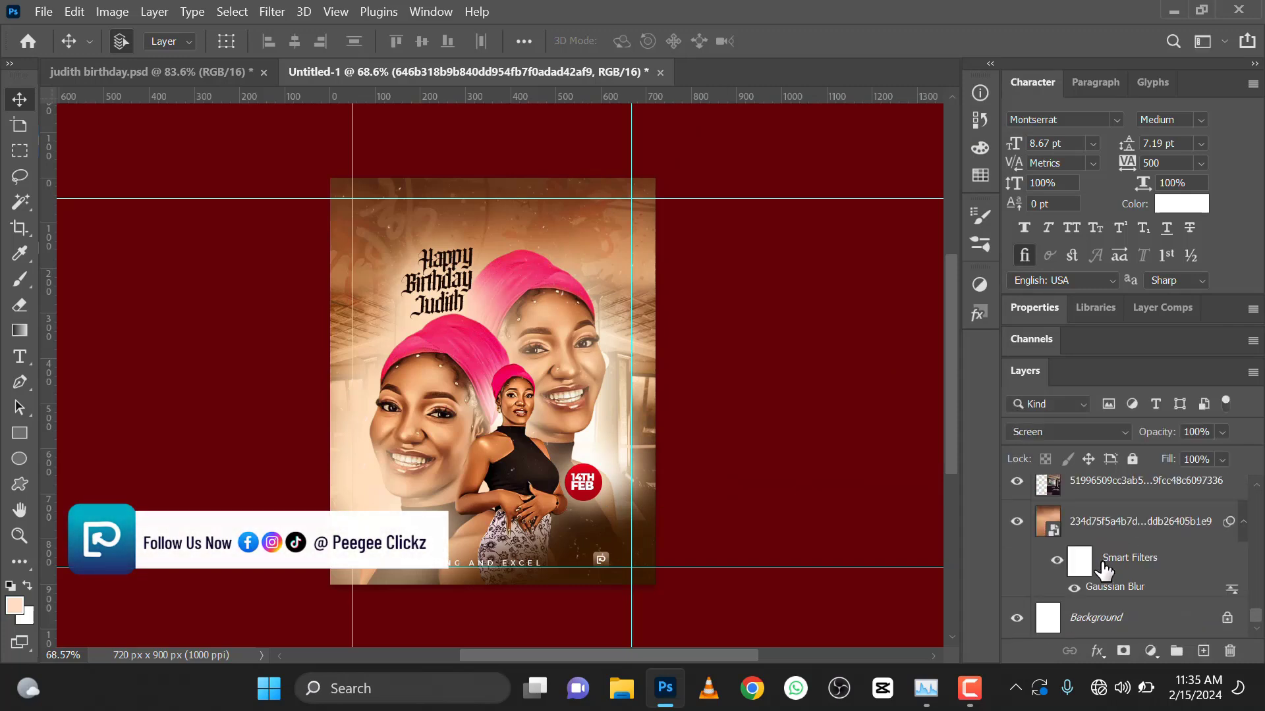
pyautogui.keyDown('shift'); pyautogui.click(1106, 619); pyautogui.keyUp('shift')
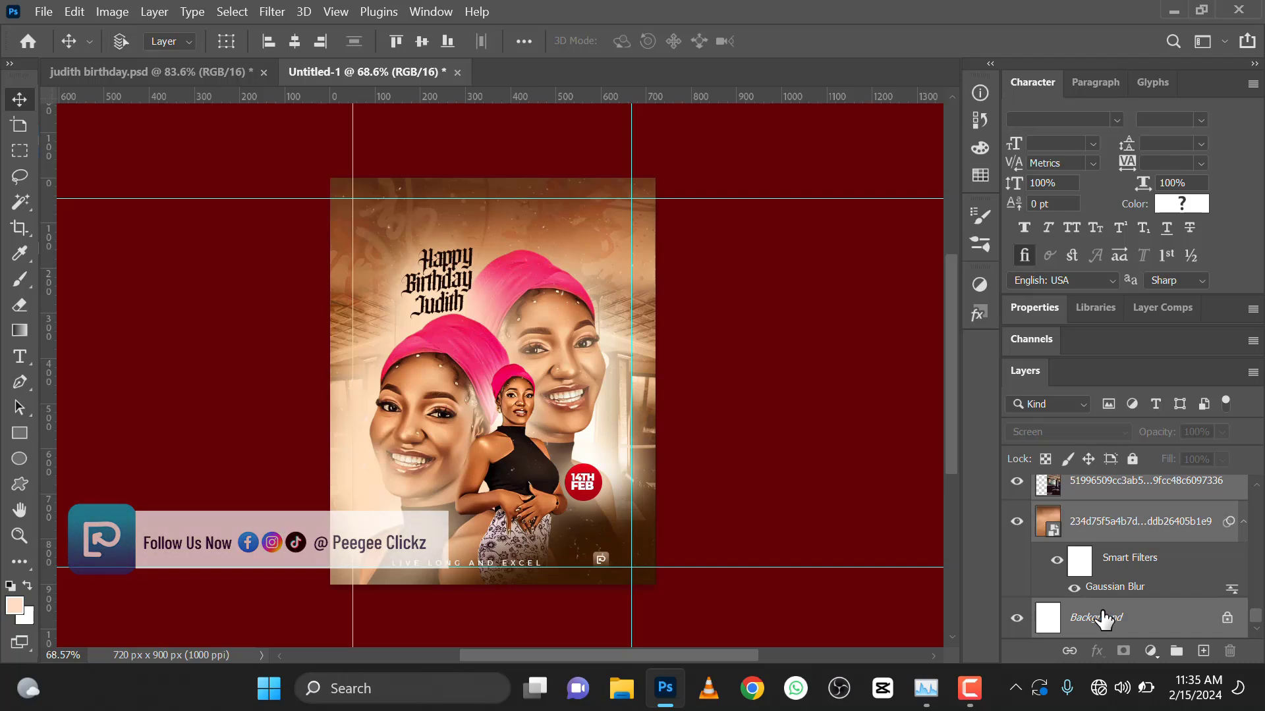
pyautogui.hotkey('ctrl', 'j')
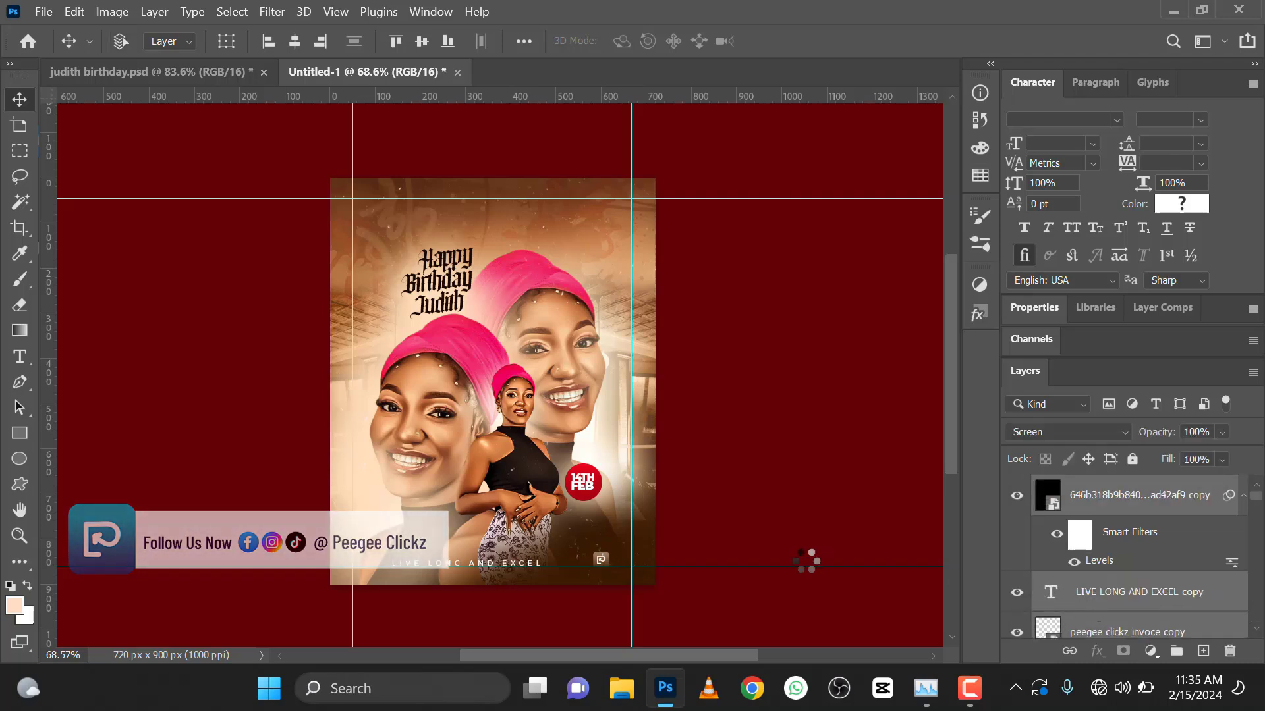
pyautogui.press('e')
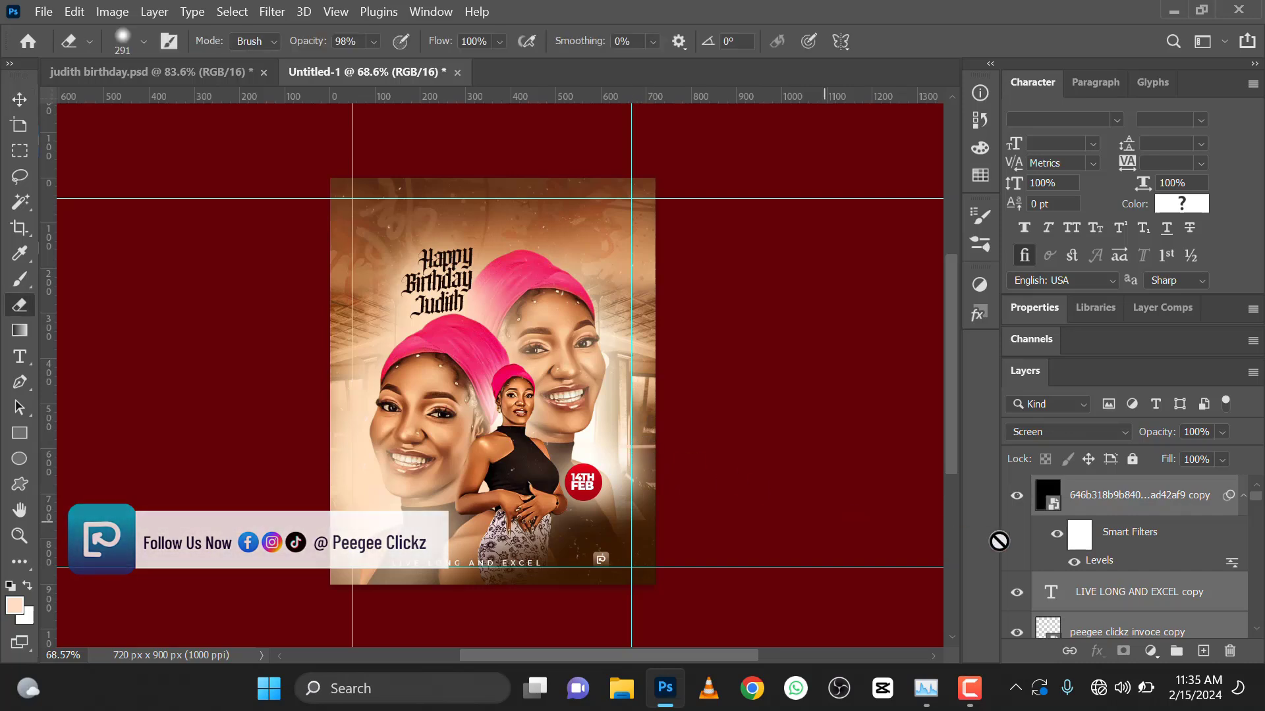
pyautogui.scroll(-3, 1066, 568)
pyautogui.scroll(3, 1065, 568)
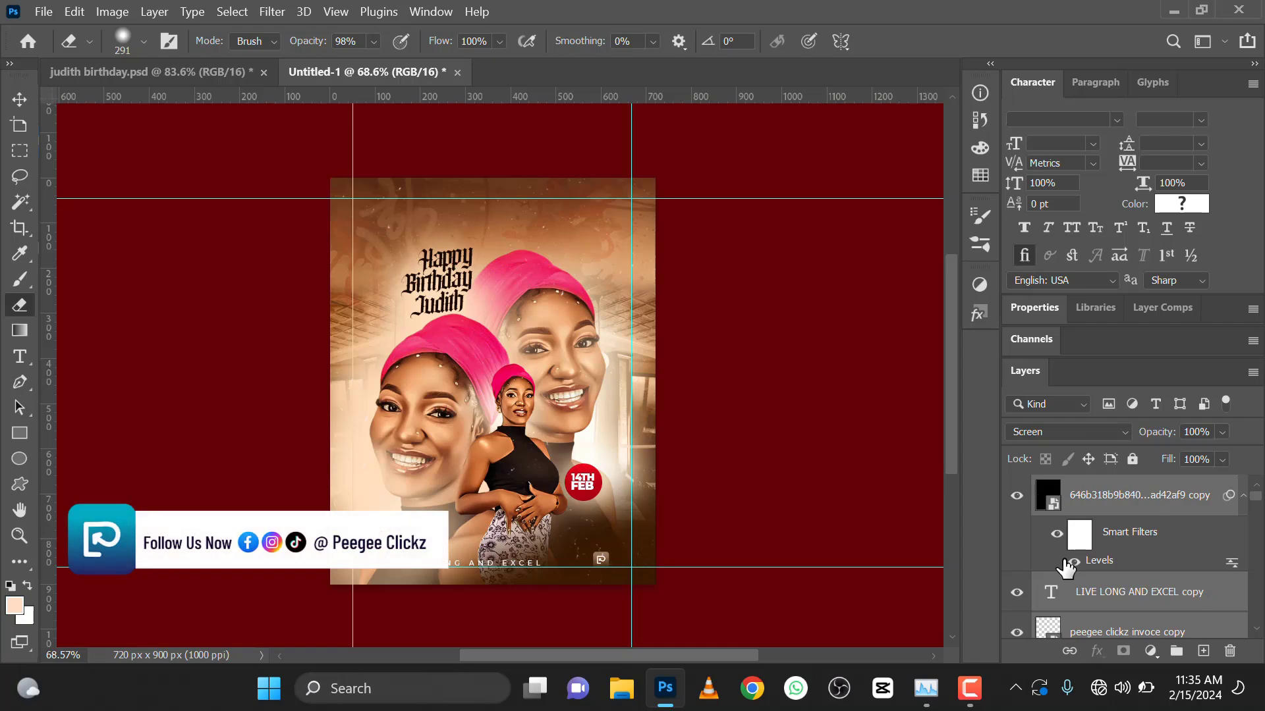
pyautogui.hotkey('ctrl', 'alt', 'shift', 'e')
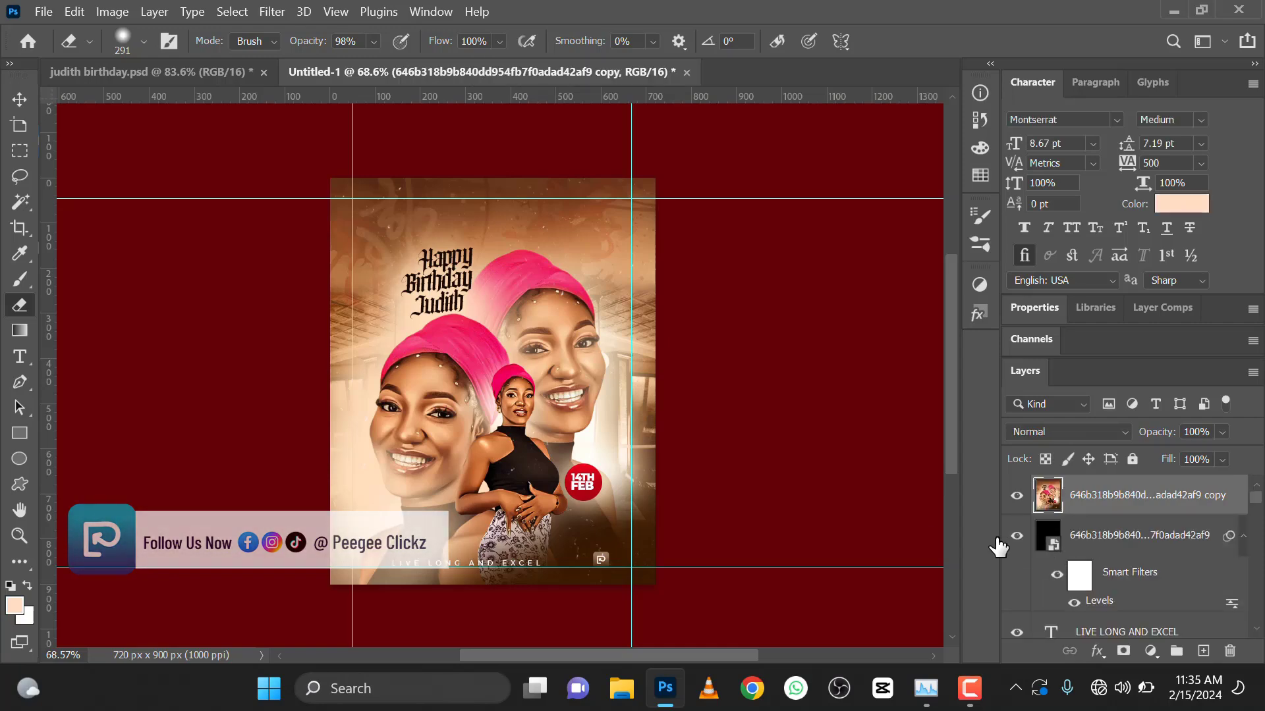
# - Open the Camera Raw Filter on the merged flyer layer and set Clarity to +65
pyautogui.click(270, 11)
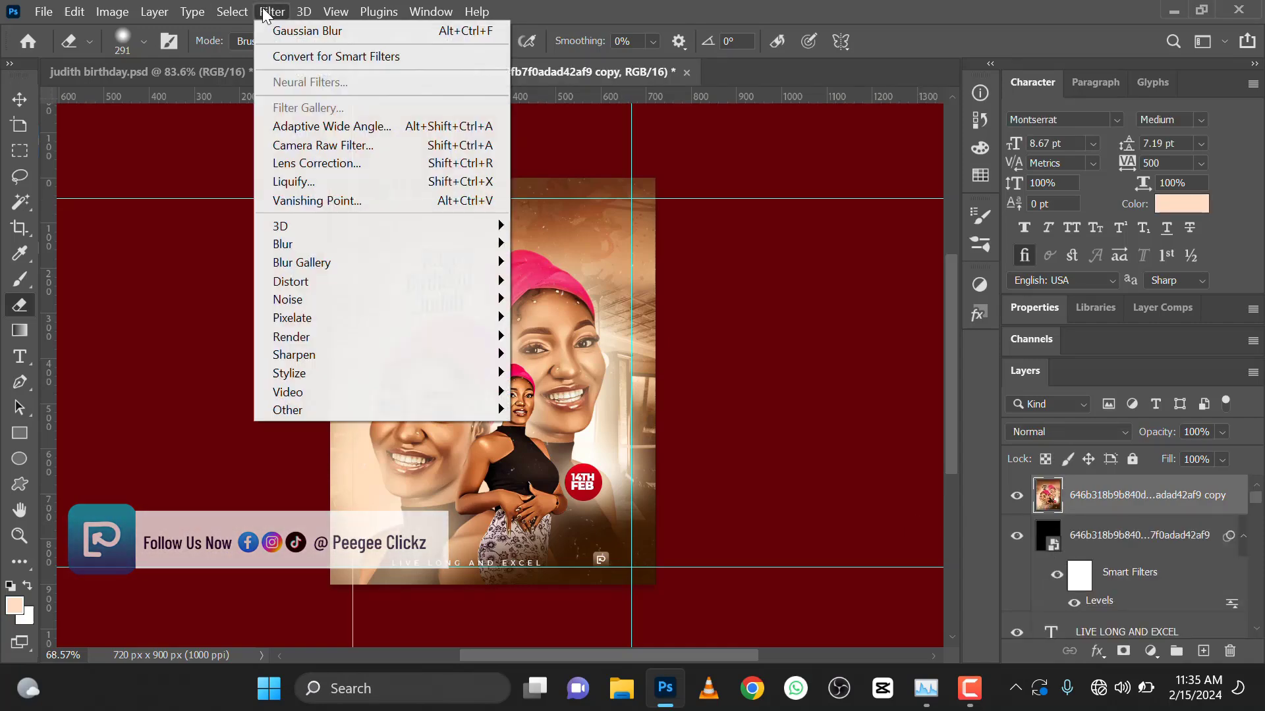
pyautogui.click(350, 145)
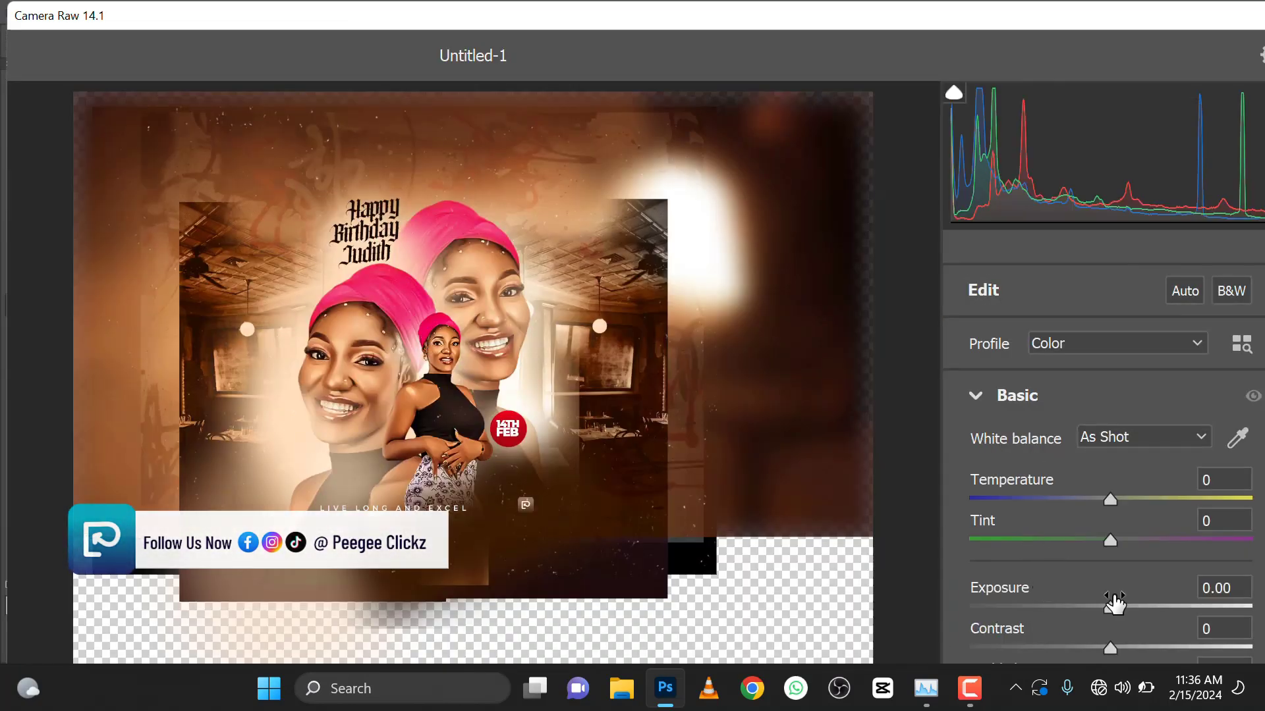
pyautogui.scroll(-1, 1093, 603)
pyautogui.scroll(-3, 1092, 604)
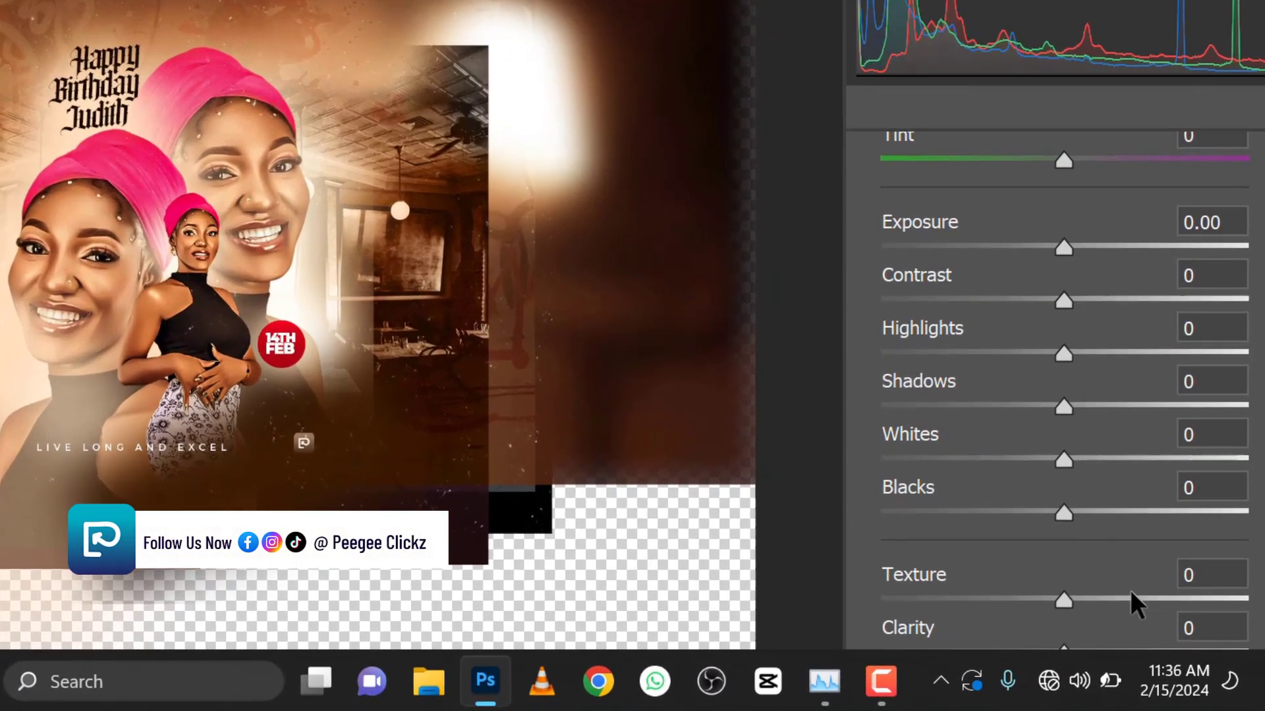
pyautogui.scroll(-3, 1147, 612)
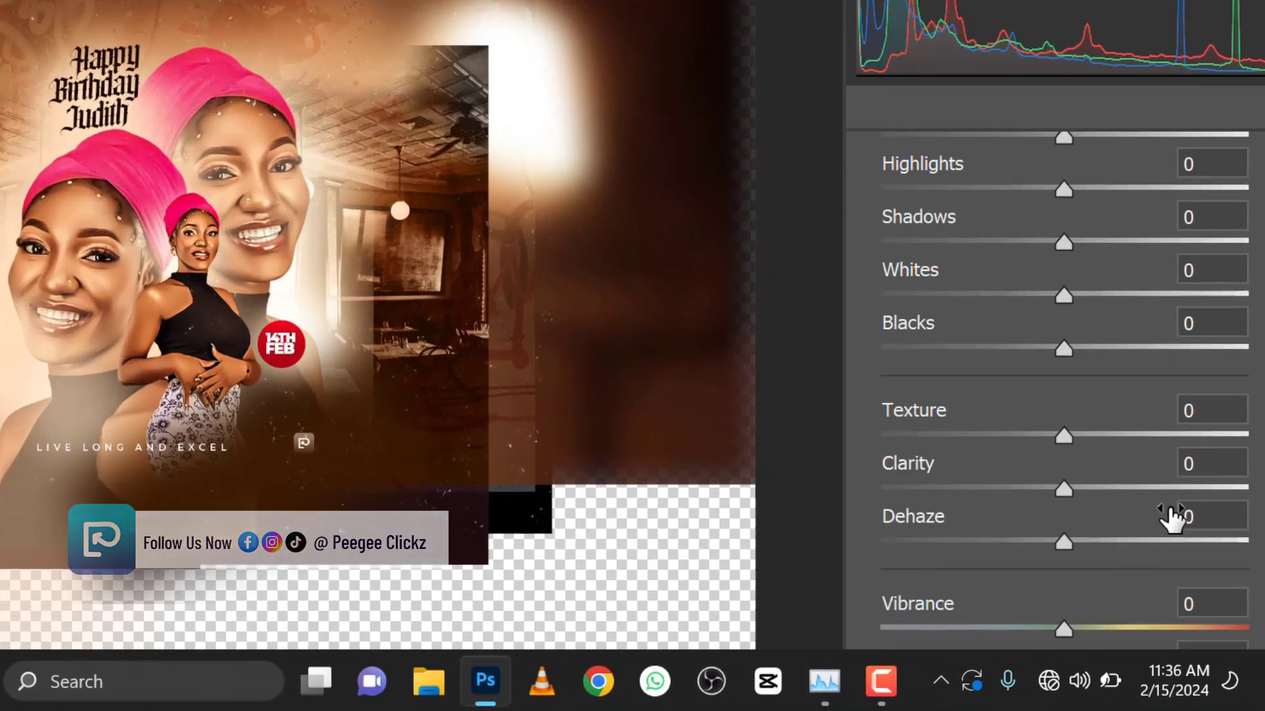
pyautogui.click(1183, 487)
pyautogui.scroll(-2, 1123, 528)
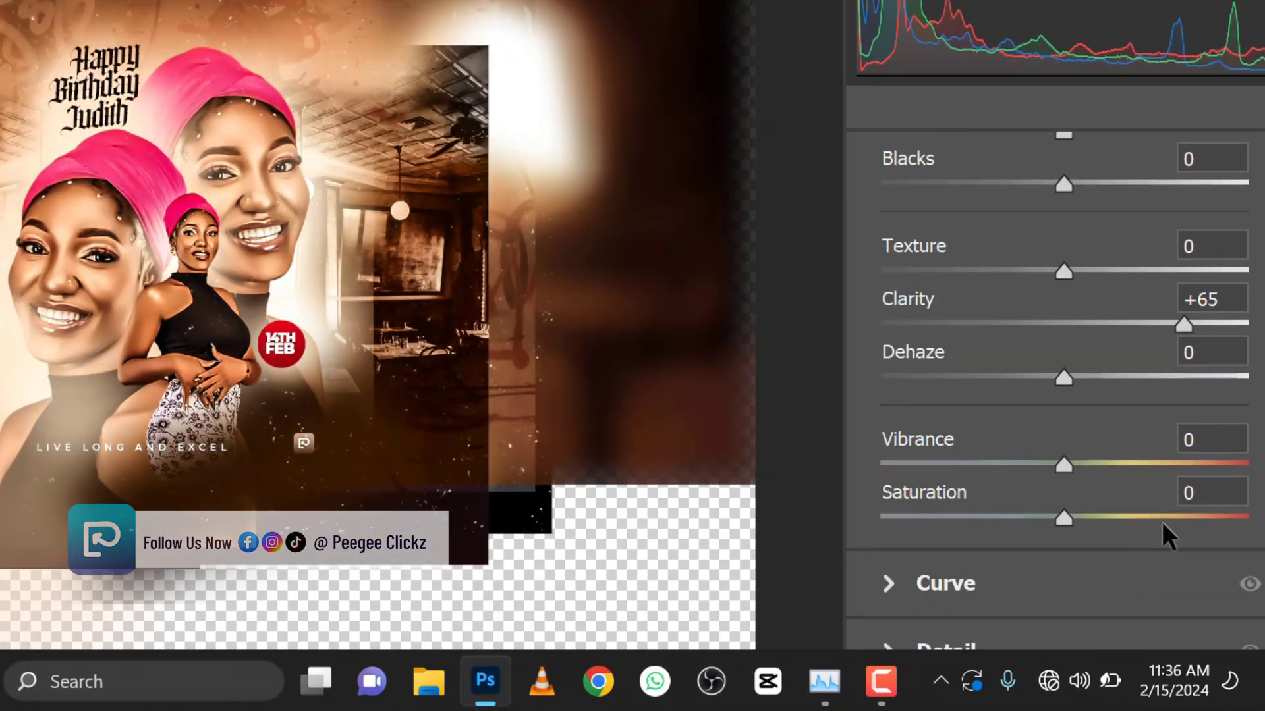
# - Set Vibrance to +95 and Saturation to -30 in the Camera Raw Filter
pyautogui.click(1238, 464)
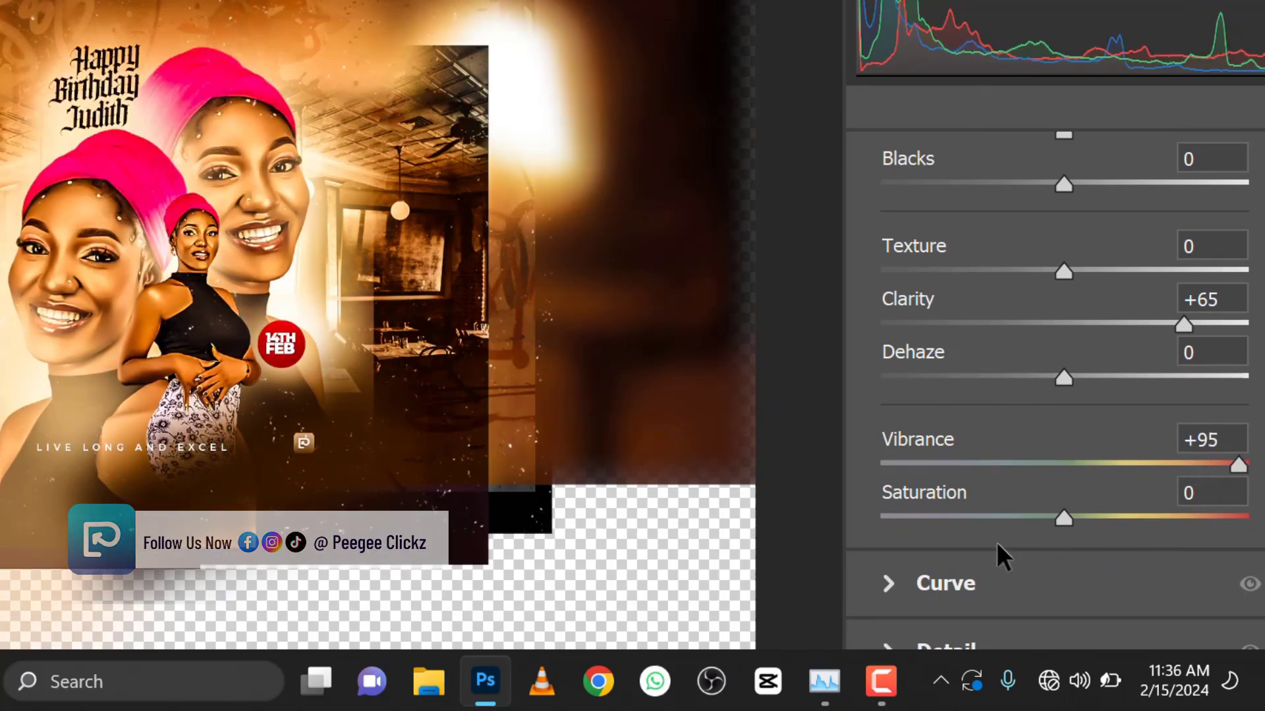
pyautogui.click(1007, 519)
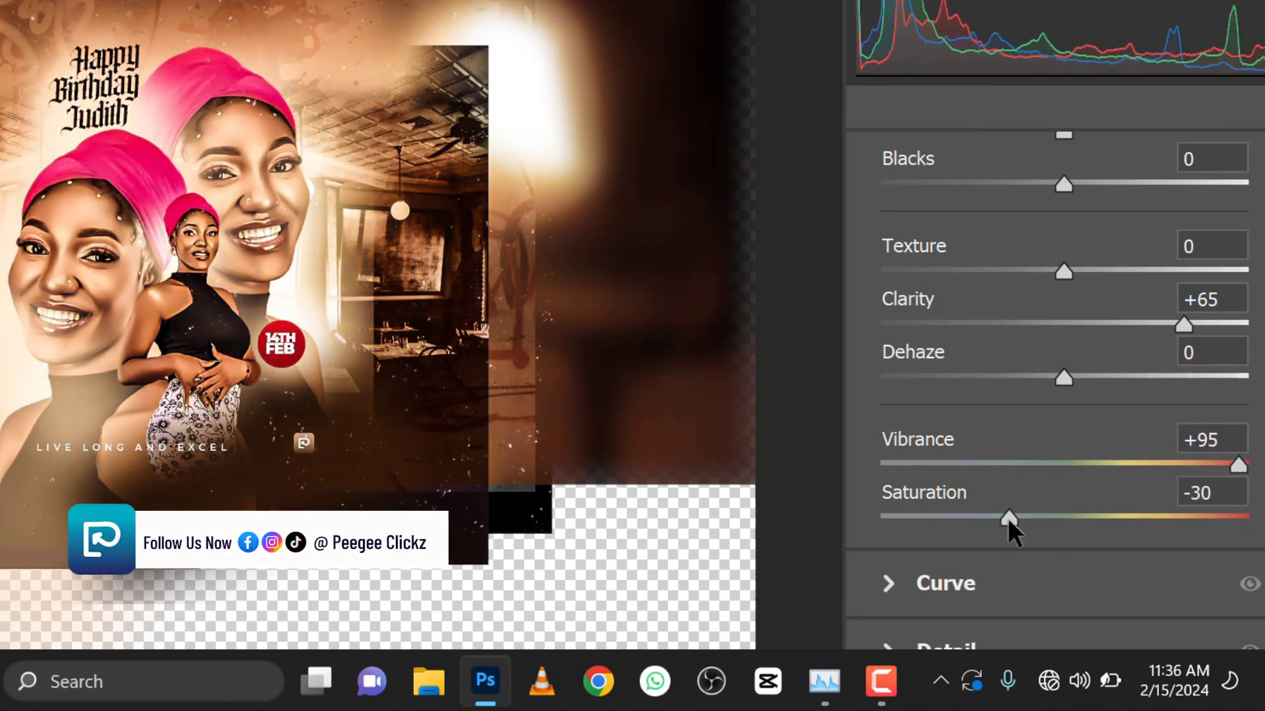
# - Set Camera Raw's Sharpening to 51 and Noise Reduction to 36 with its Detail at 67
pyautogui.scroll(-2, 1030, 505)
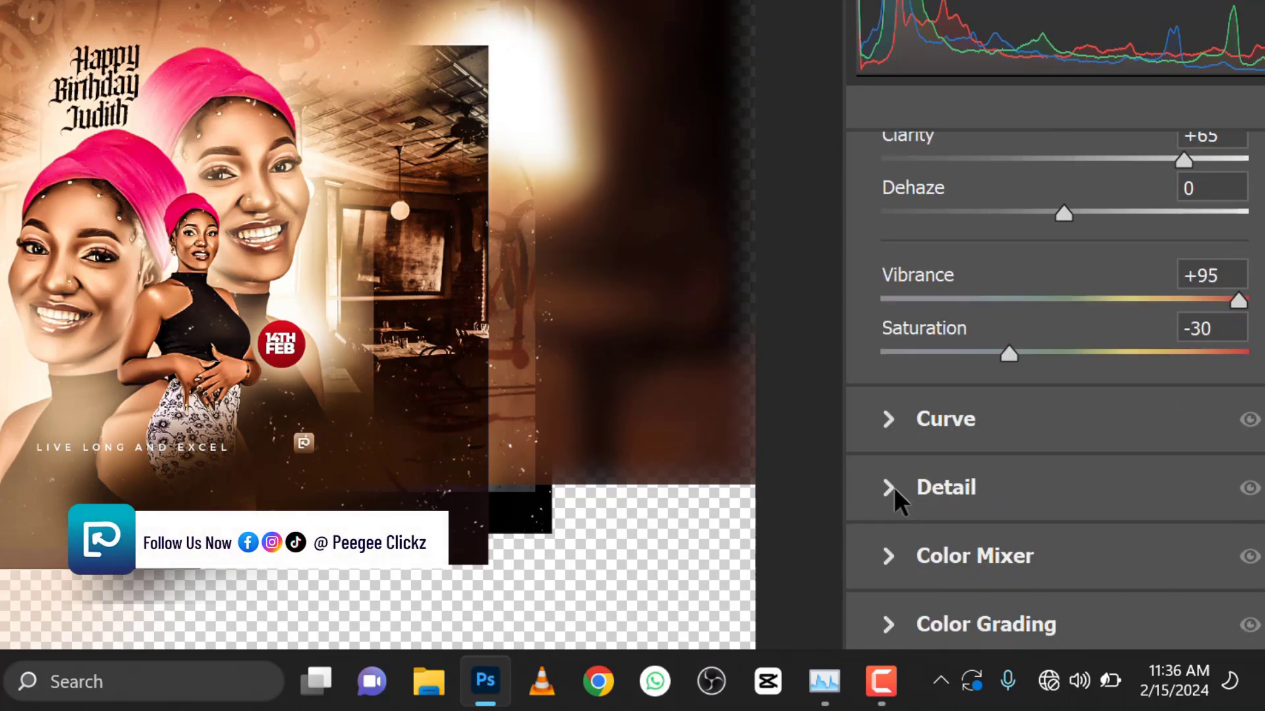
pyautogui.click(889, 488)
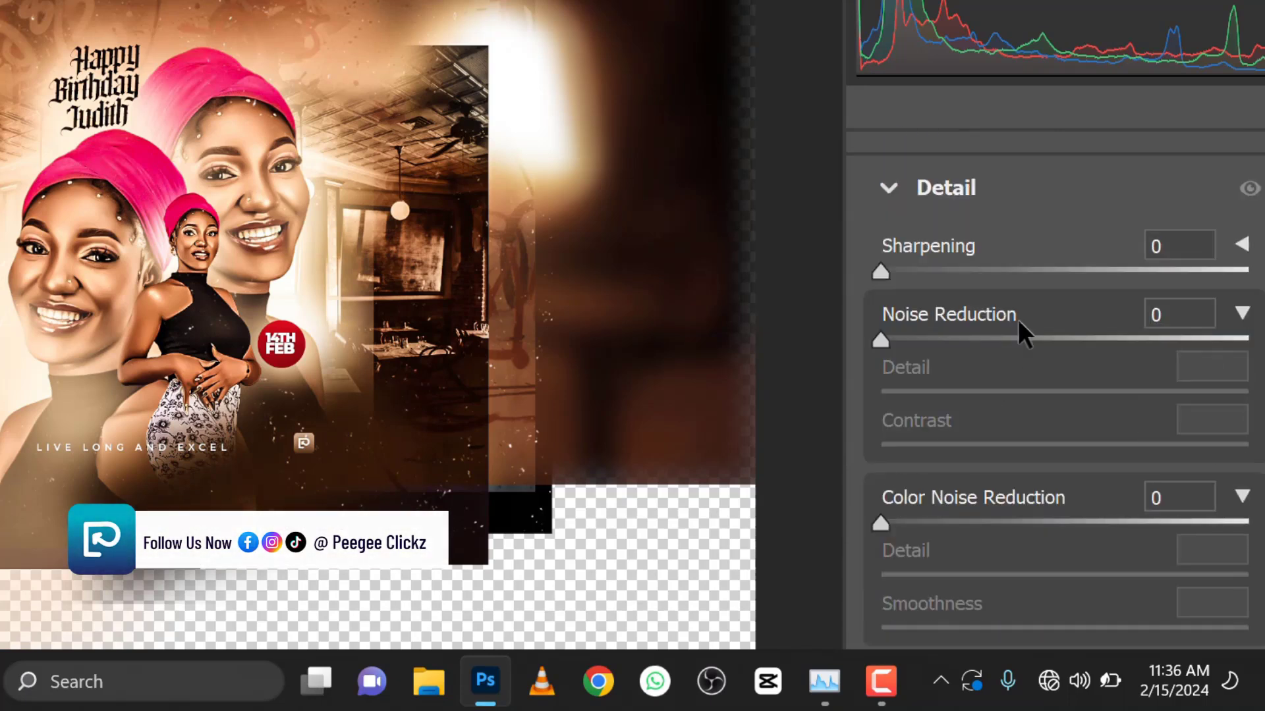
pyautogui.click(987, 272)
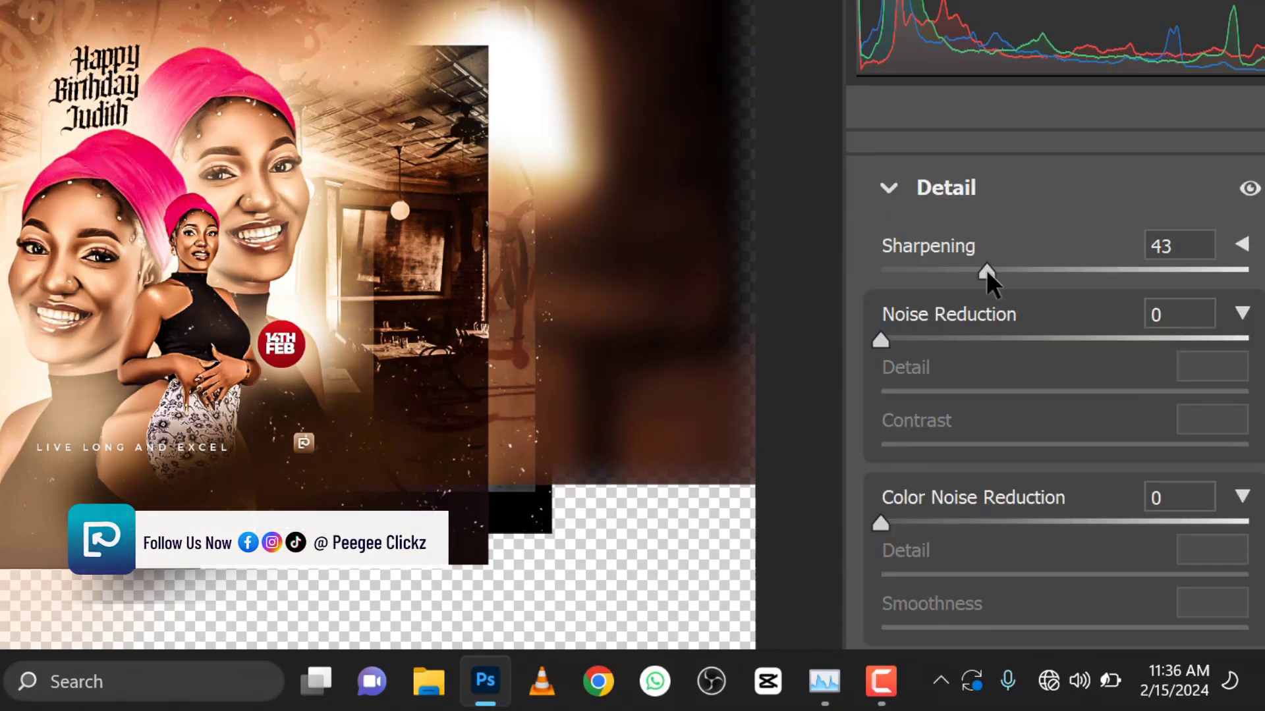
pyautogui.moveTo(987, 270); pyautogui.dragTo(1005, 270)
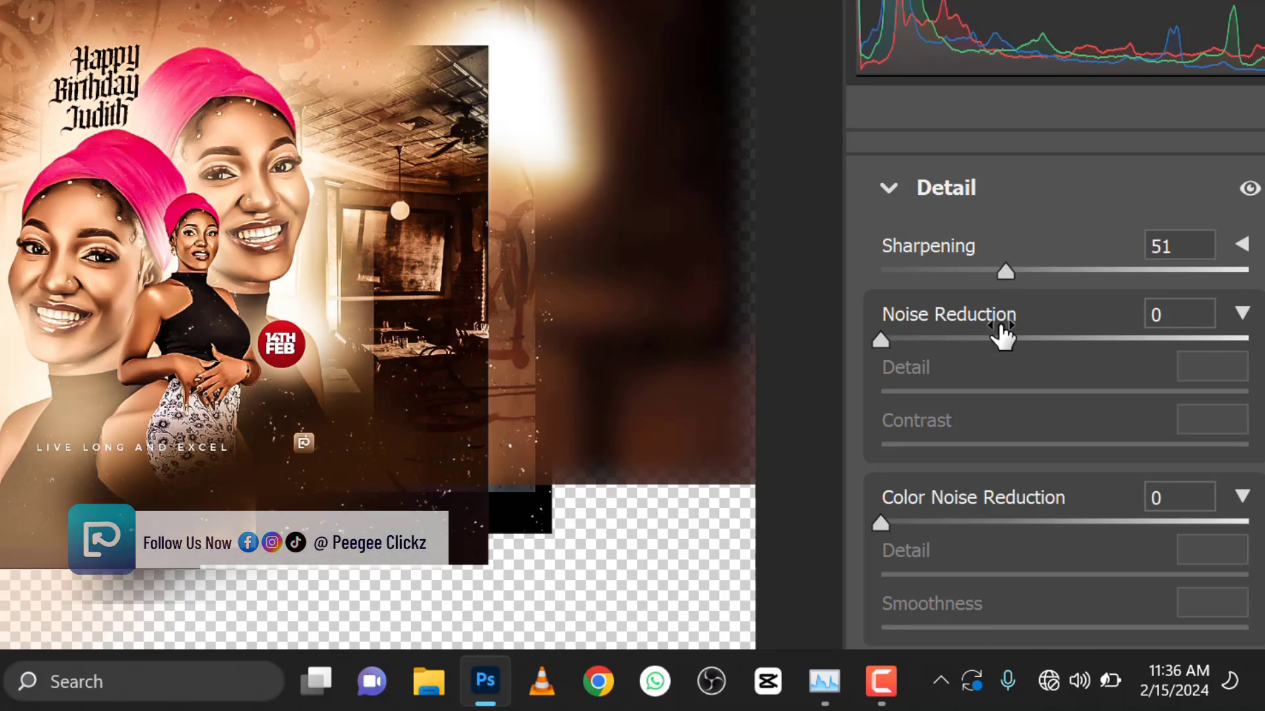
pyautogui.click(1013, 339)
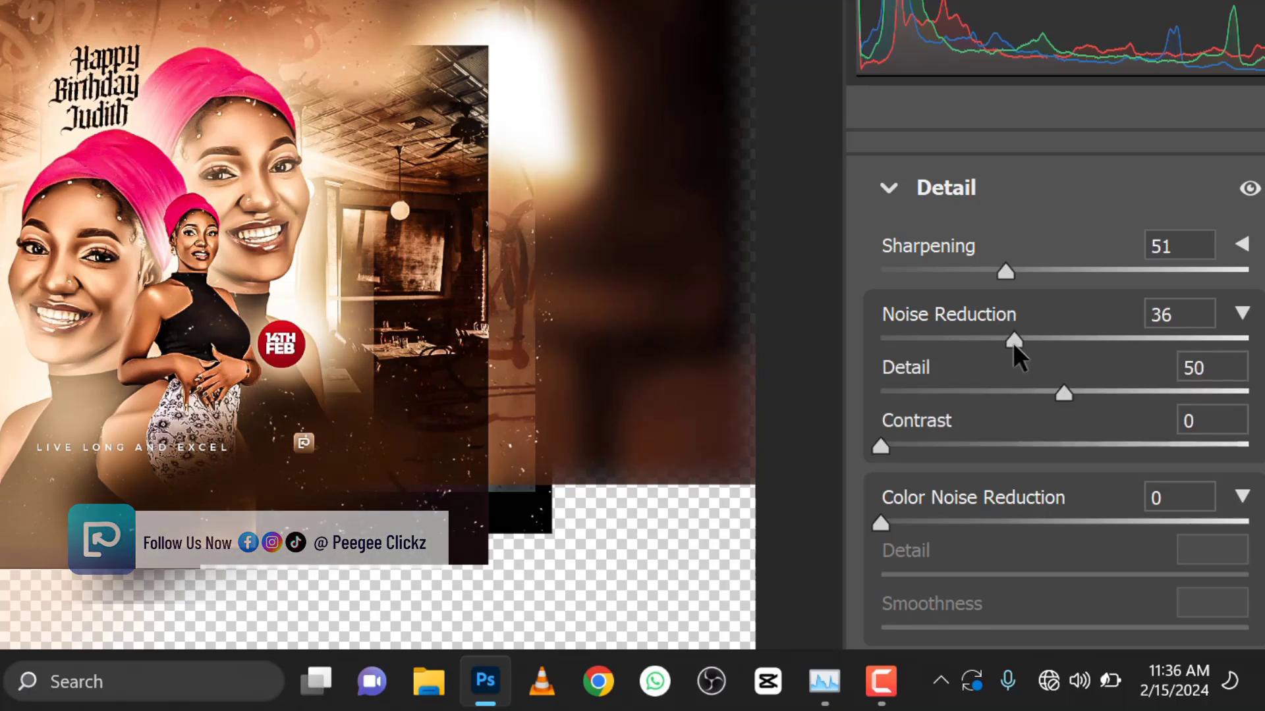
pyautogui.click(1124, 393)
# - Set Color Noise Reduction to 75 with its Detail at 67, and apply the Camera Raw Filter to the merged flyer layer
pyautogui.click(1153, 524)
pyautogui.scroll(-1, 1133, 546)
pyautogui.click(1127, 492)
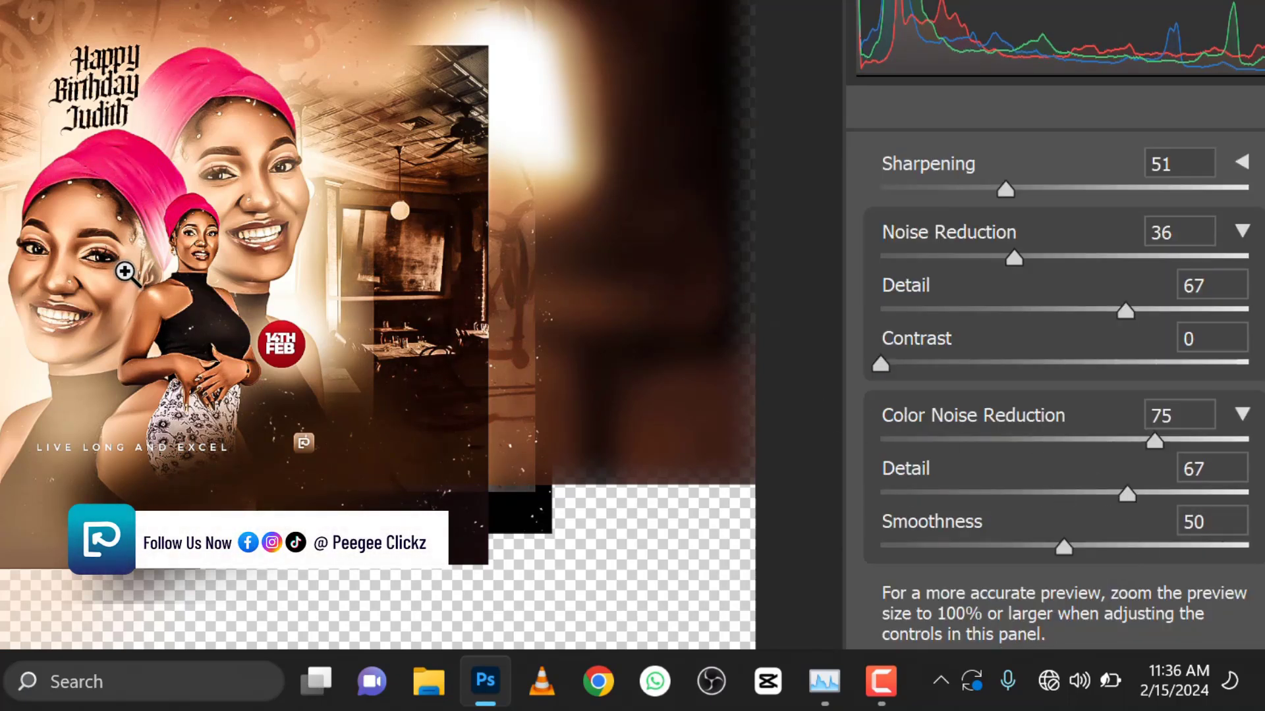
pyautogui.press('Return')
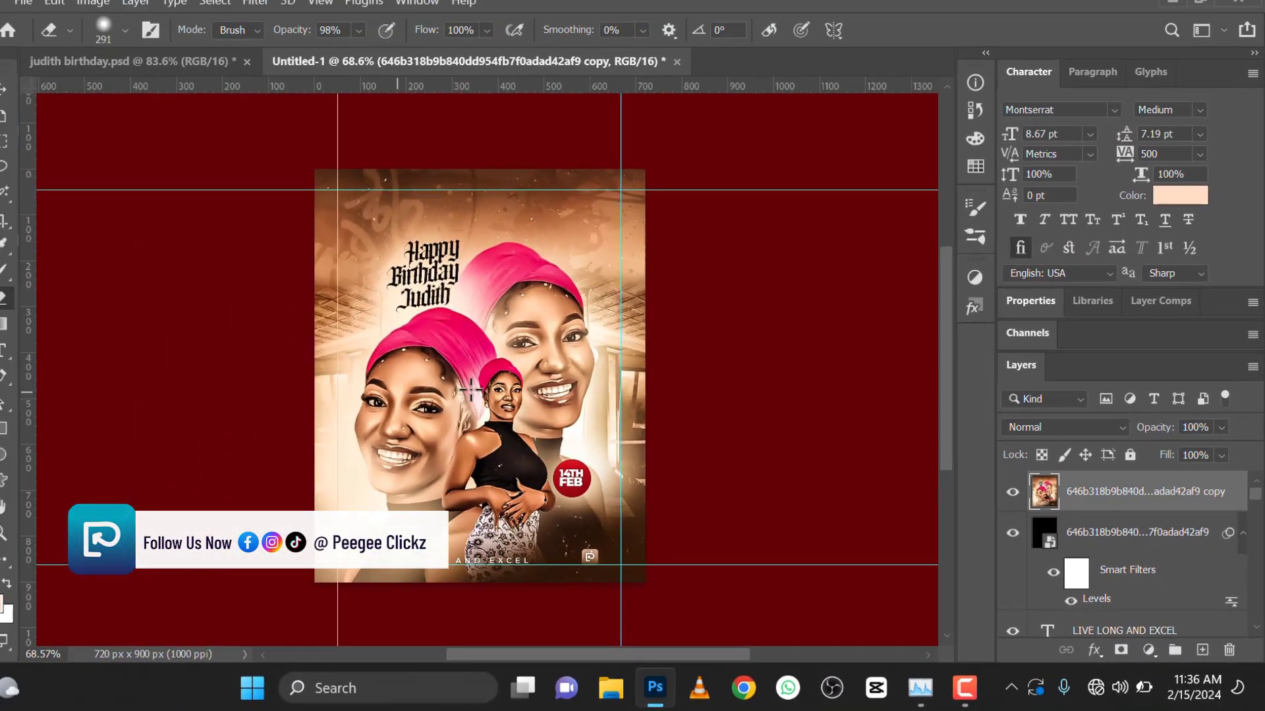
pyautogui.scroll(5, 239, 234)
pyautogui.scroll(-5, 476, 344)
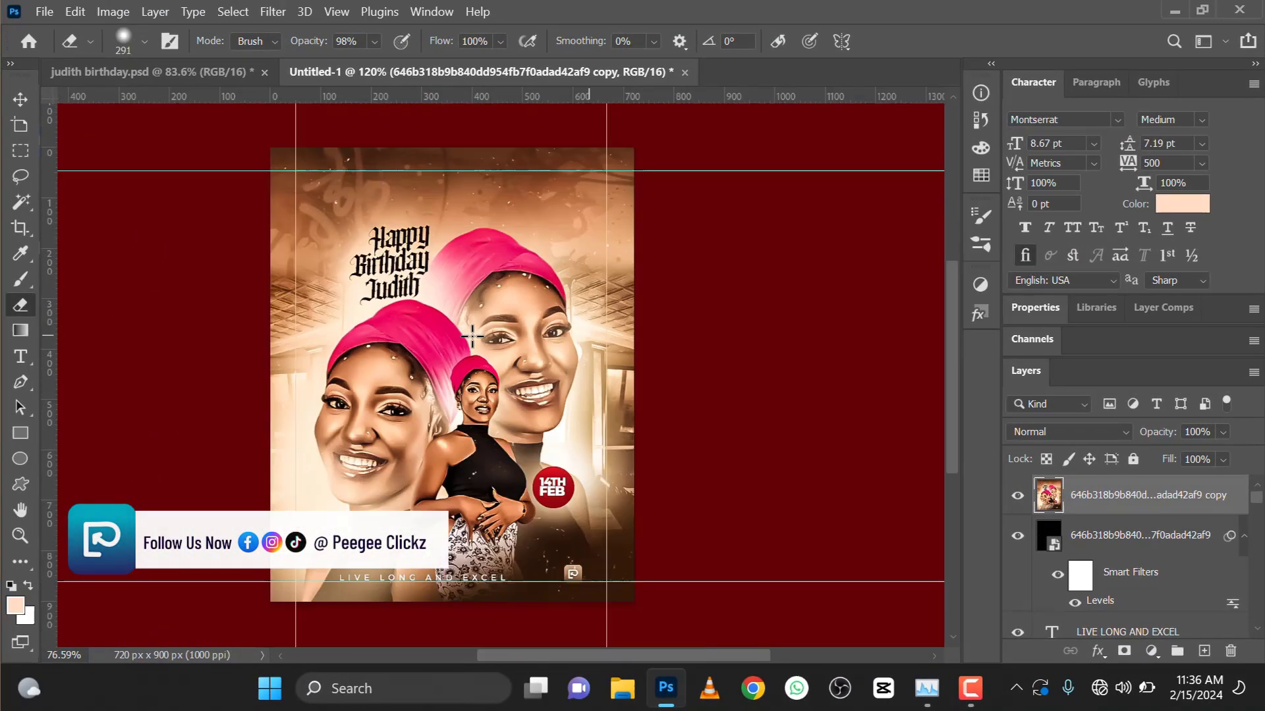